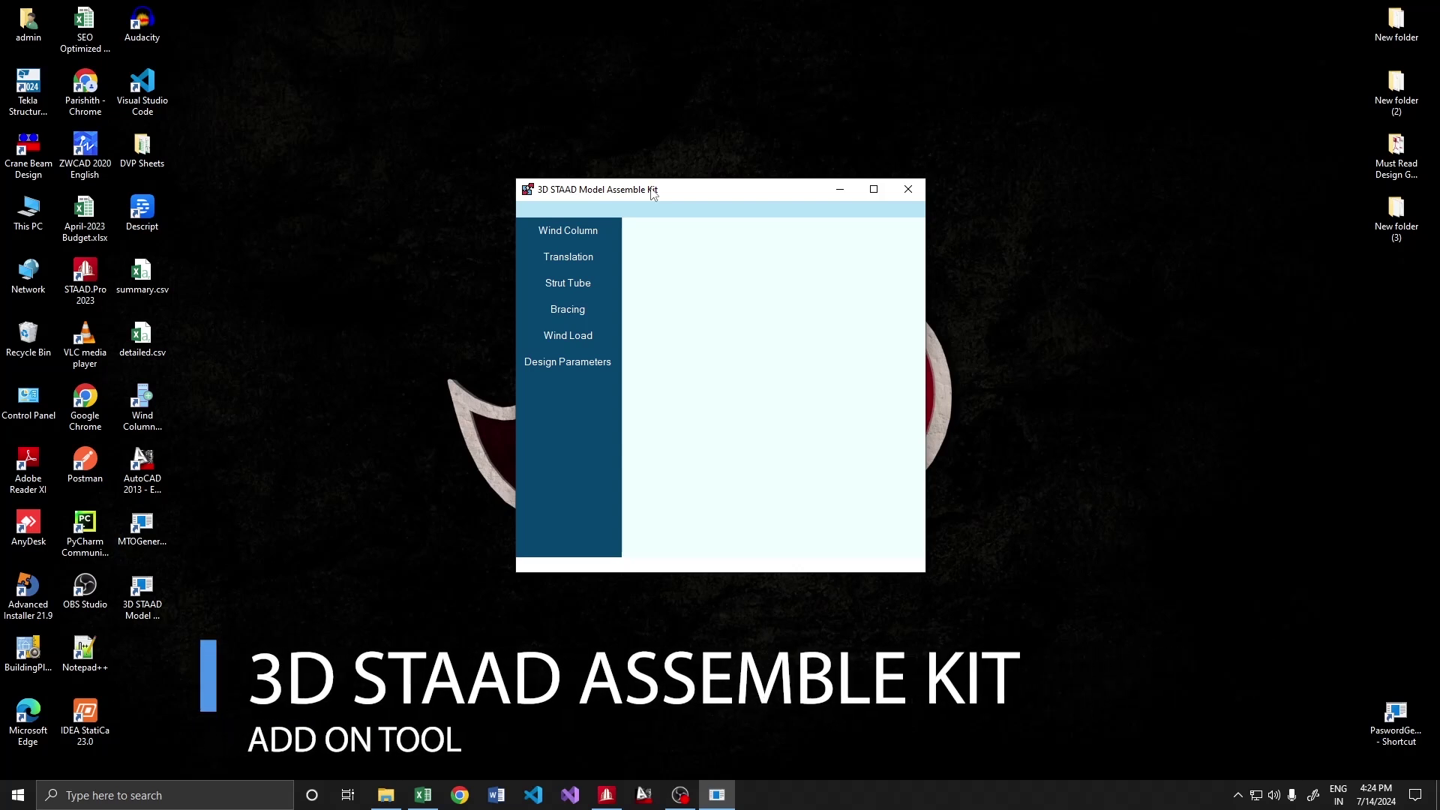
Preview the kit's Wind Column, Translation, Strut Tube, Bracing, Wind Load and Design Parameters pages
left_click_drag(604, 193, 538, 154)
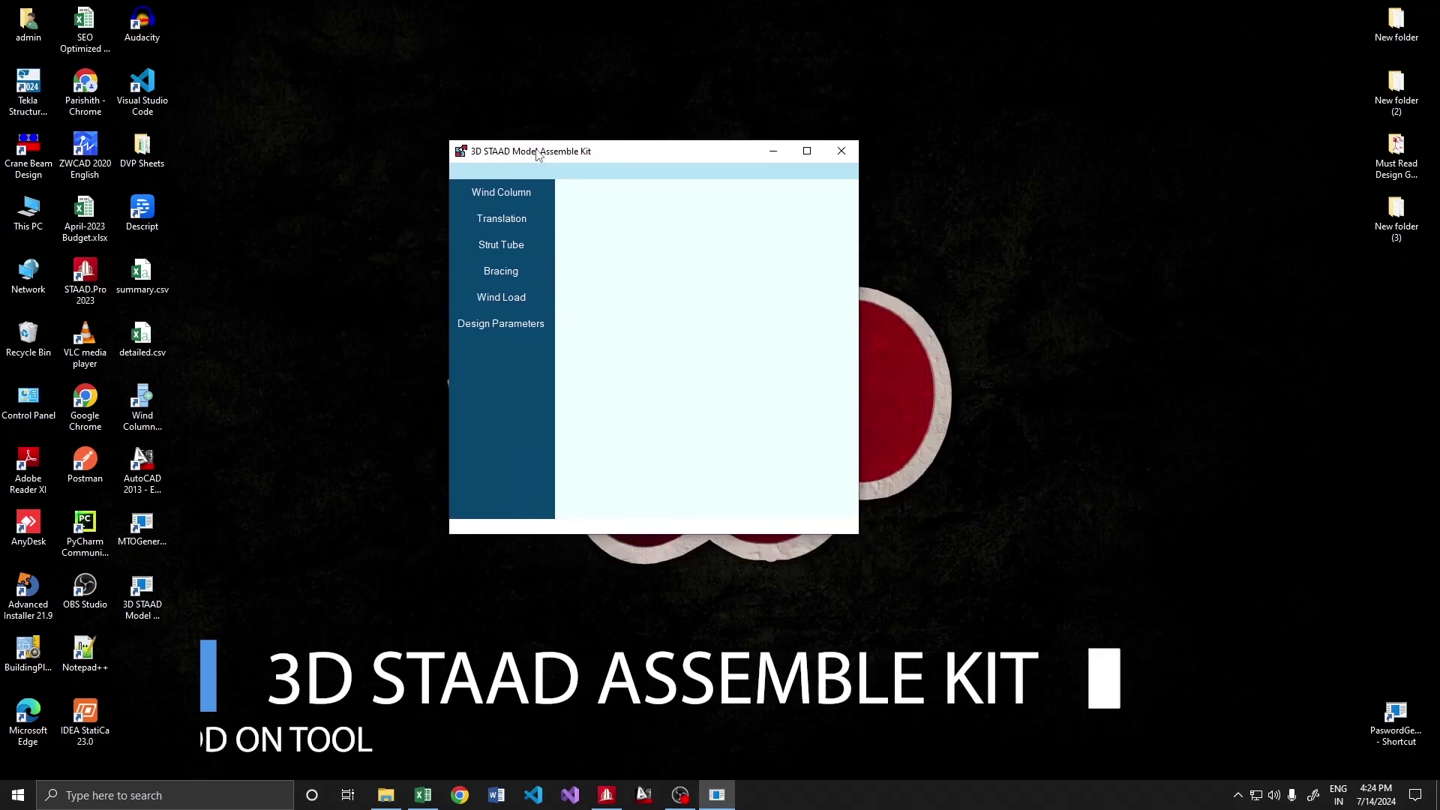
left_click(497, 195)
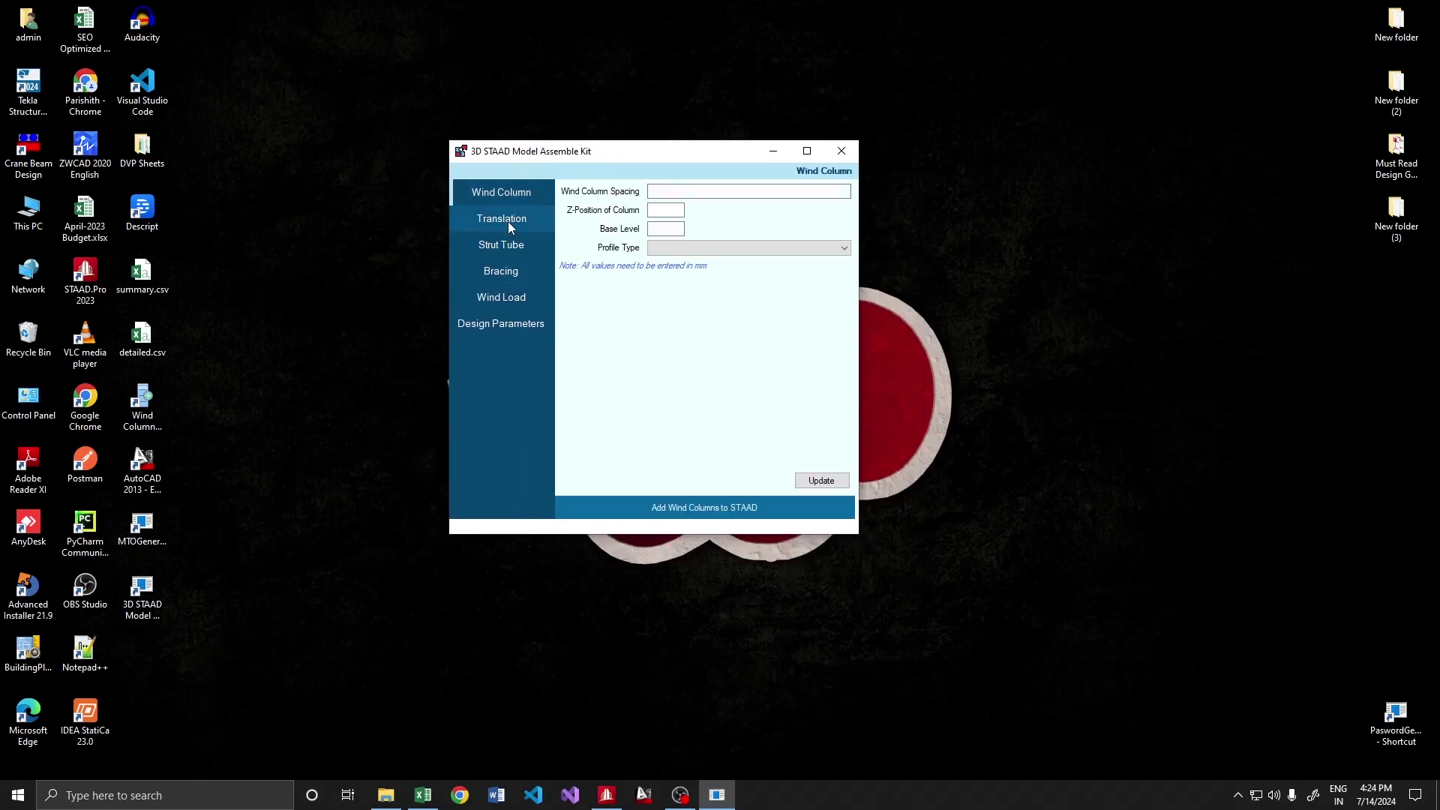
left_click(508, 225)
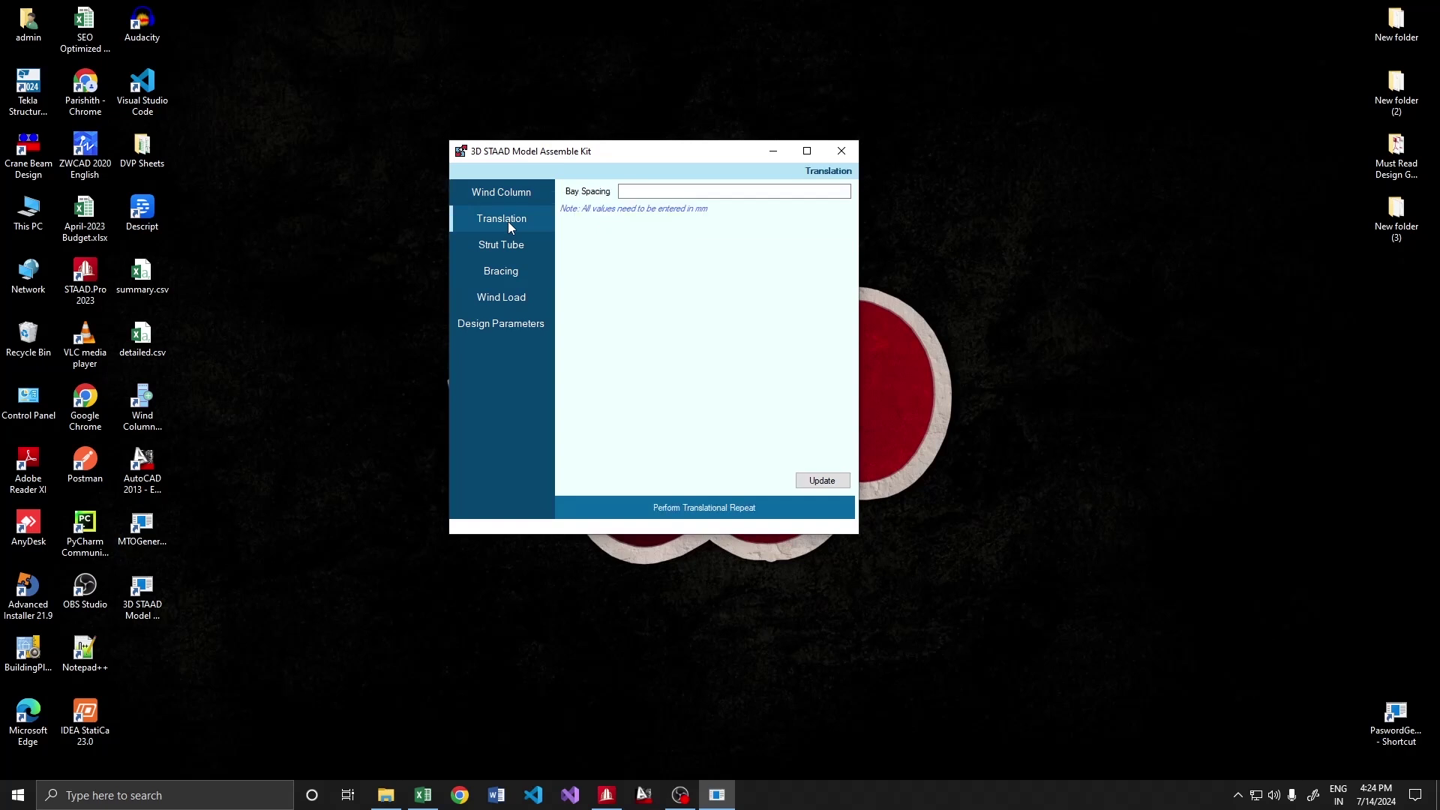
left_click(503, 244)
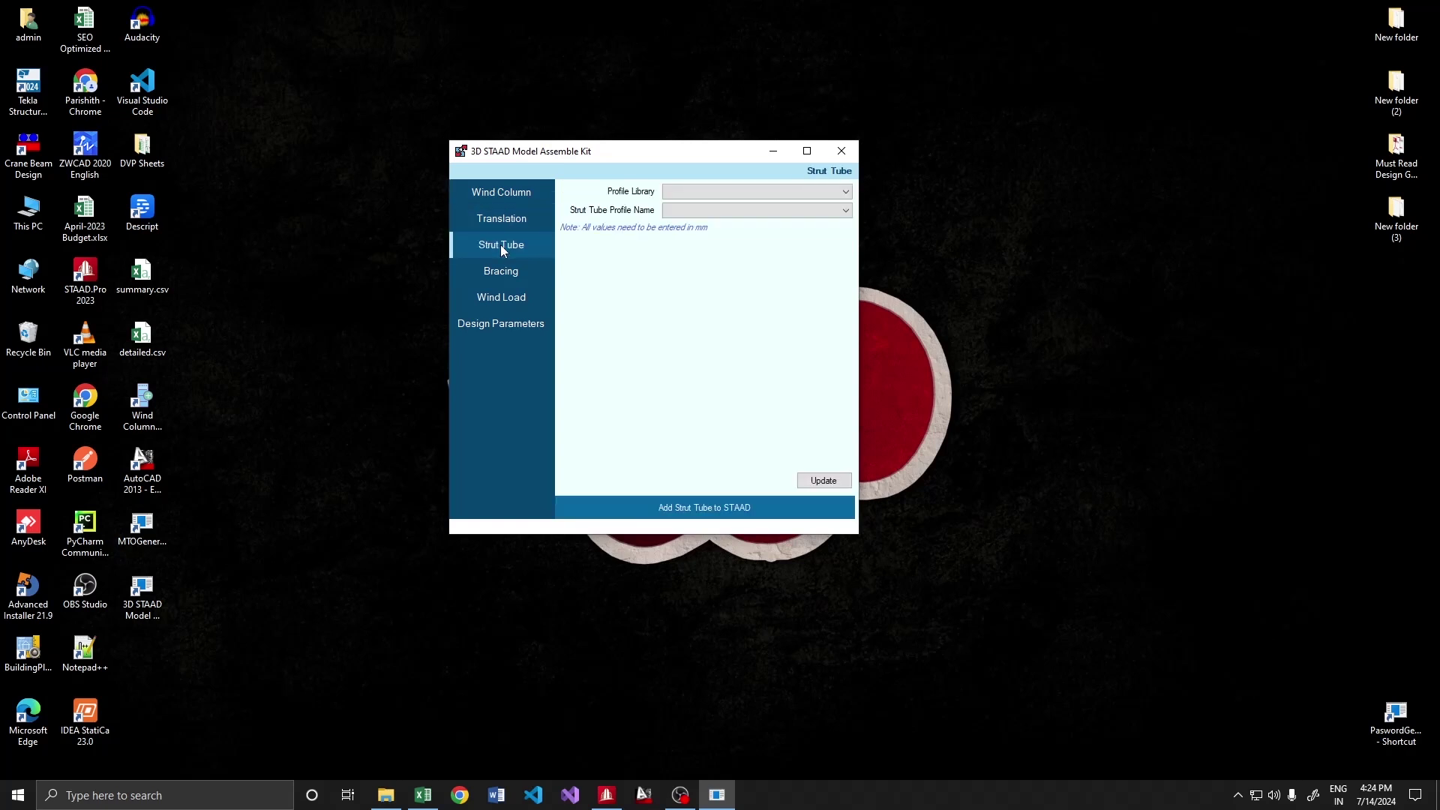
left_click(508, 268)
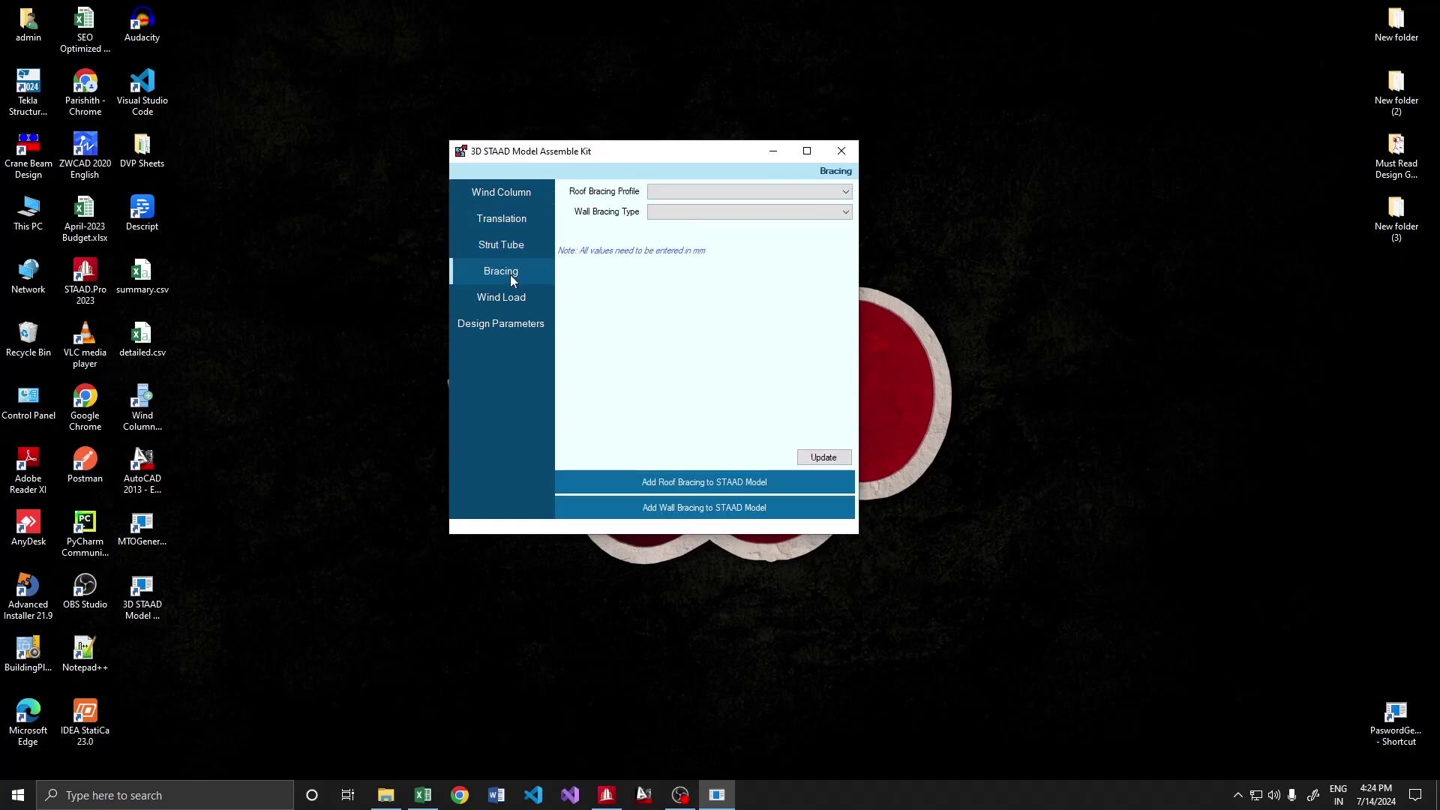
left_click(507, 296)
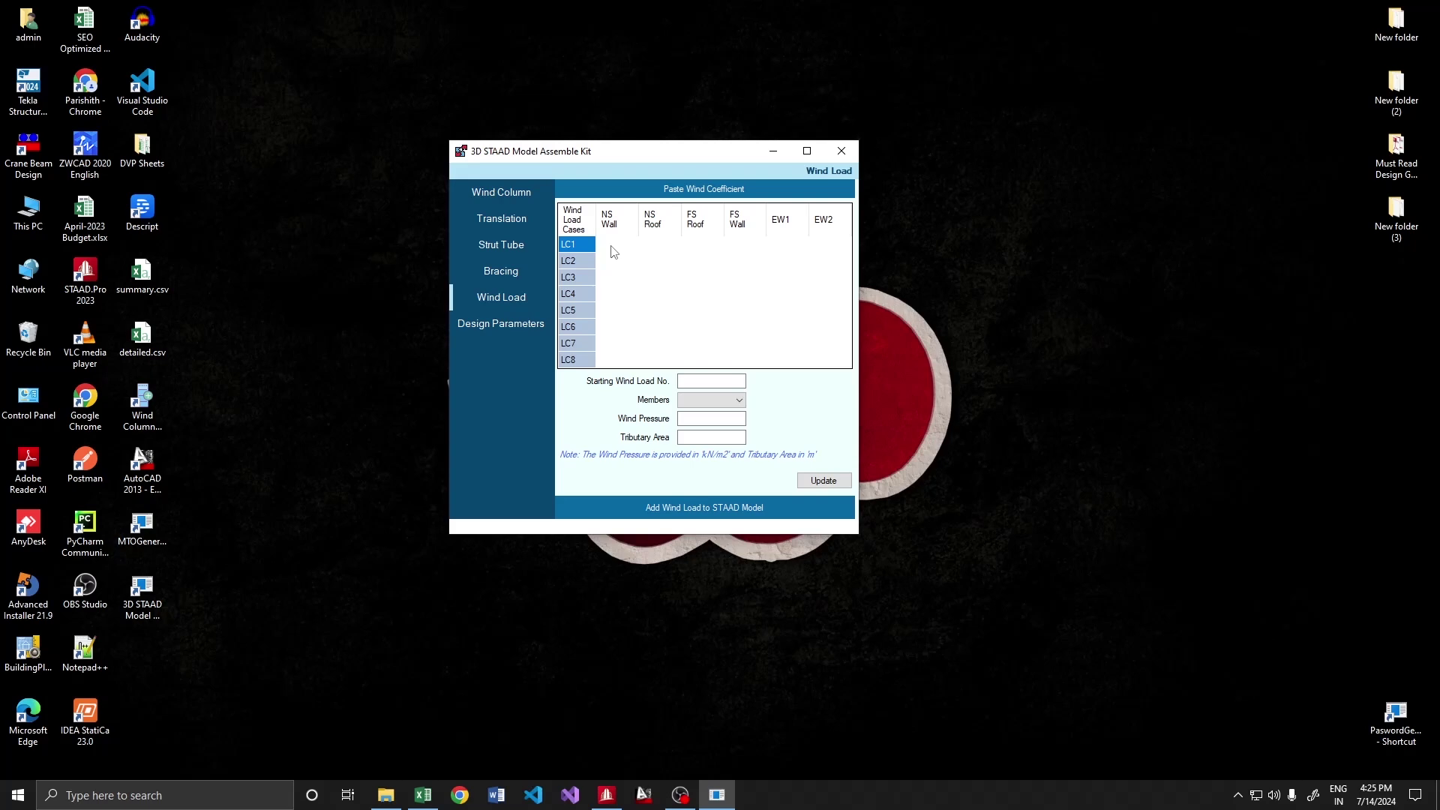
left_click(473, 330)
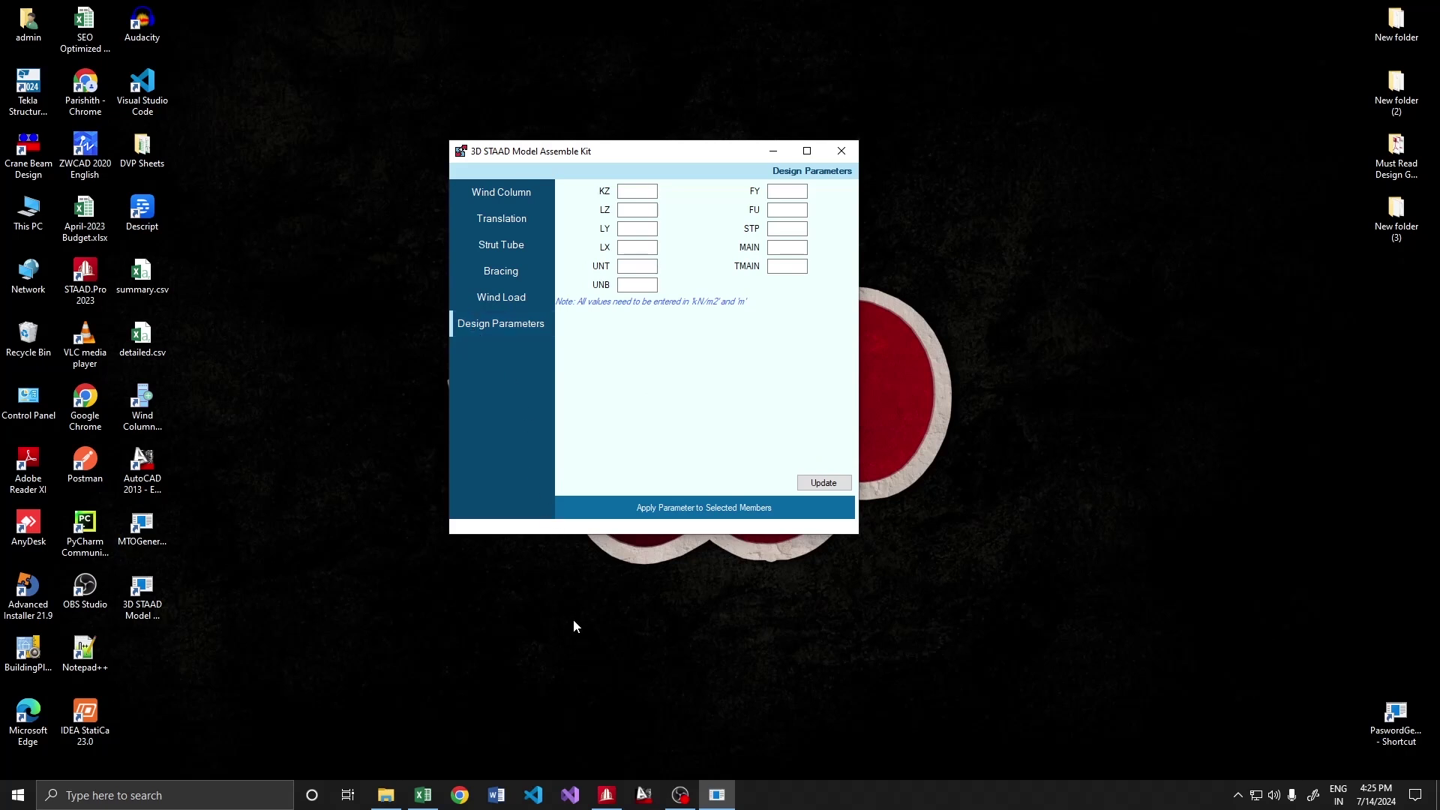
Place the Assemble Kit window beside the Demo 2.STD model and refit the structure view
left_click(606, 794)
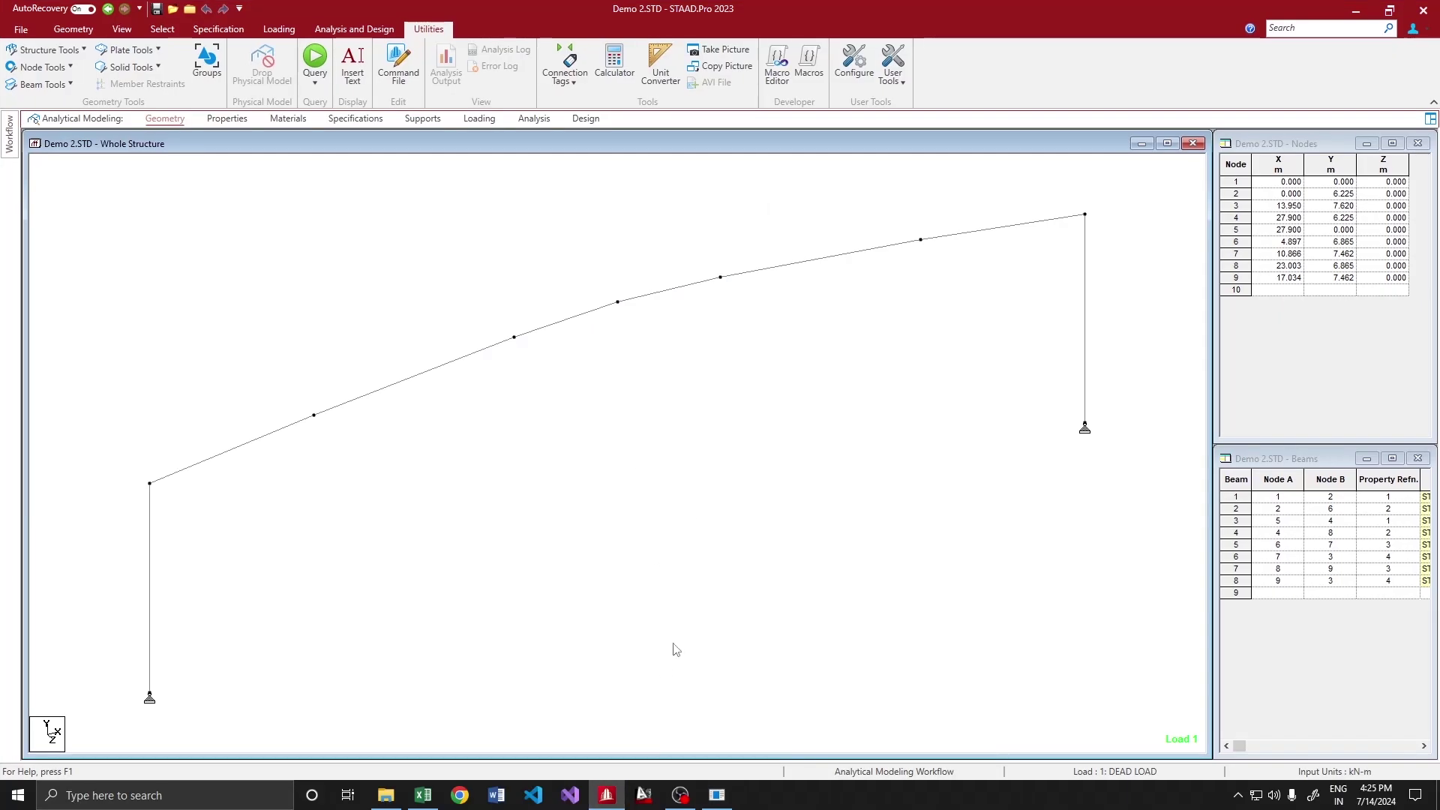
left_click(717, 794)
left_click_drag(564, 159, 908, 269)
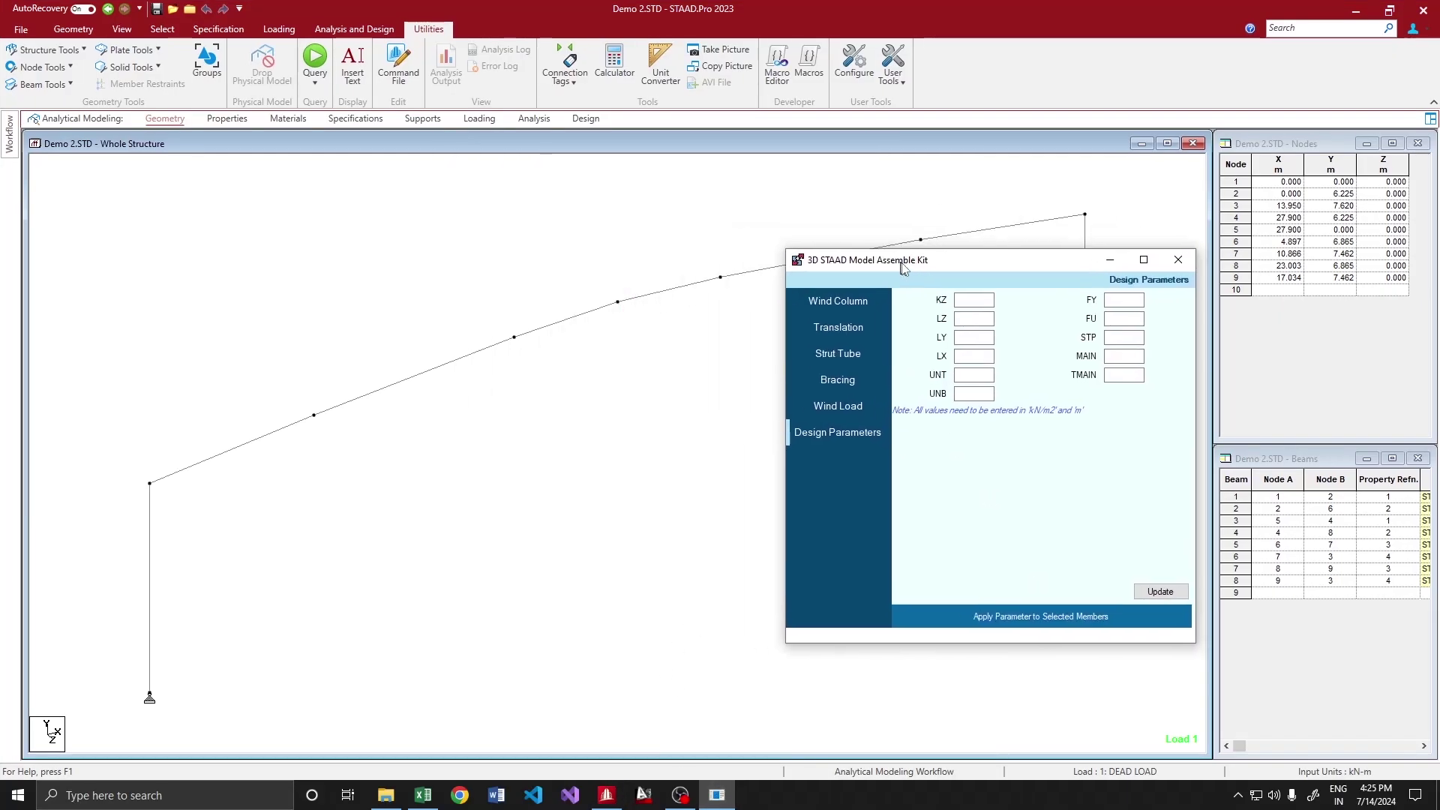
scroll(437, 347, "down", 1)
left_click(420, 350)
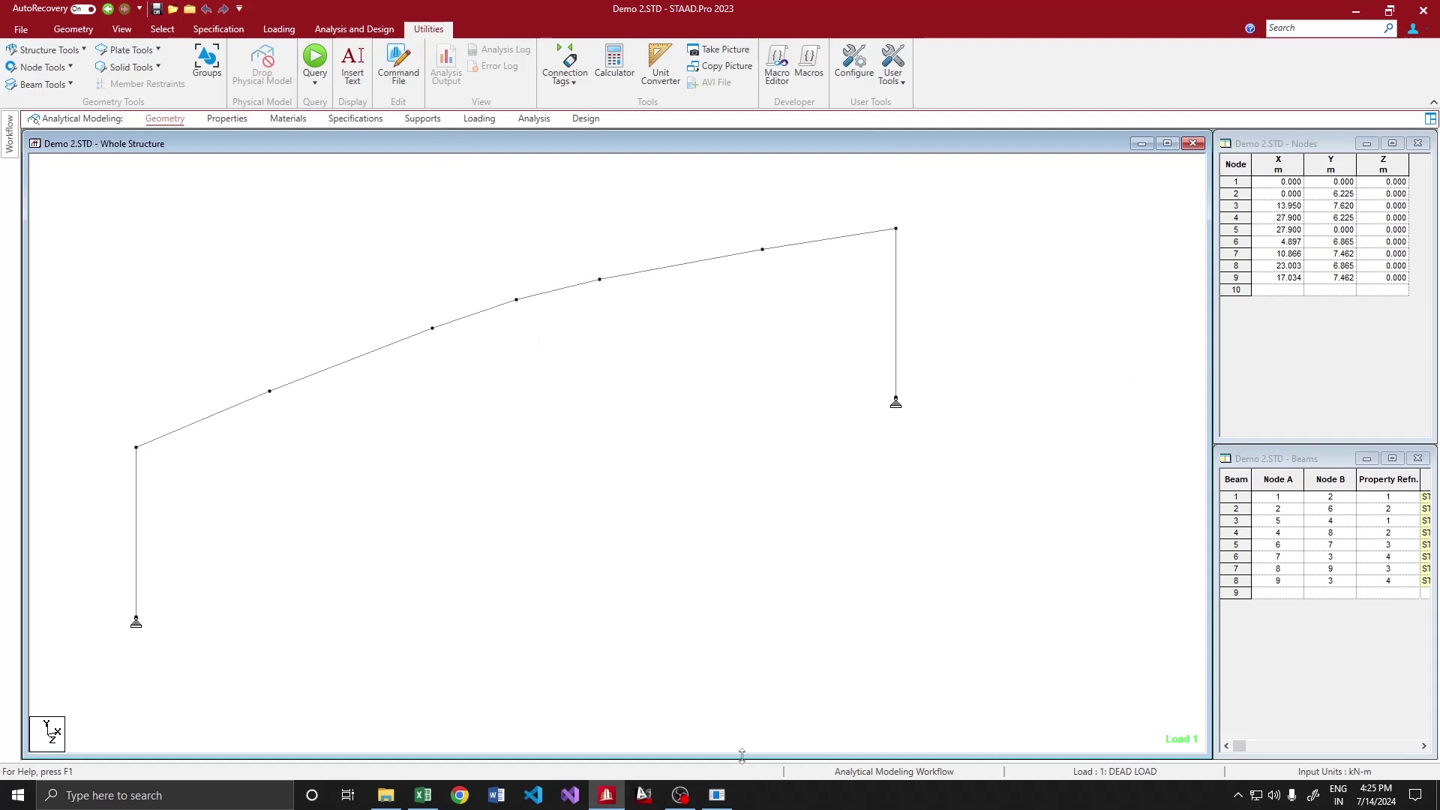
left_click(717, 794)
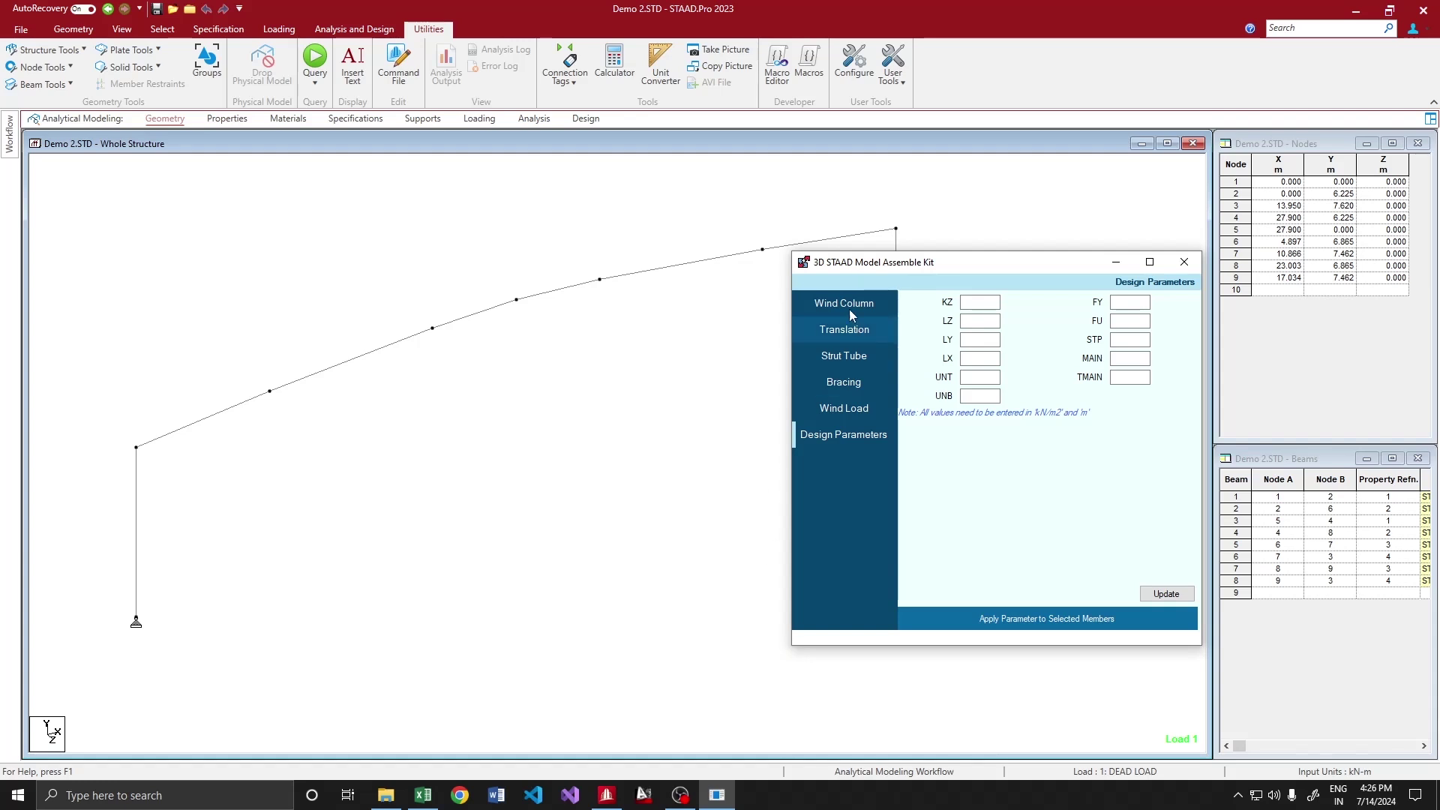
left_click_drag(863, 262, 888, 293)
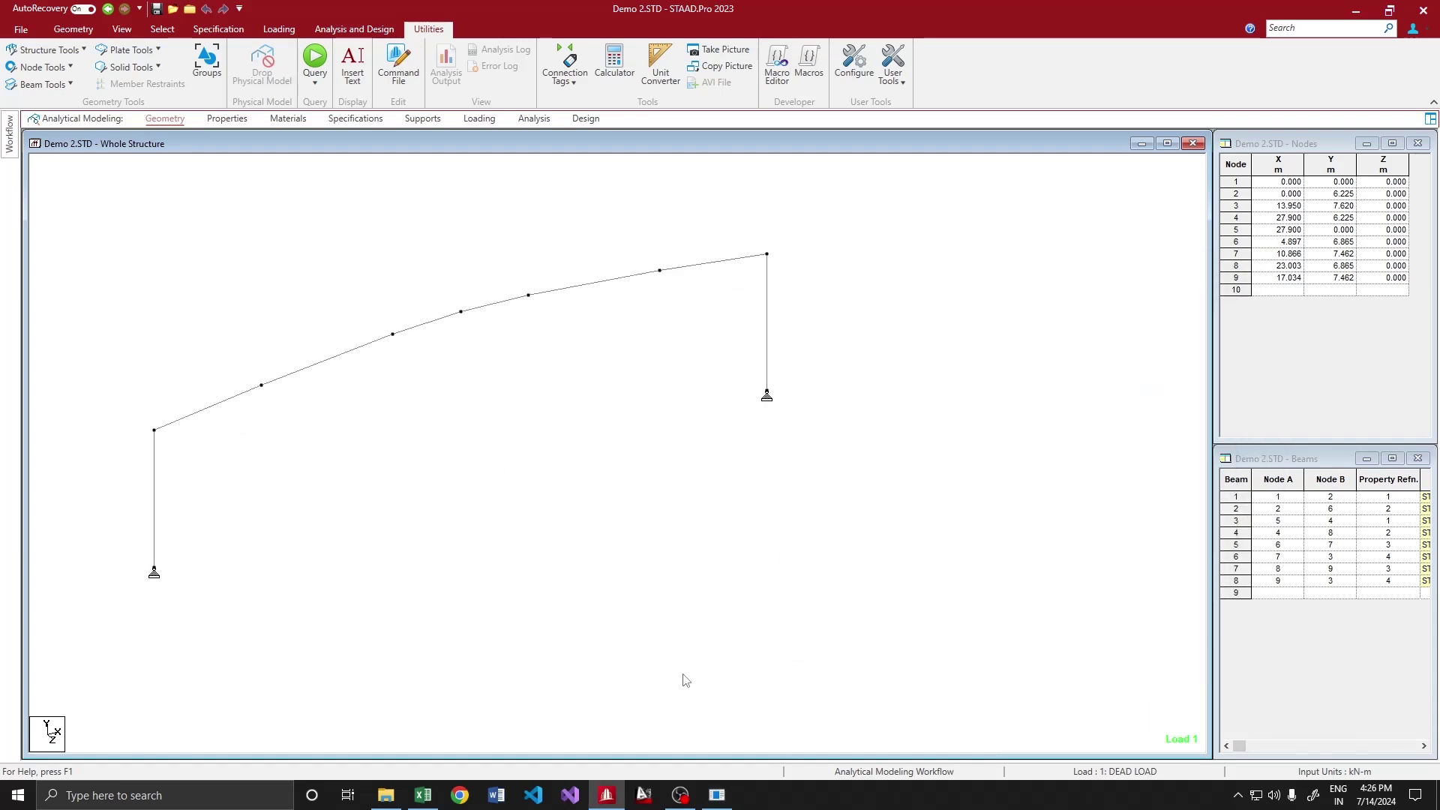
left_click(716, 795)
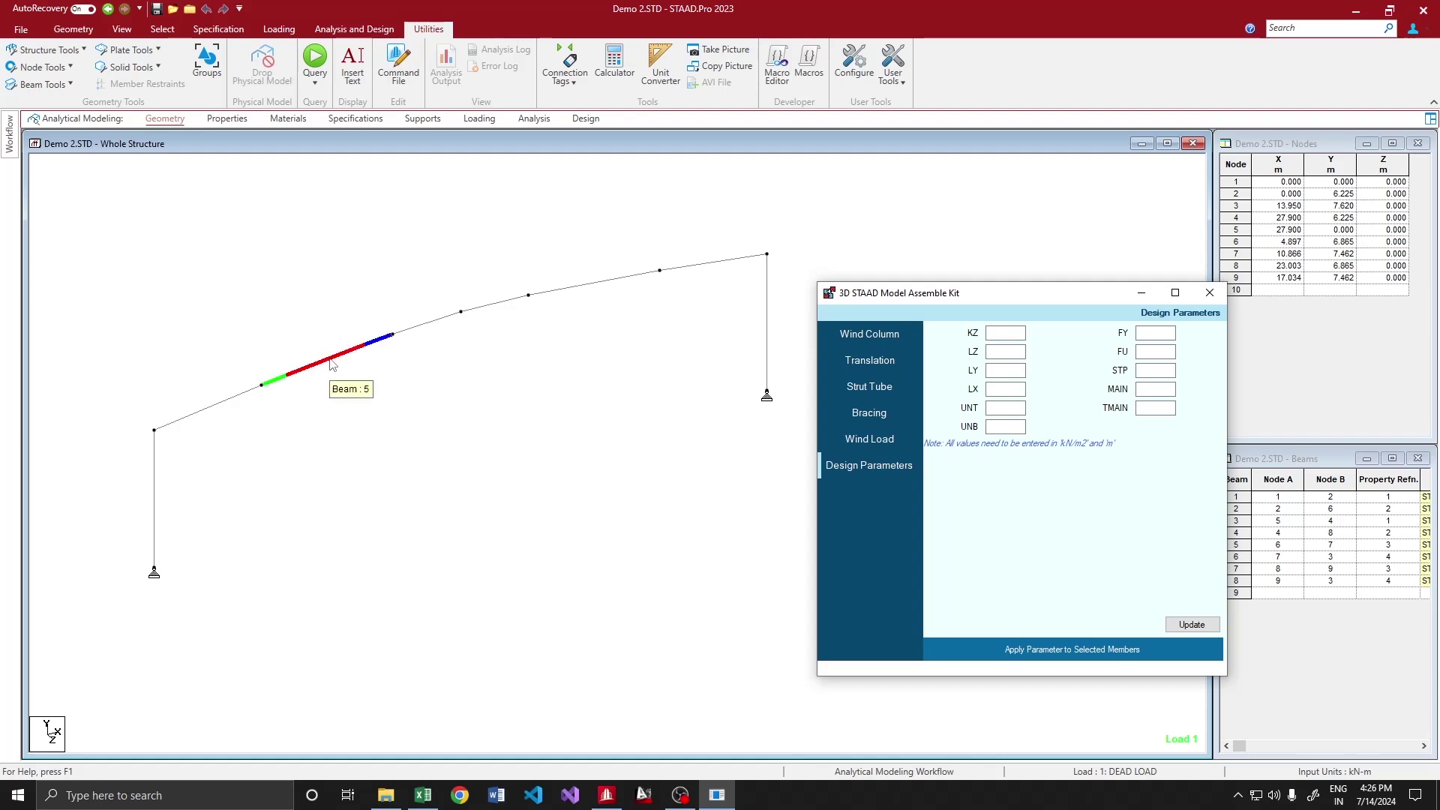
Set wind column spacing 3@6975, Z-position 0 and base level -500
left_click(851, 341)
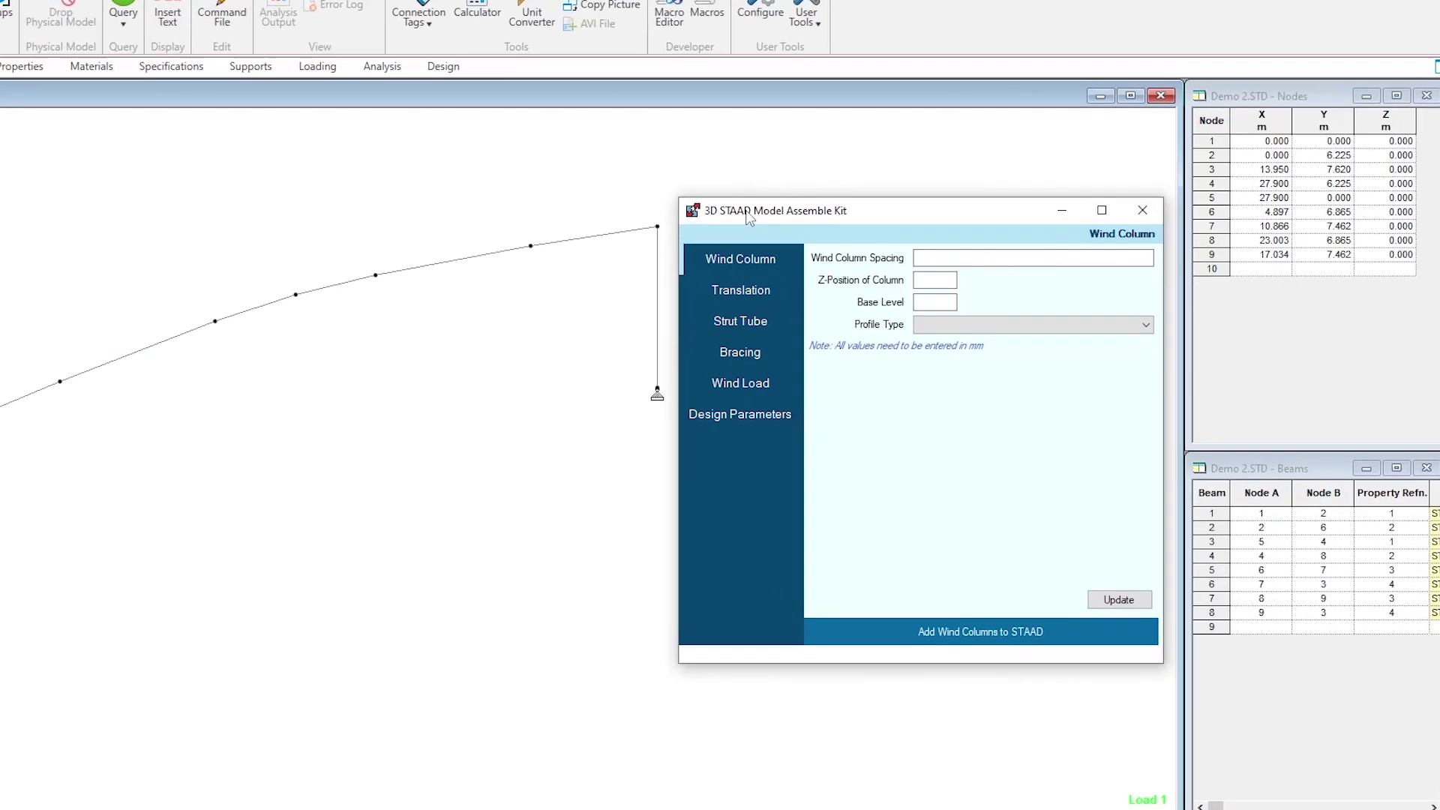
left_click(838, 230)
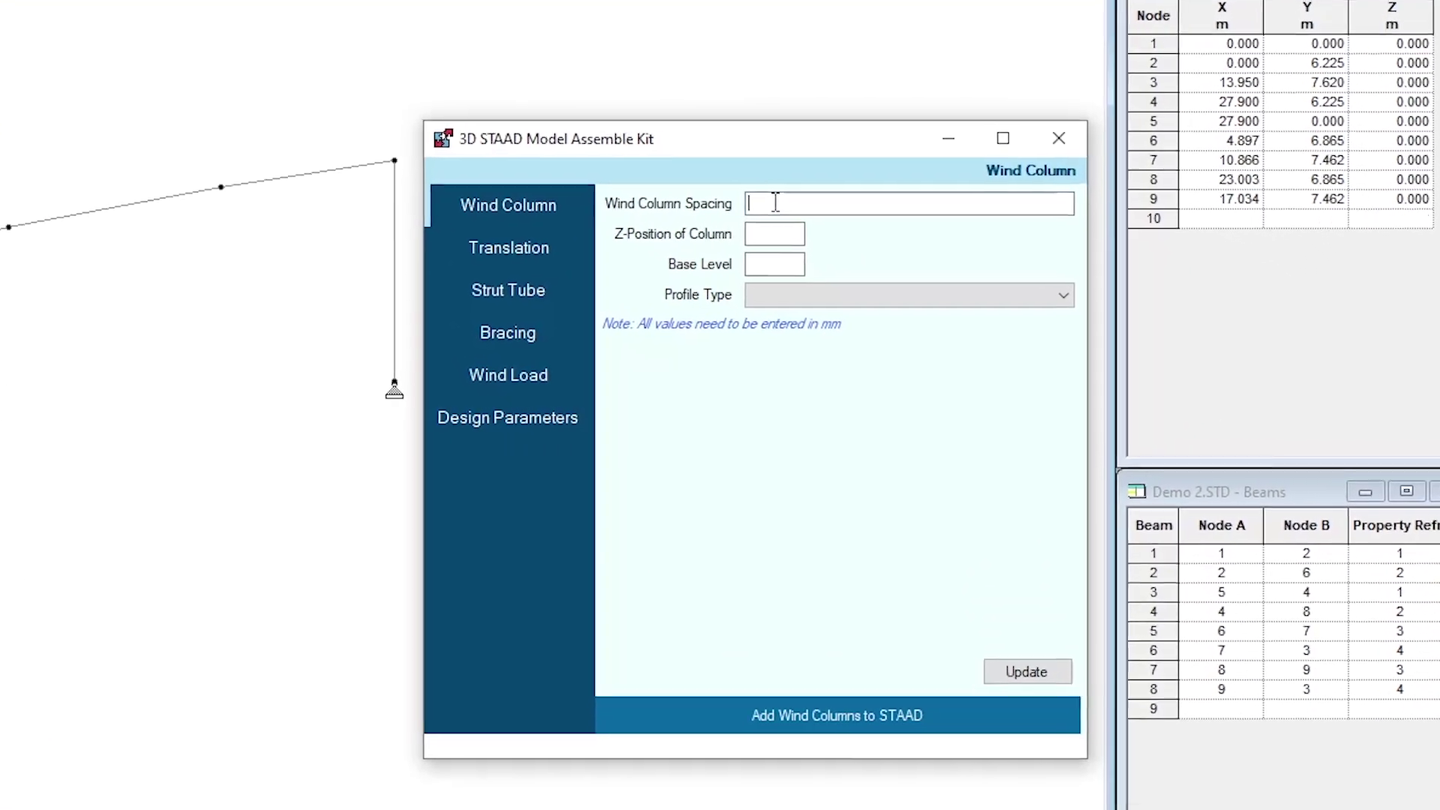
type("6@")
key("BackSpace")
key("BackSpace")
type("3@6975")
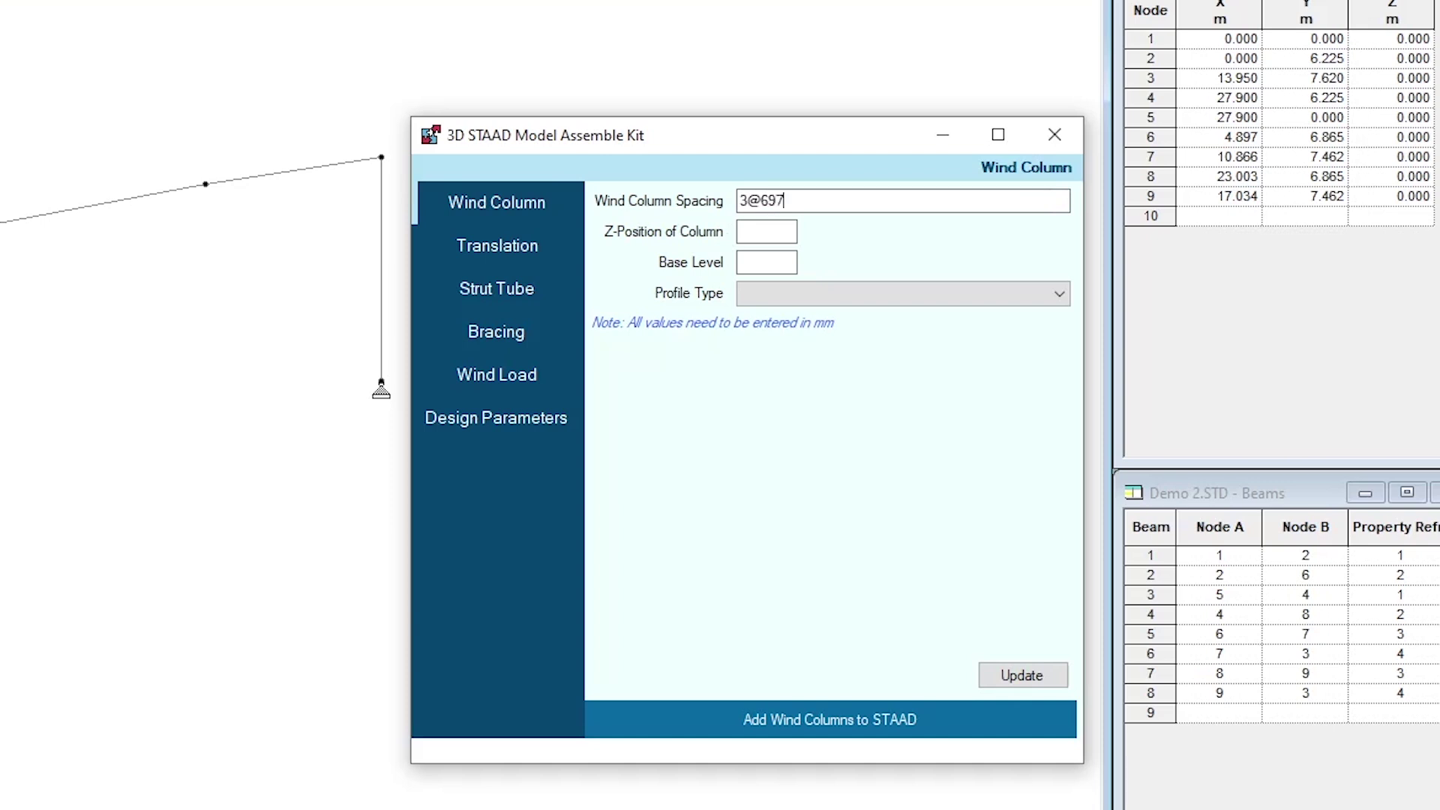
key("Tab")
type("0")
left_click(789, 262)
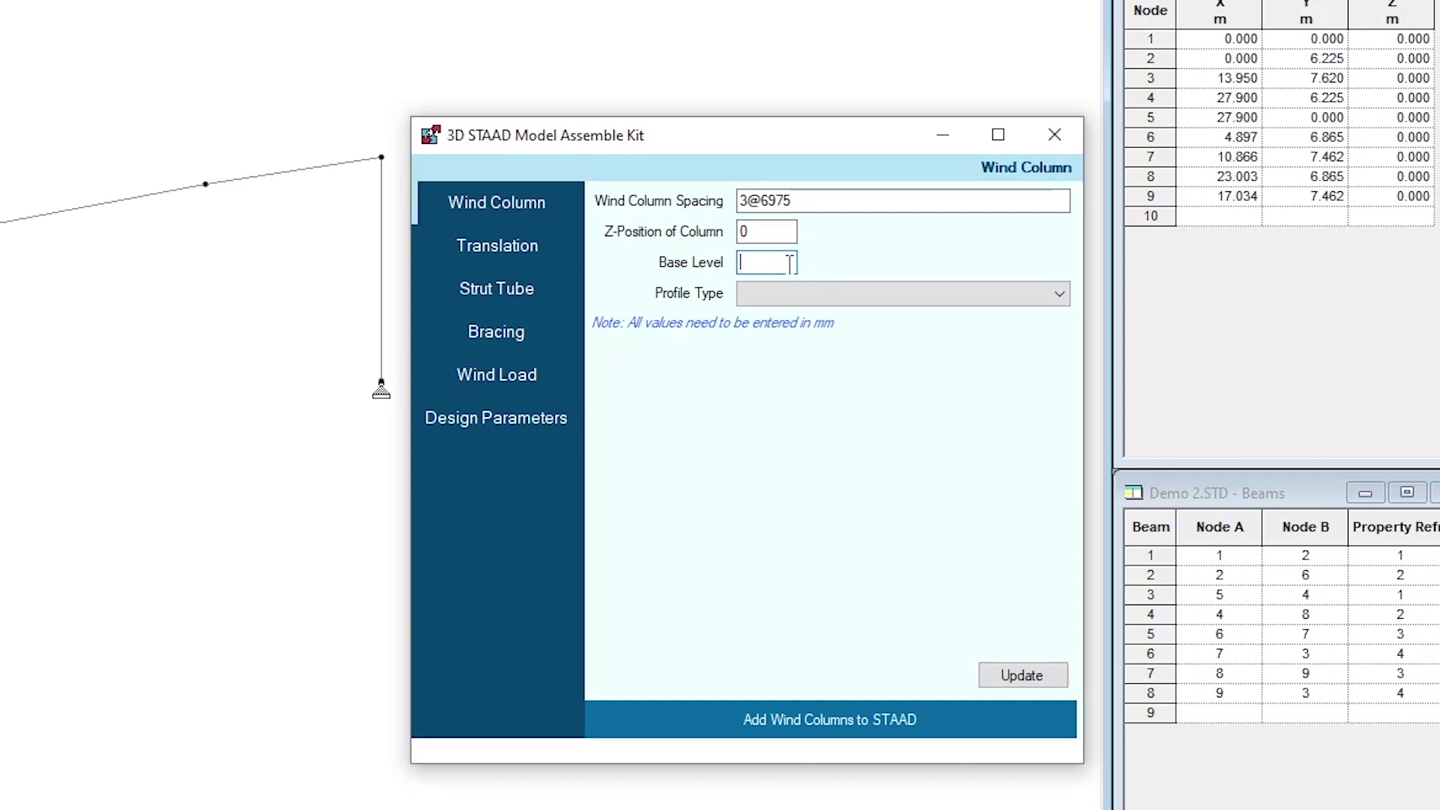
type("-500")
Set the wind column profile type to Built-Up Straight
left_click(798, 301)
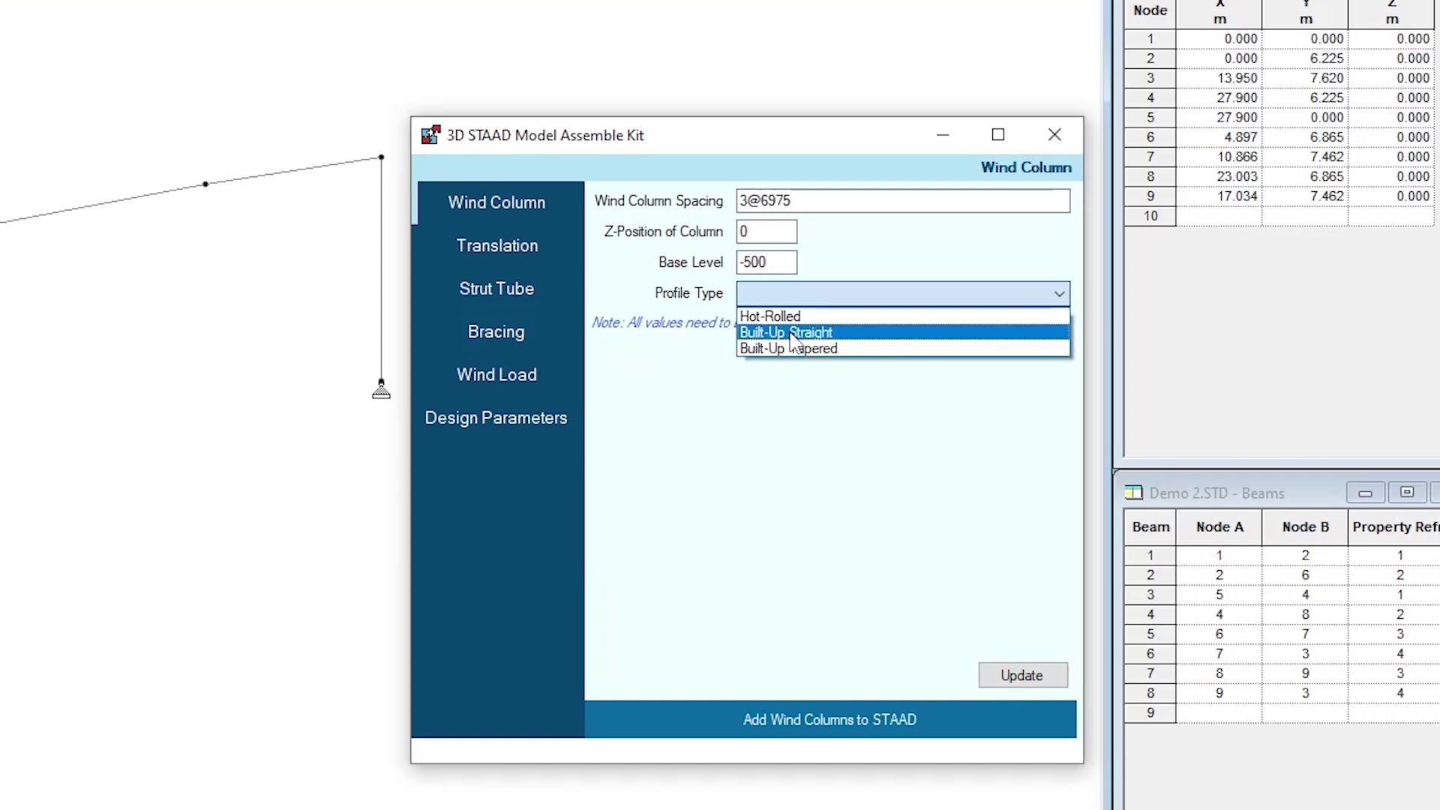
left_click(791, 334)
left_click(796, 300)
left_click(793, 316)
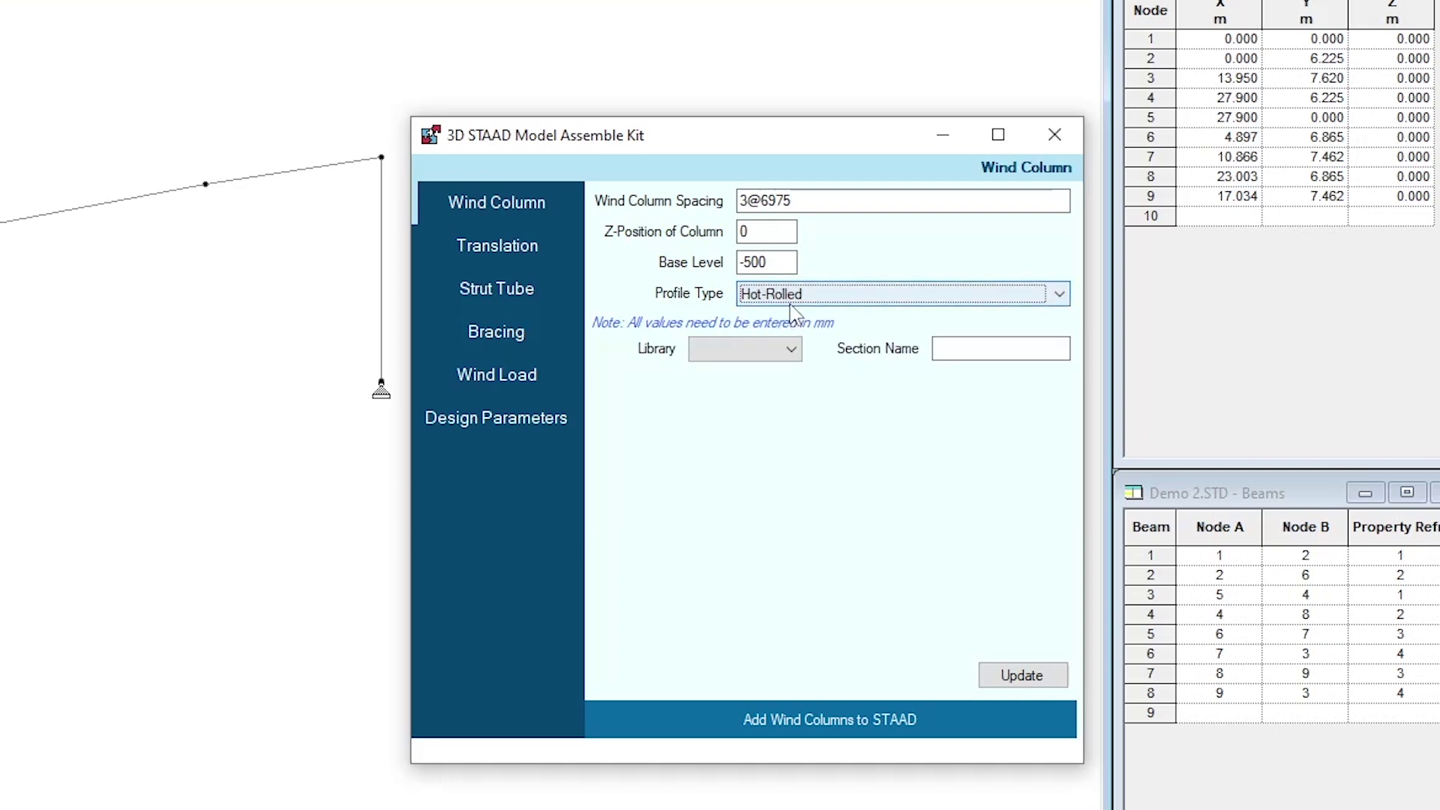
left_click(791, 349)
left_click(757, 385)
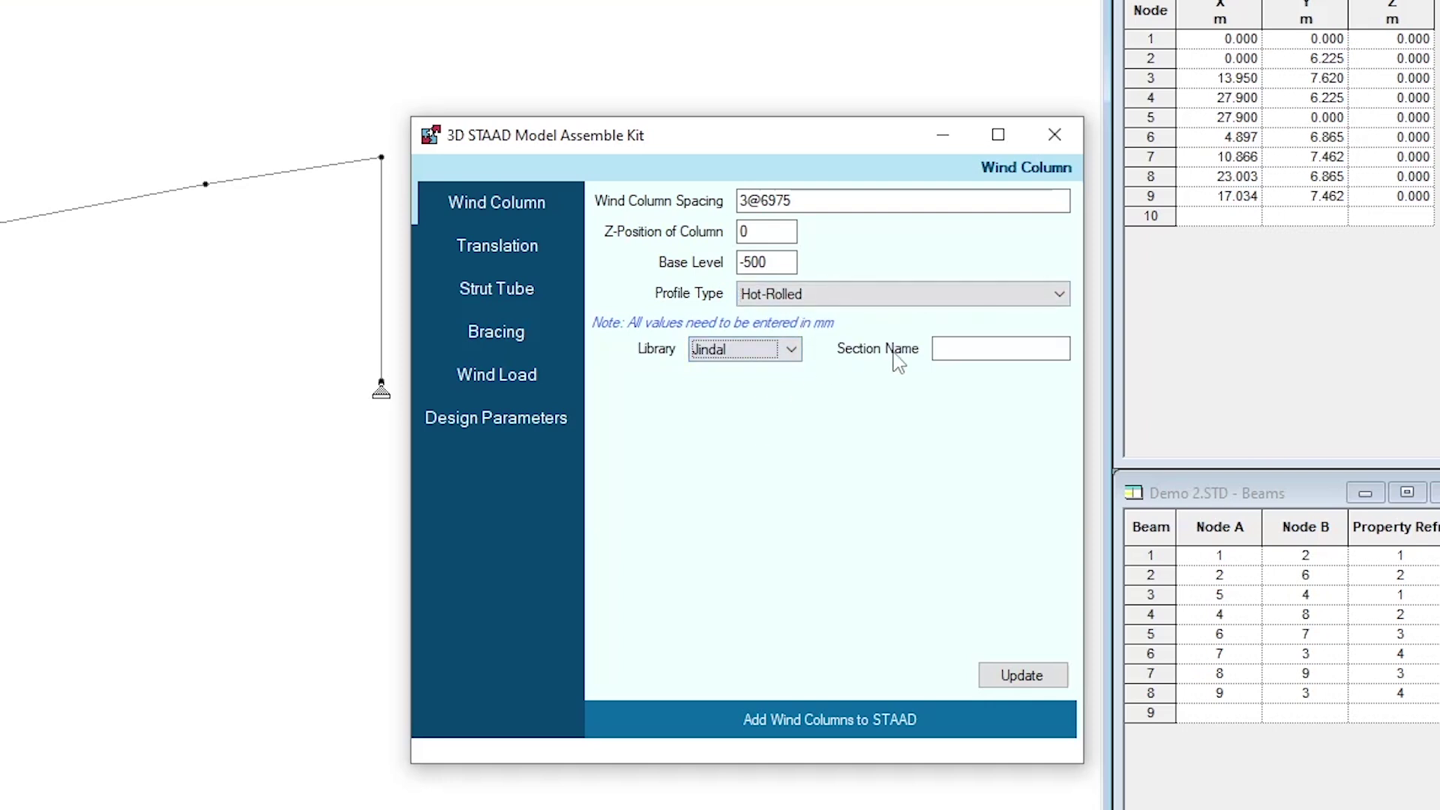
left_click(806, 299)
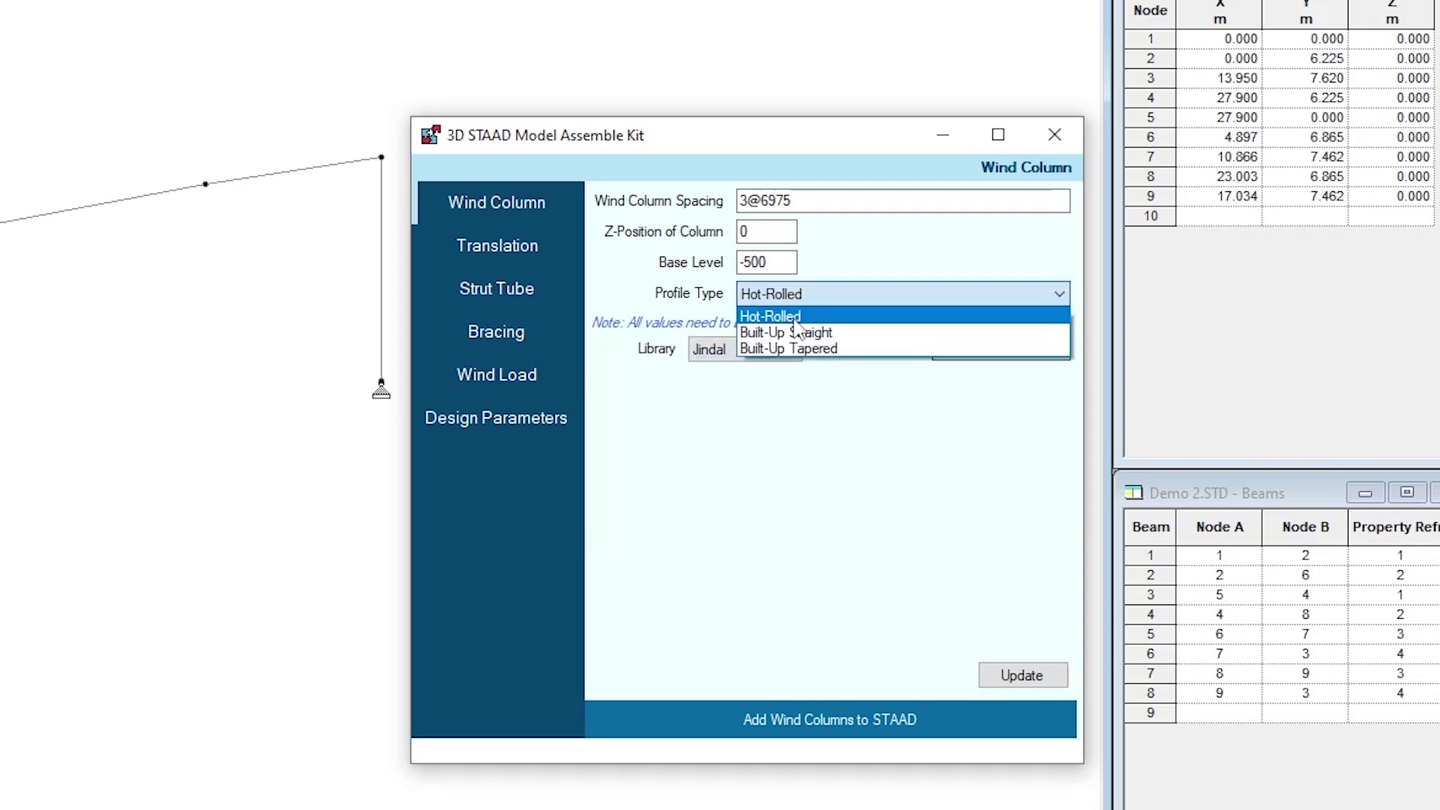
left_click(793, 332)
left_click(783, 296)
left_click(787, 348)
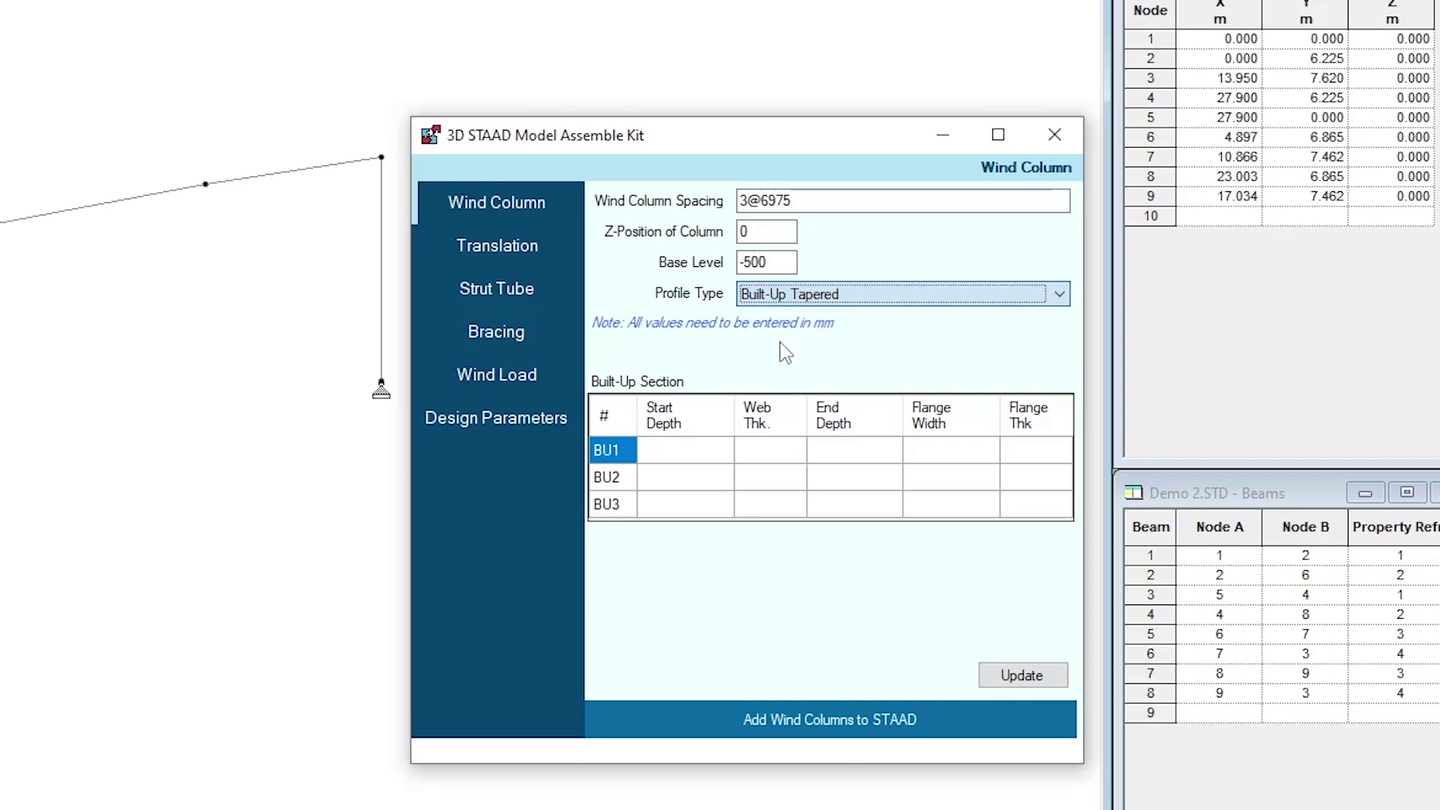
left_click(828, 297)
left_click(840, 332)
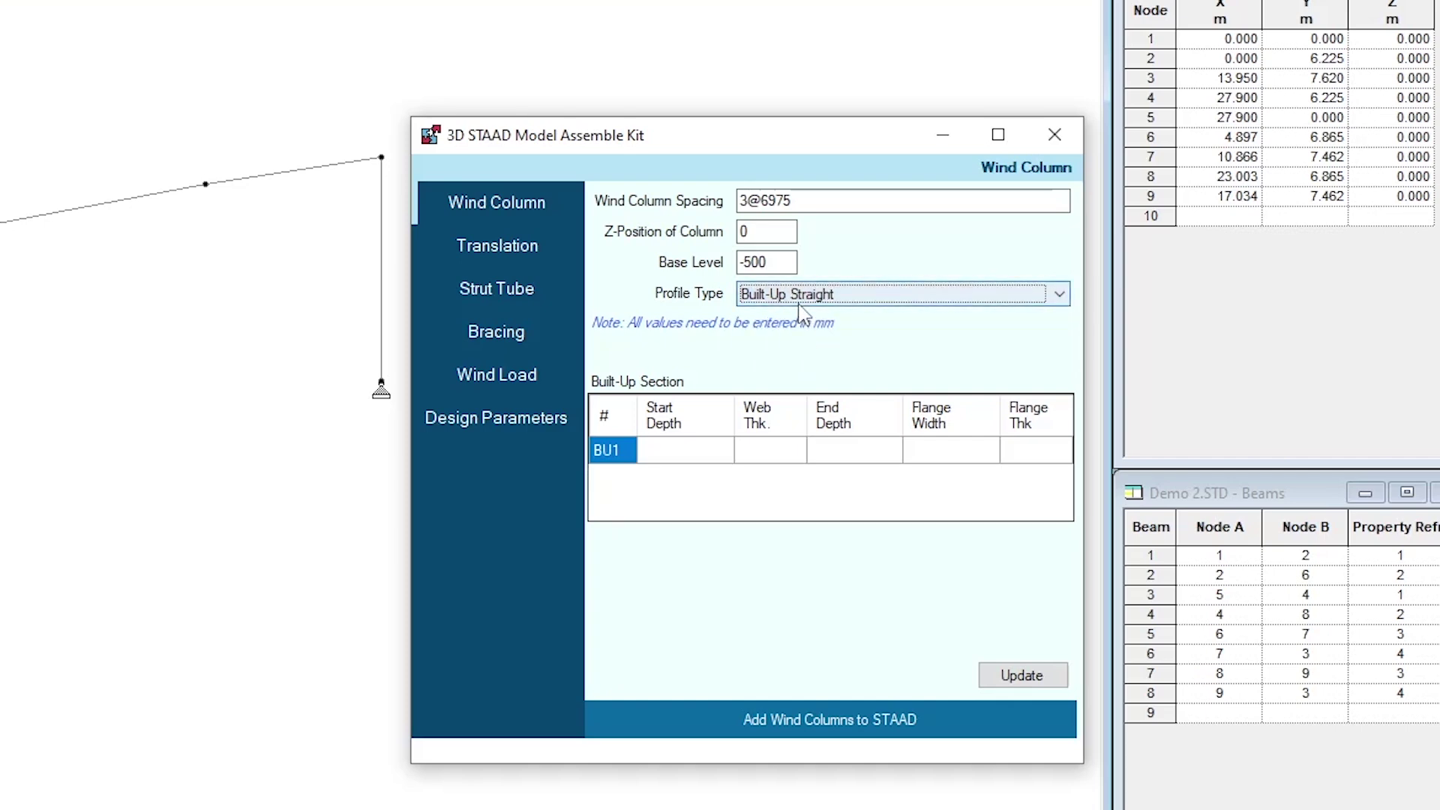
Define BU1: start depth 262, web 5, end depth 262, flange width 150, flange thickness 6
left_click(699, 447)
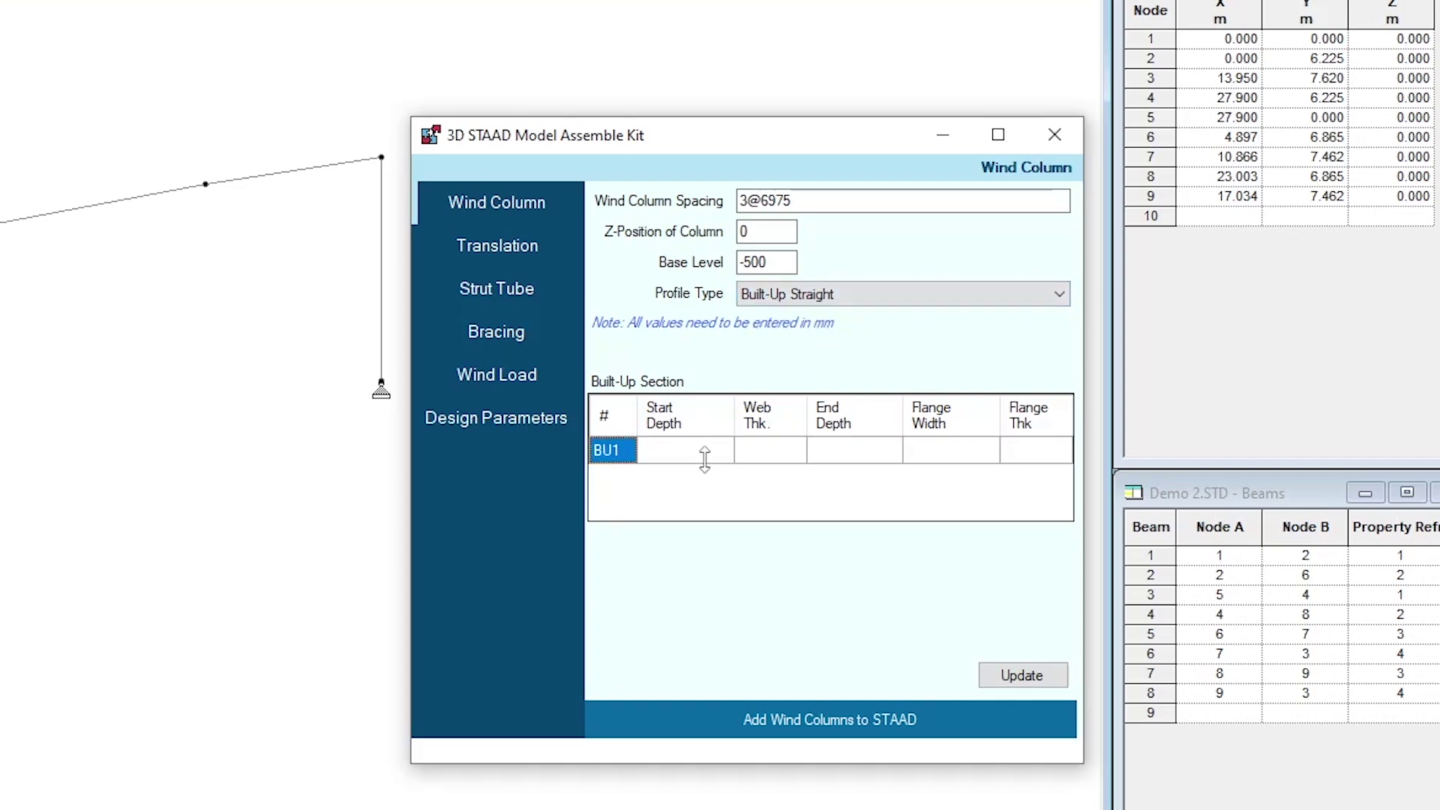
left_click(708, 452)
type("262")
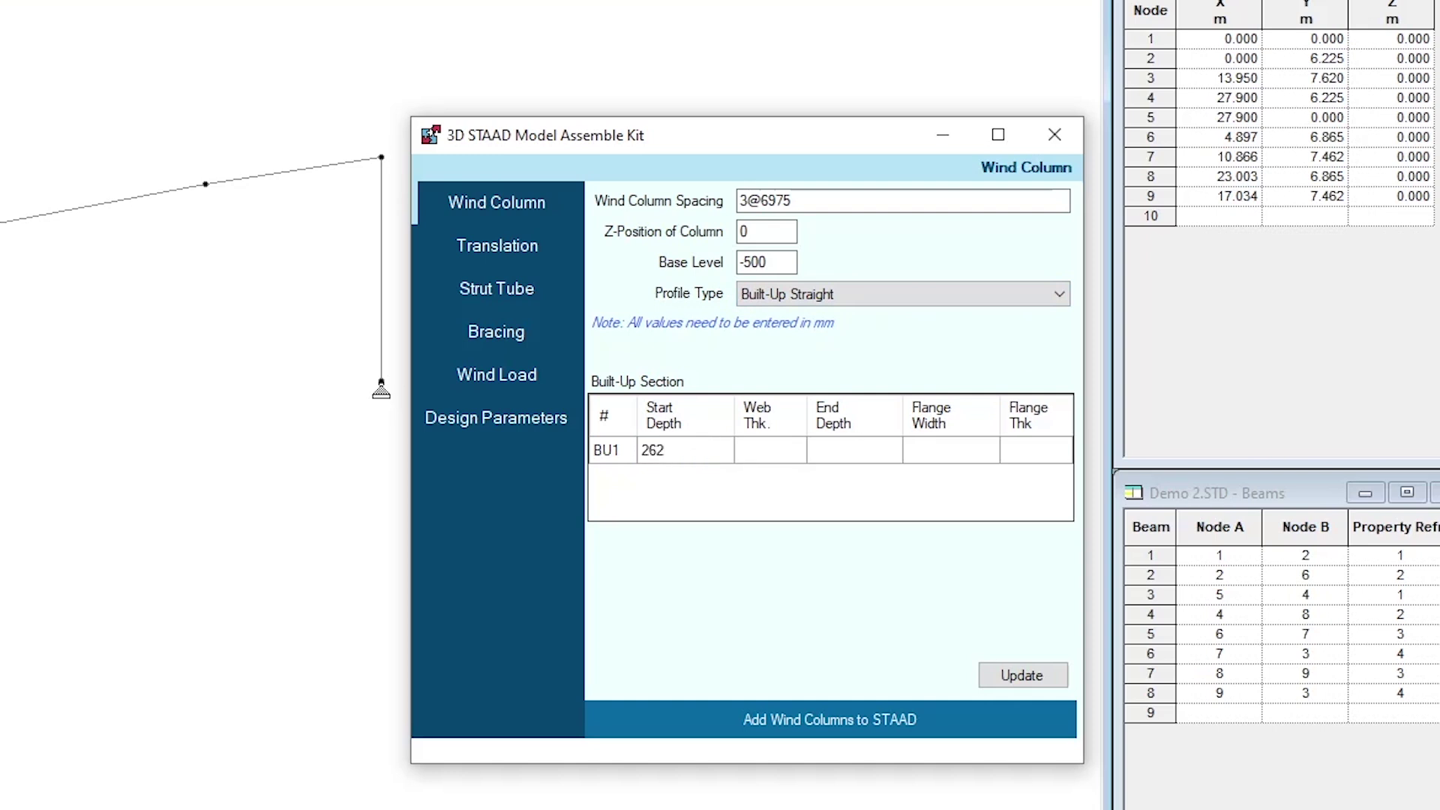
key("Tab")
type("5")
key("Tab")
type("262")
key("Tab")
type("150")
key("Tab")
type("6")
key("Tab")
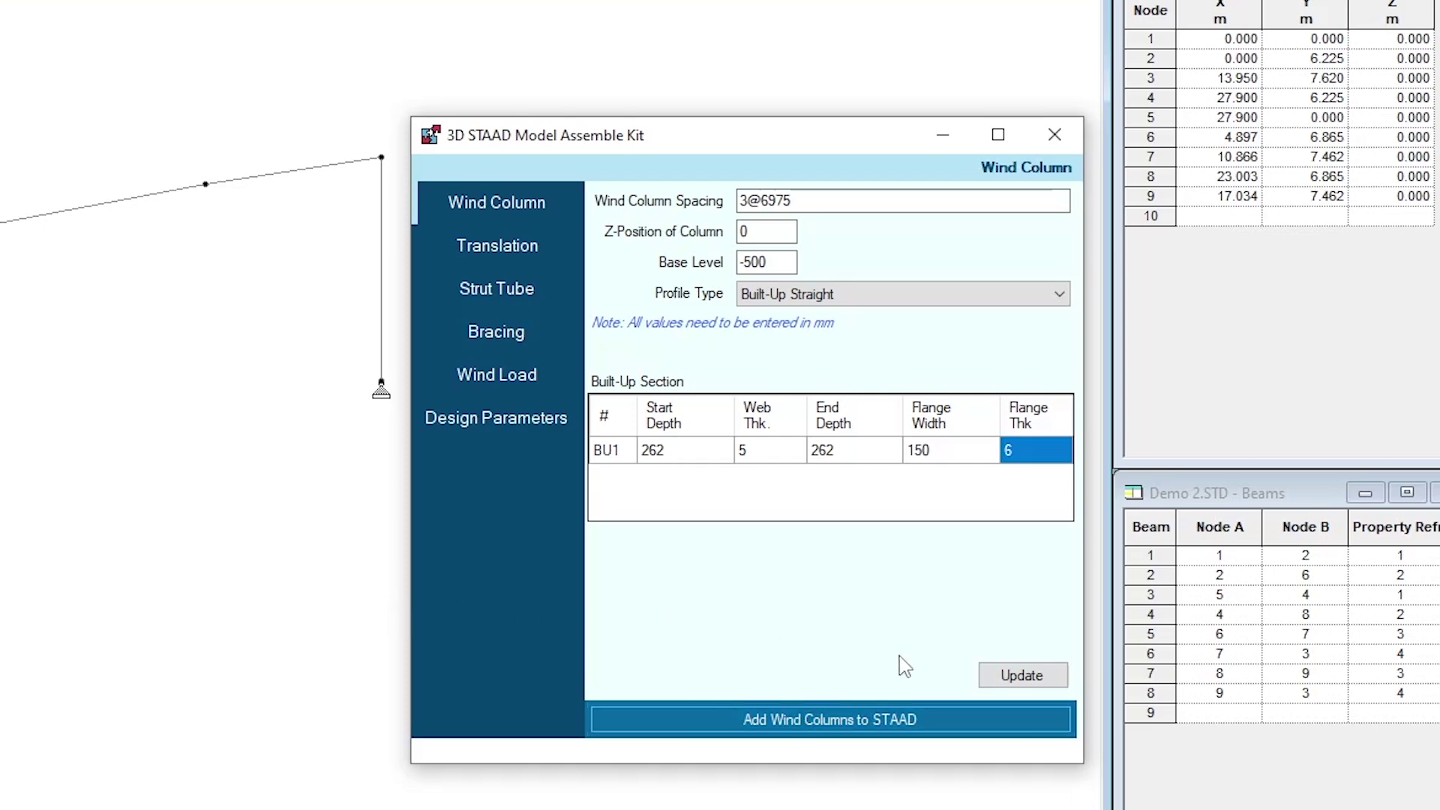
Update the wind column settings and add the built-up columns to the front frame
left_click(516, 244)
left_click(498, 289)
left_click(498, 374)
left_click(499, 216)
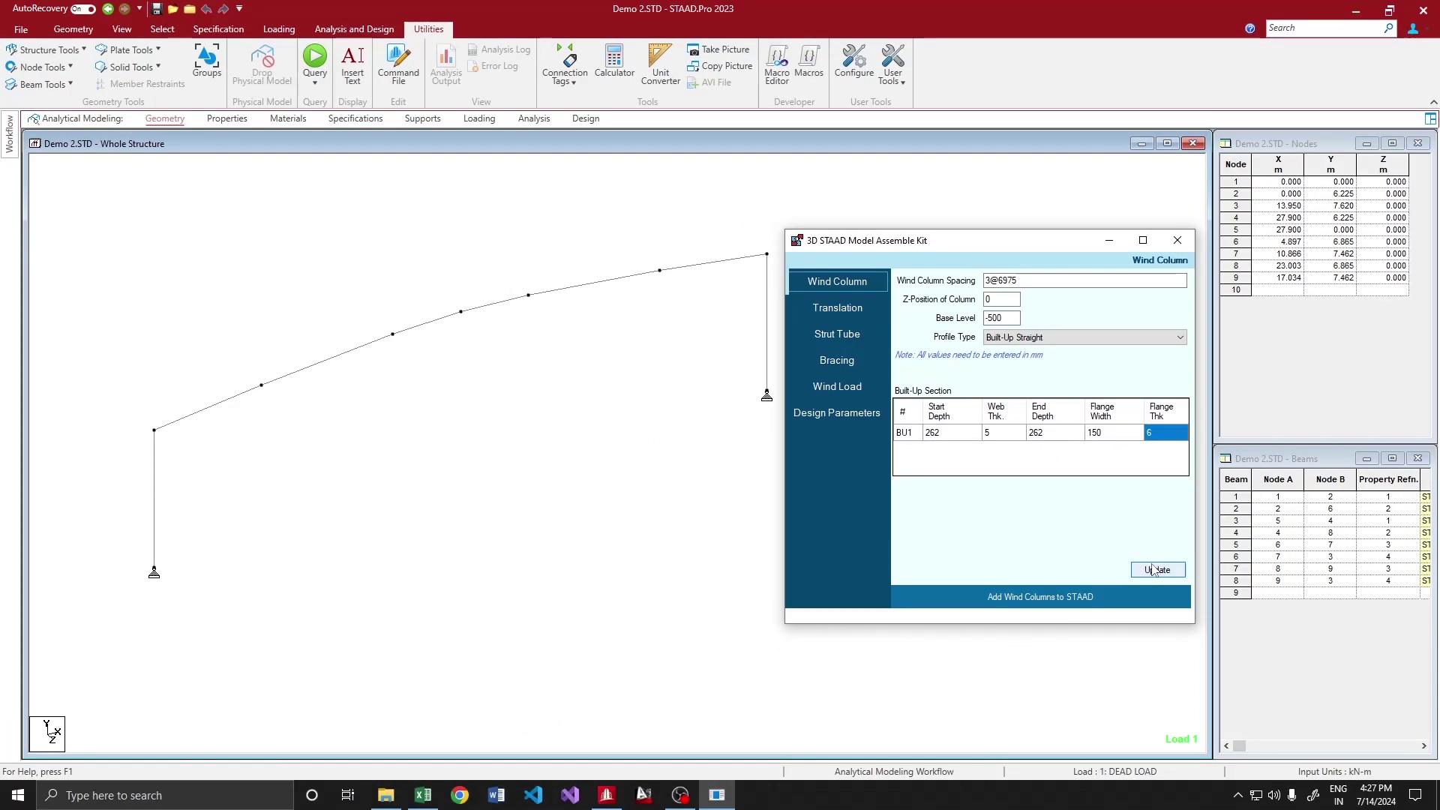
left_click(1131, 590)
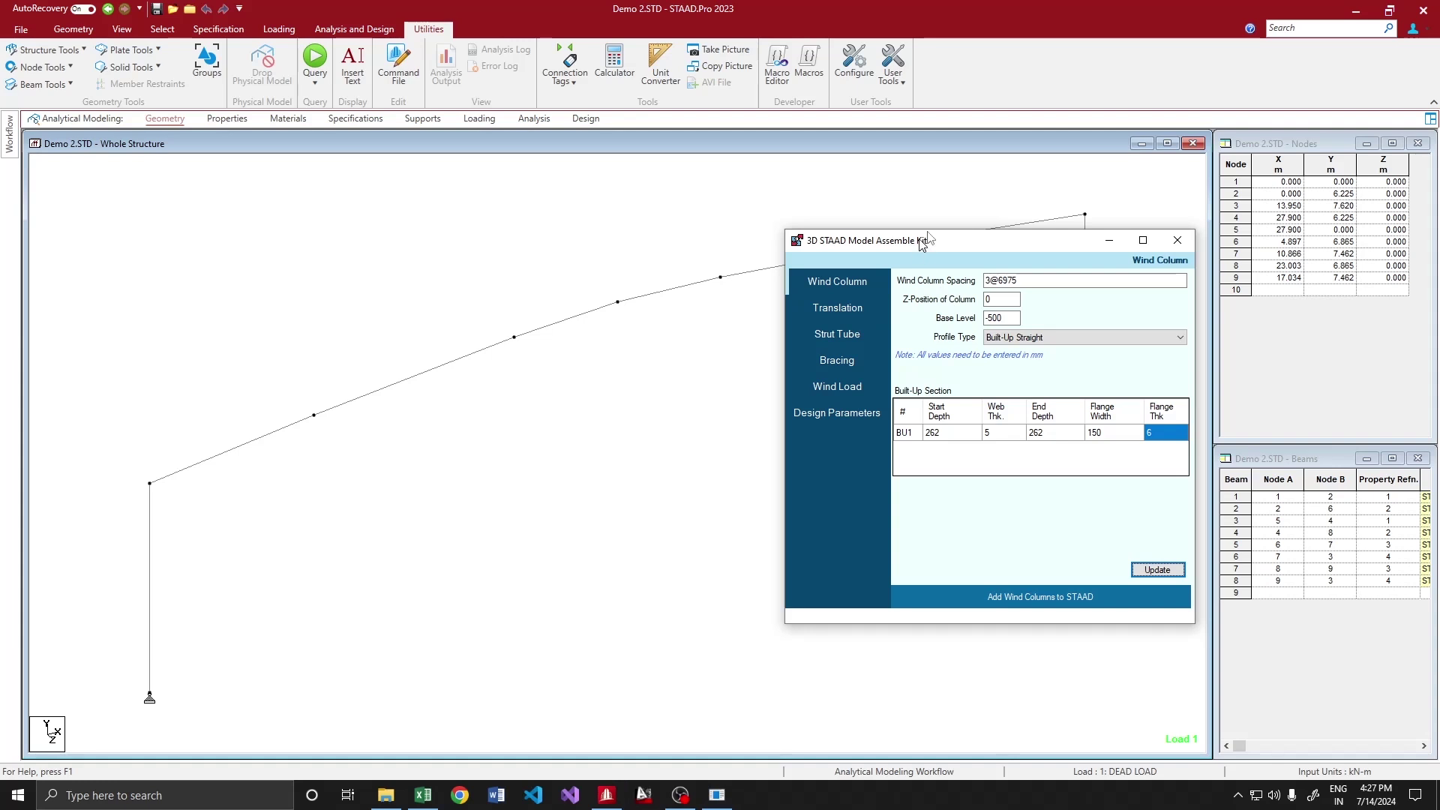
left_click_drag(914, 241, 954, 201)
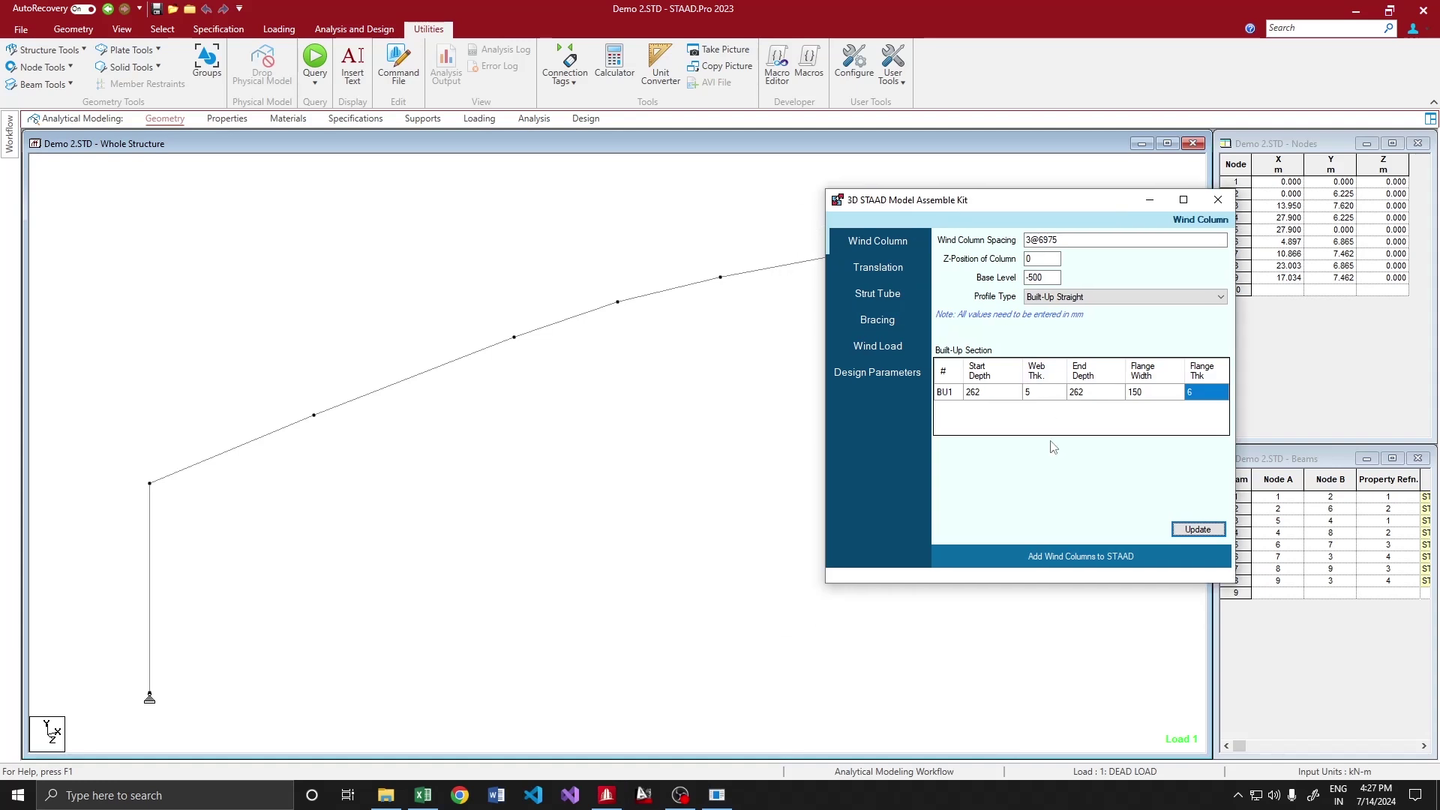
left_click(1059, 558)
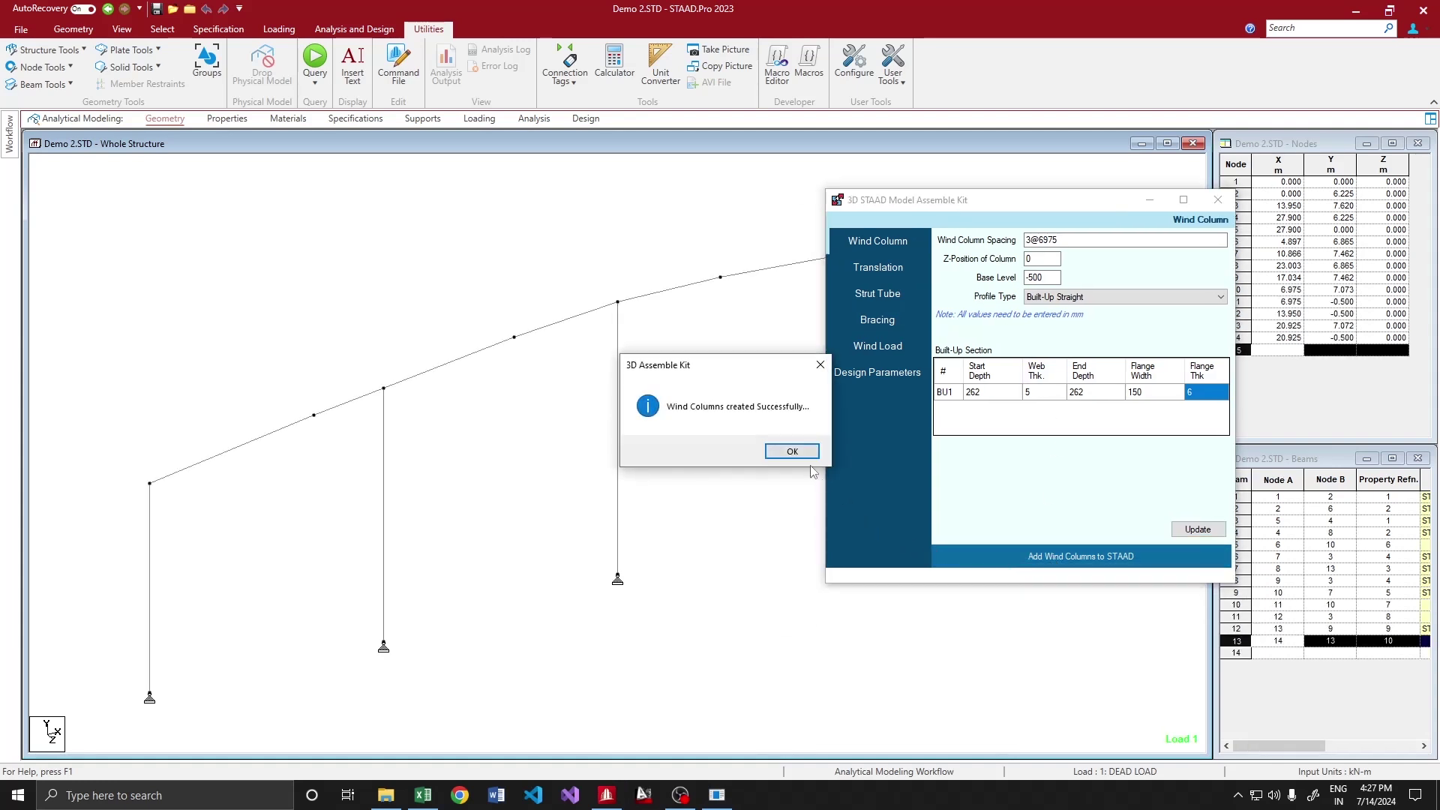
left_click(794, 450)
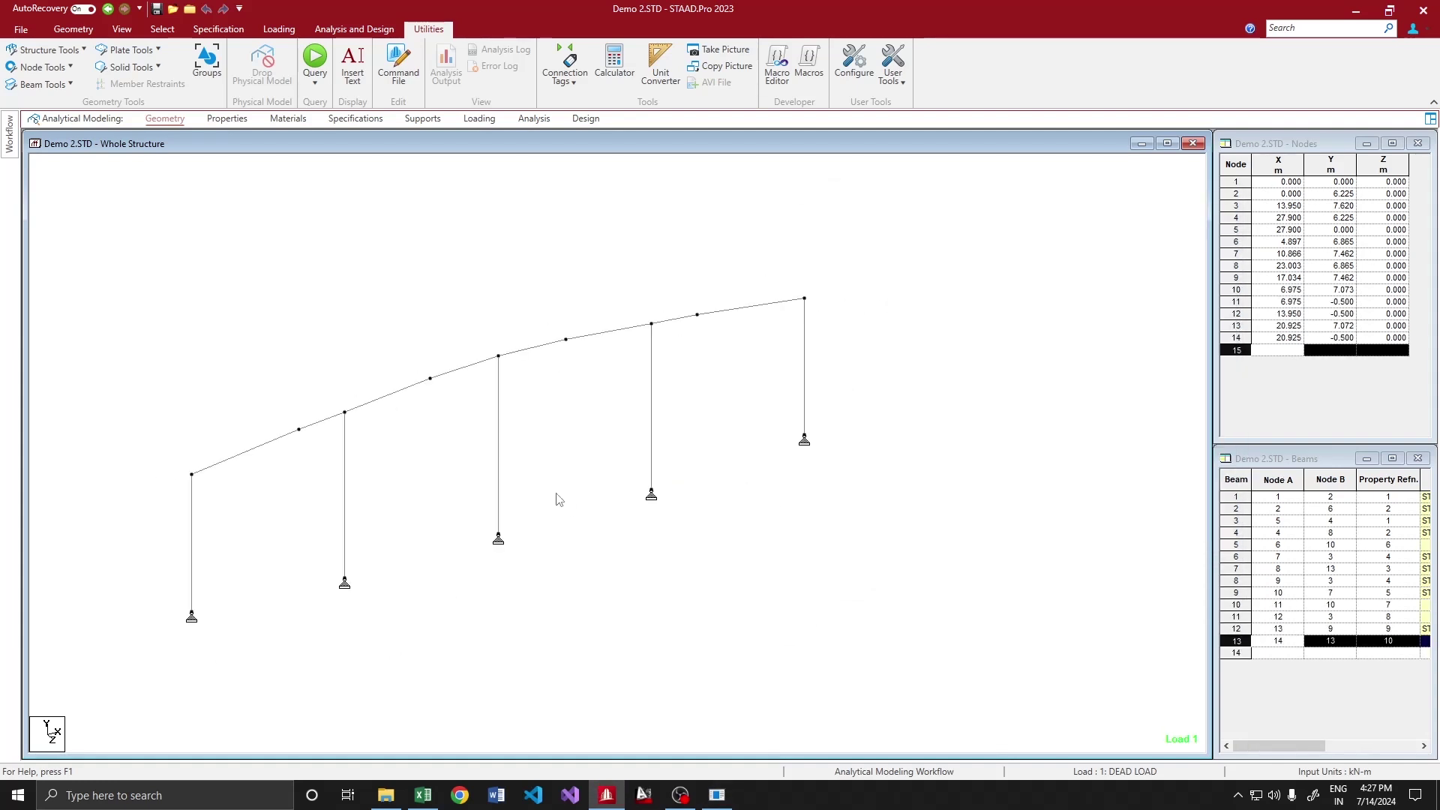
left_click(716, 794)
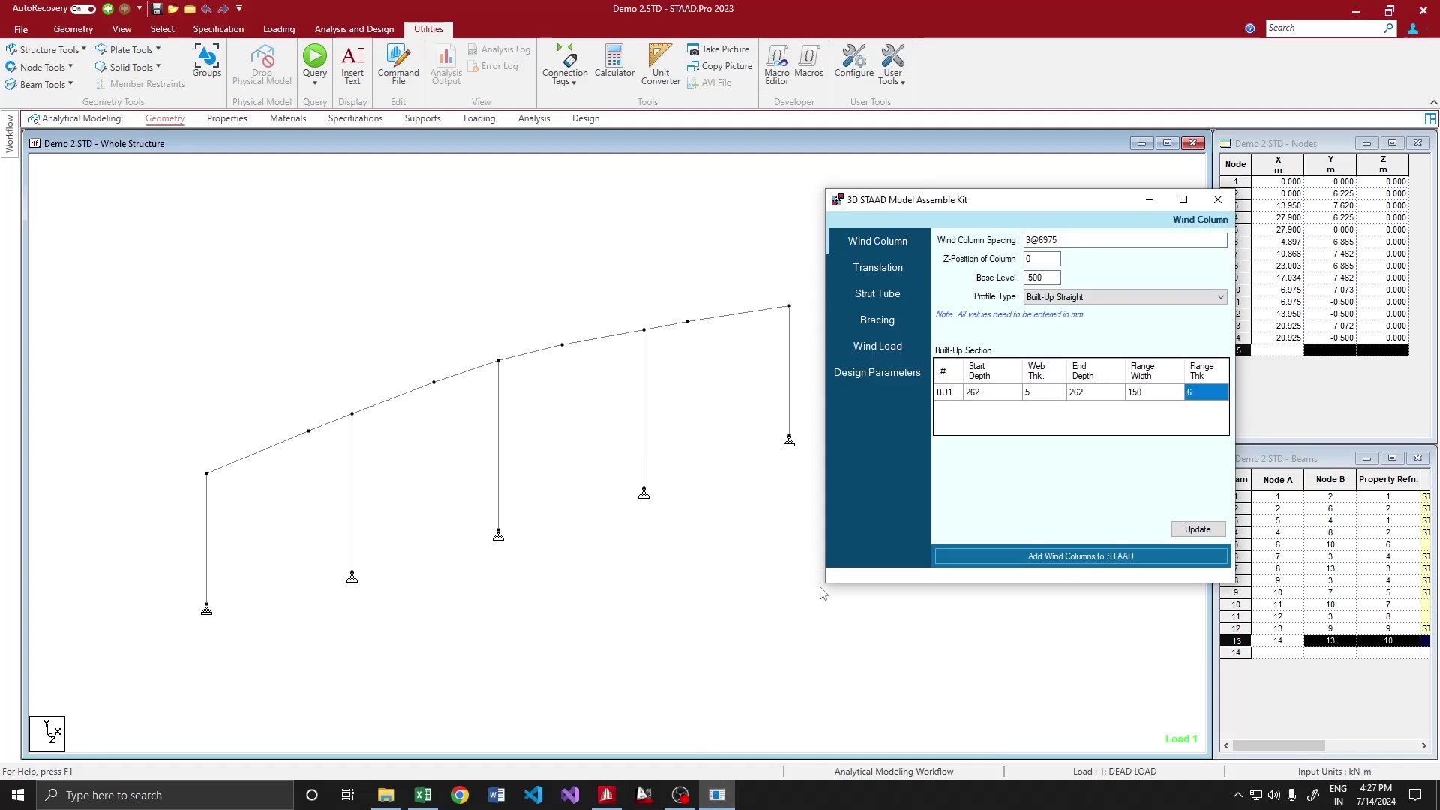
Set the bay spacing to 7500 5@8000 7500 and update the kit
left_click(878, 268)
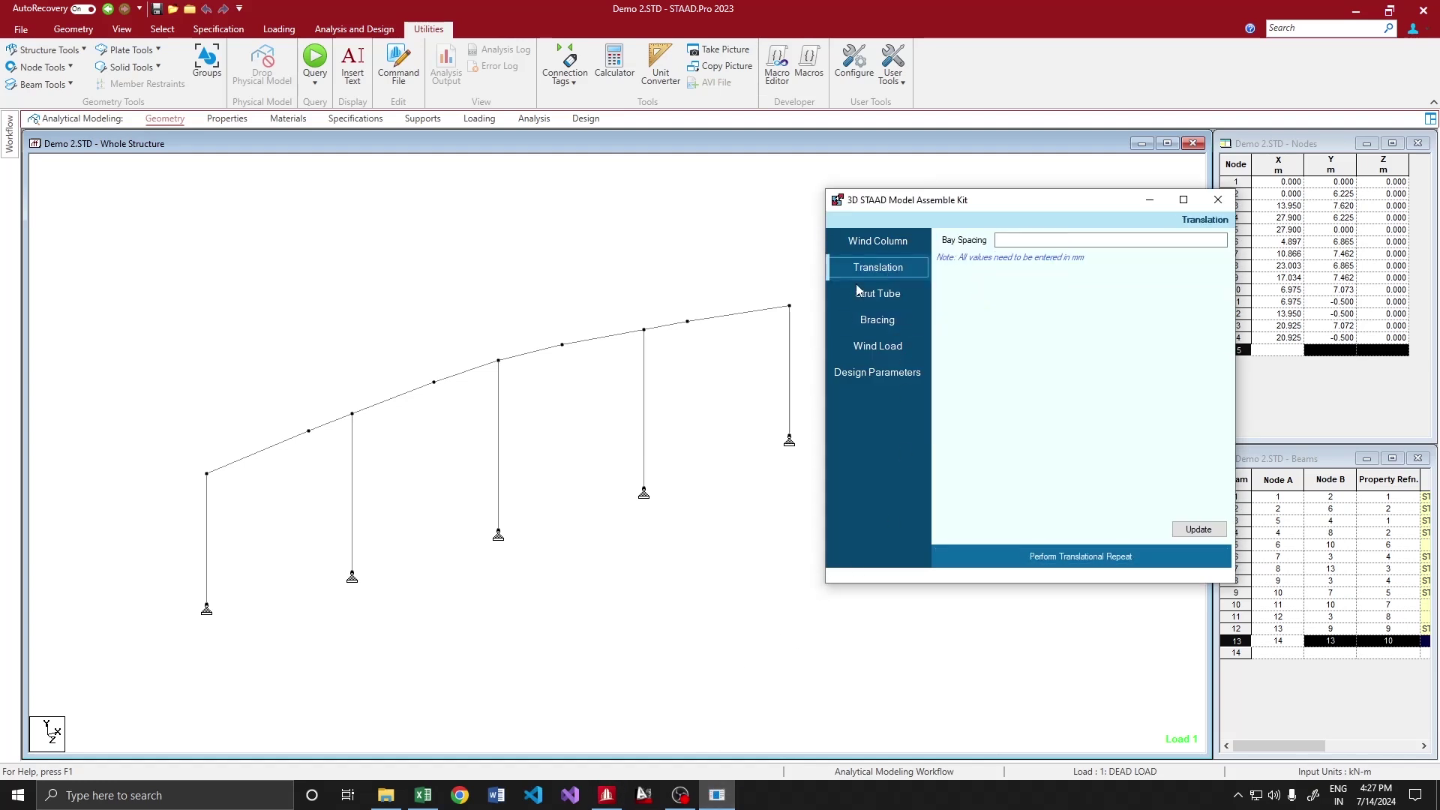
left_click(668, 418)
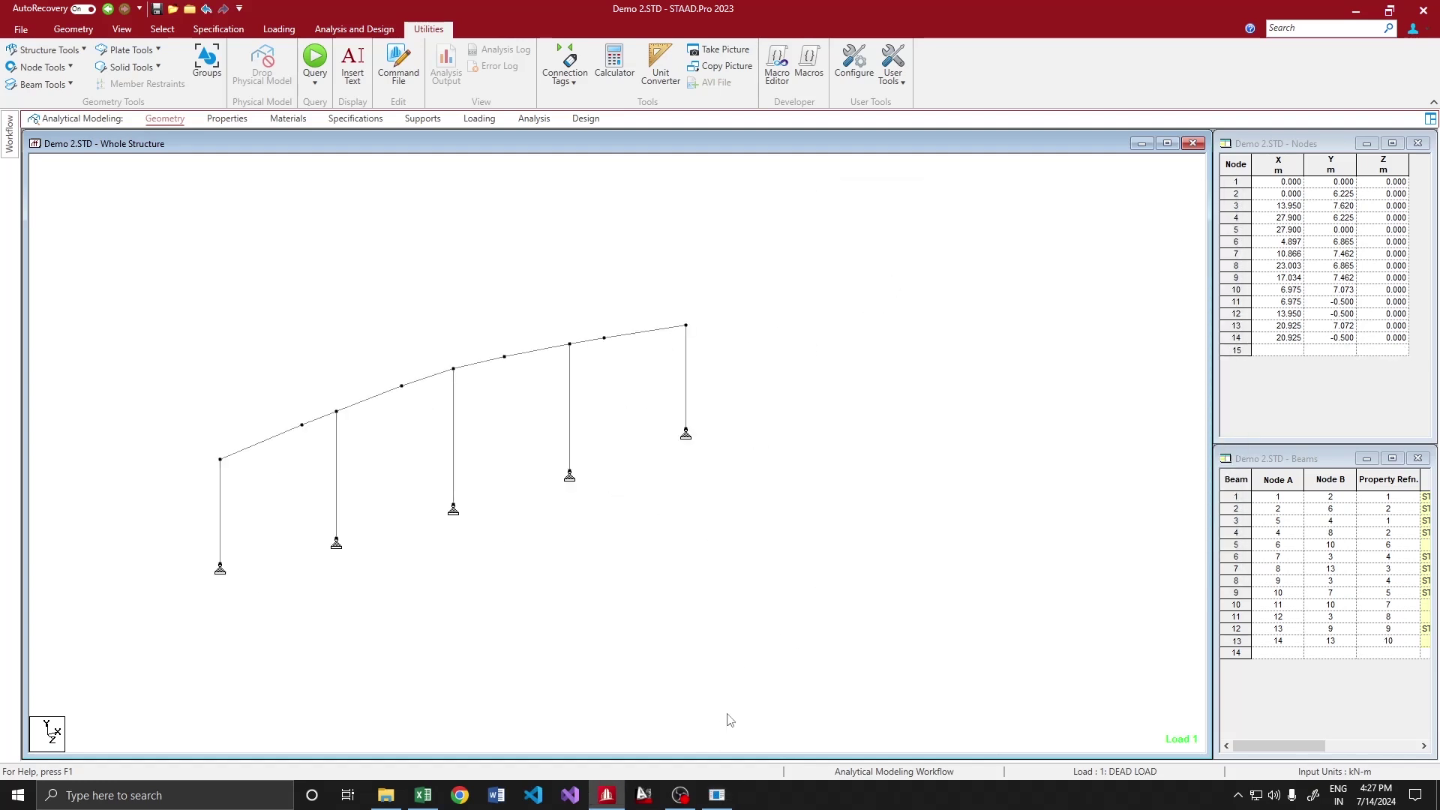
left_click(717, 795)
left_click(1008, 240)
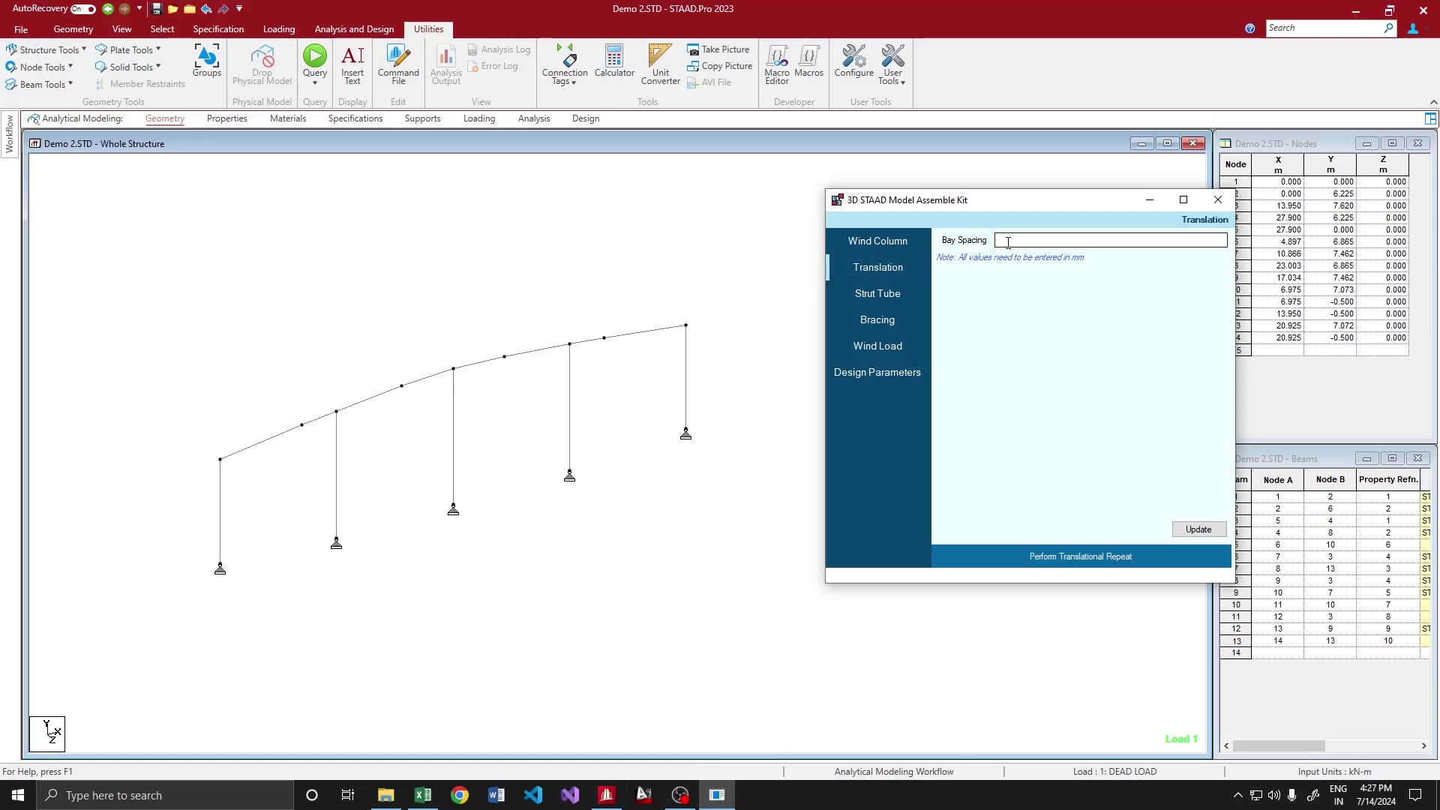
type("7500 5@8000 7500")
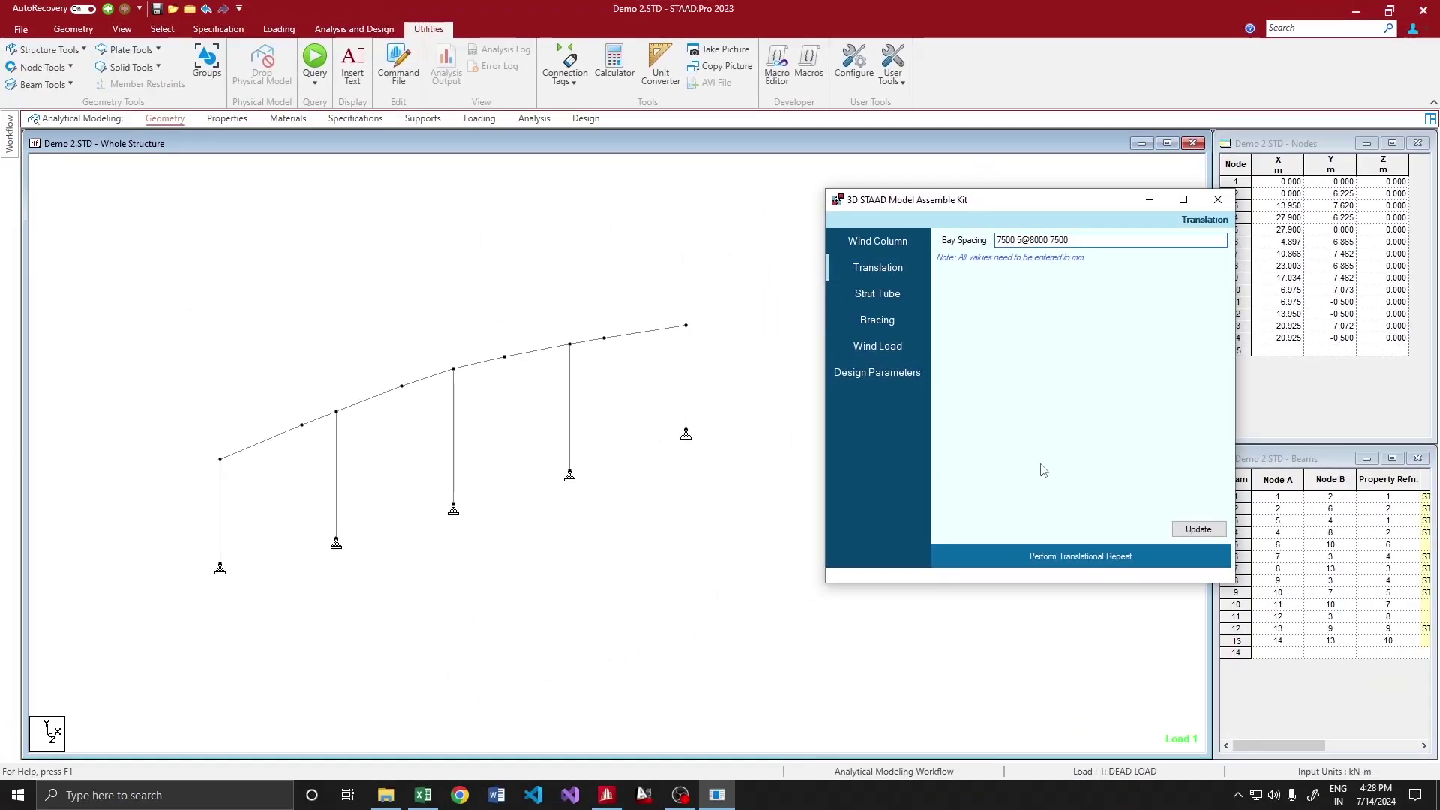
left_click(1198, 528)
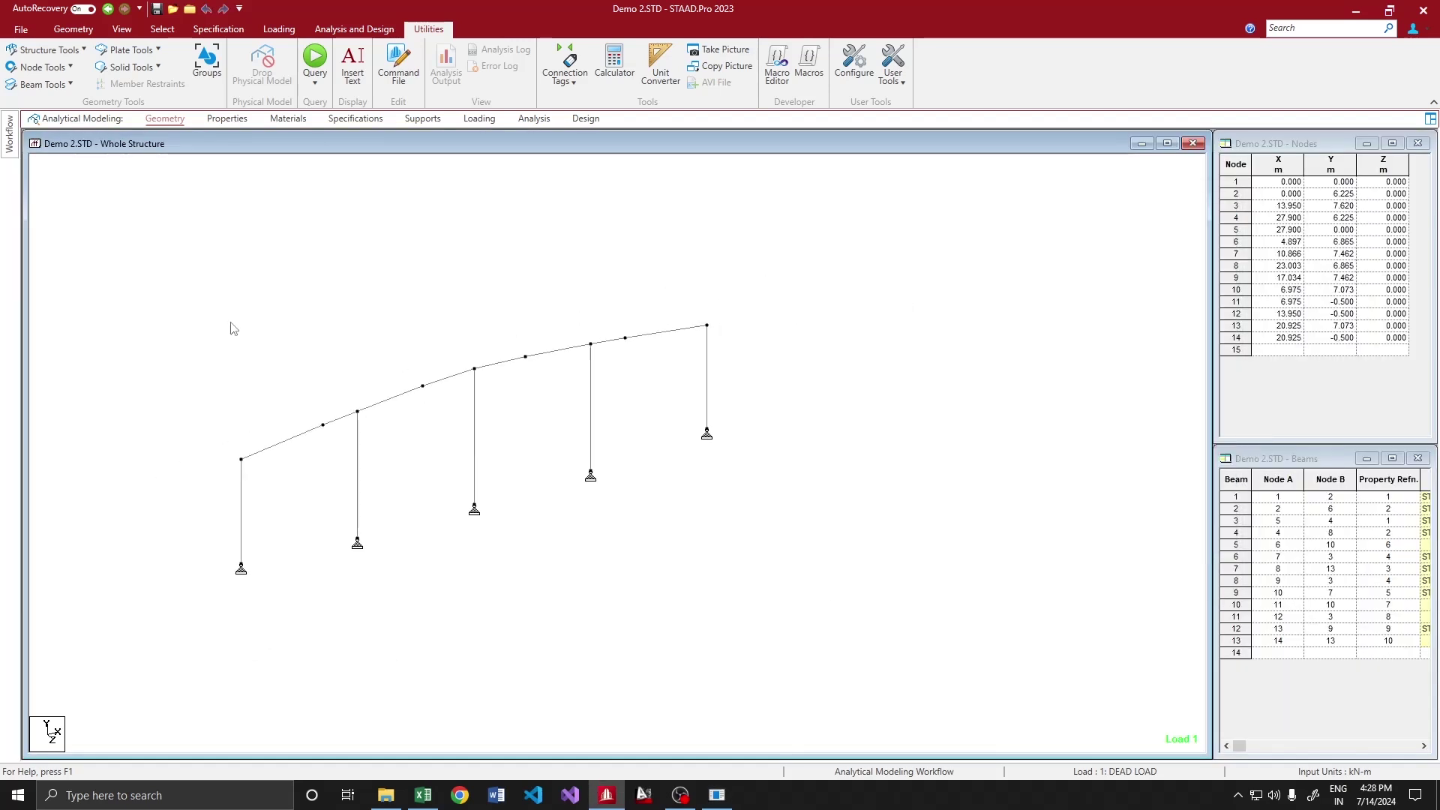
Select the portal frame without its three wind columns and repeat it along Z
left_click_drag(192, 247, 825, 656)
left_click(357, 472, "ctrl")
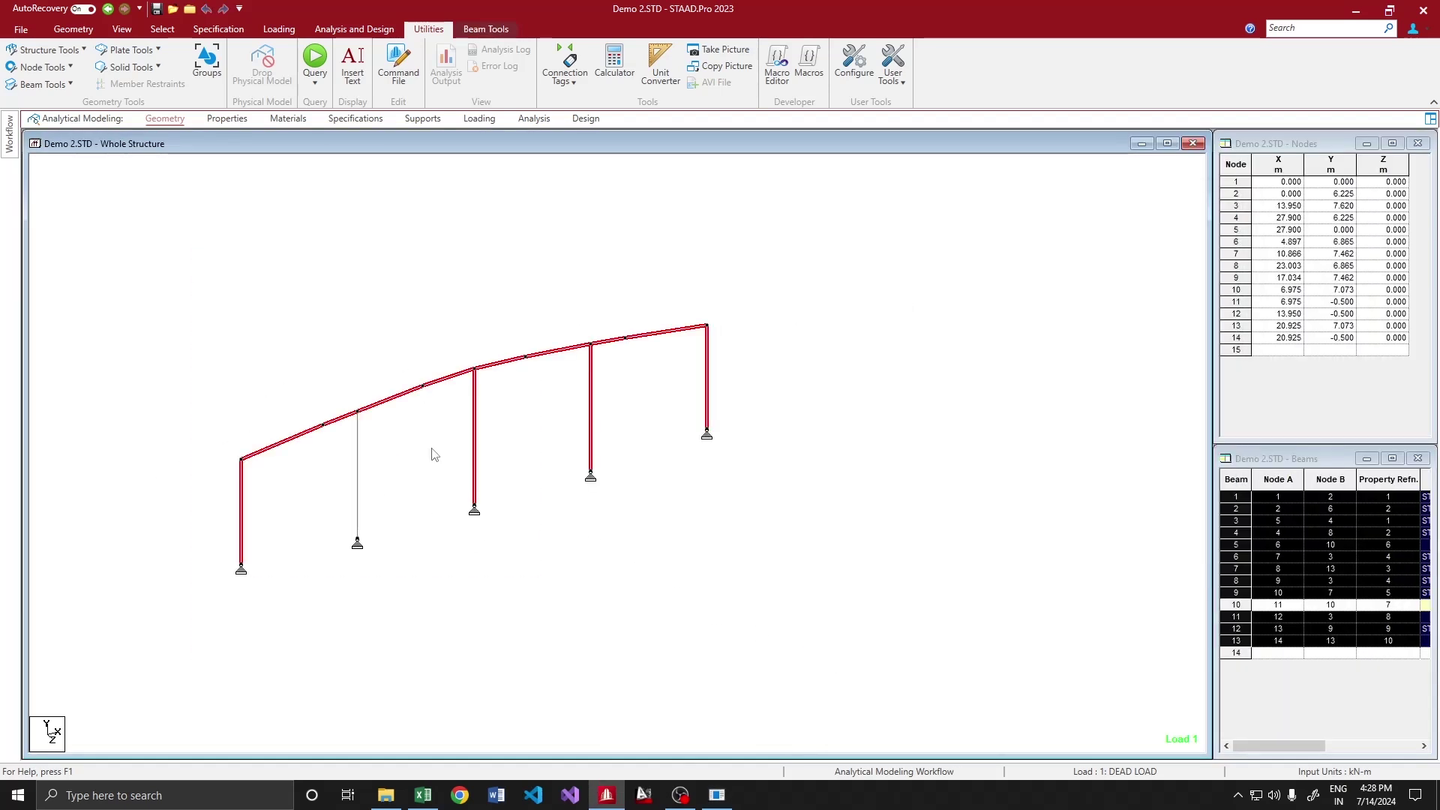
left_click(474, 422, "ctrl")
left_click(591, 381, "ctrl")
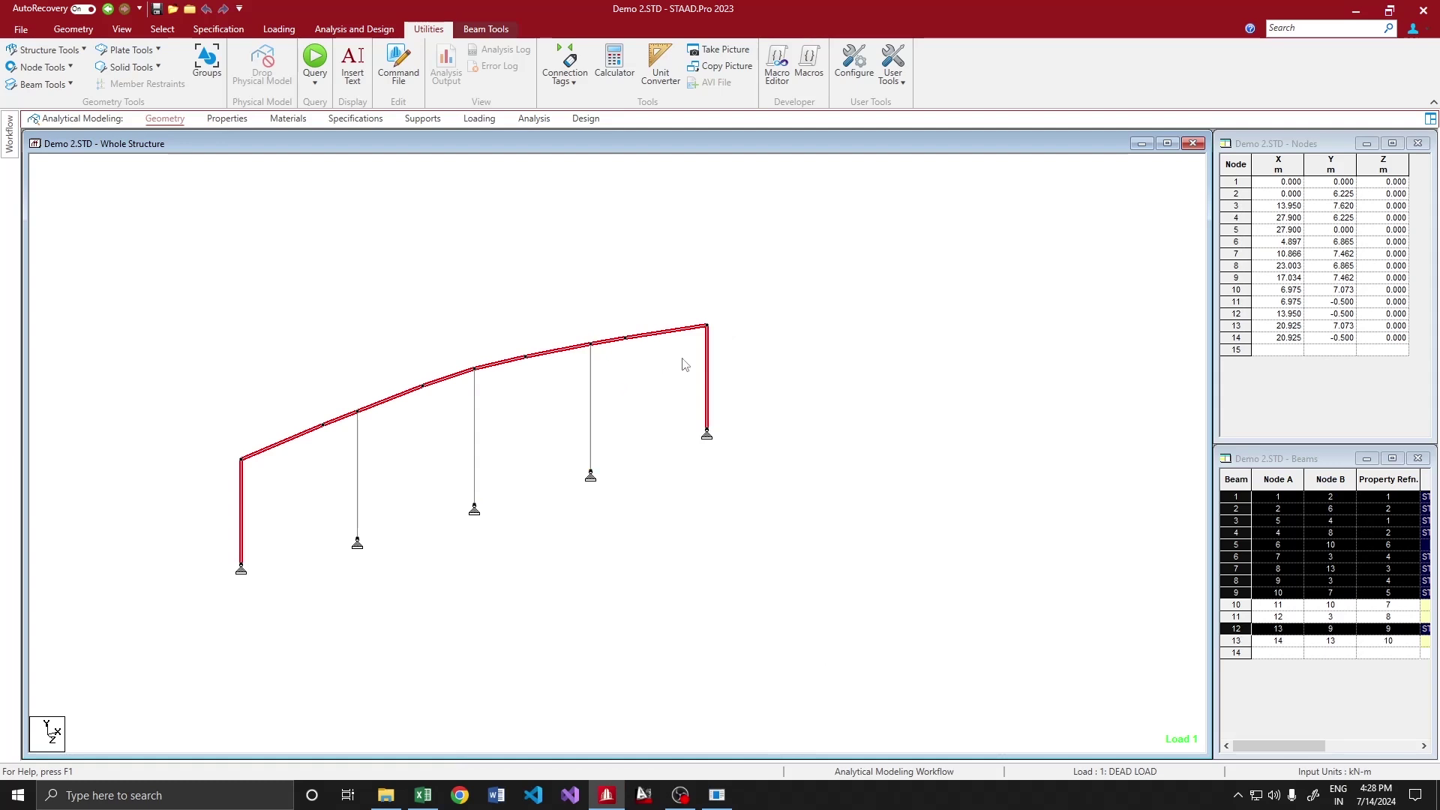
key("alt+Tab")
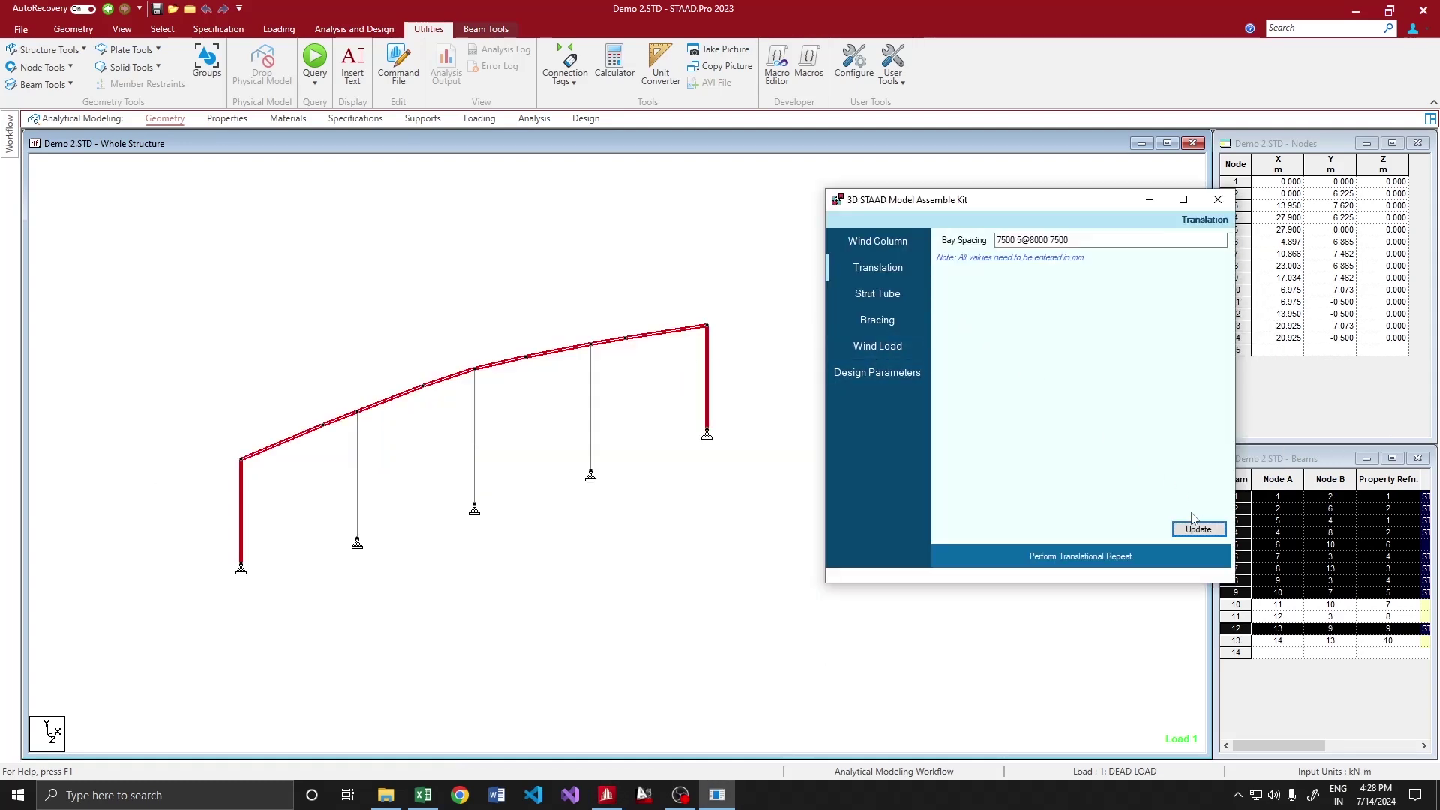
left_click(1091, 563)
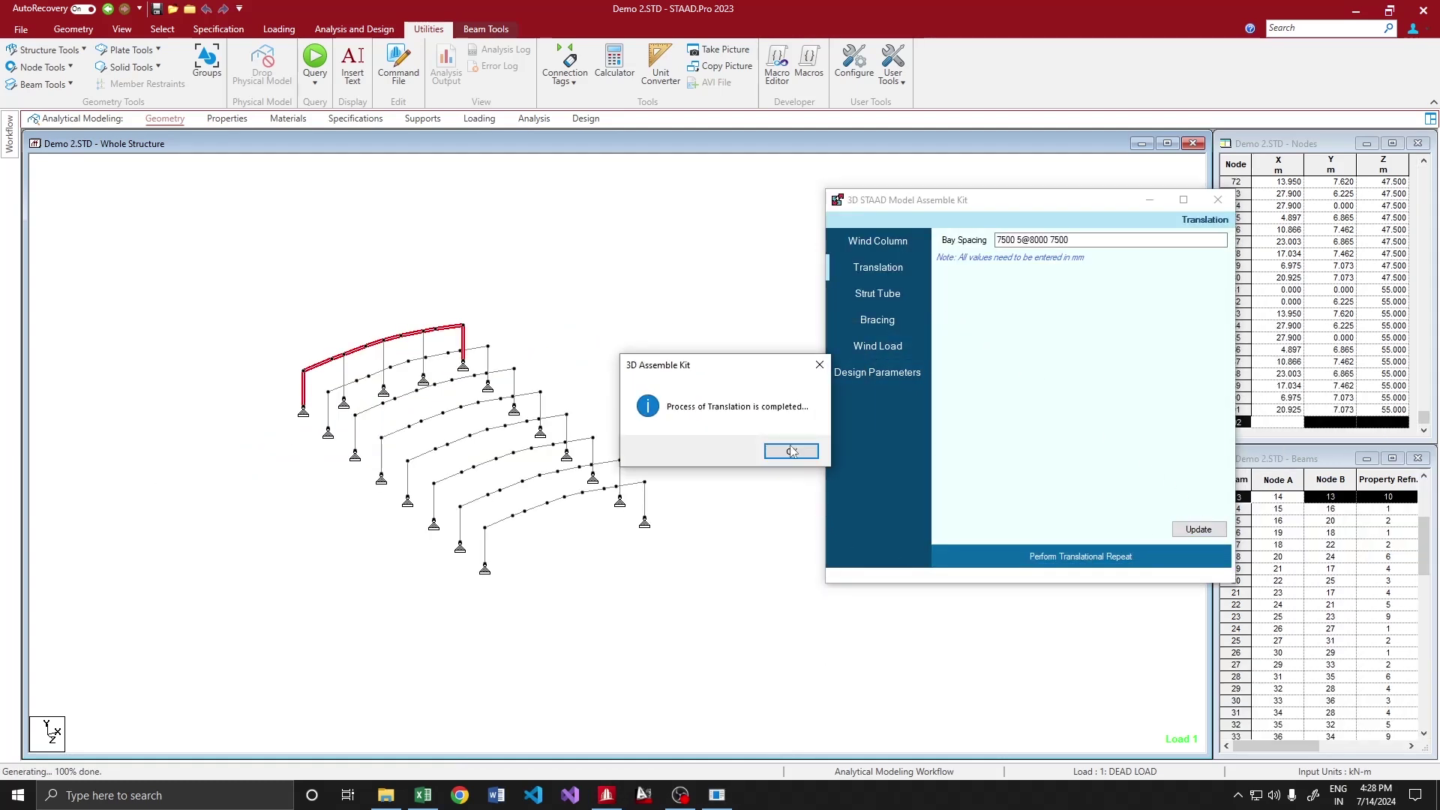
left_click(790, 450)
scroll(640, 412, "up", 3)
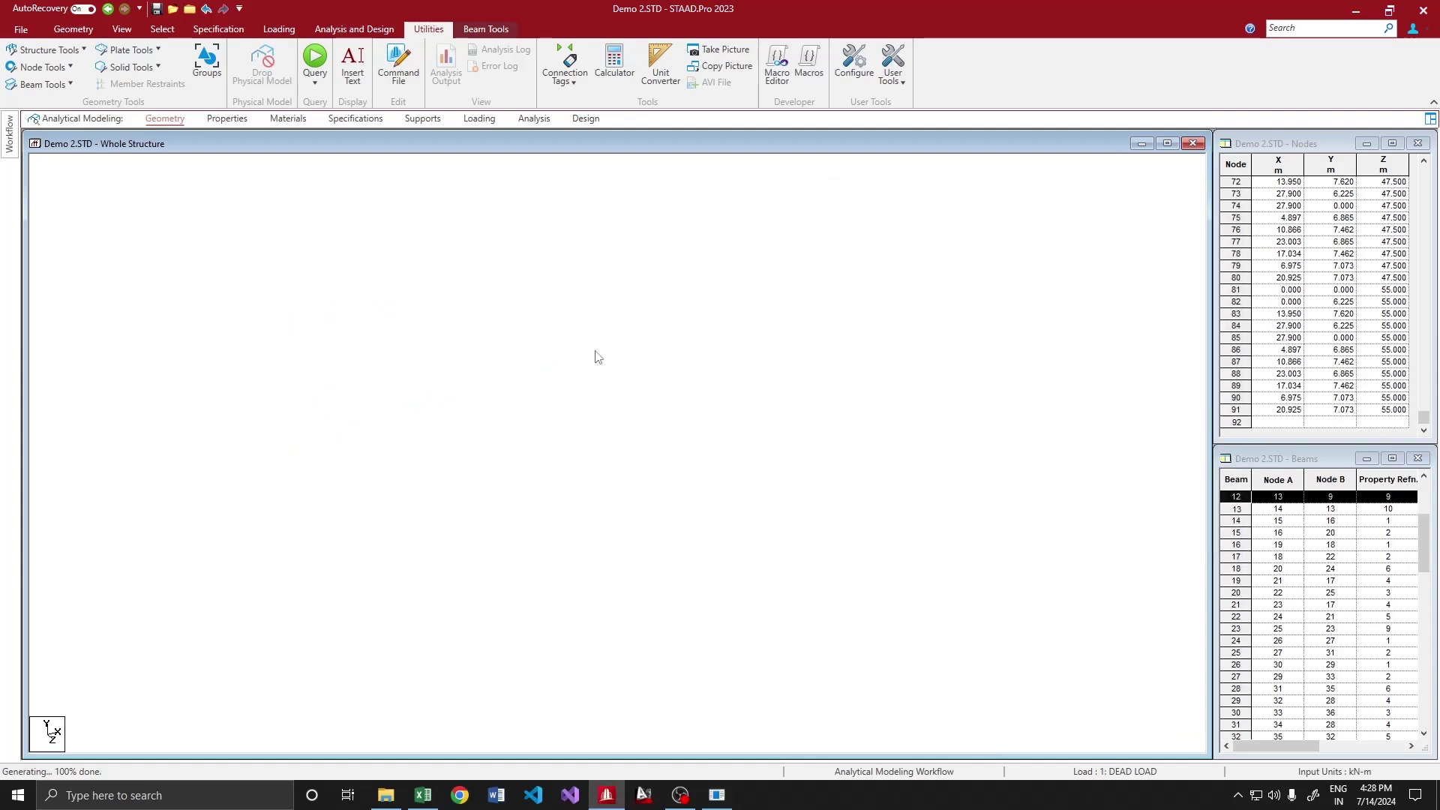
left_click(747, 395)
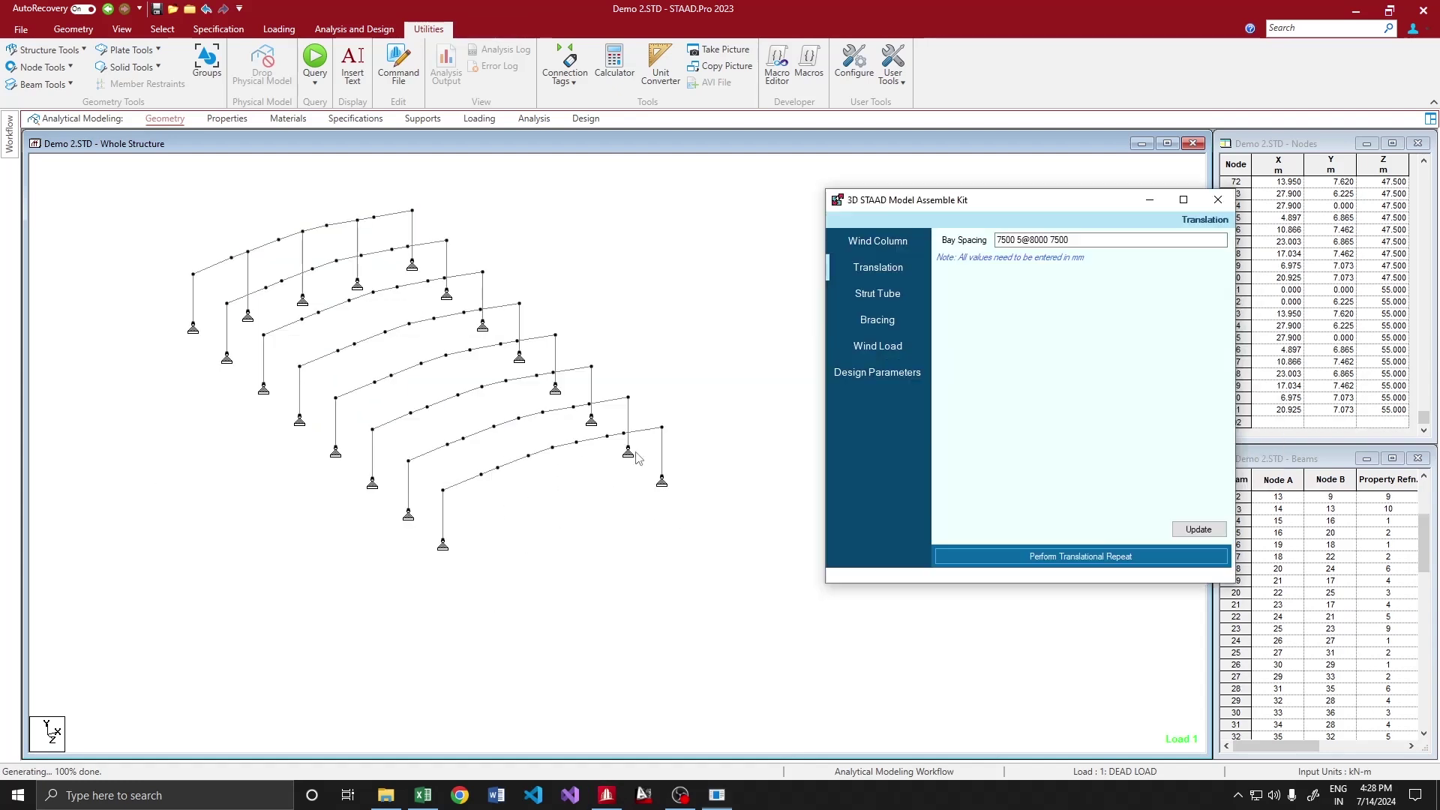
Switch the wind columns to Hot-Rolled ISMB250 from the Indian library and update
left_click(878, 241)
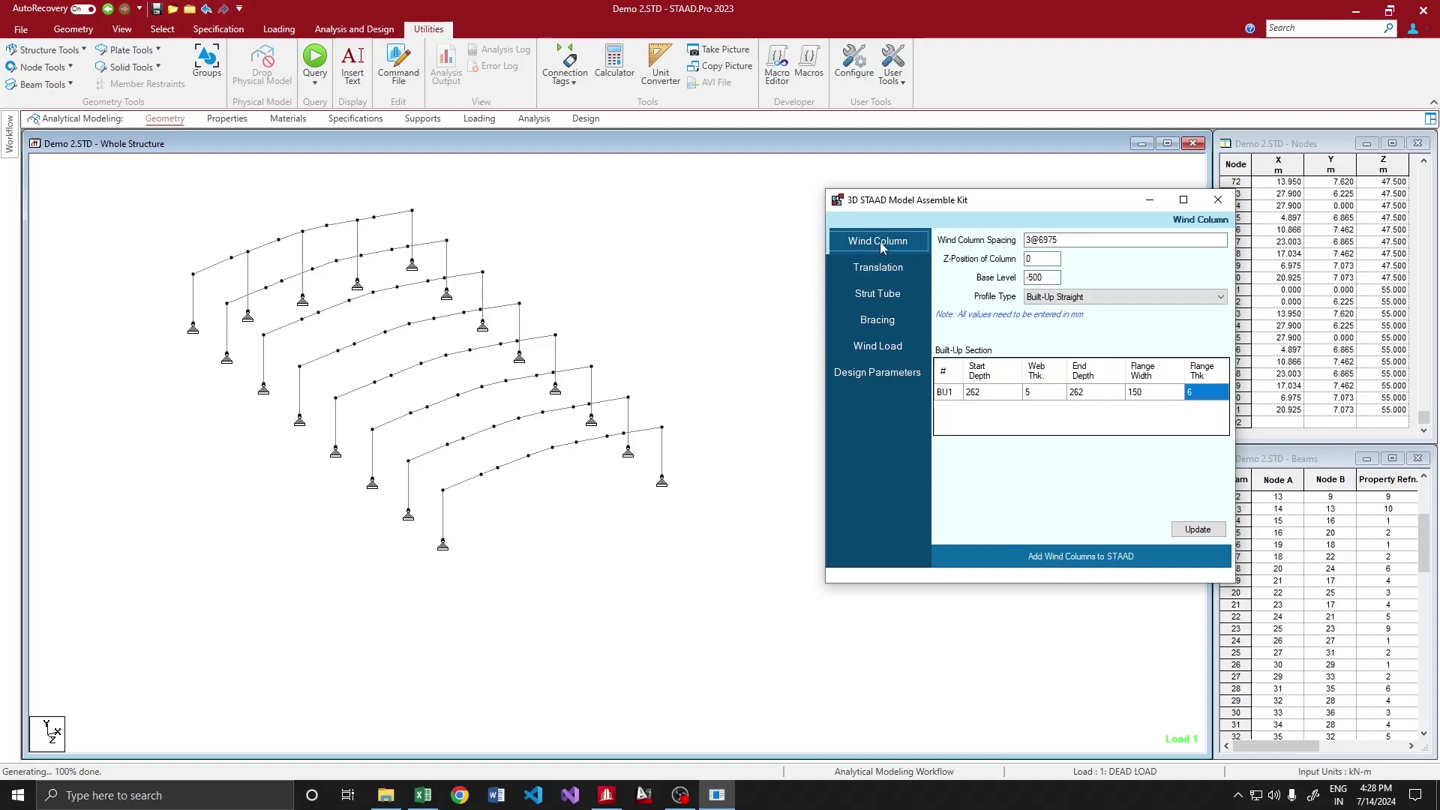
left_click(1148, 294)
left_click(1095, 310)
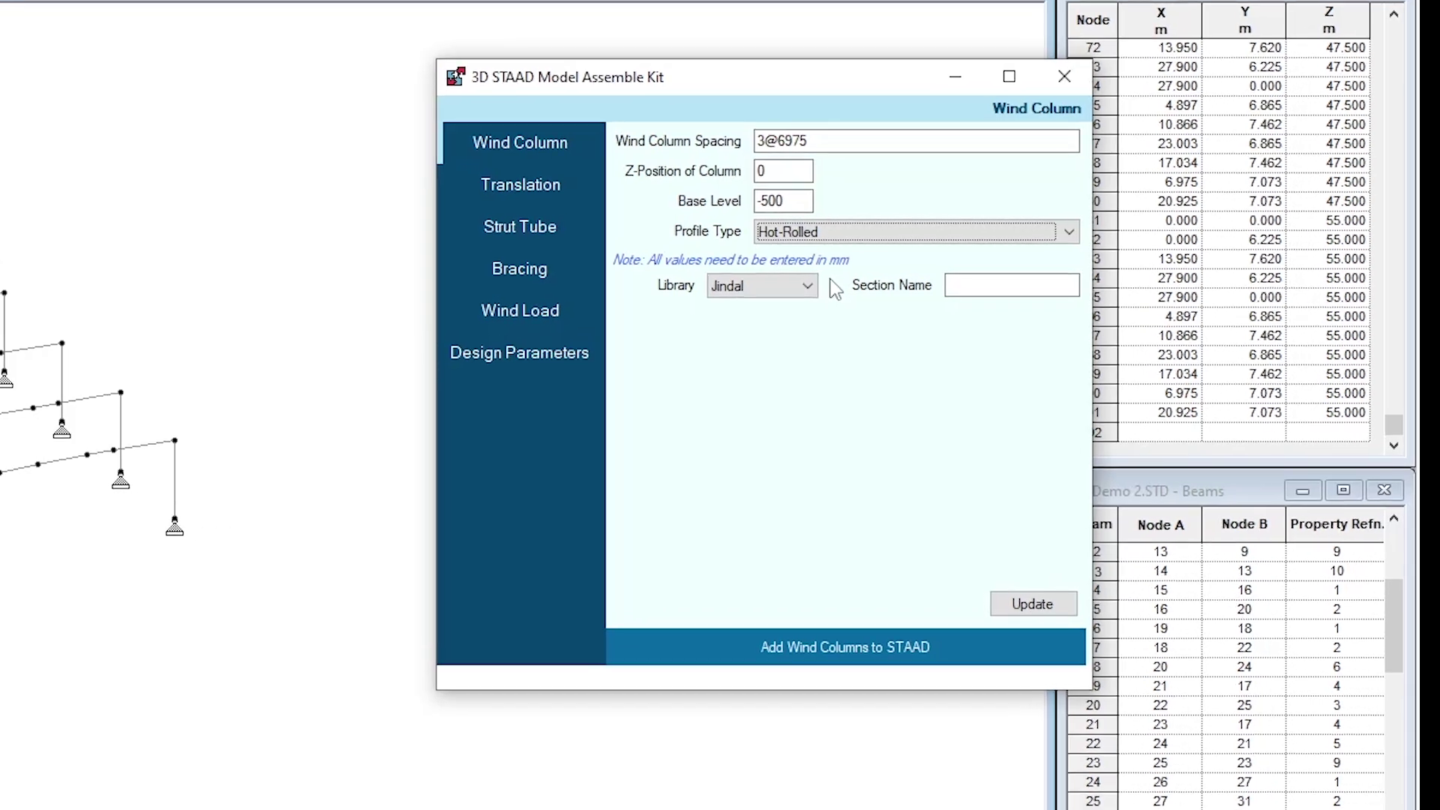
left_click(807, 286)
left_click(757, 305)
left_click(987, 286)
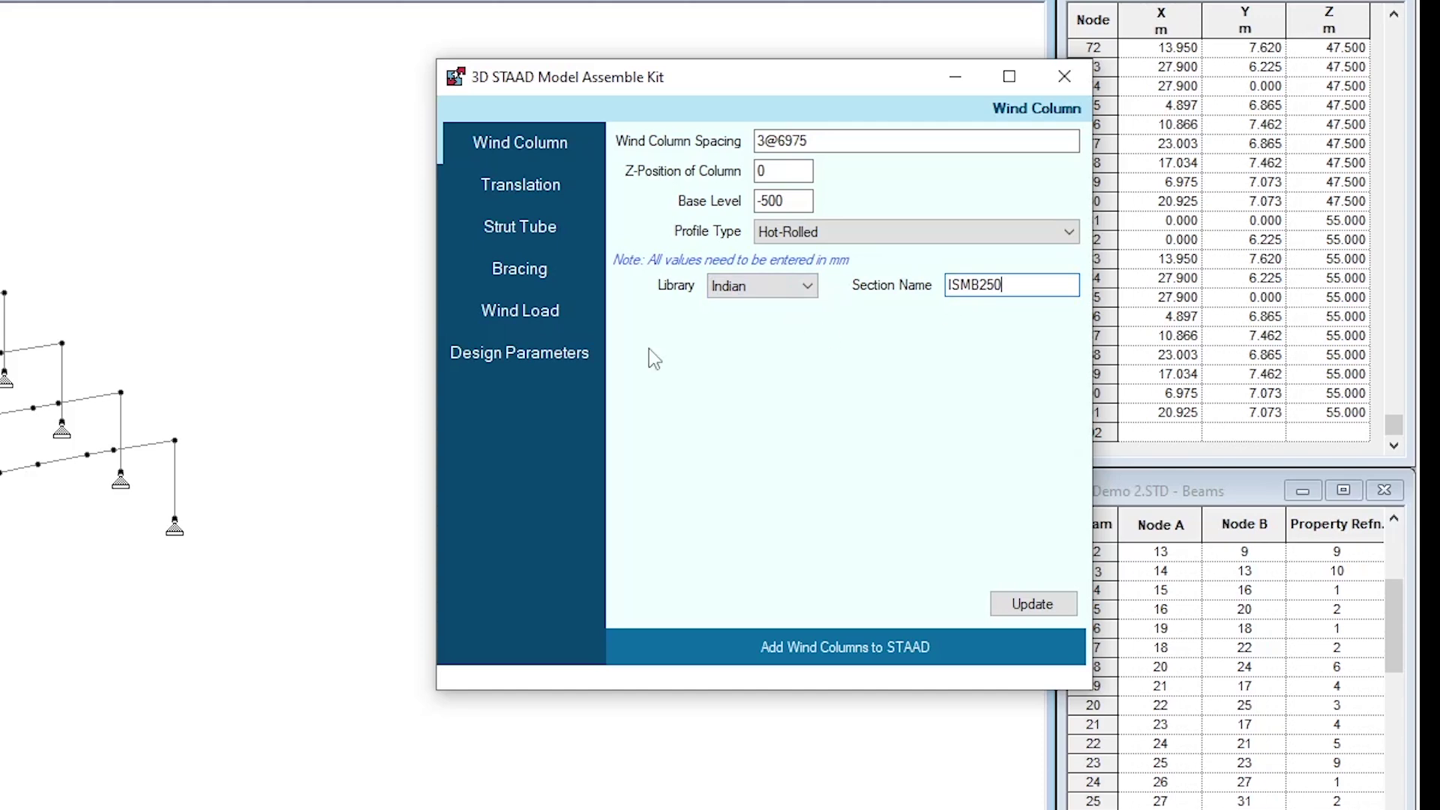
left_click(1030, 610)
left_click(858, 651)
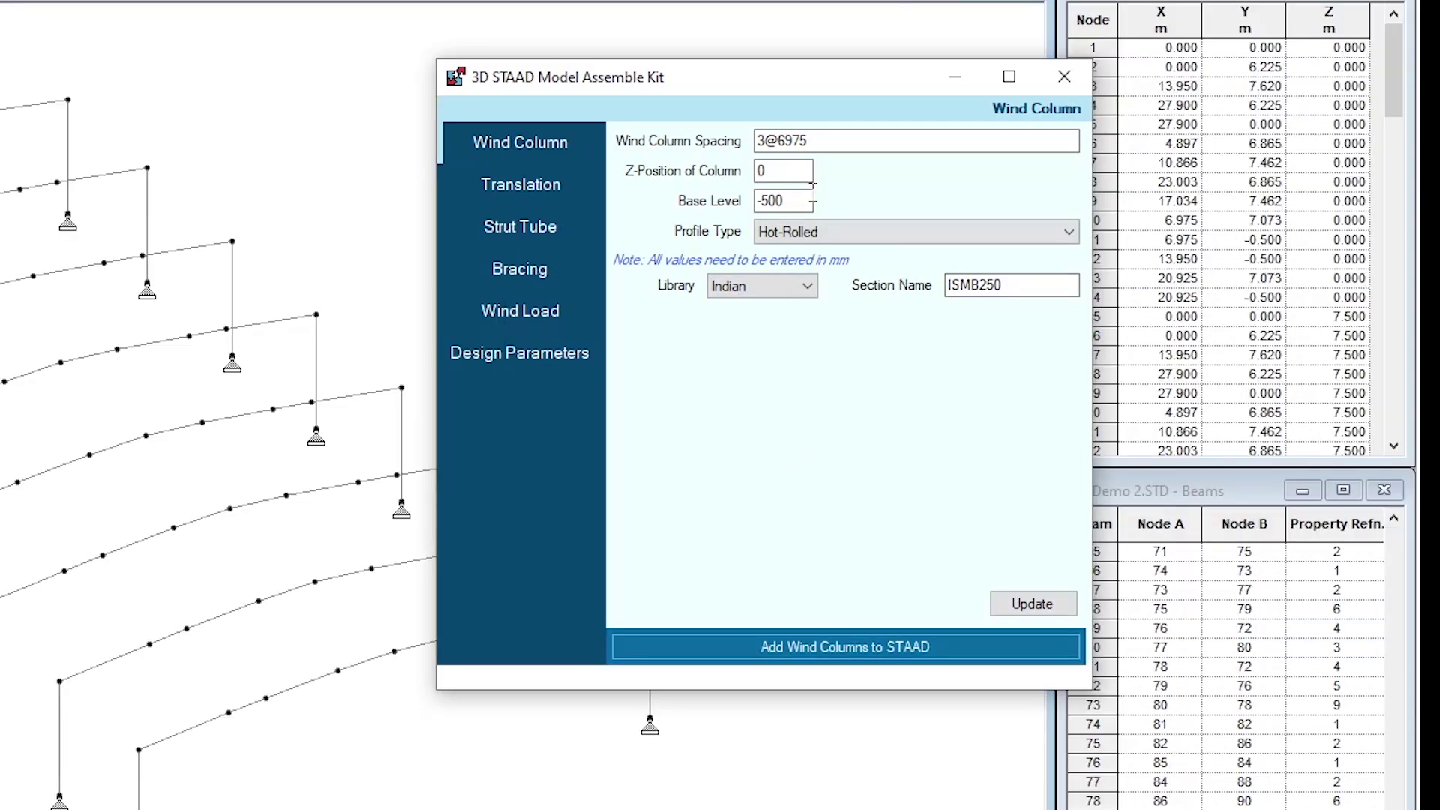
Change the wind column Z-position to 55000
left_click_drag(806, 171, 735, 171)
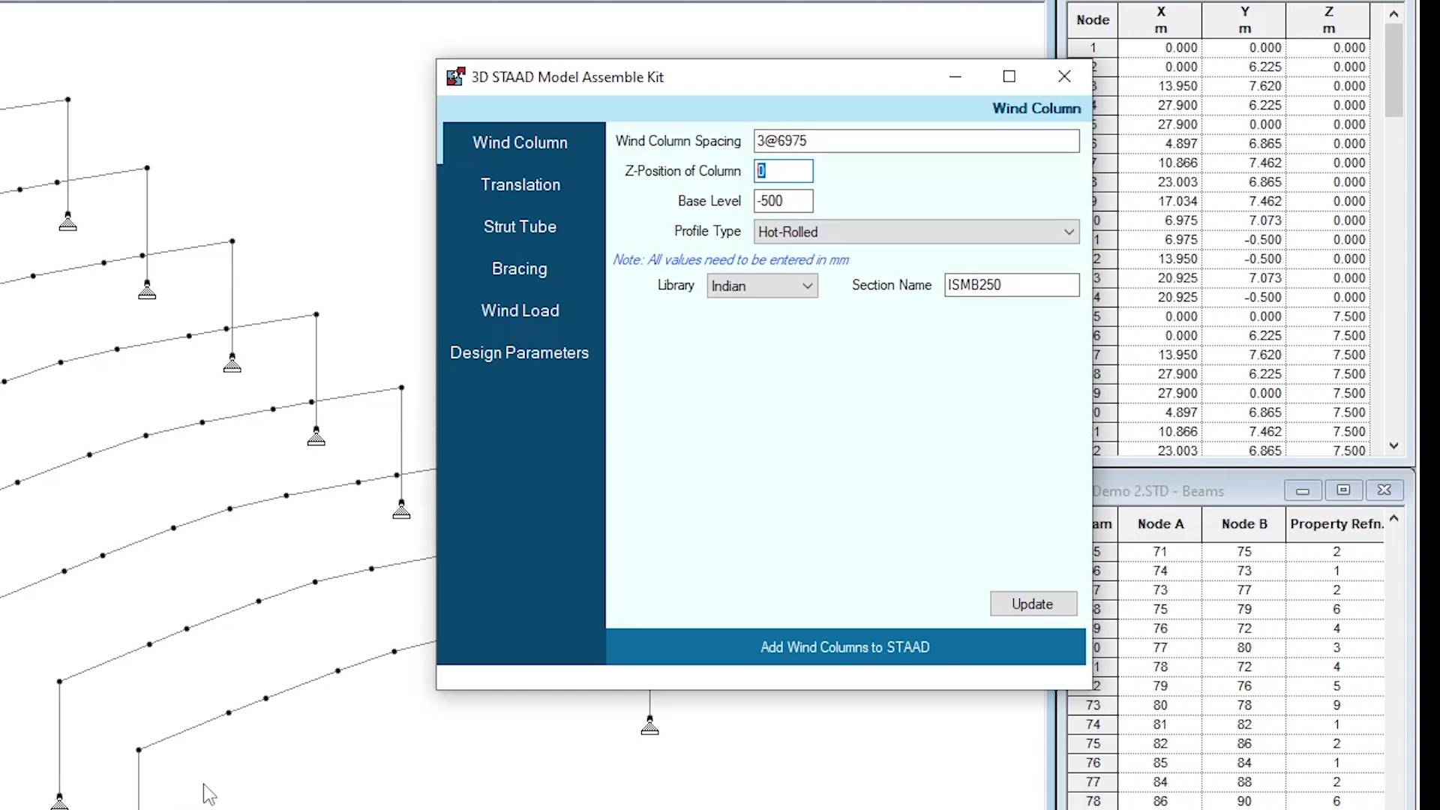
left_click_drag(1393, 68, 1416, 419)
key("alt+Tab")
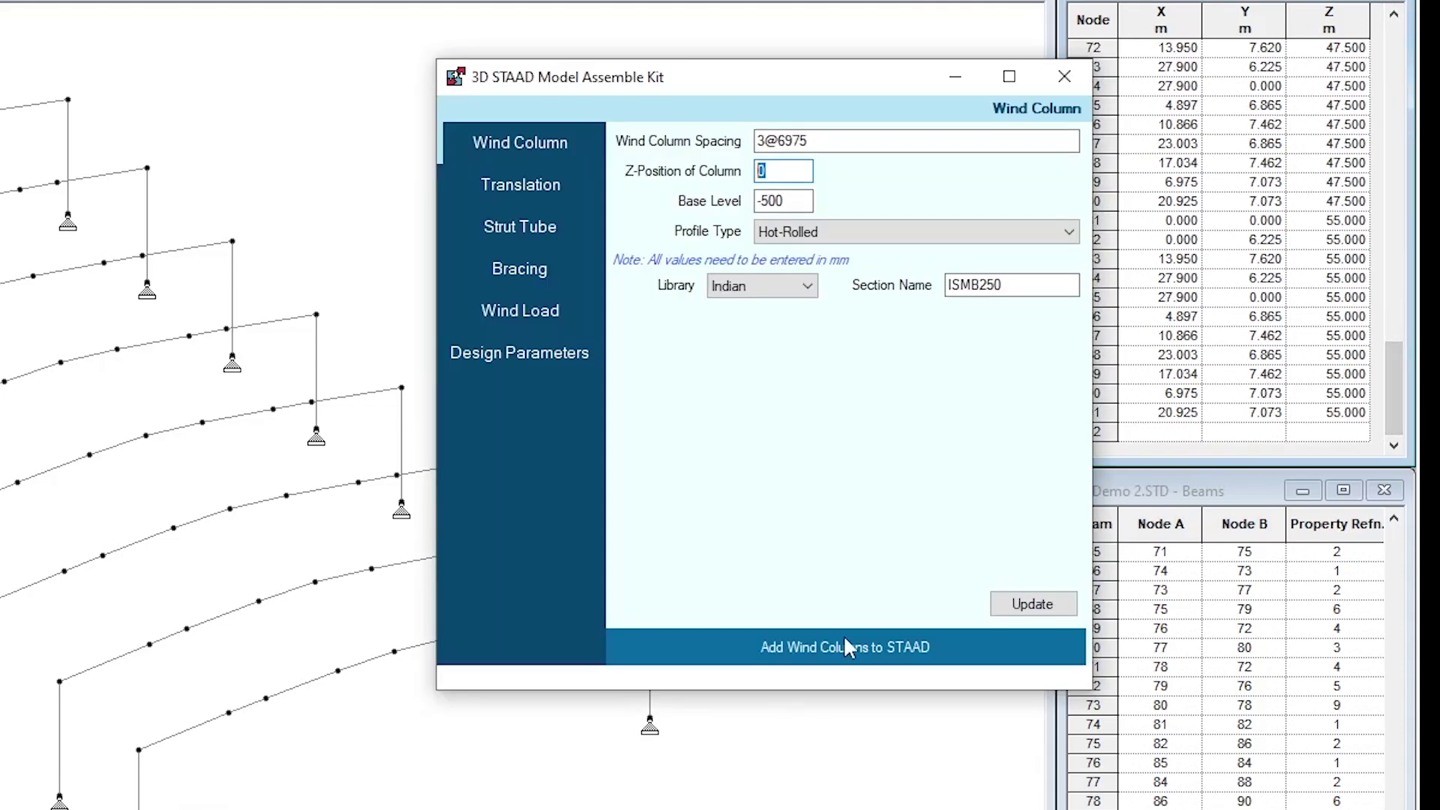
type("55000")
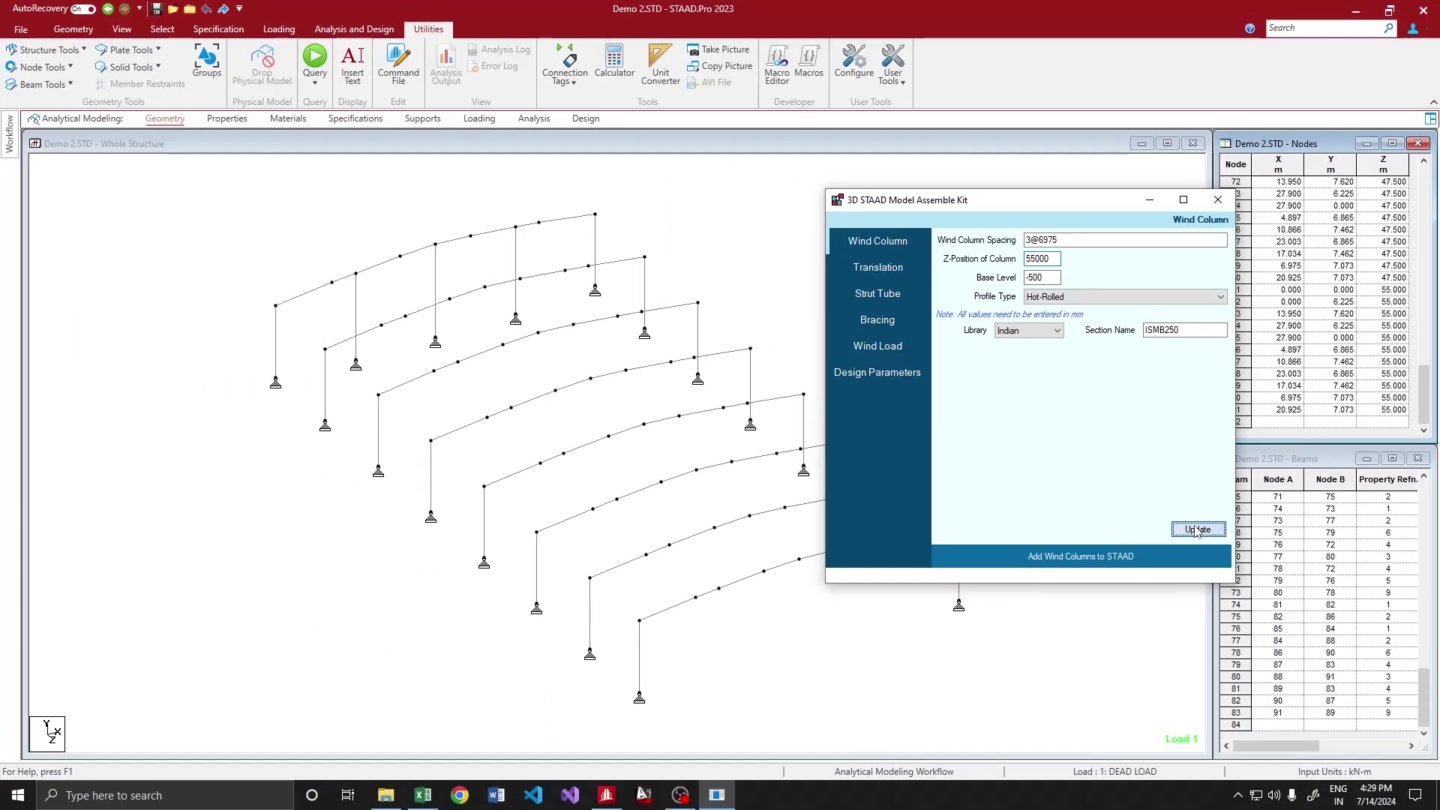
Apply Z-position 55000 and add ISMB250 wind columns to the rear frame
left_click(1196, 530)
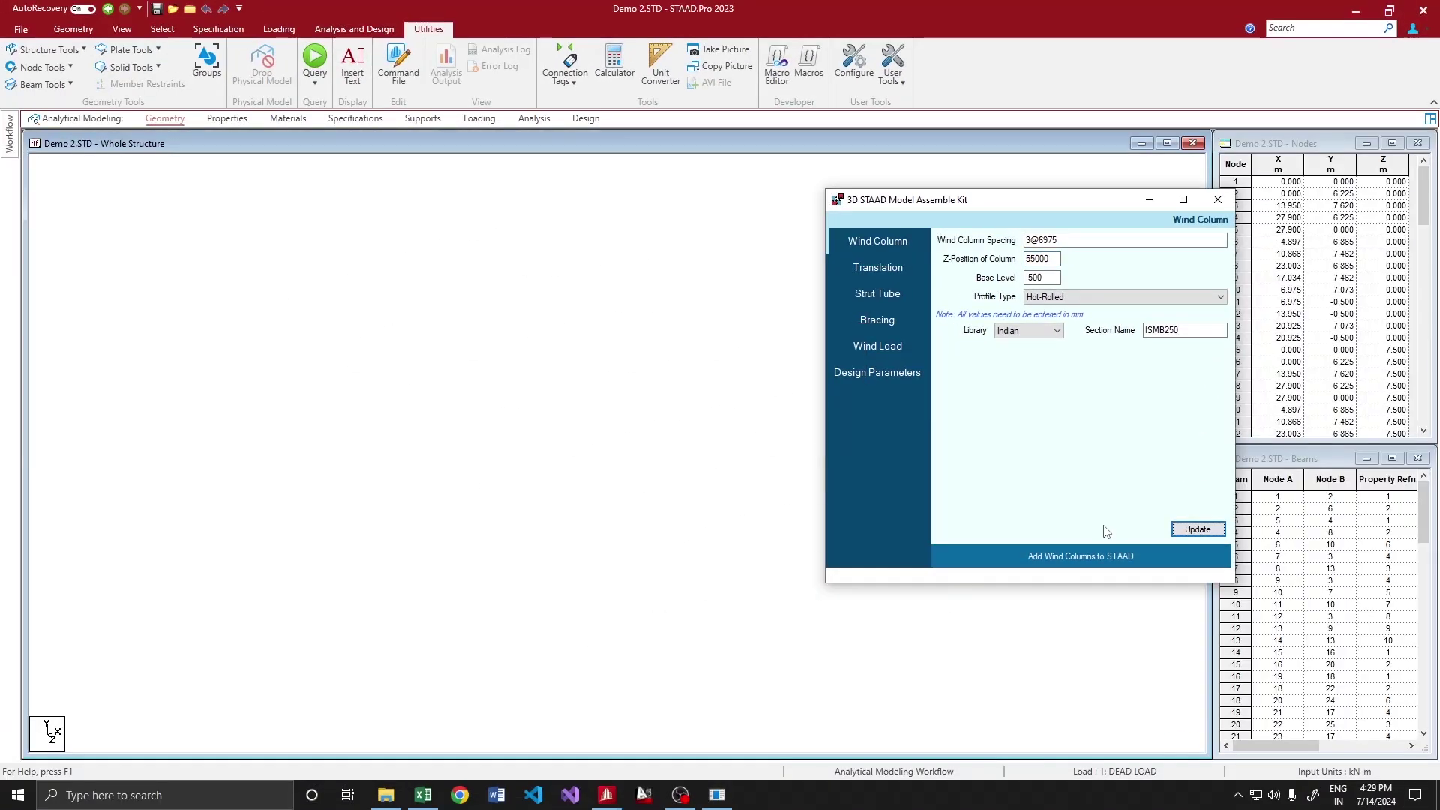
left_click(1066, 558)
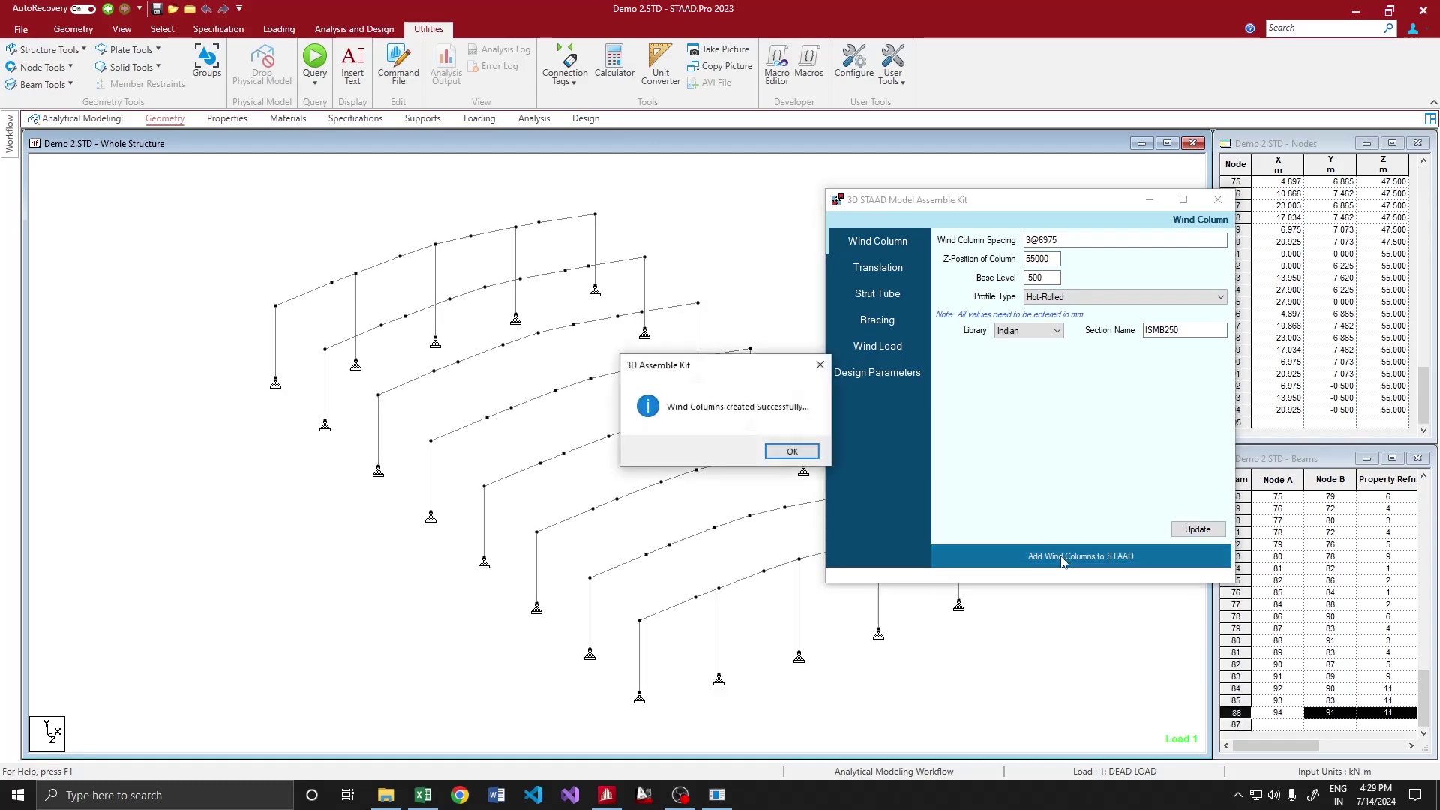
left_click(792, 451)
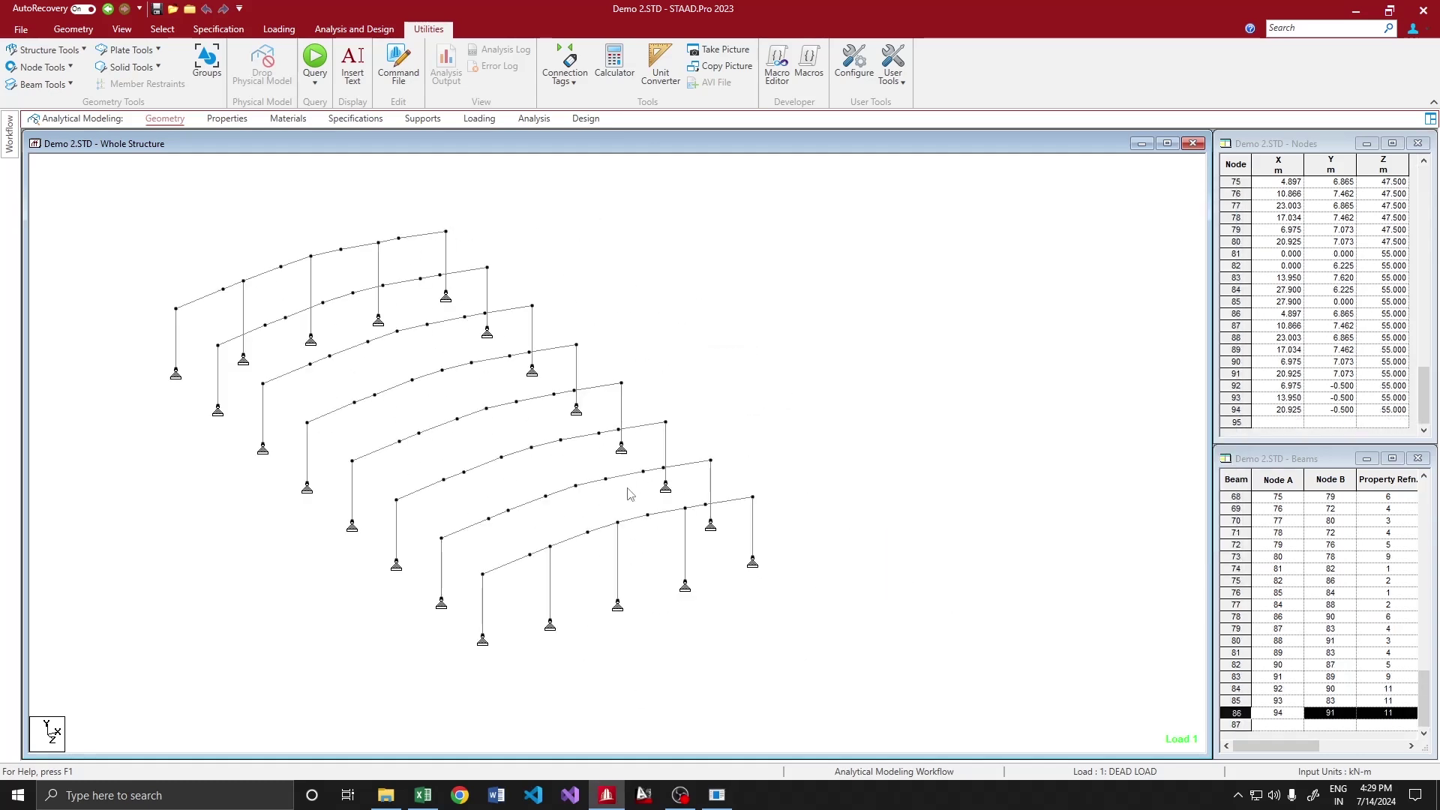
Check a new wind column's section property and briefly show full section shapes
double_click(687, 540)
left_click(604, 257)
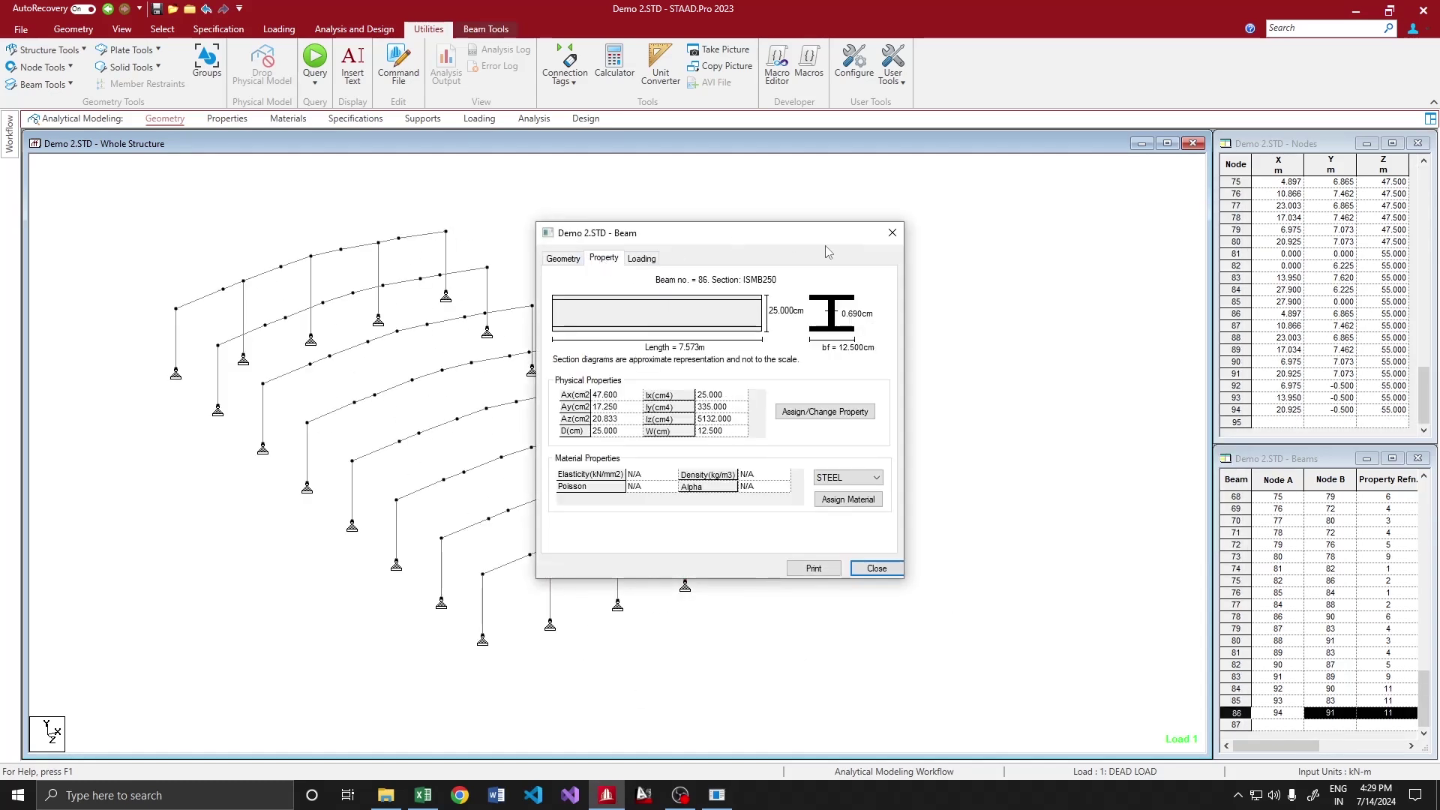
key("Escape")
key("shift+x")
scroll(719, 514, "up", 3)
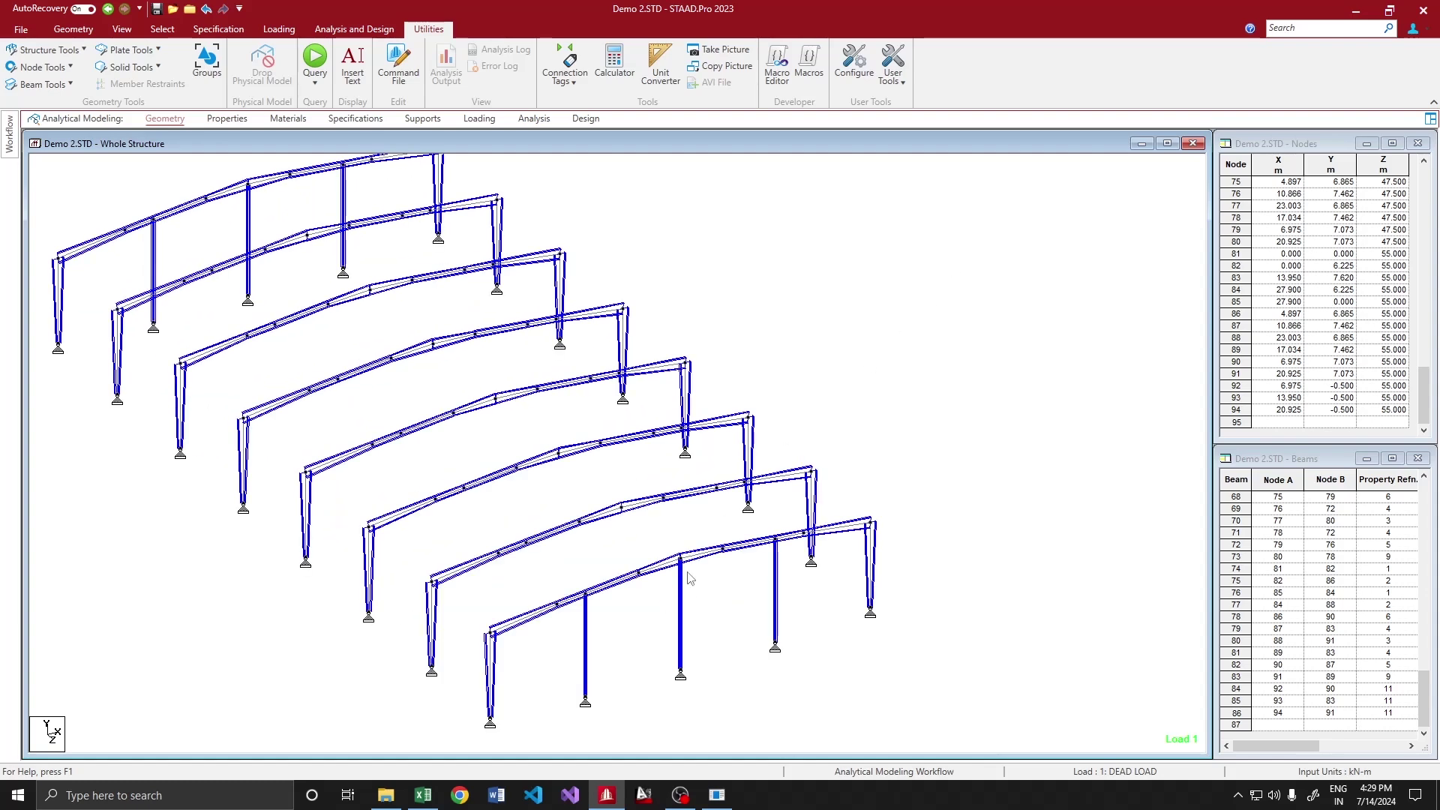
key("shift+x")
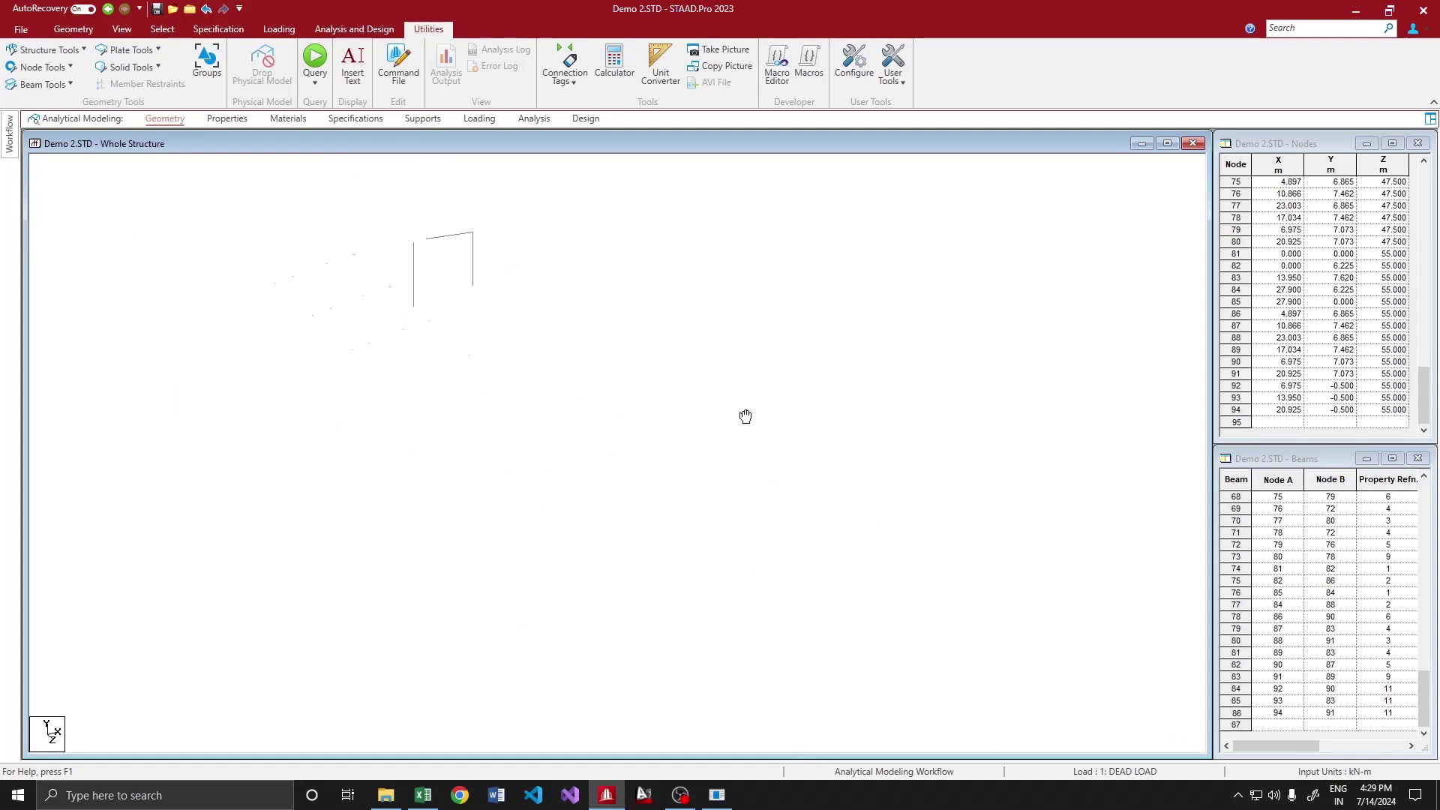
Choose the Tata Structura 139.7X4.8CHS strut tube profile and reload the model
left_click(880, 293)
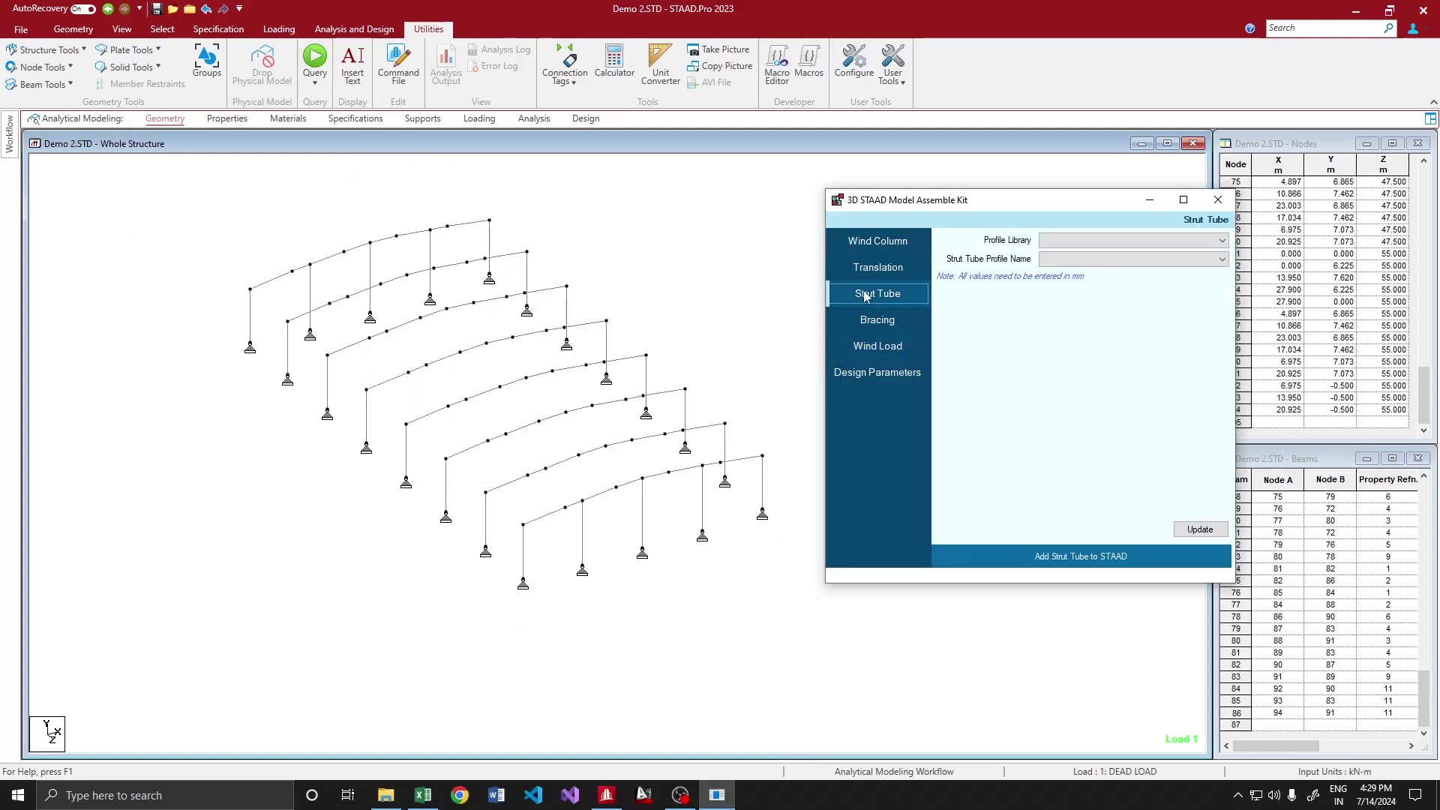
left_click(1073, 239)
left_click(1067, 253)
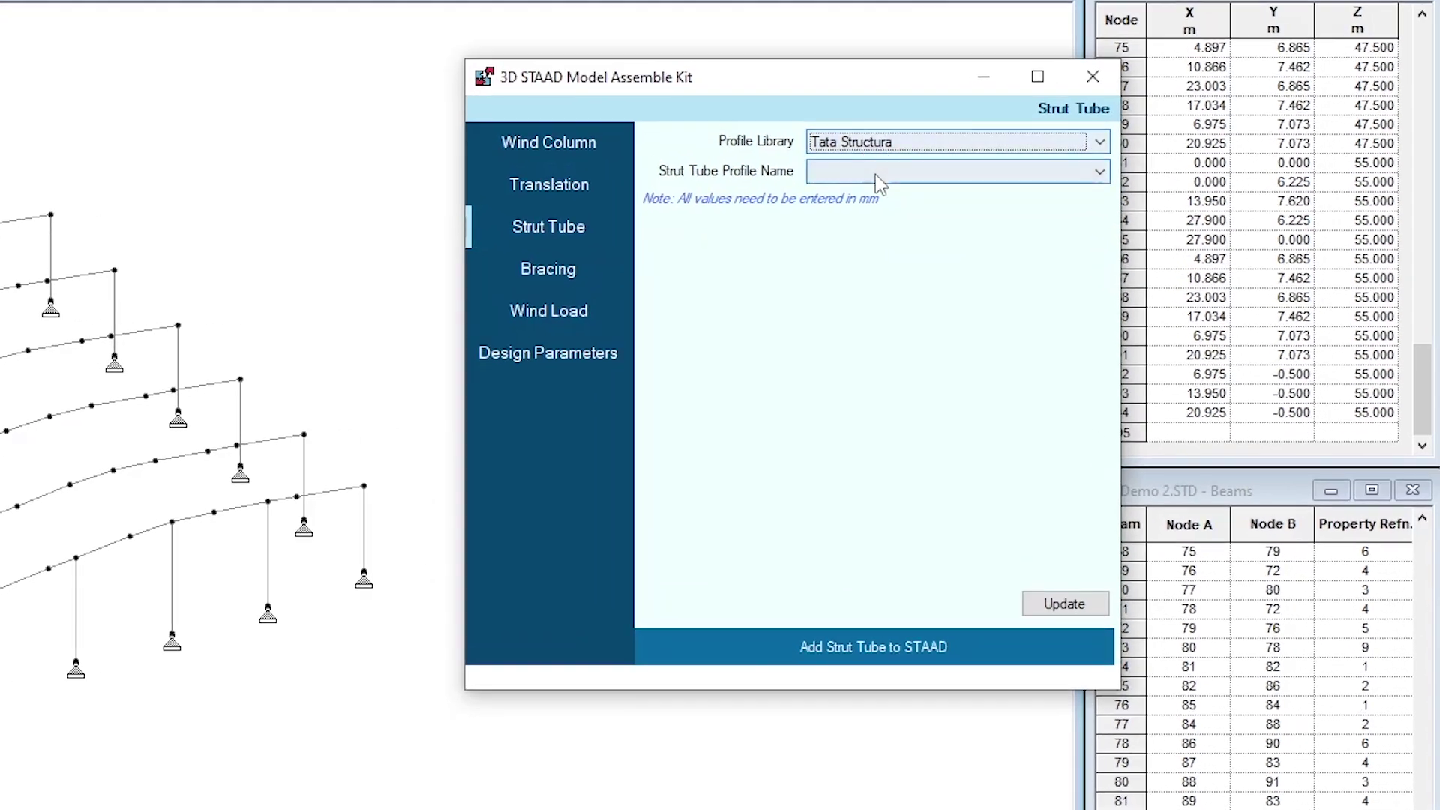
left_click(893, 180)
scroll(926, 303, "down", 3)
scroll(909, 300, "down", 8)
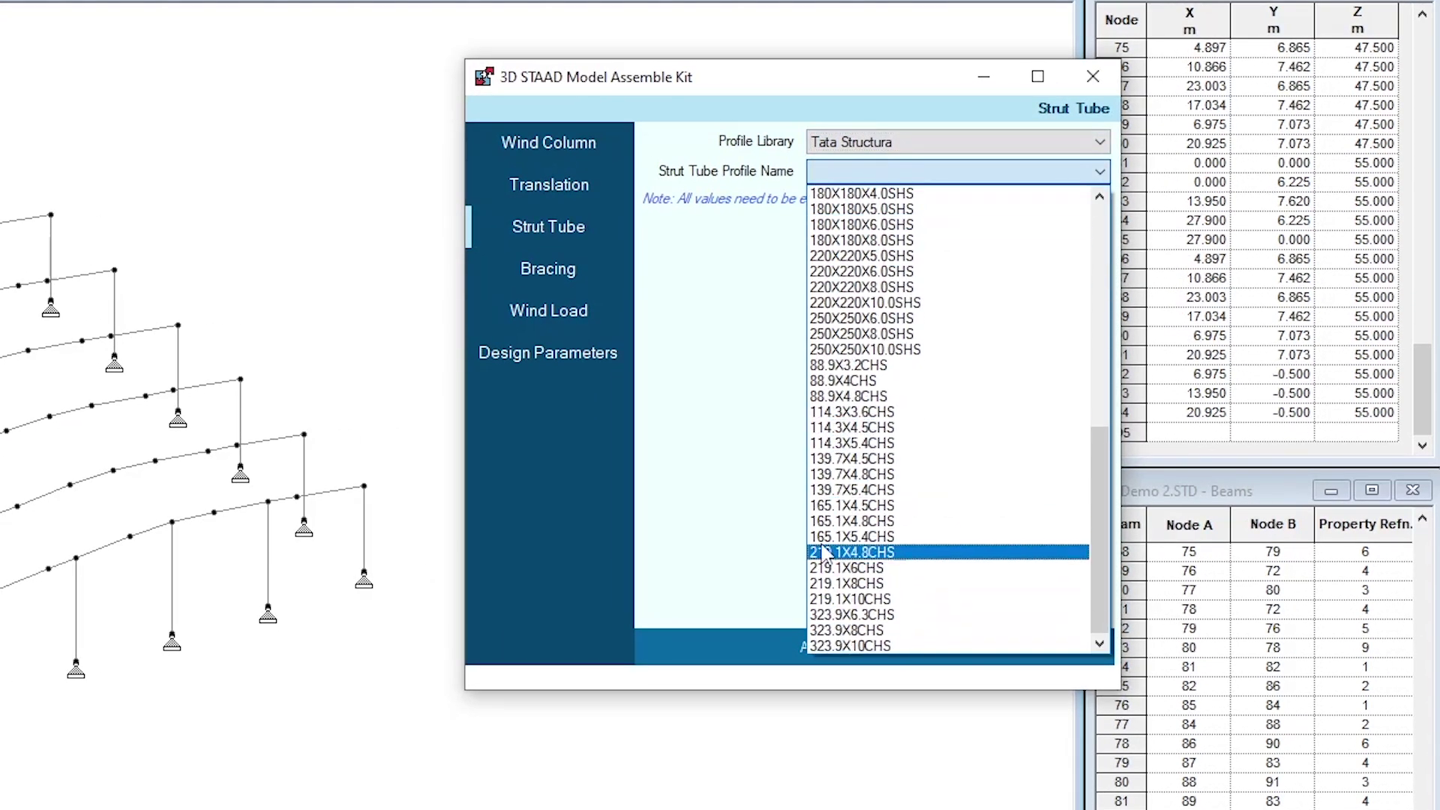
left_click(851, 476)
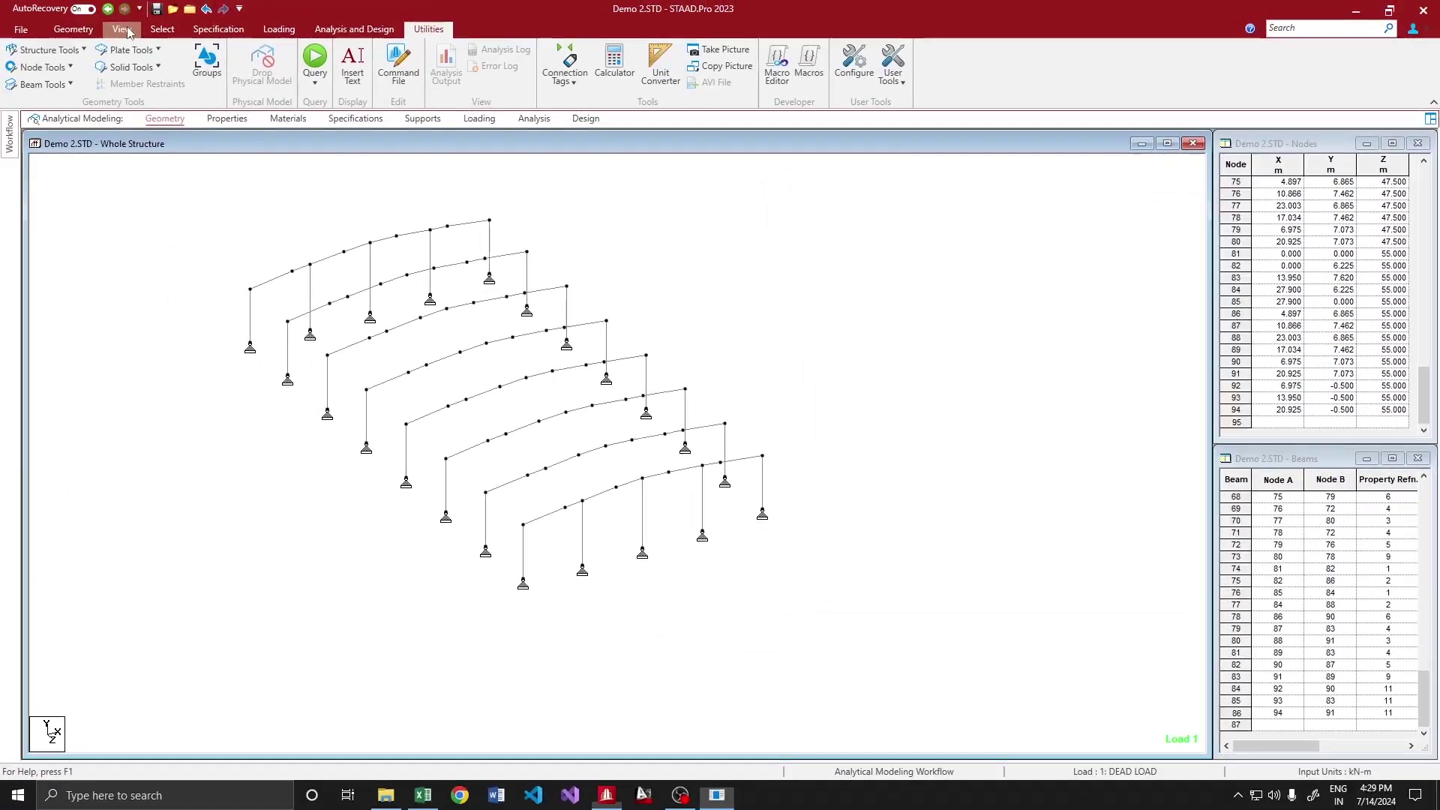
left_click(123, 29)
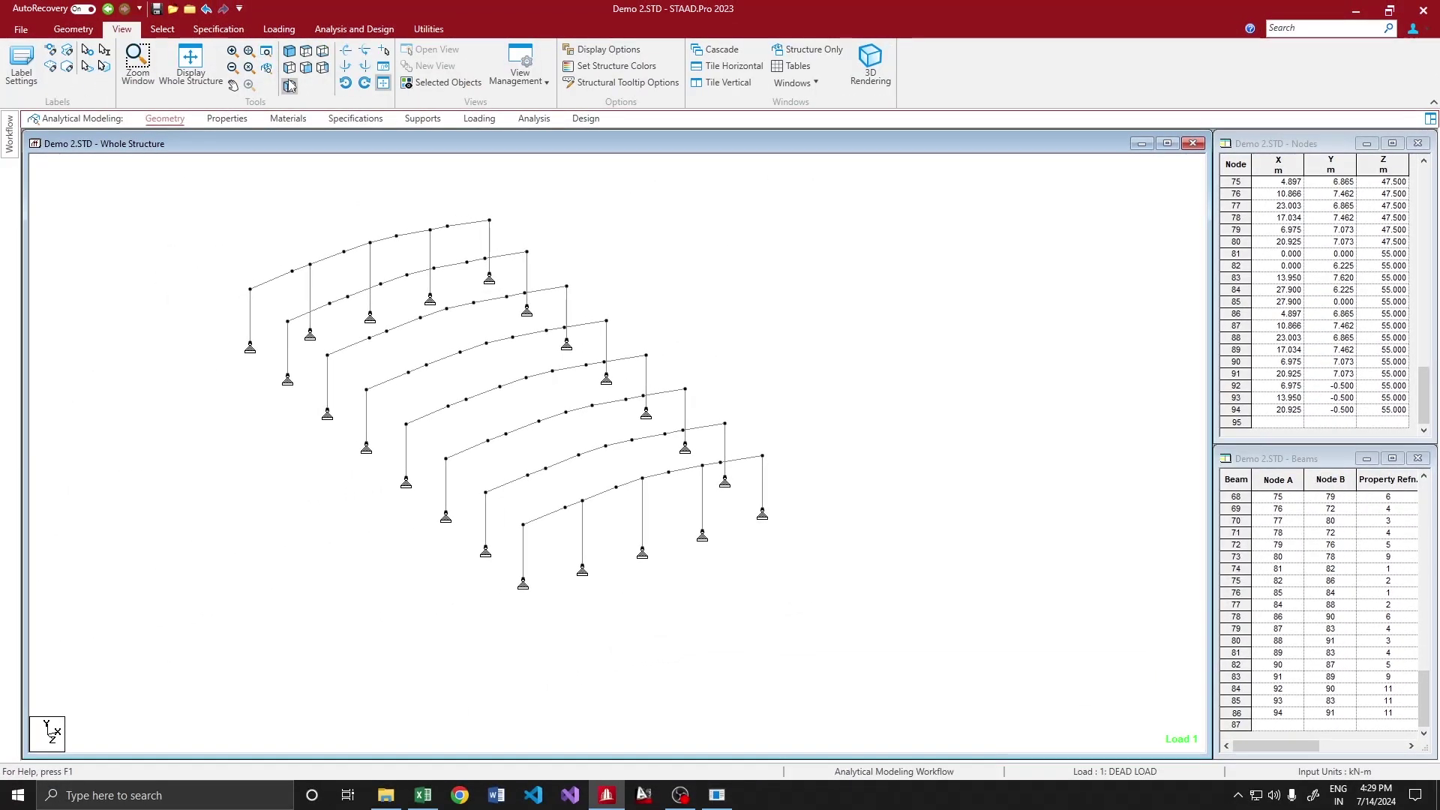
left_click(717, 795)
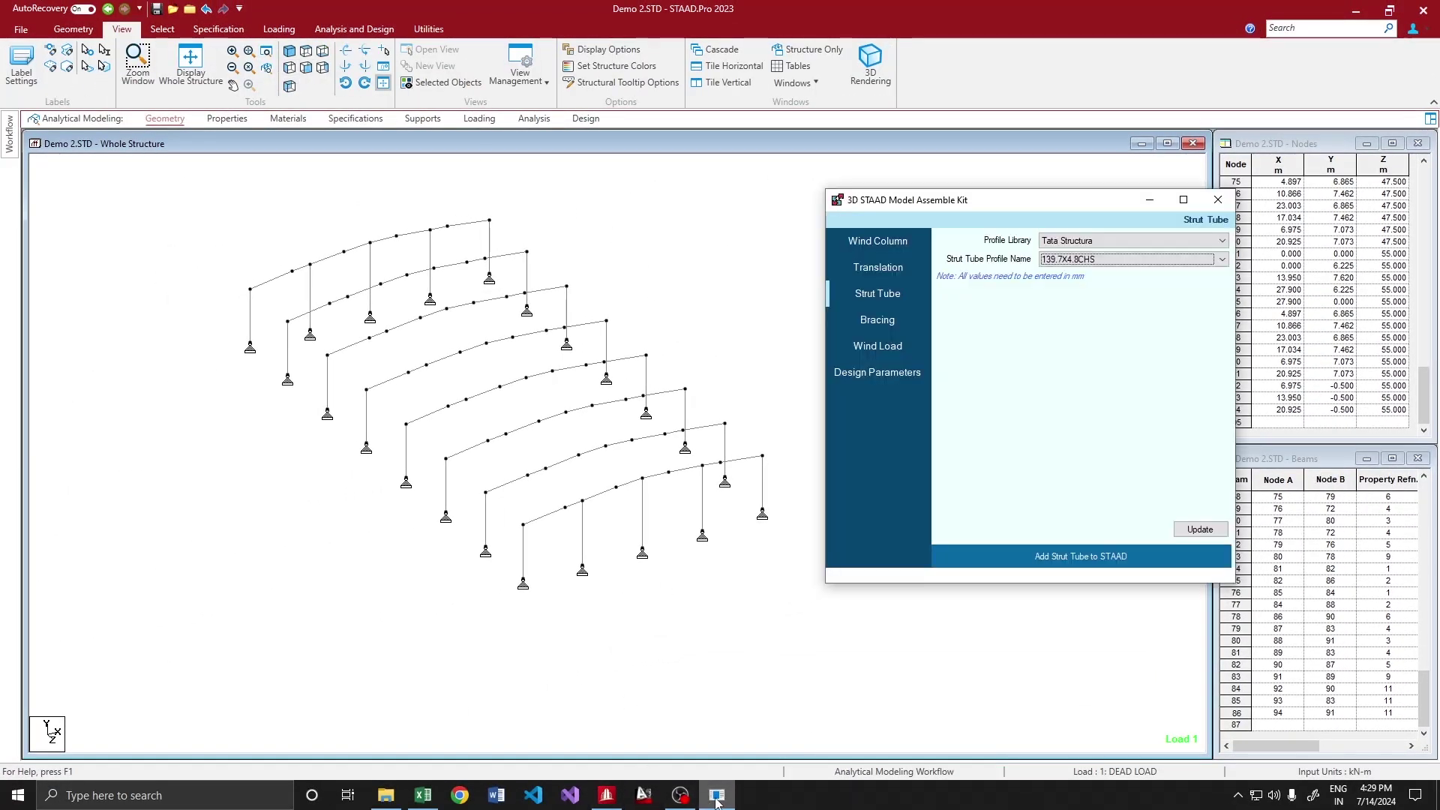
left_click(1198, 530)
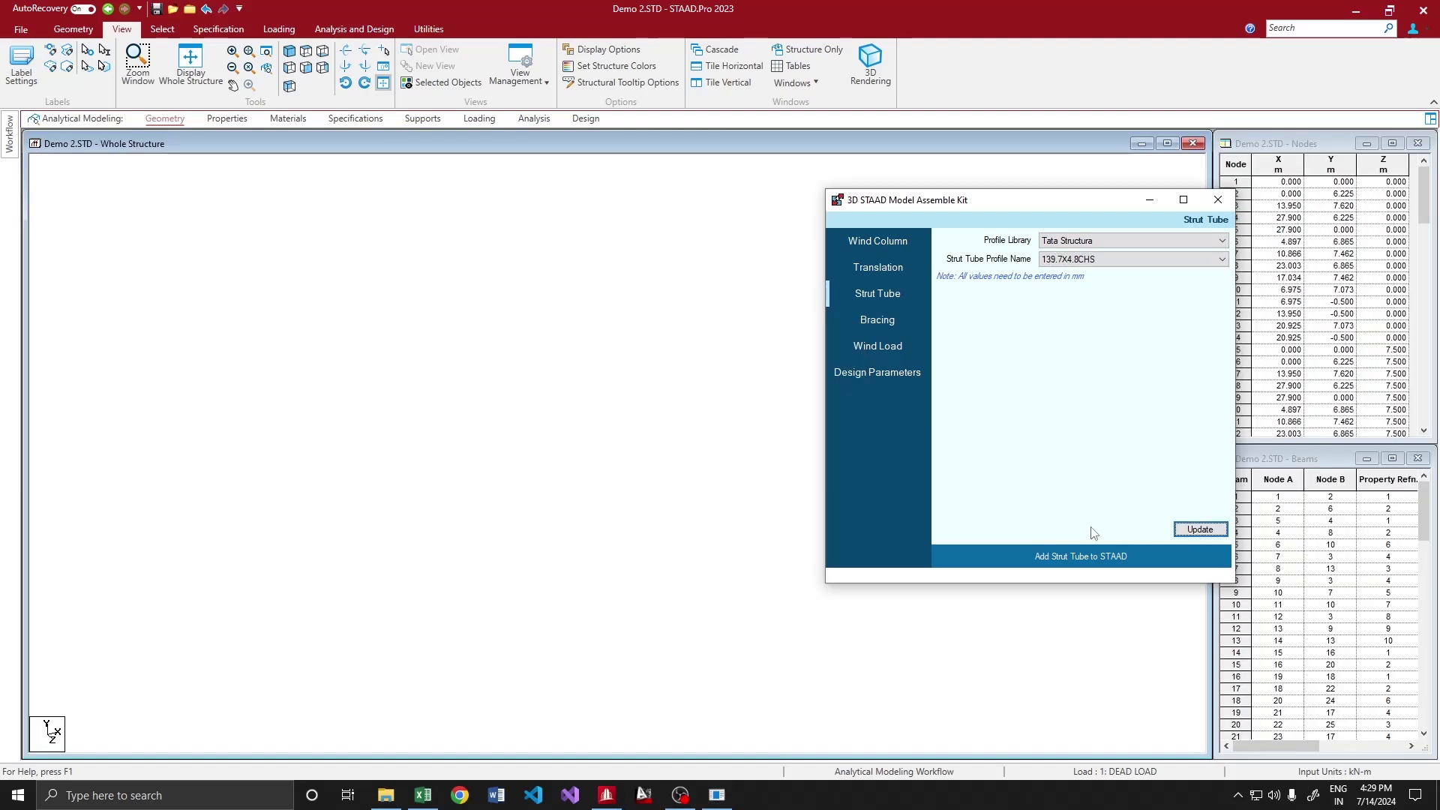
In front elevation, select the two eave, two rafter and ridge nodes
left_click(306, 68)
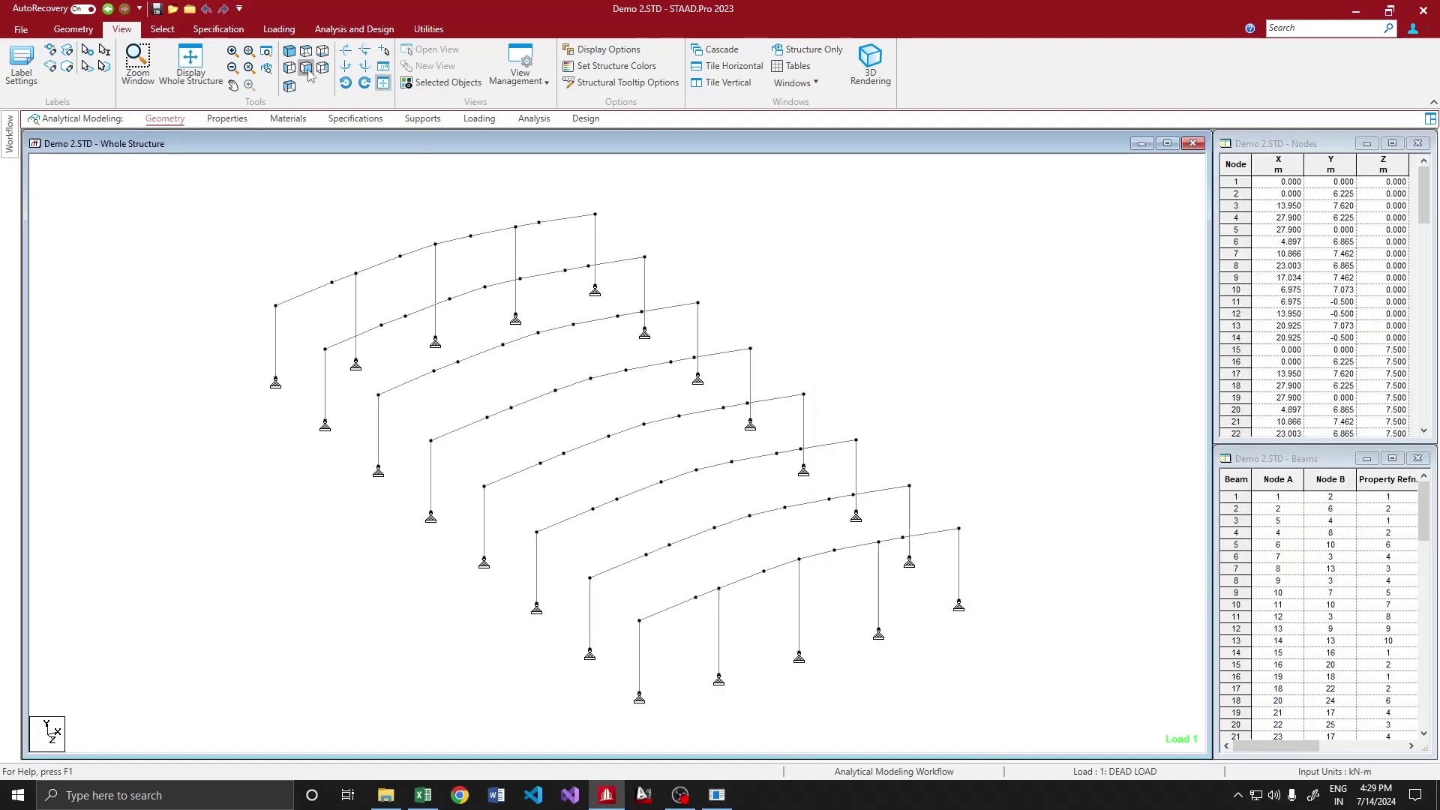
right_click(388, 261)
left_click(416, 330)
left_click_drag(120, 342, 157, 371)
left_click(382, 335, "ctrl")
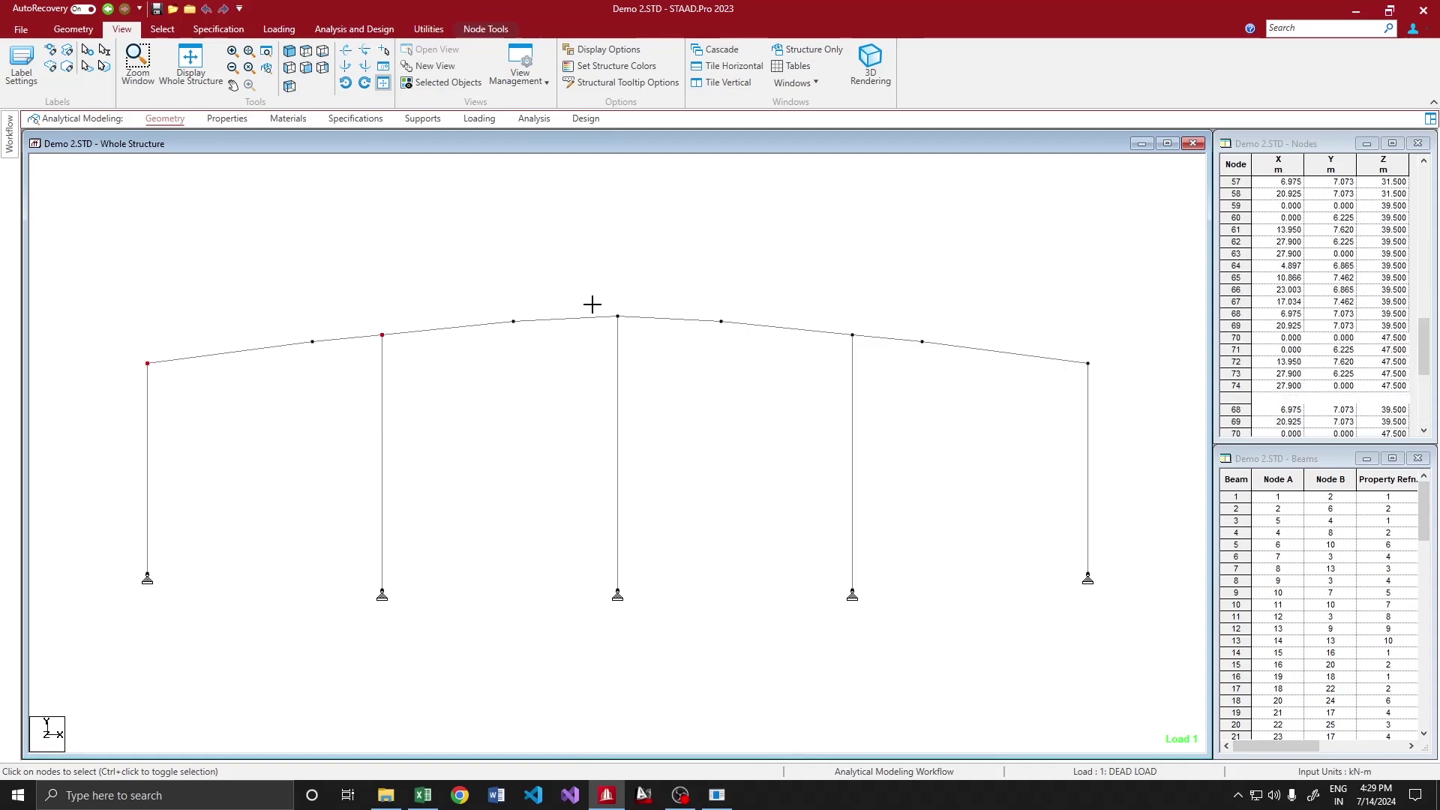
left_click(617, 315, "ctrl")
left_click(852, 334, "ctrl")
left_click(1087, 363, "ctrl")
left_click(289, 50)
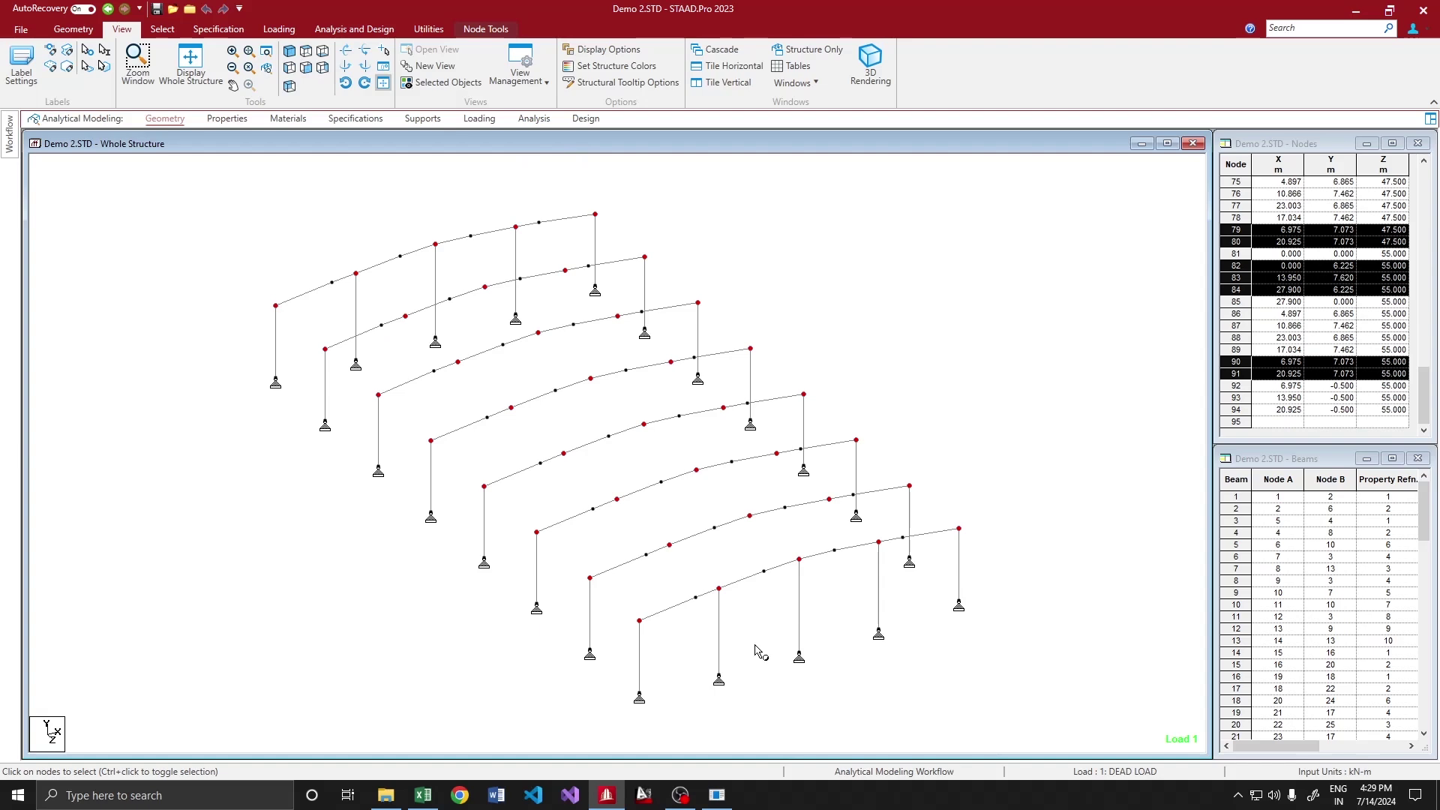
Add 139.7X4.8CHS strut tubes at the selected nodes along the building
left_click(717, 795)
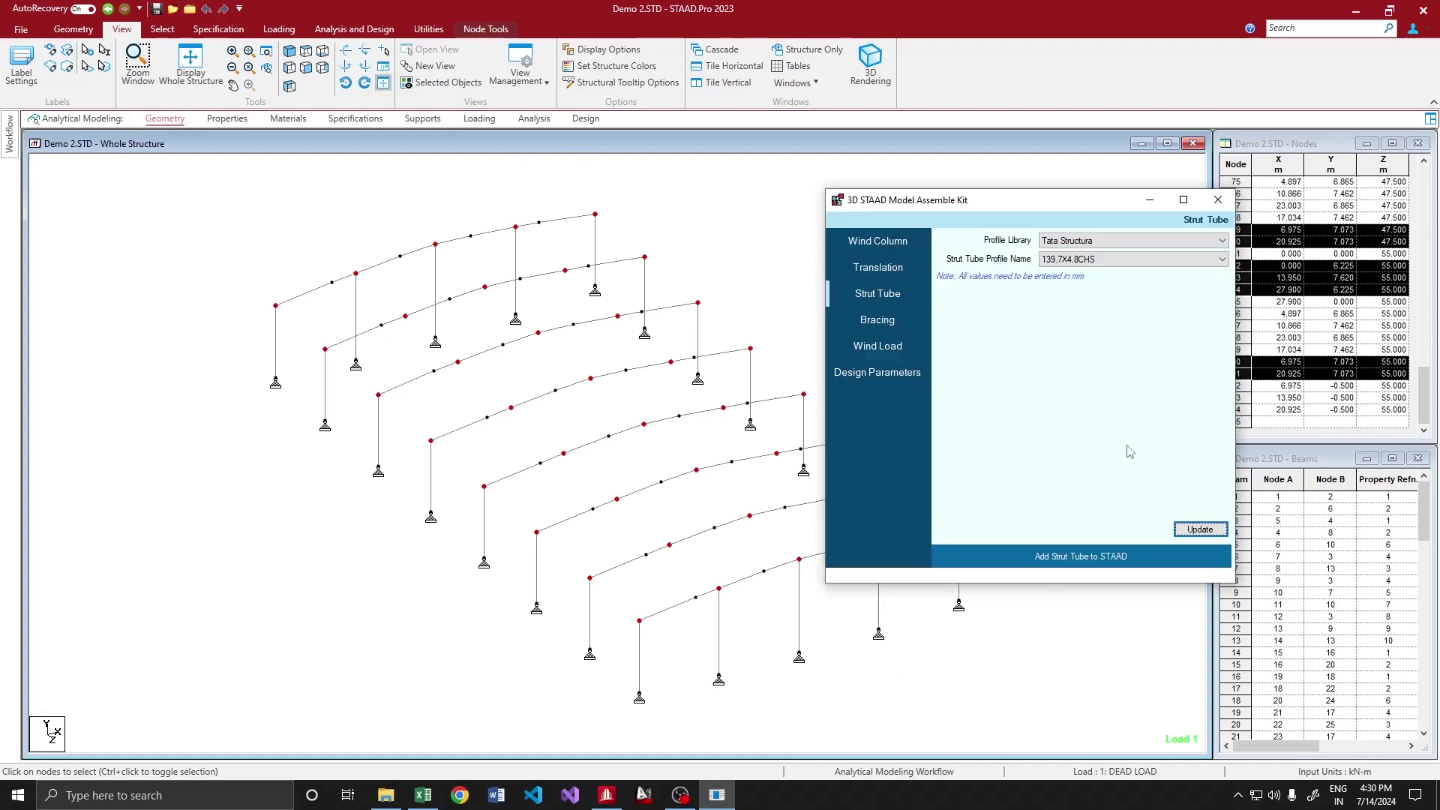
left_click(1076, 560)
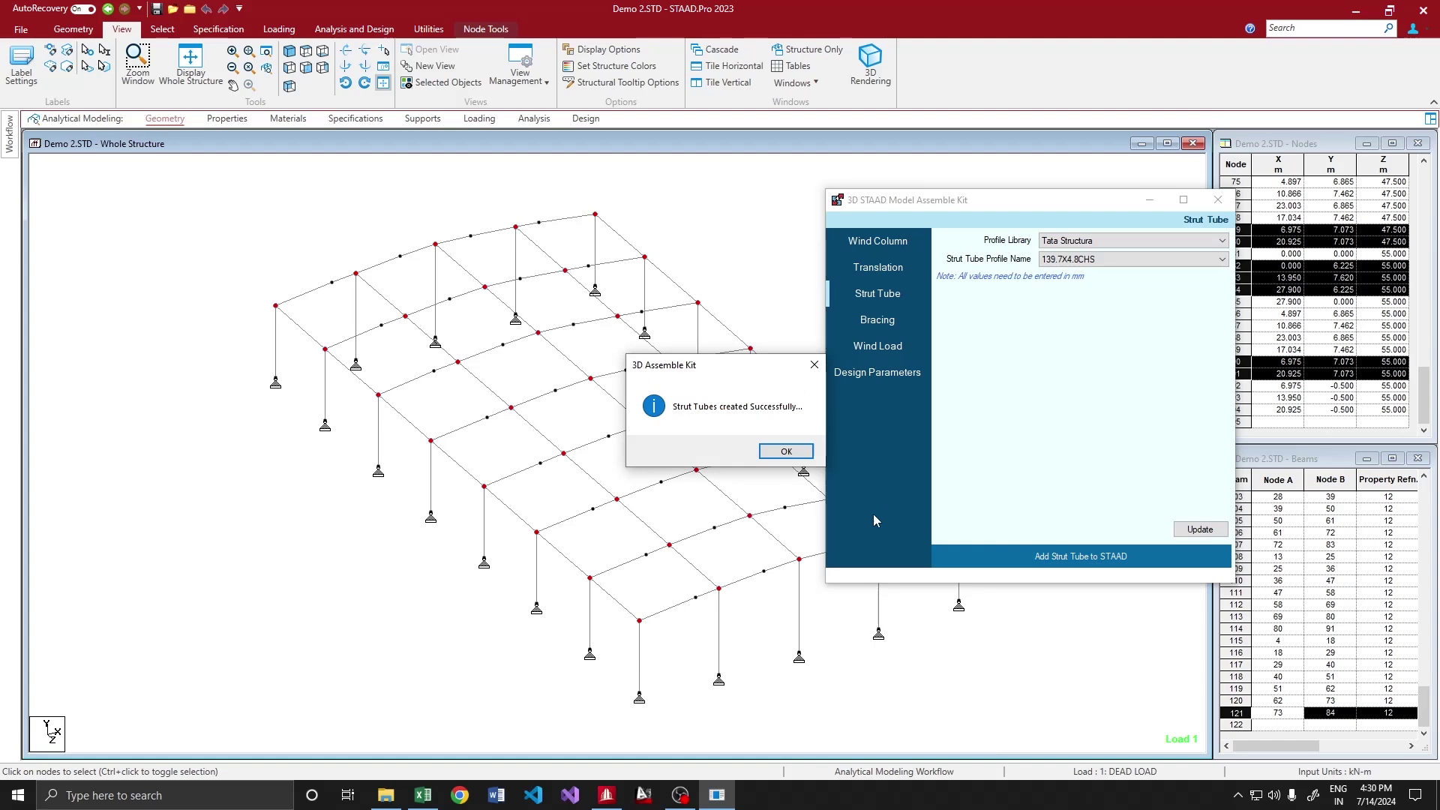
left_click(795, 453)
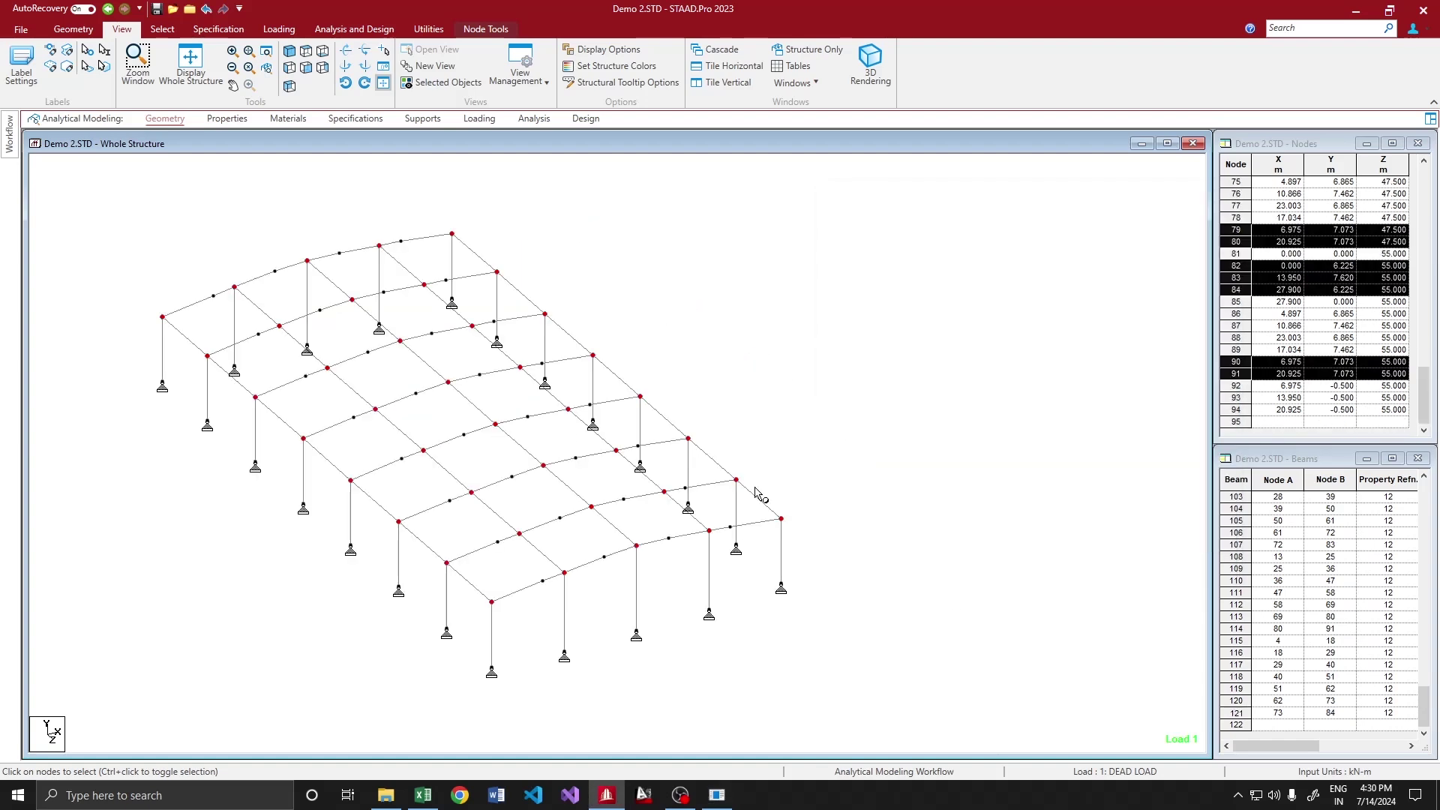
left_click(716, 795)
left_click(878, 320)
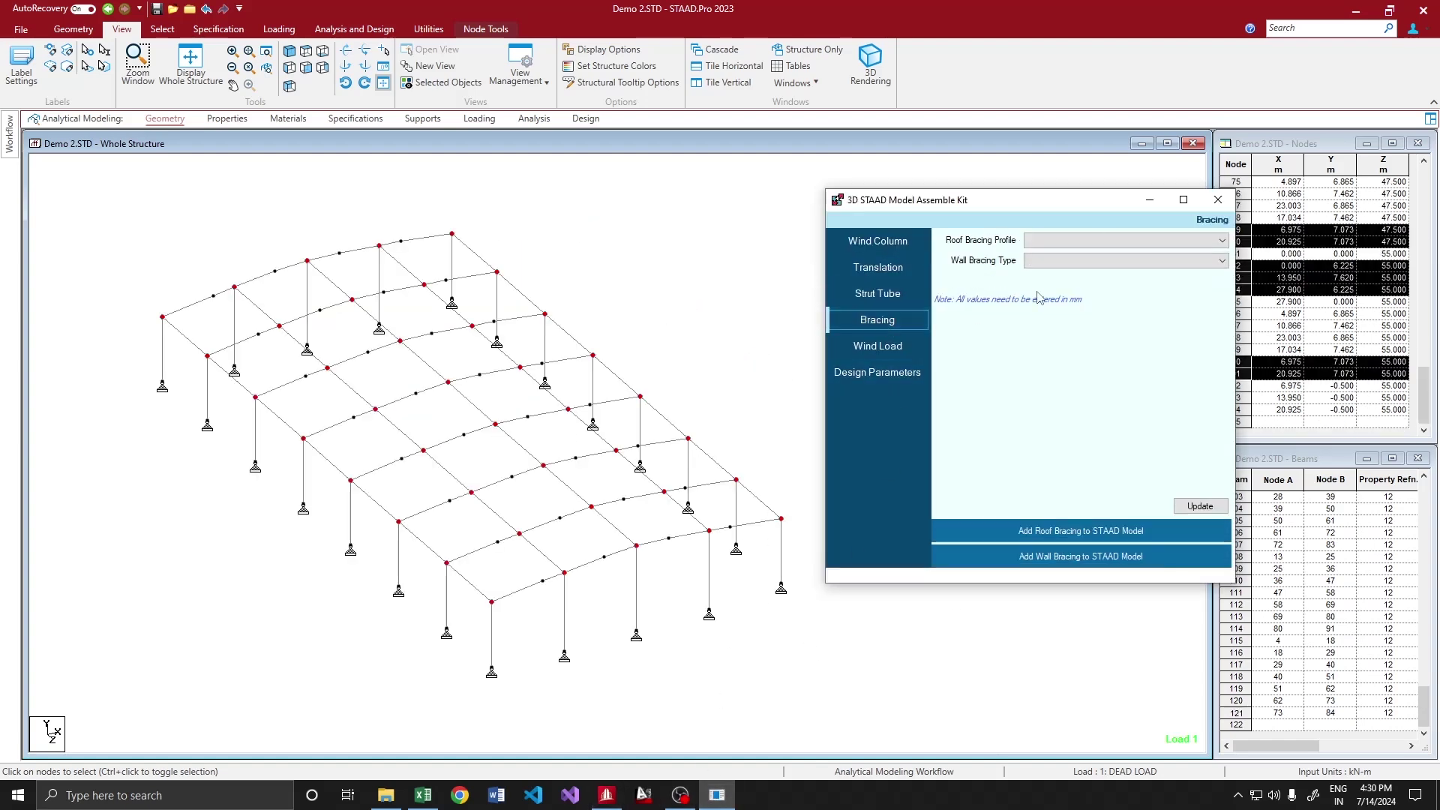
Select the five end-bay members in plan view and reload the model
left_click(1046, 248)
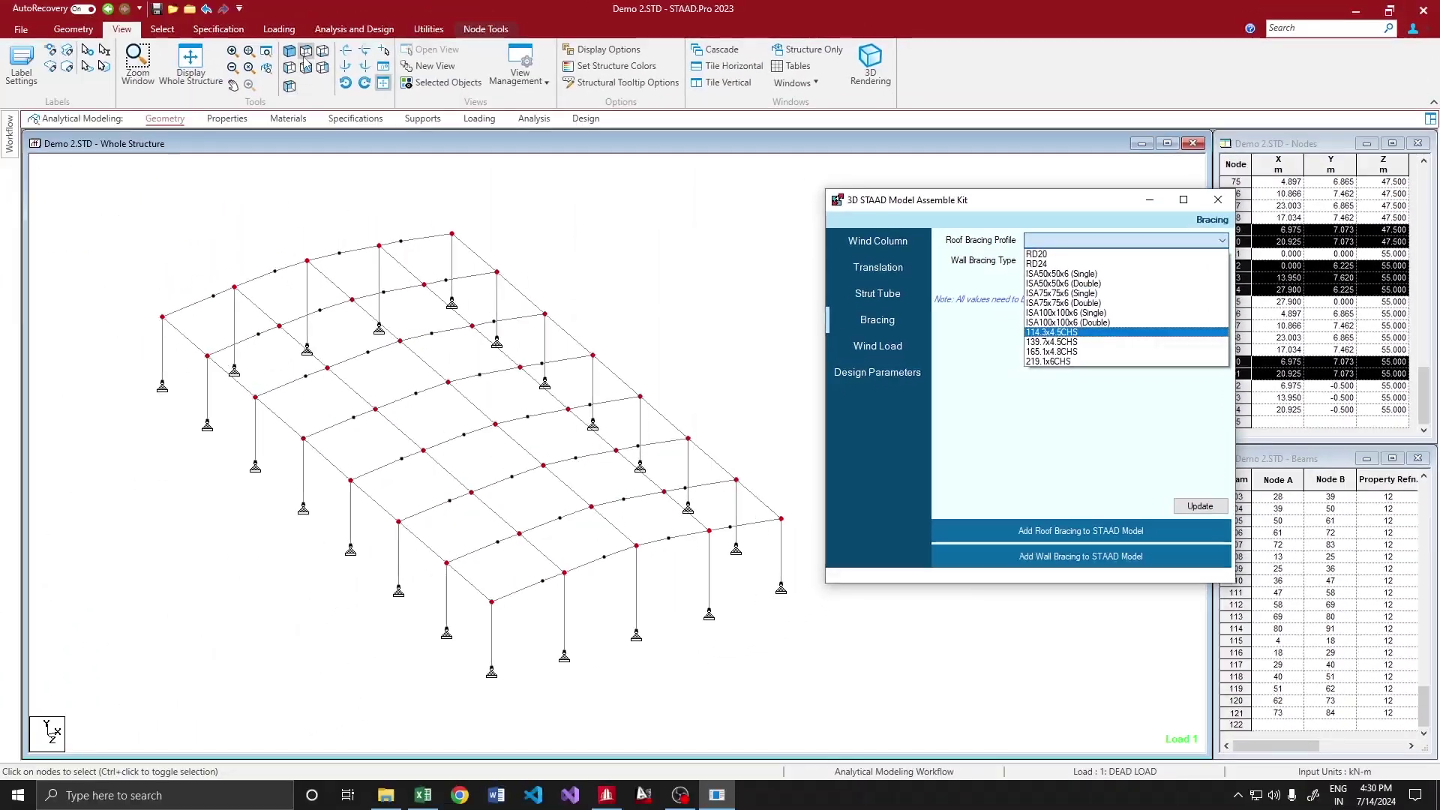
left_click(134, 43)
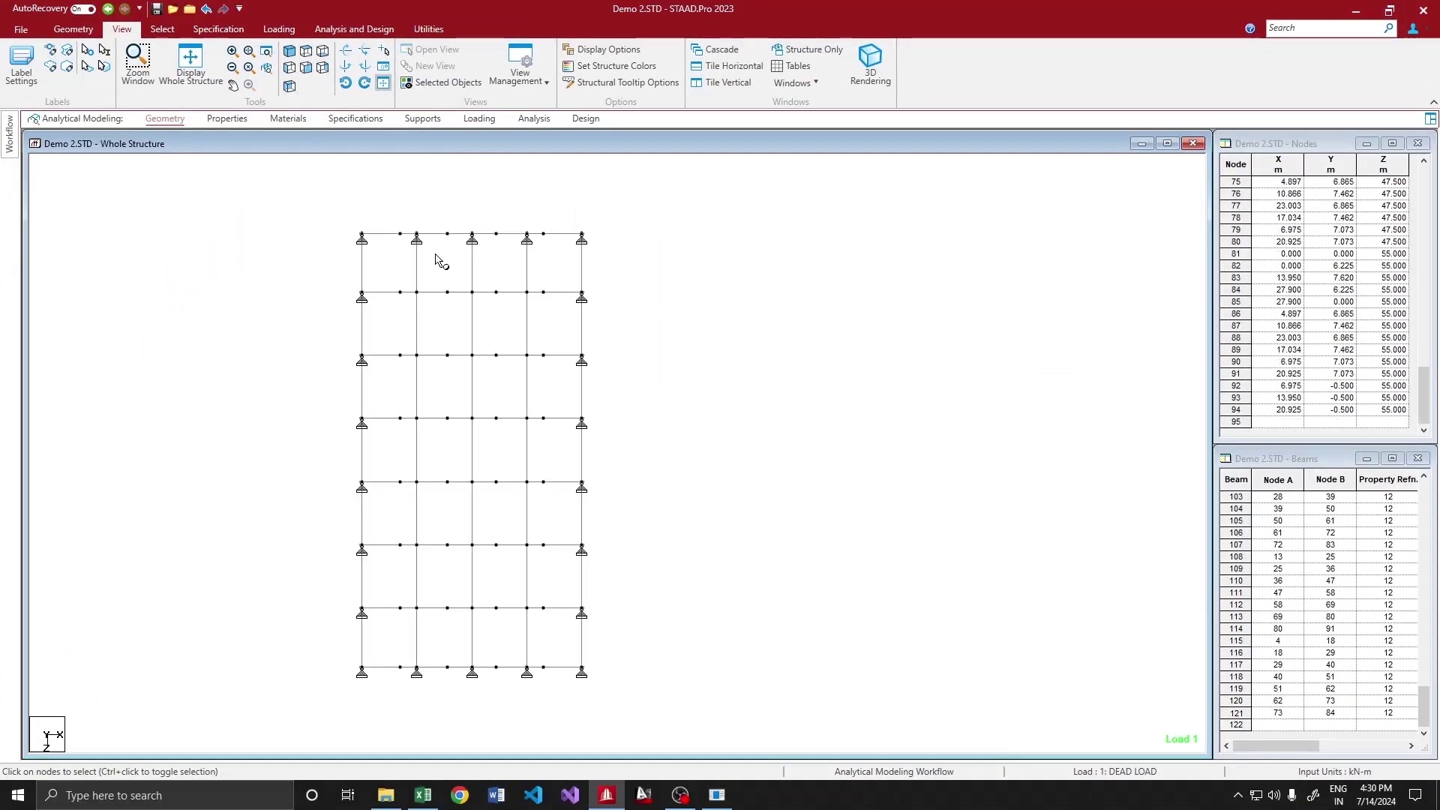
left_click_drag(326, 263, 630, 279)
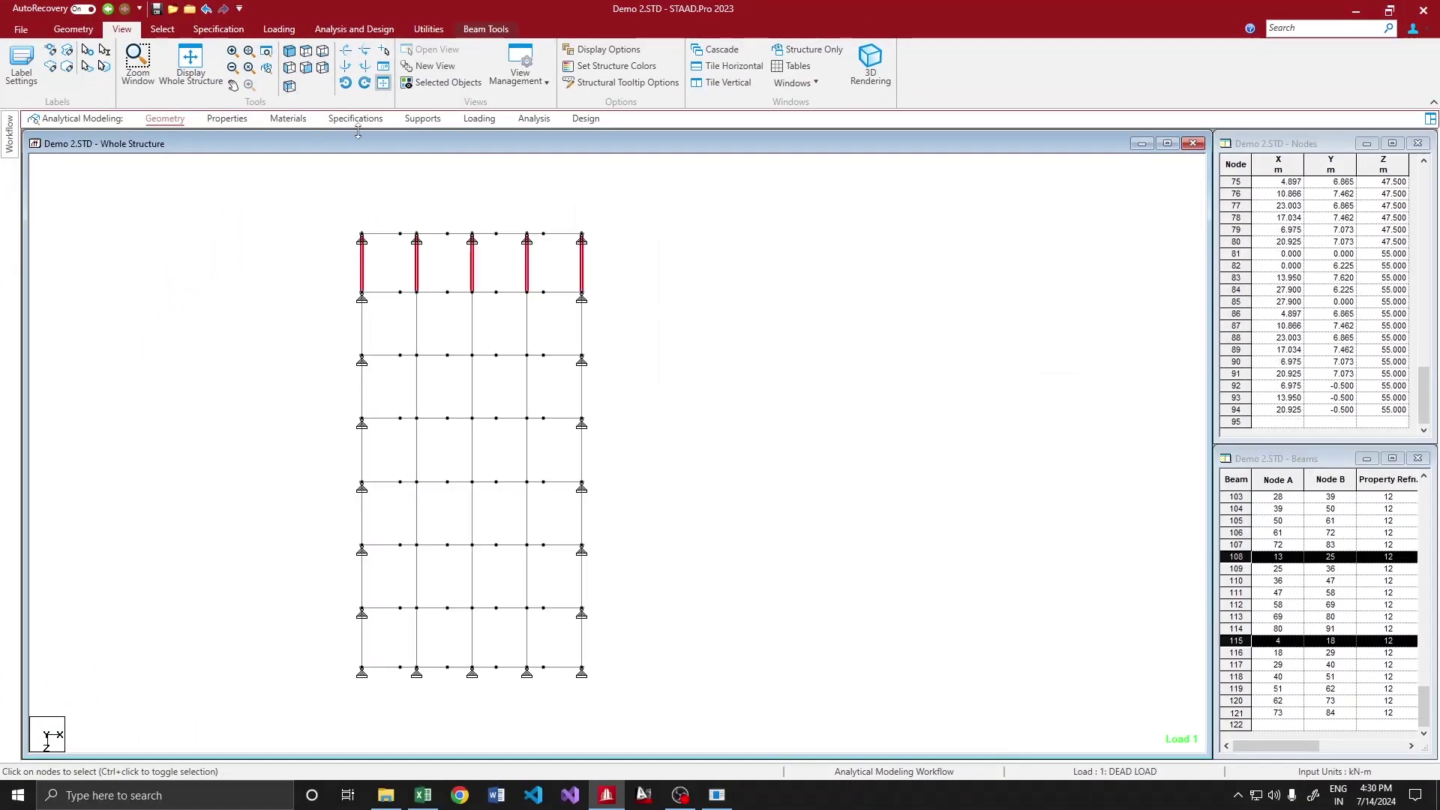
left_click(290, 68)
left_click(290, 51)
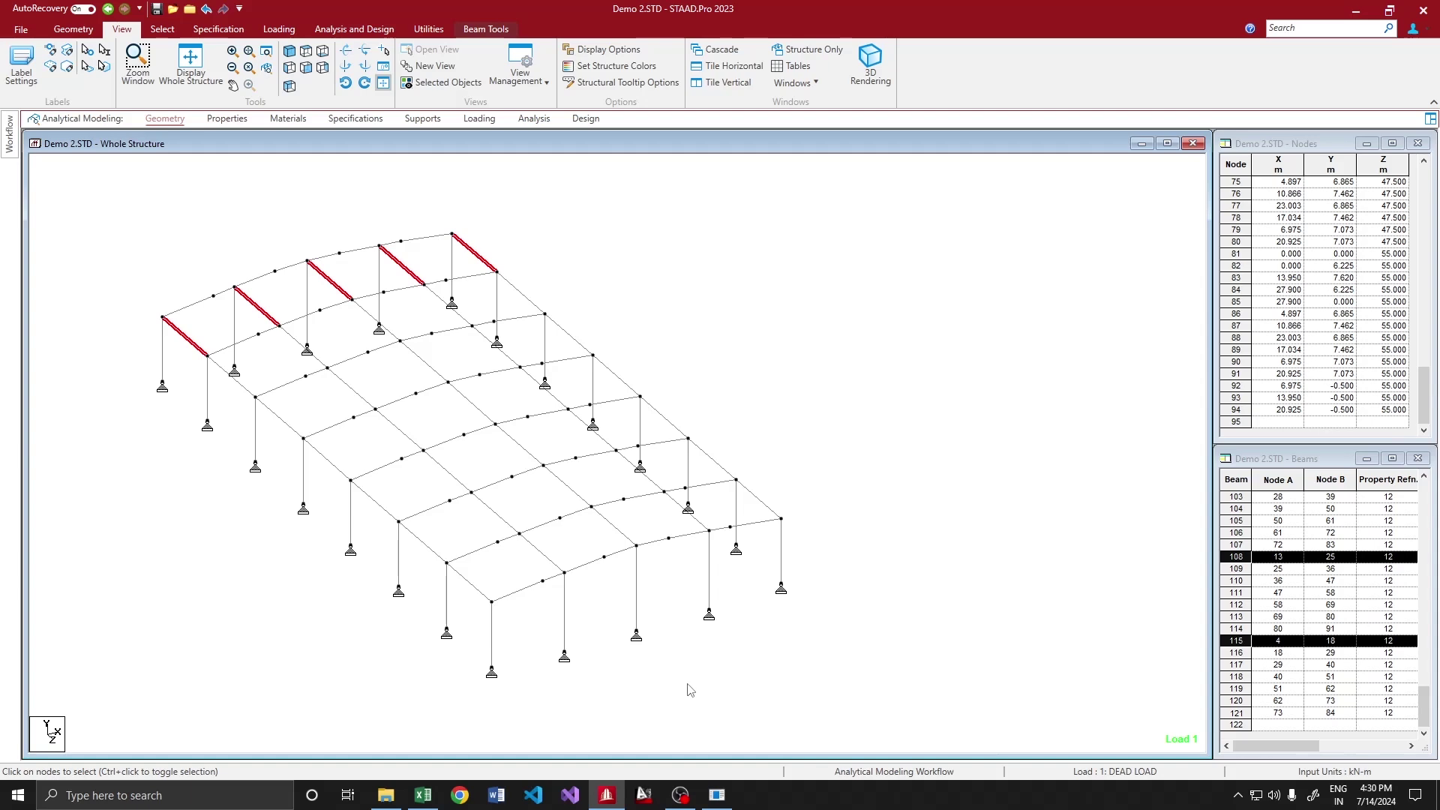
left_click(717, 795)
left_click(1038, 240)
left_click(1035, 240)
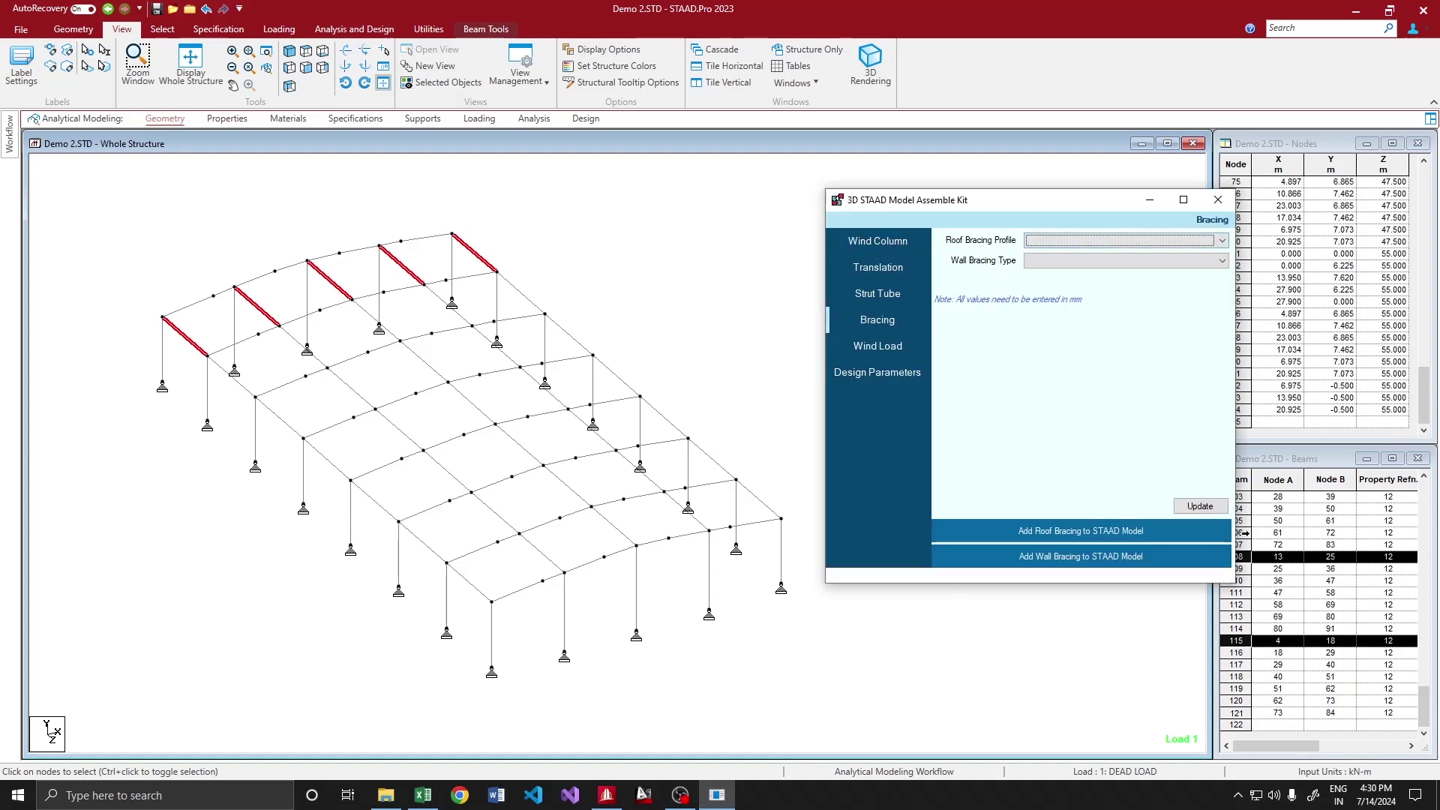
left_click(1200, 506)
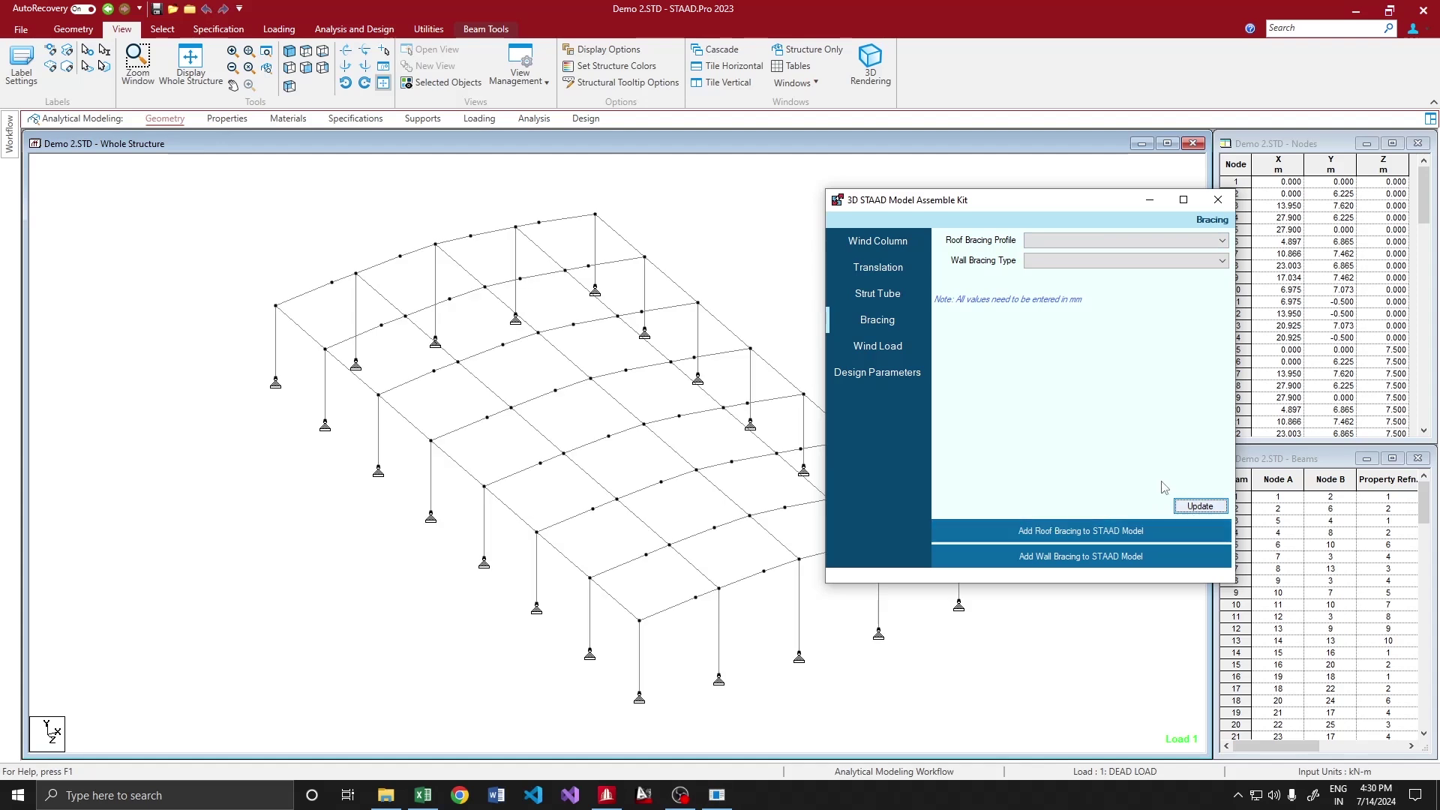
Reselect the end-bay members and add RD24 roof bracing across them
left_click(306, 51)
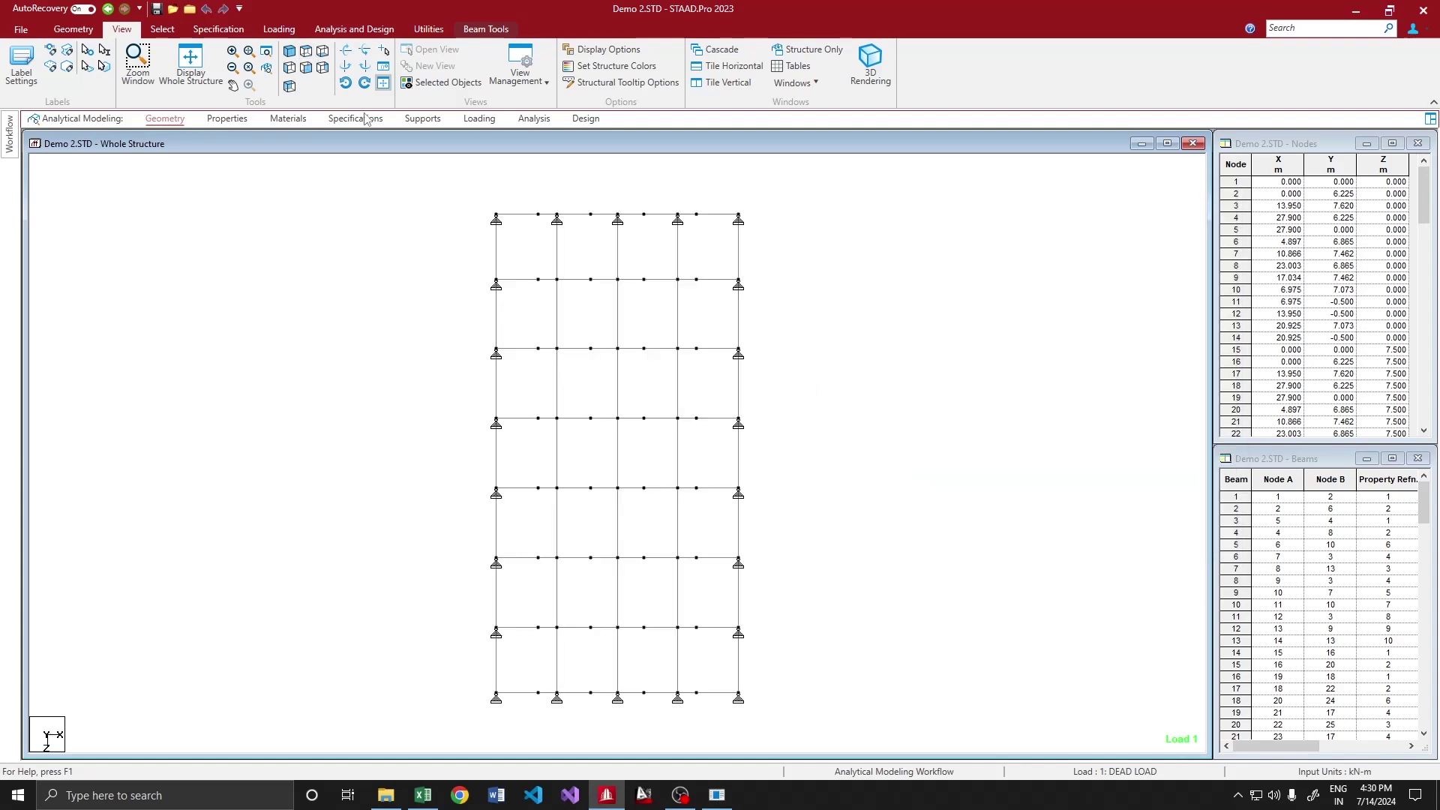
left_click_drag(474, 245, 764, 251)
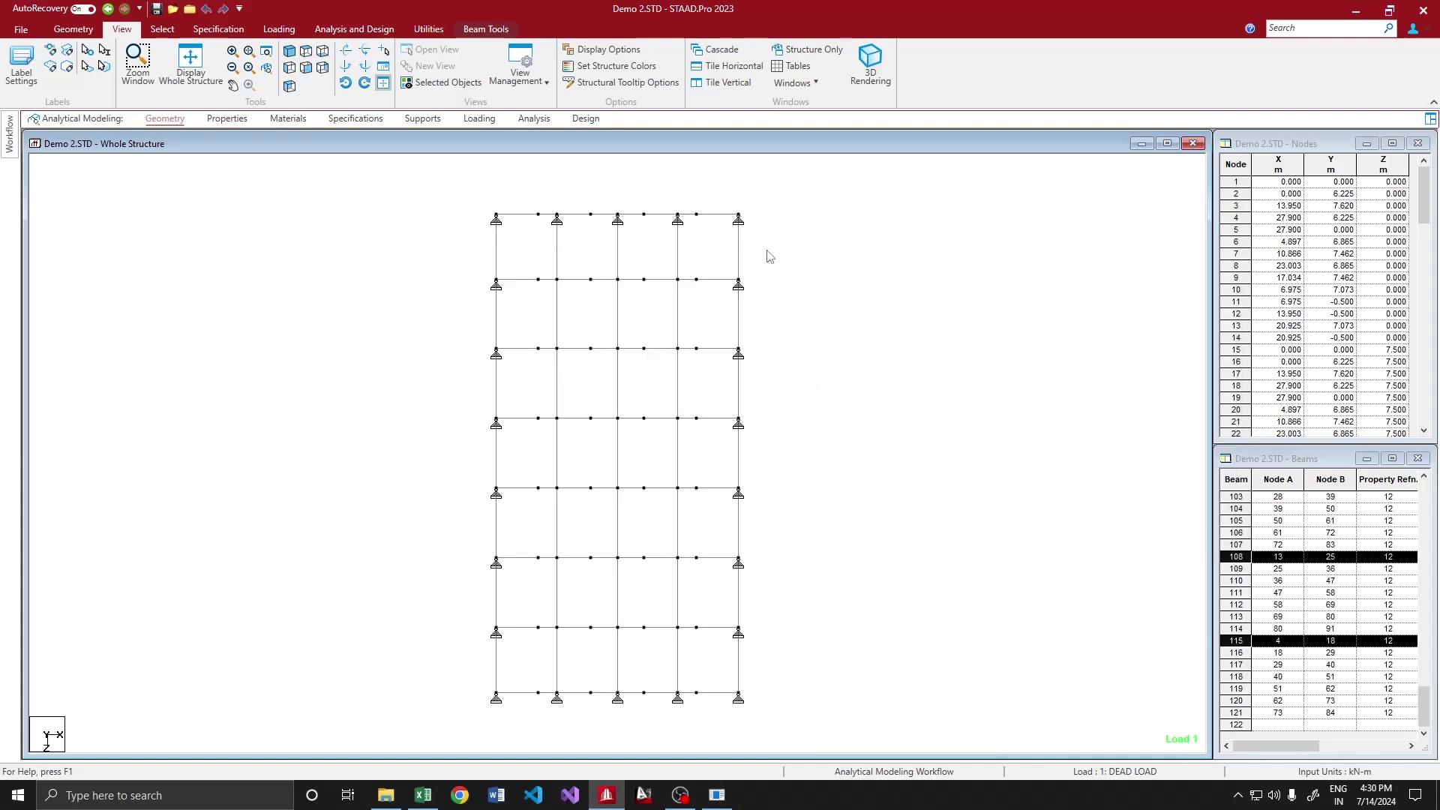
left_click(289, 50)
left_click(726, 793)
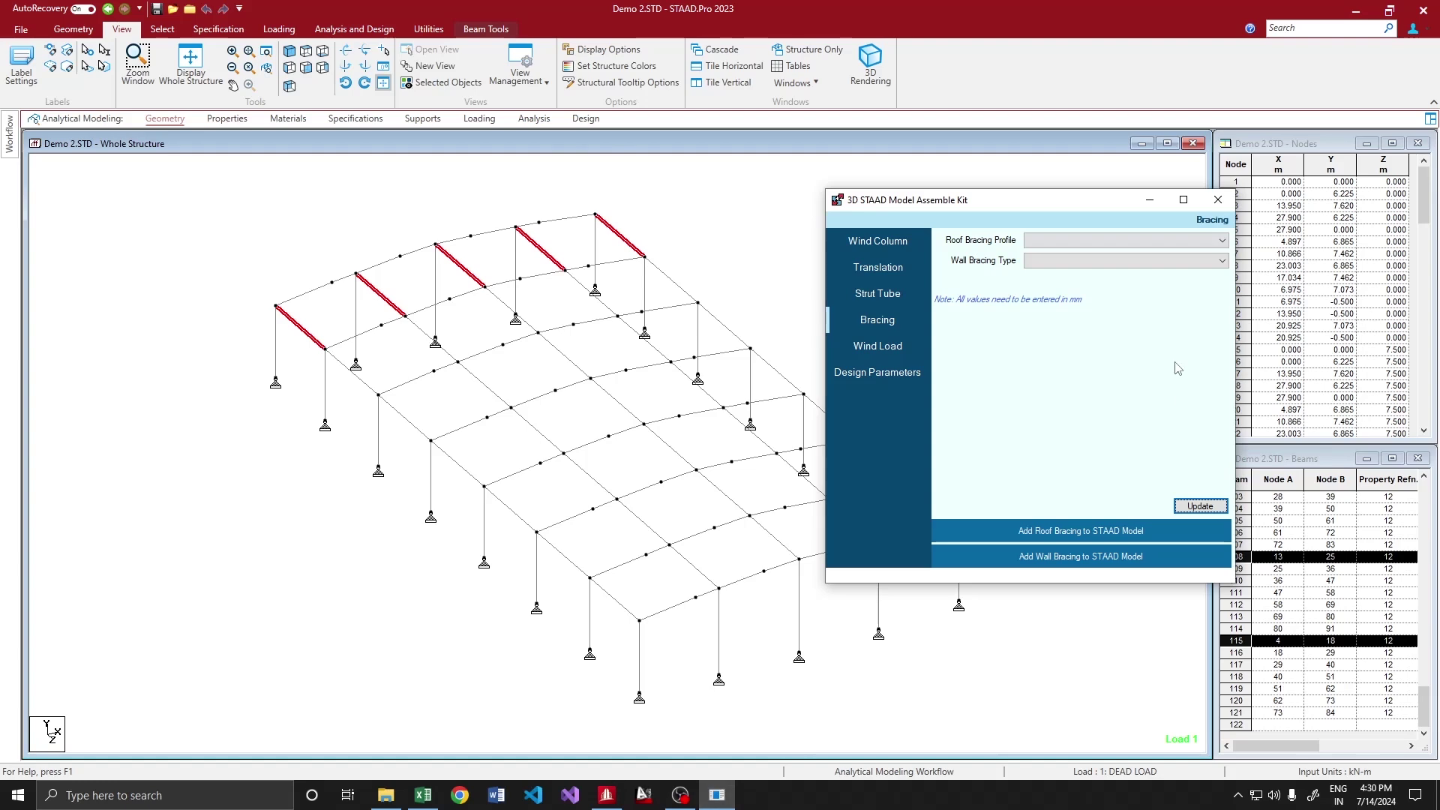
left_click(1075, 243)
left_click(1063, 268)
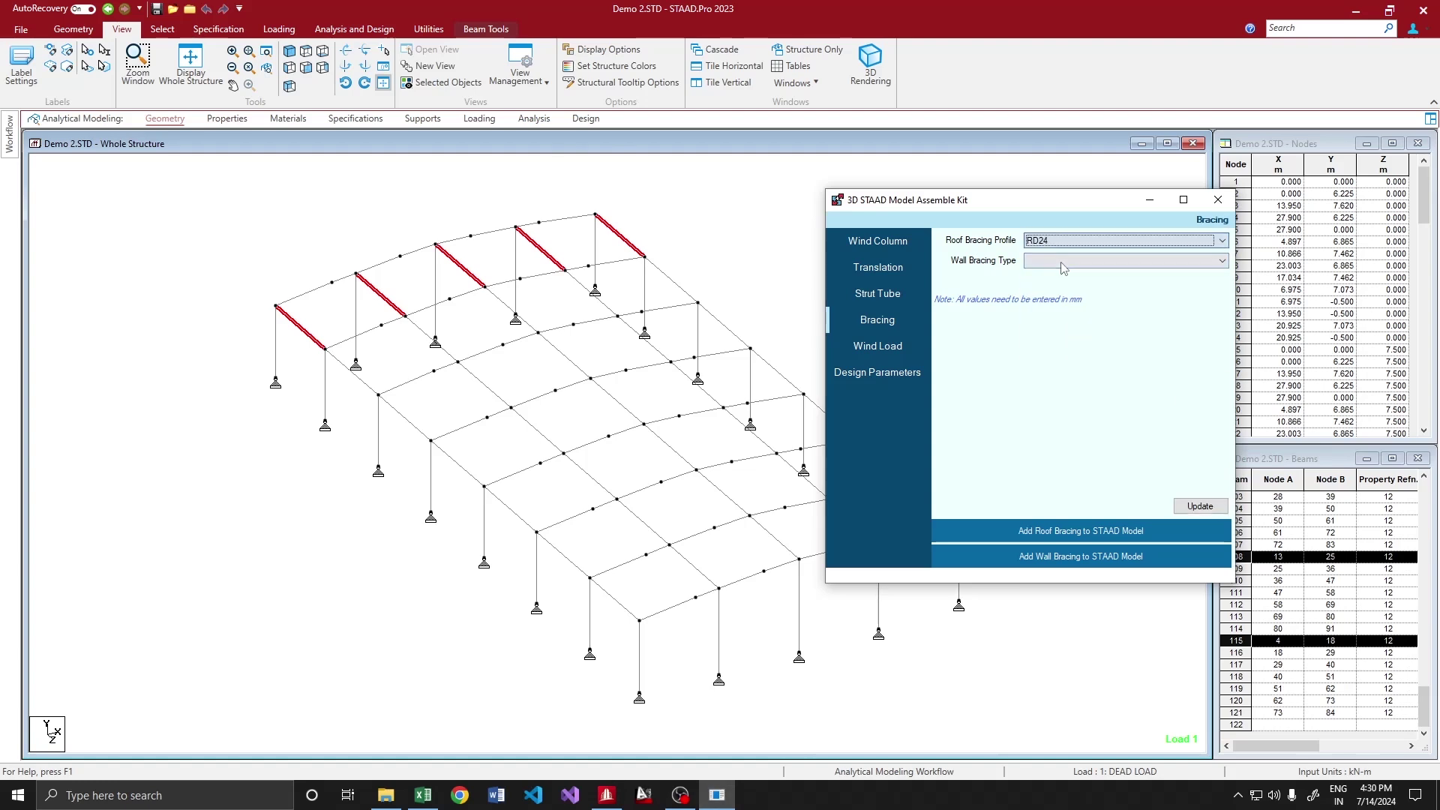
left_click(1069, 532)
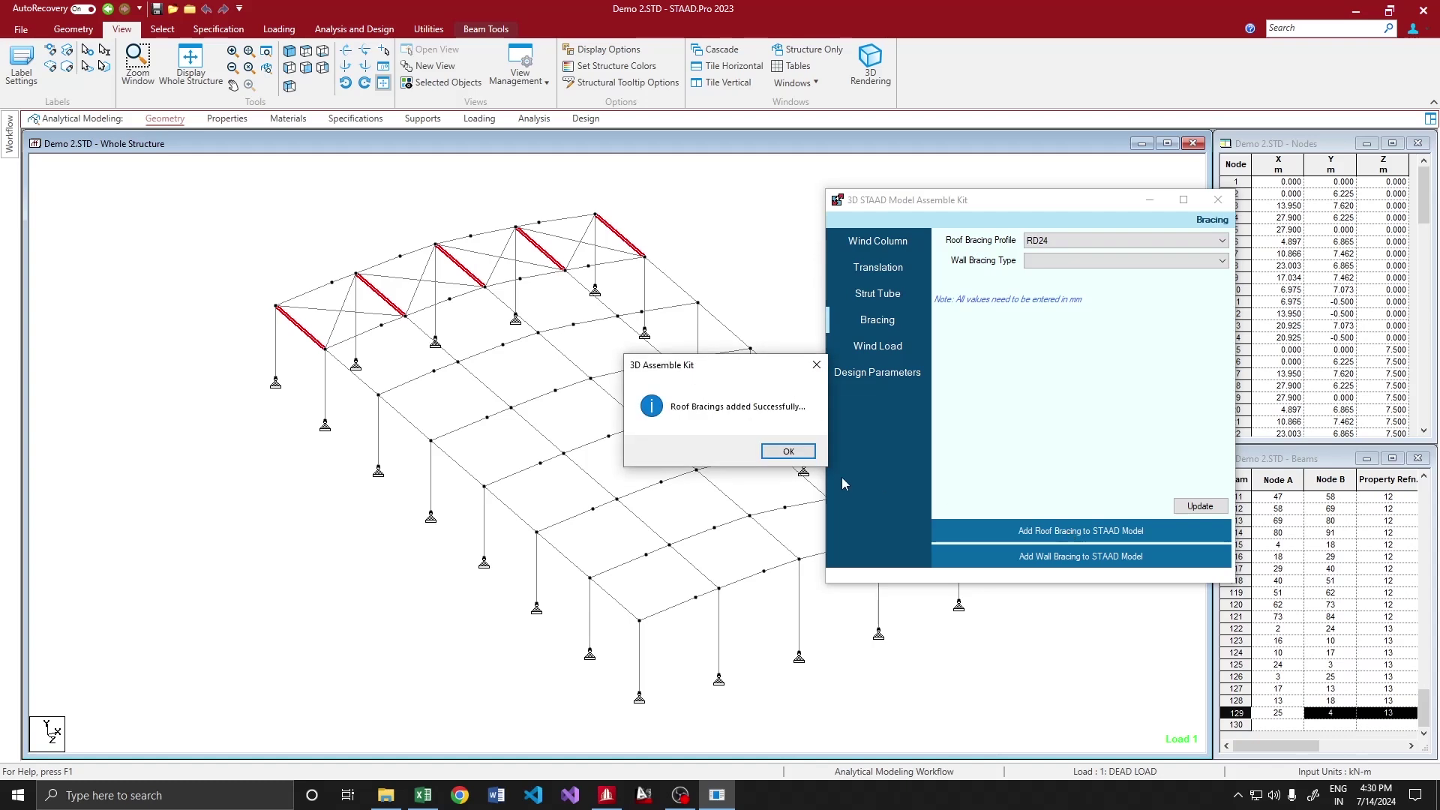
Add ISA75x75x6 (Double) roof bracing to the far end bay, selected in plan view
left_click(786, 452)
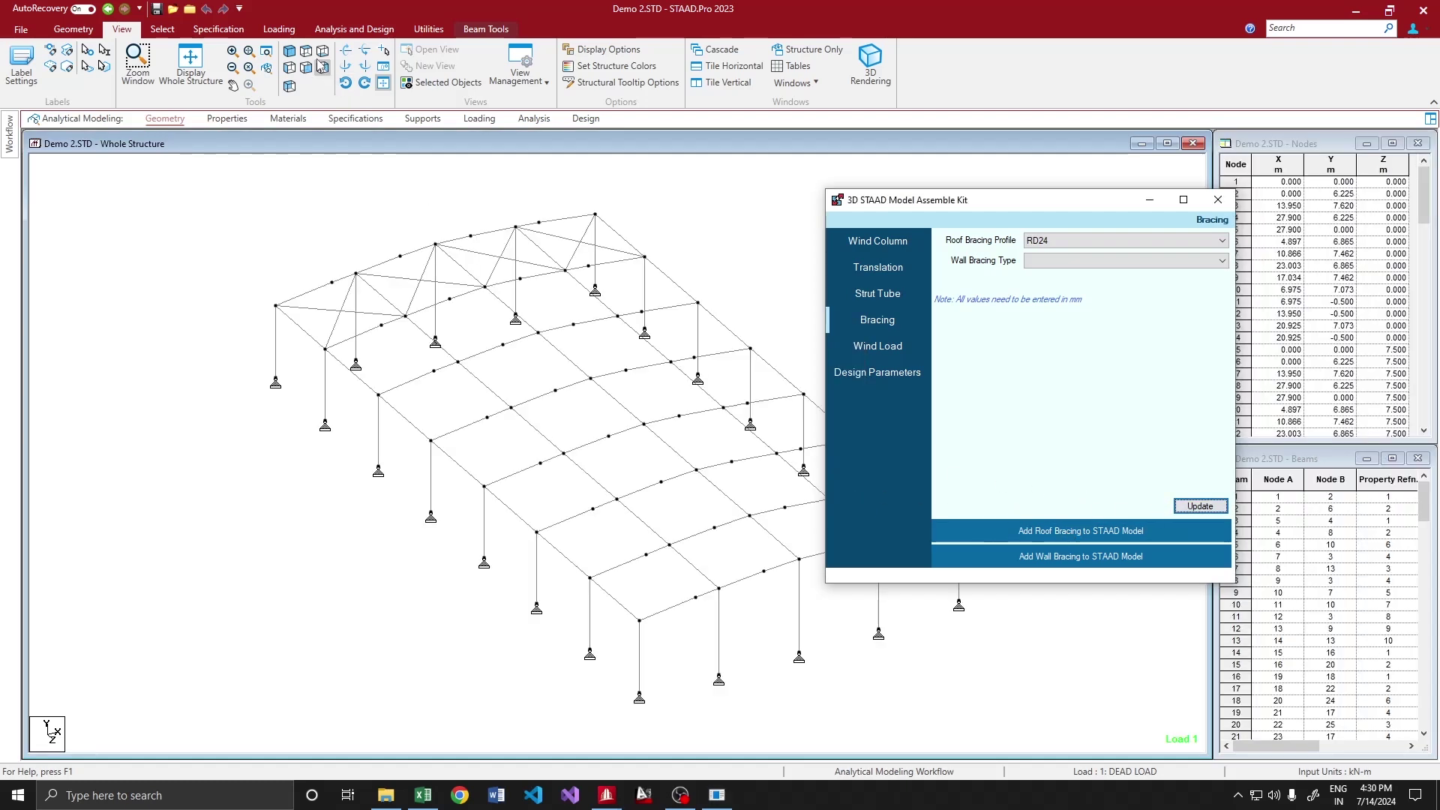
left_click(321, 65)
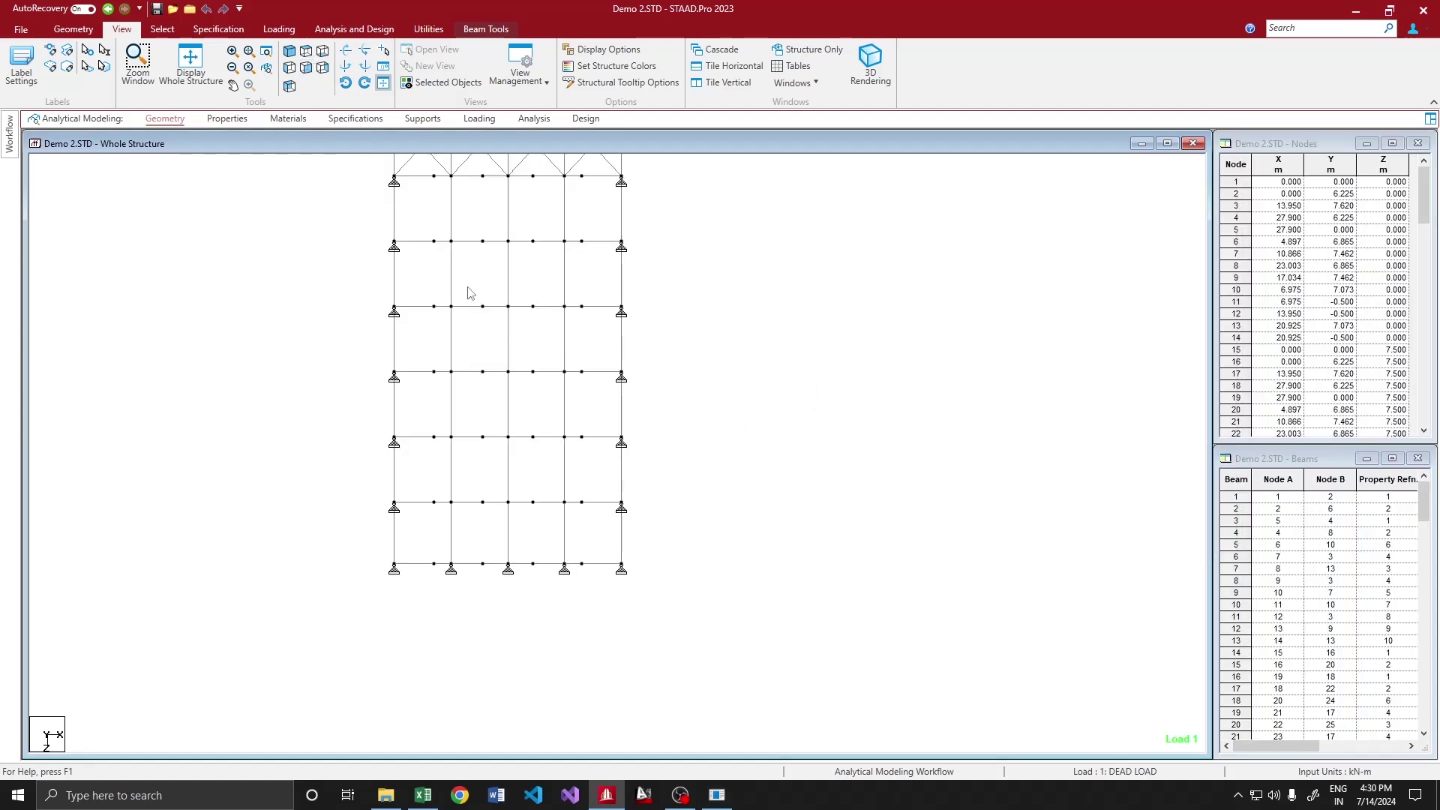
left_click_drag(349, 522, 659, 542)
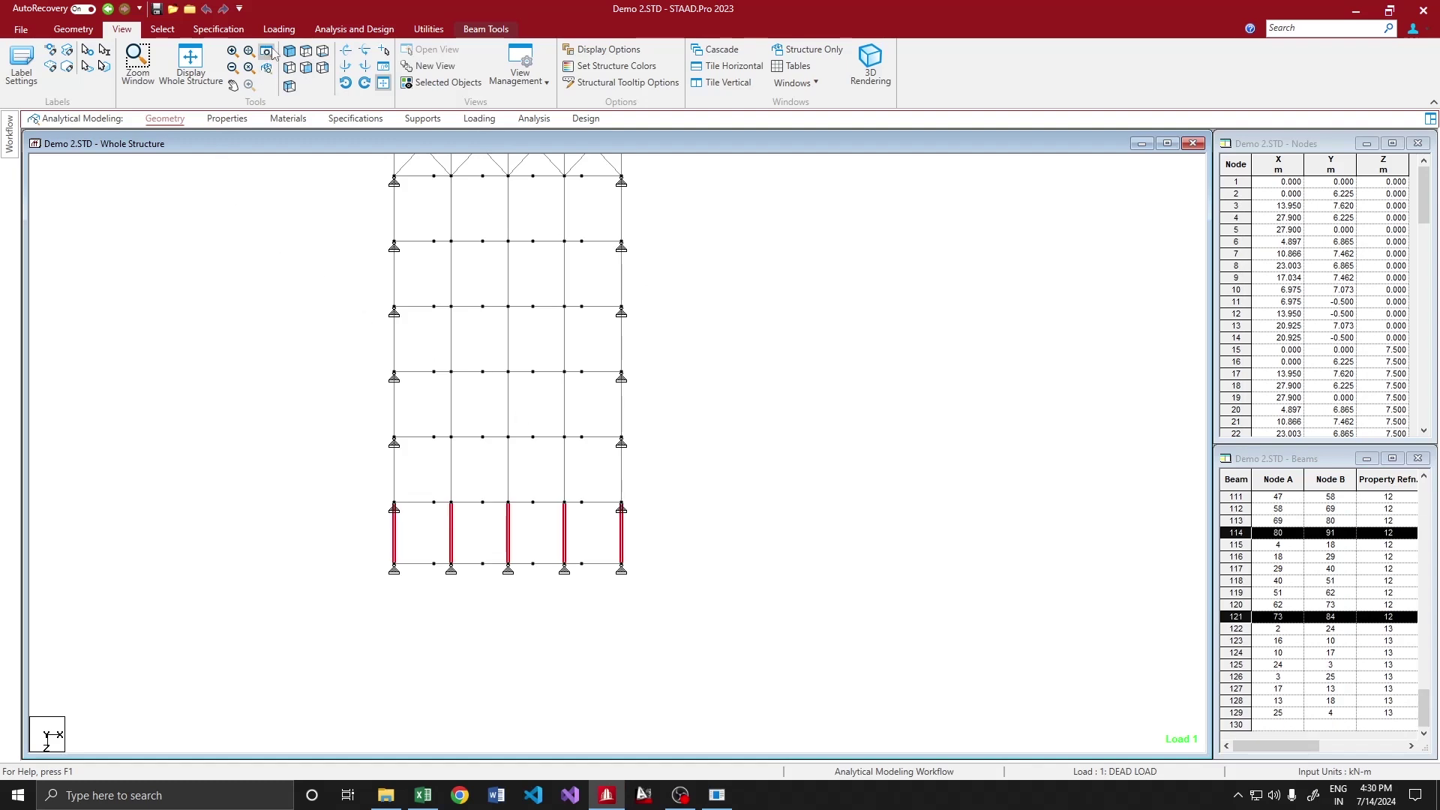
left_click(290, 53)
left_click(718, 794)
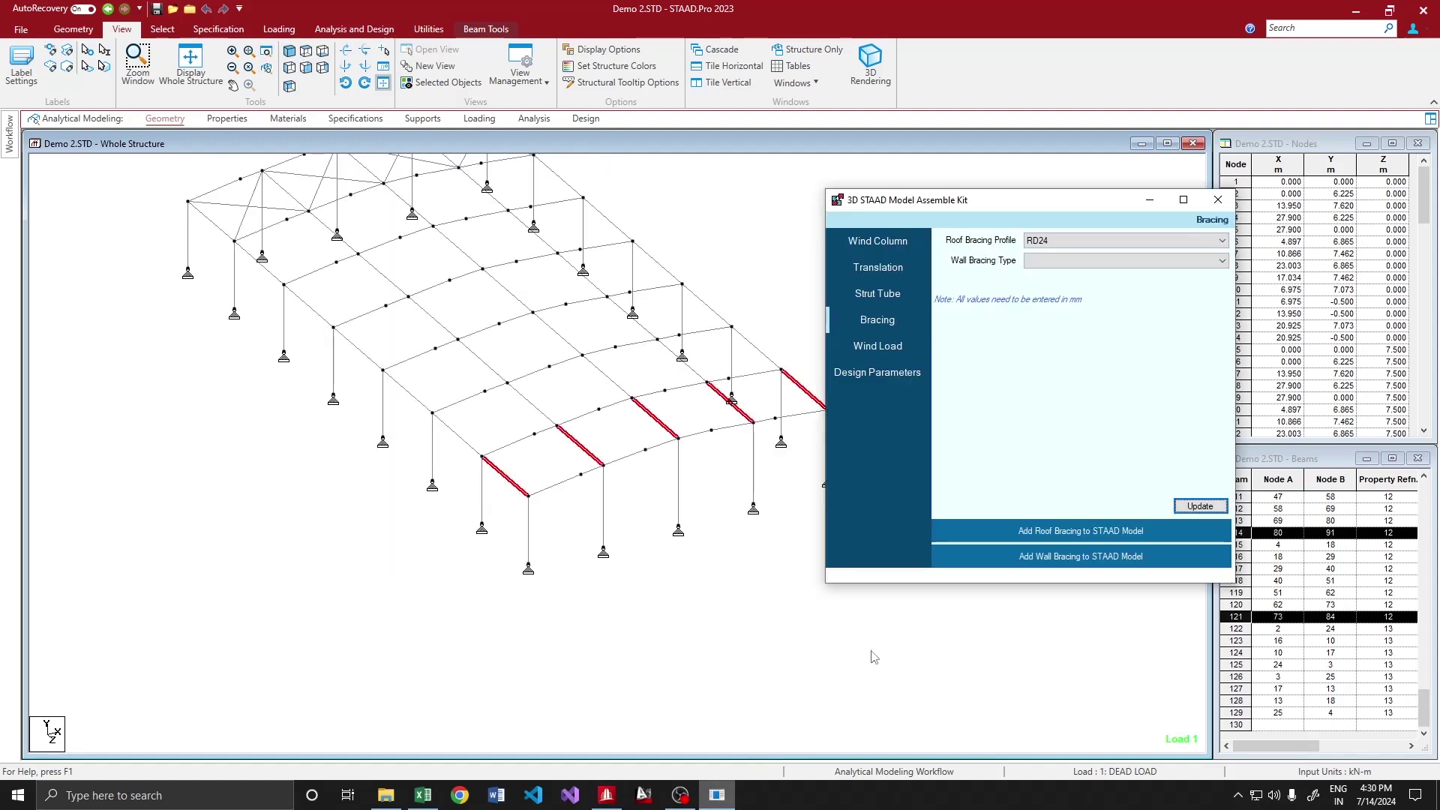
left_click(1057, 261)
left_click(1060, 241)
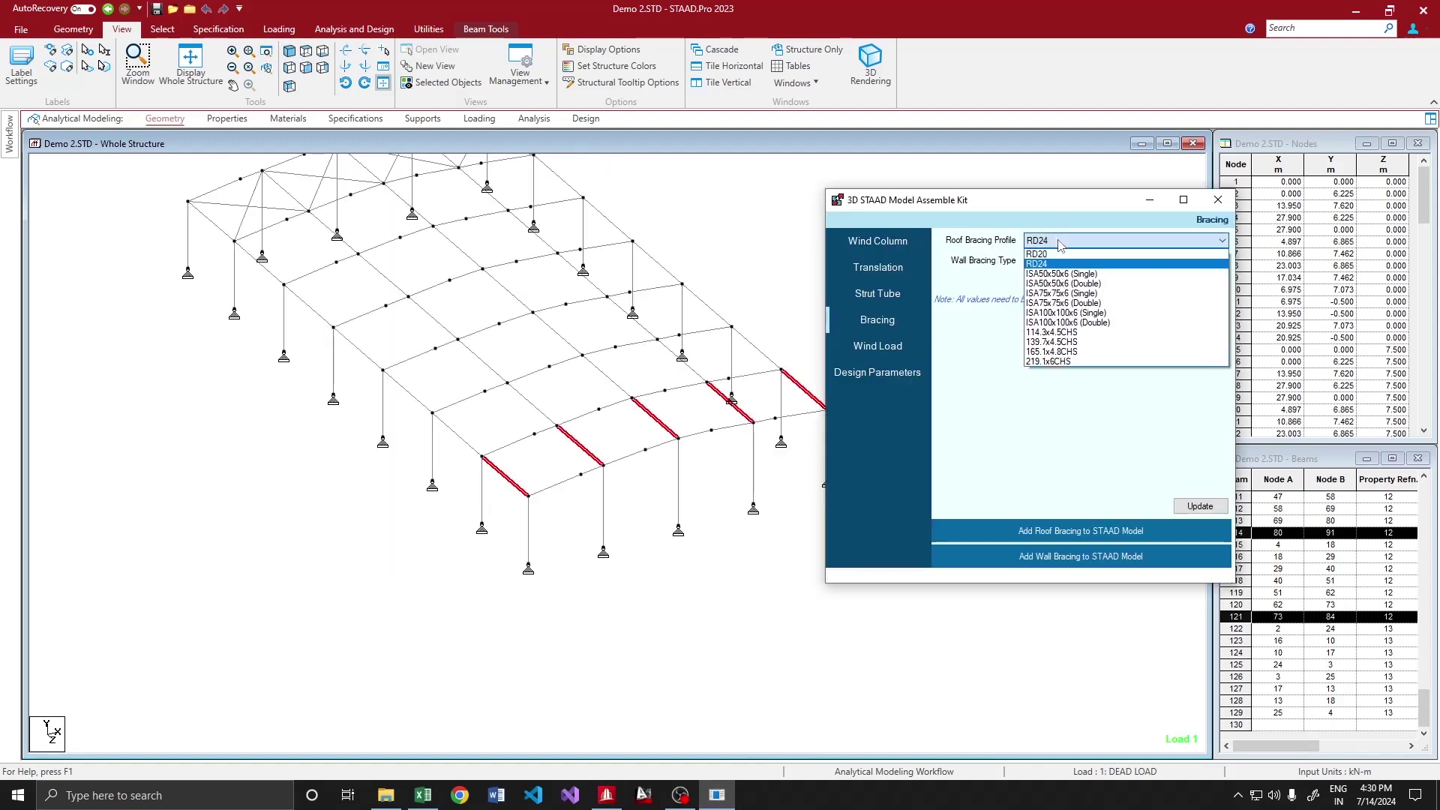
left_click(1068, 305)
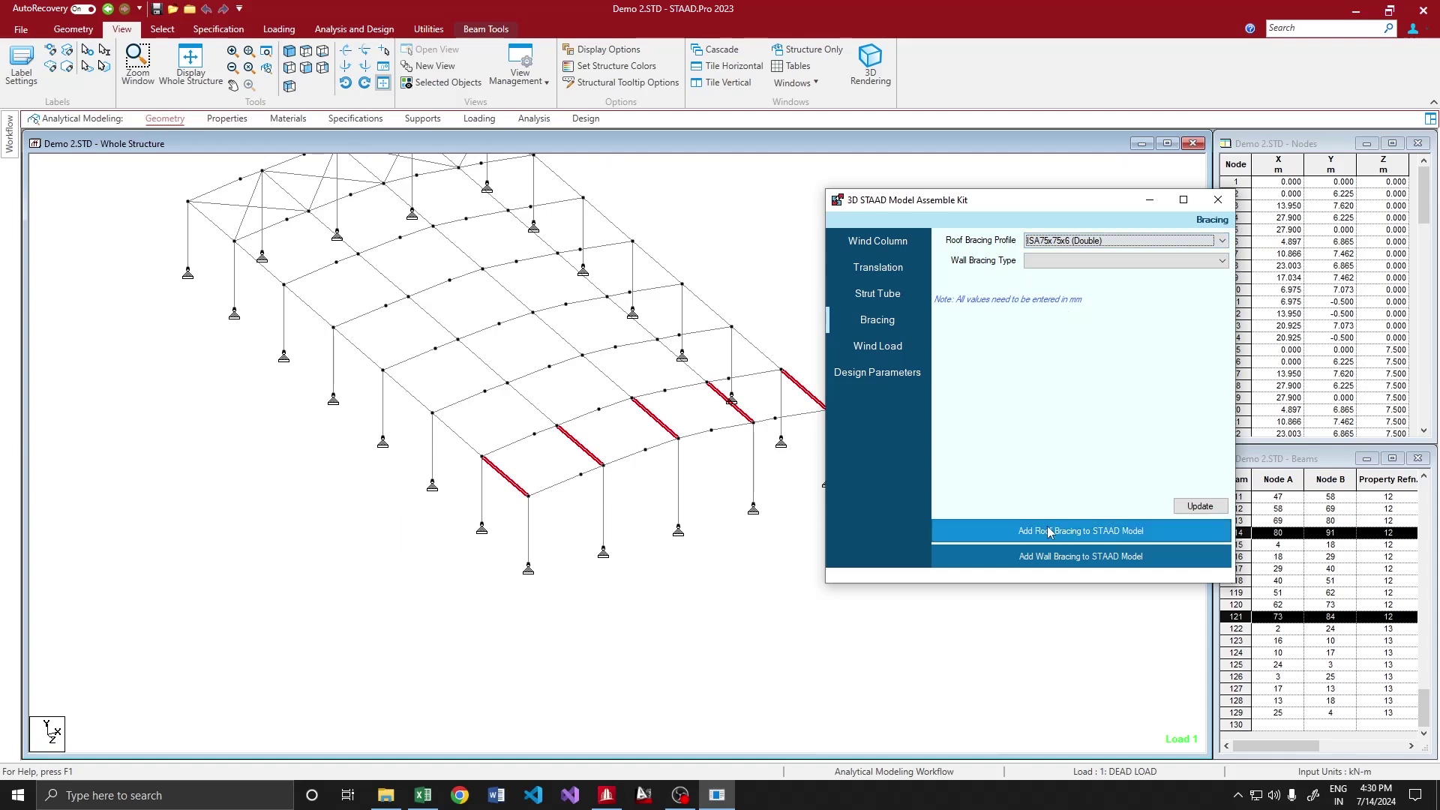
left_click(1175, 529)
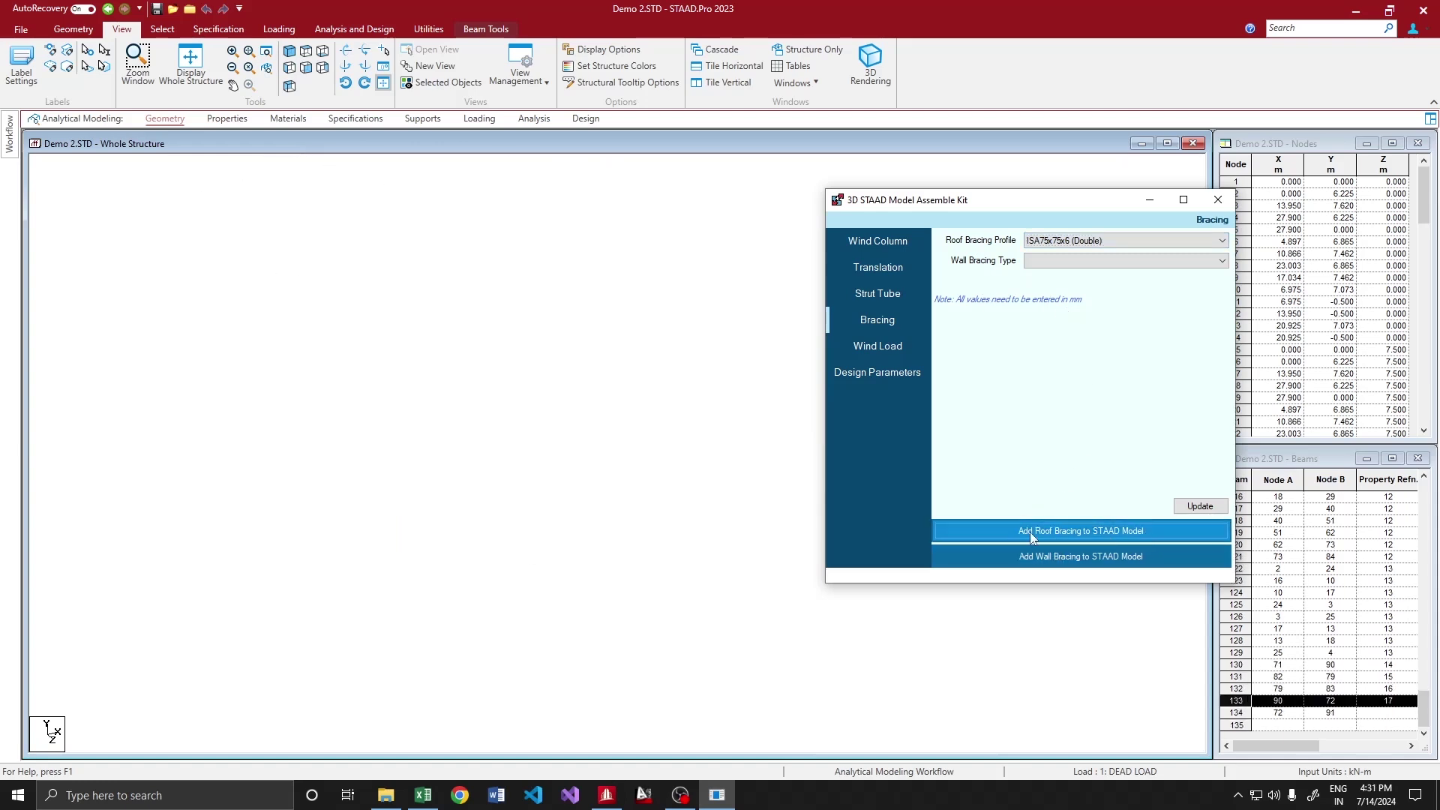
Check beam 132's details to confirm its ISA75x75x6 section
left_click(788, 450)
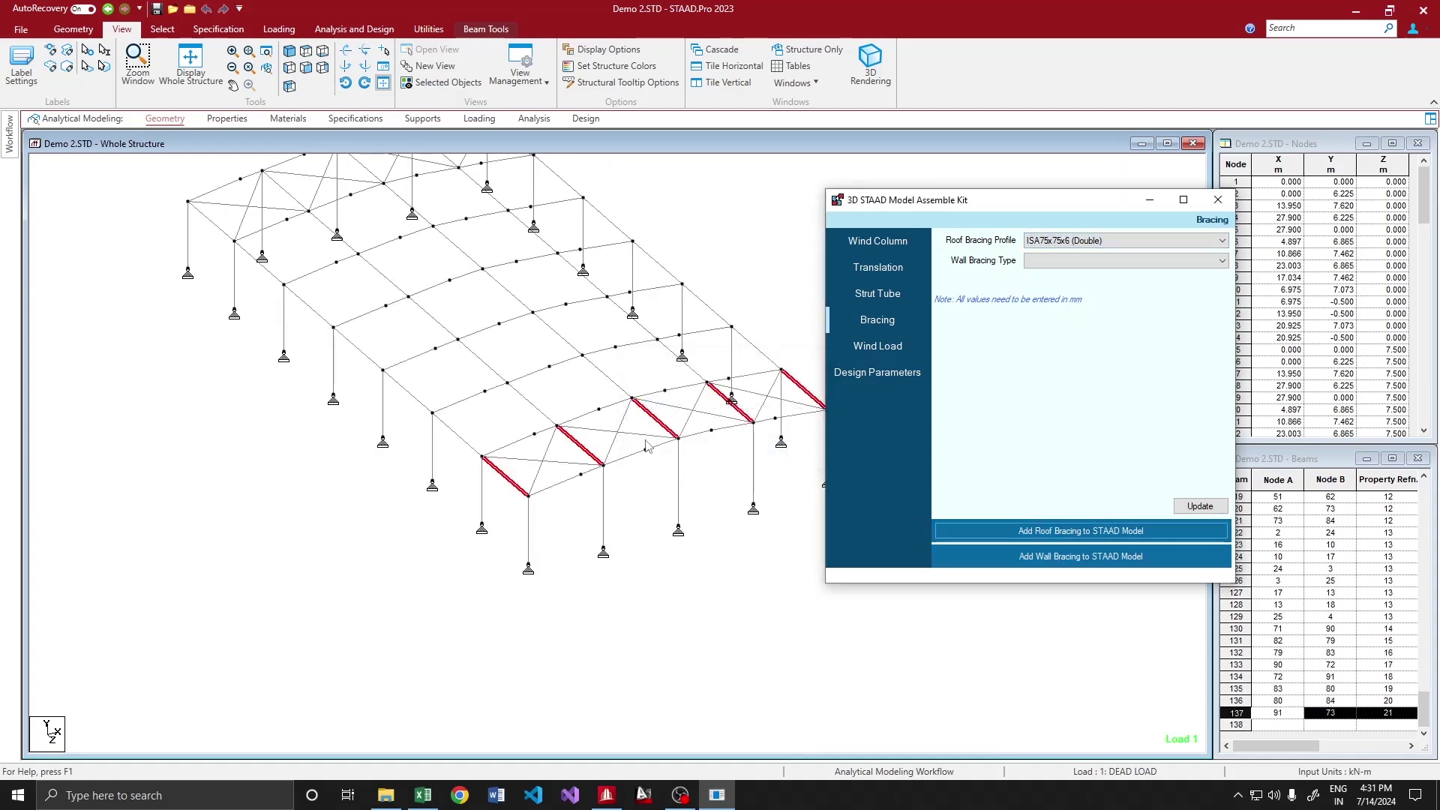
double_click(634, 390)
left_click(603, 259)
left_click(577, 259)
Close the beam 132 details and reload the model from the Assemble Kit
left_click(897, 234)
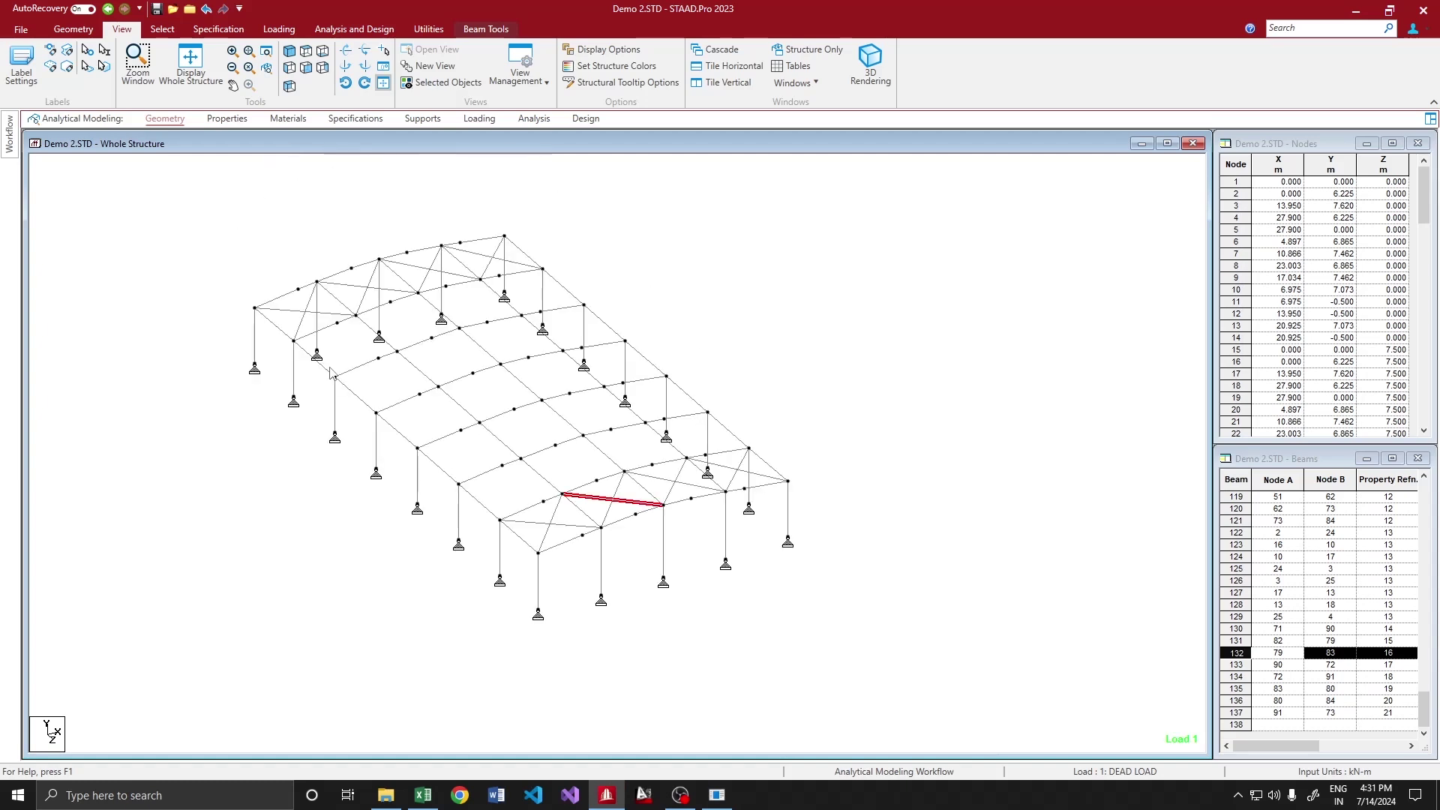
left_click(717, 795)
left_click(1199, 506)
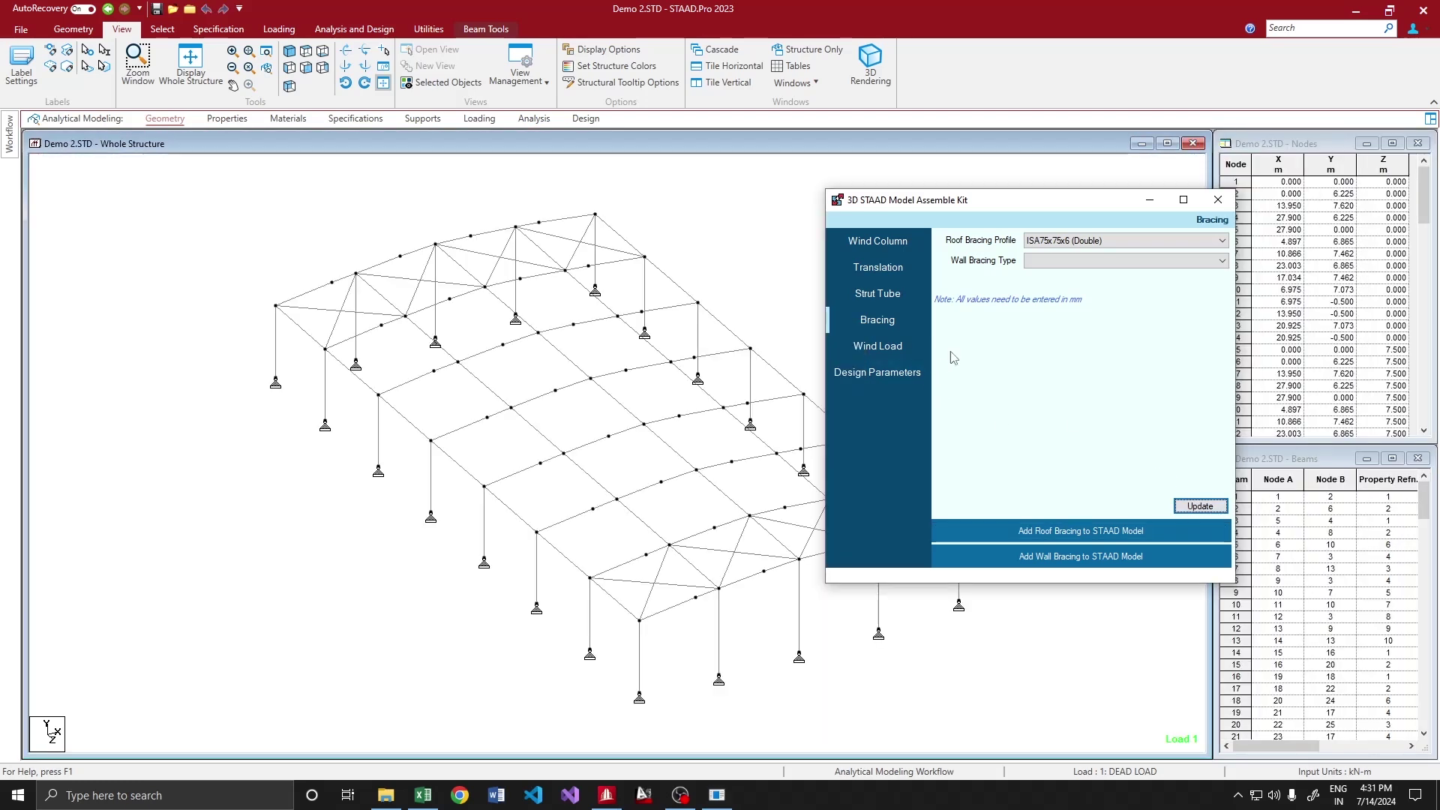
left_click(1061, 260)
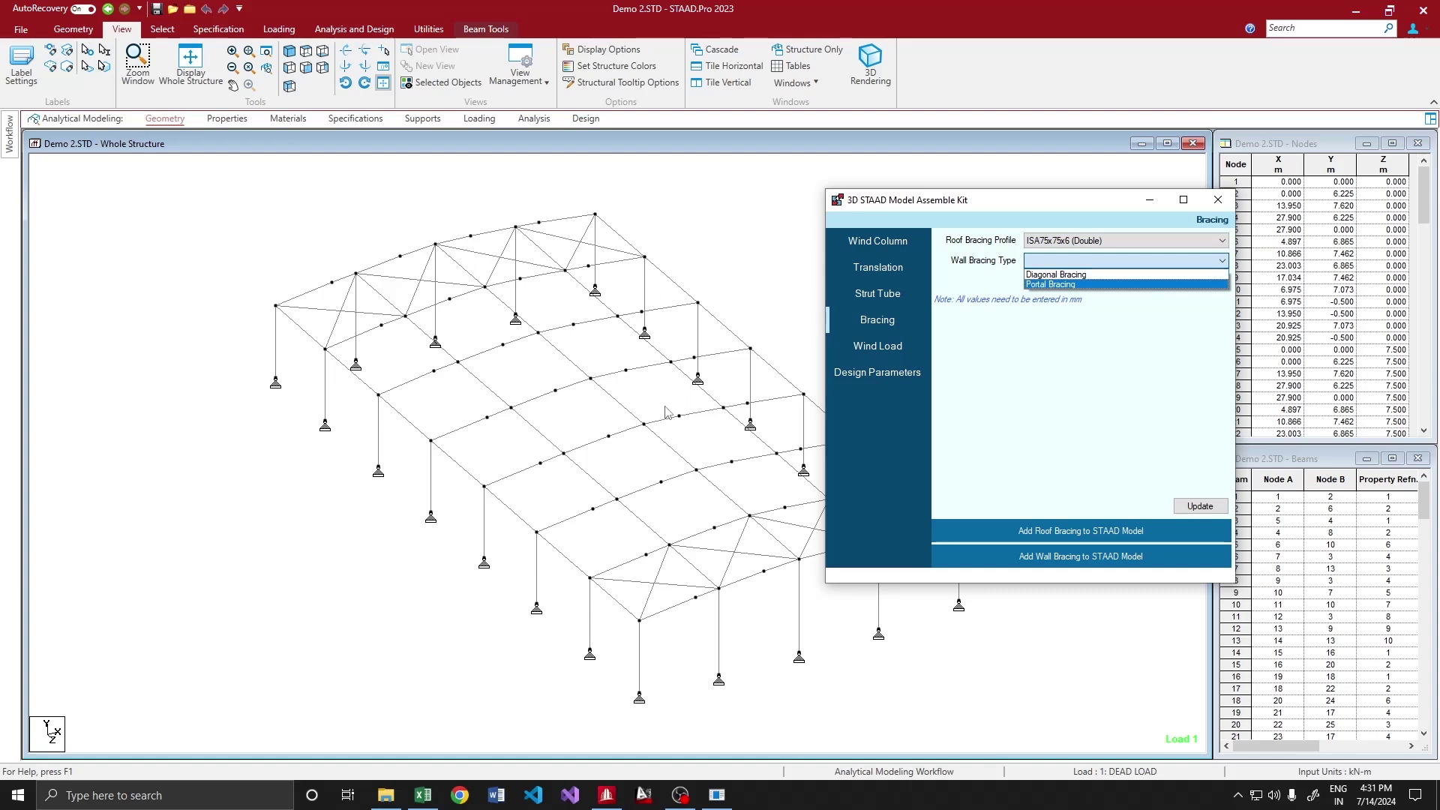
Delete the two unwanted beams and refresh the model from the Bracing page
middle_click_drag(511, 469, 482, 463)
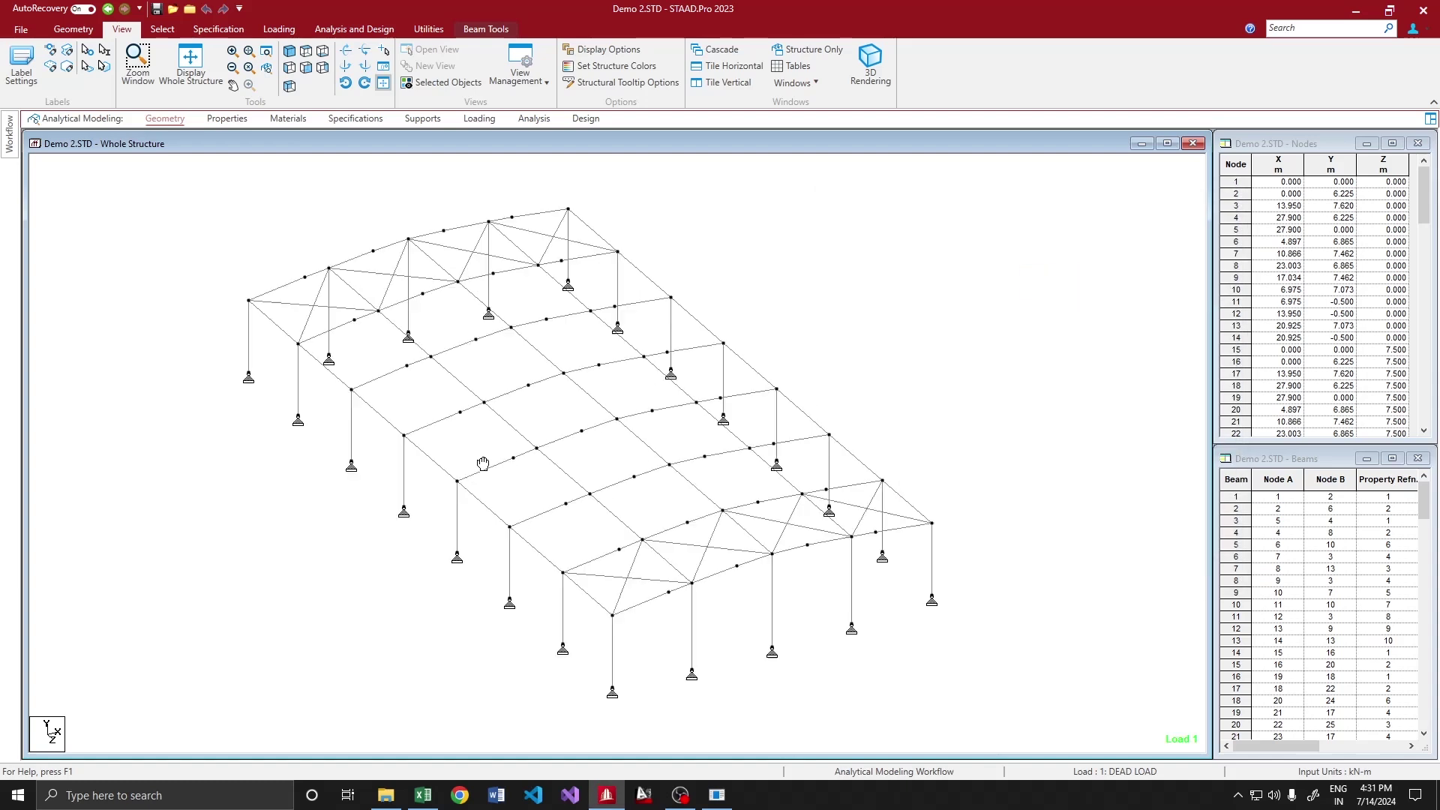
left_click(717, 795)
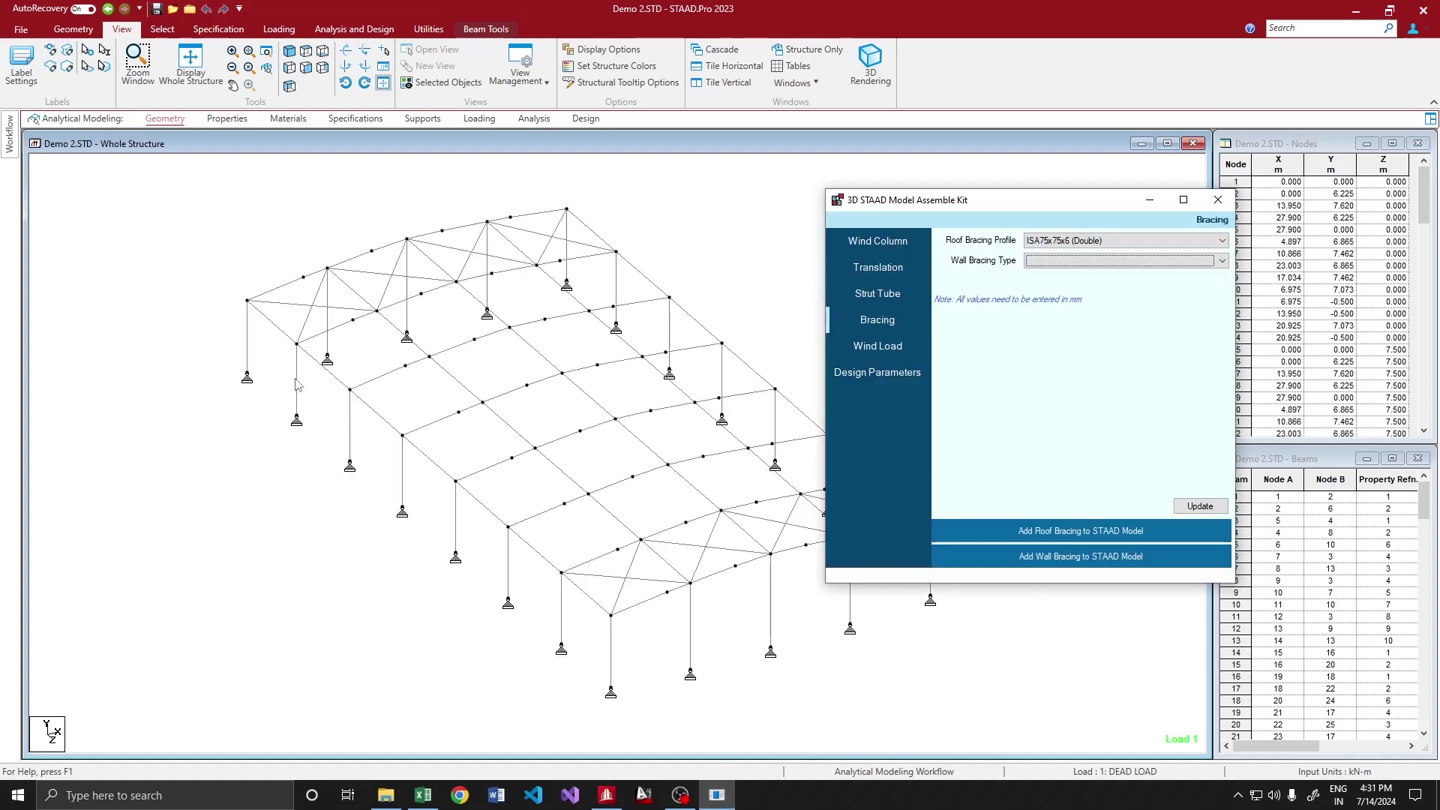
left_click(270, 334)
left_click(602, 601, "ctrl")
key("Delete")
key("Return")
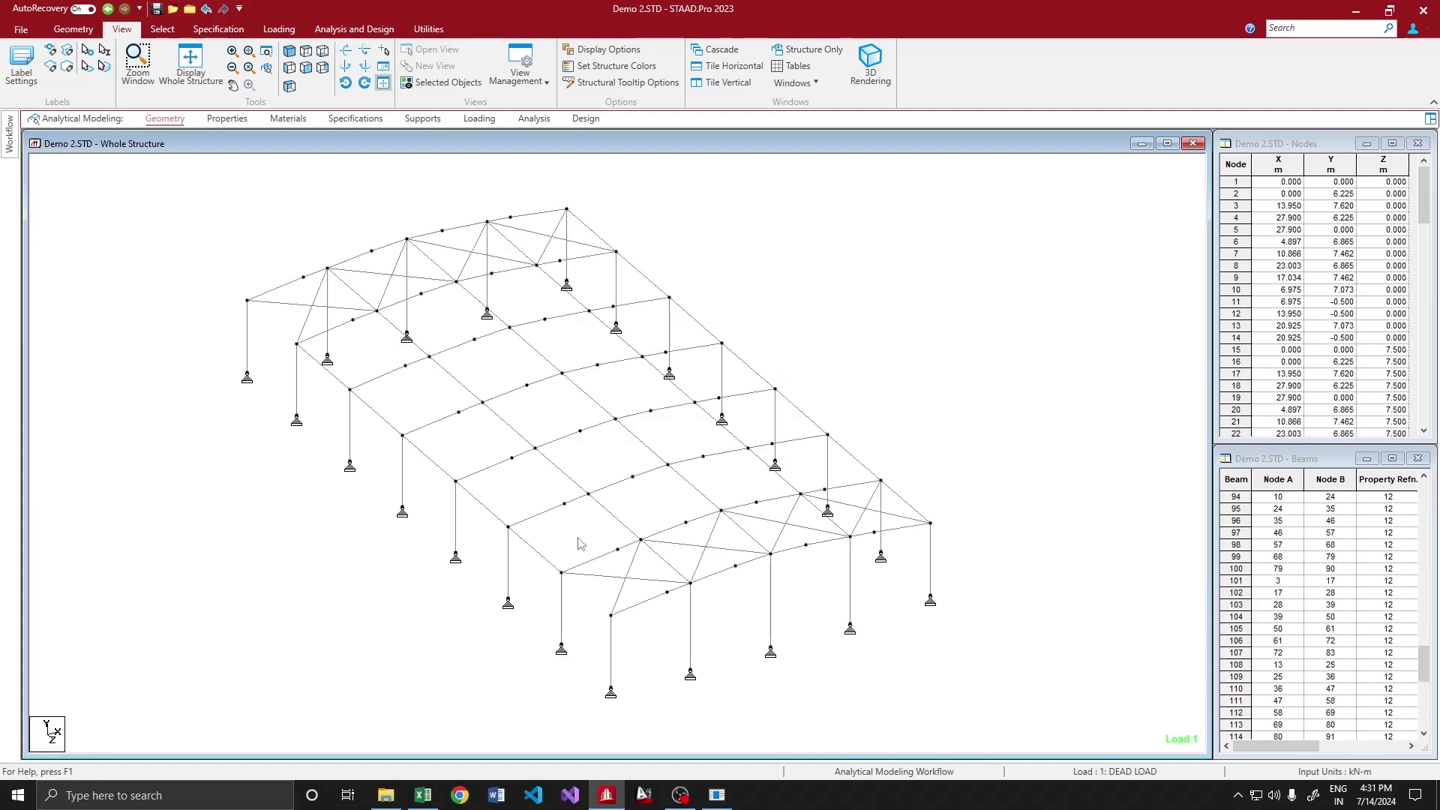
left_click(716, 795)
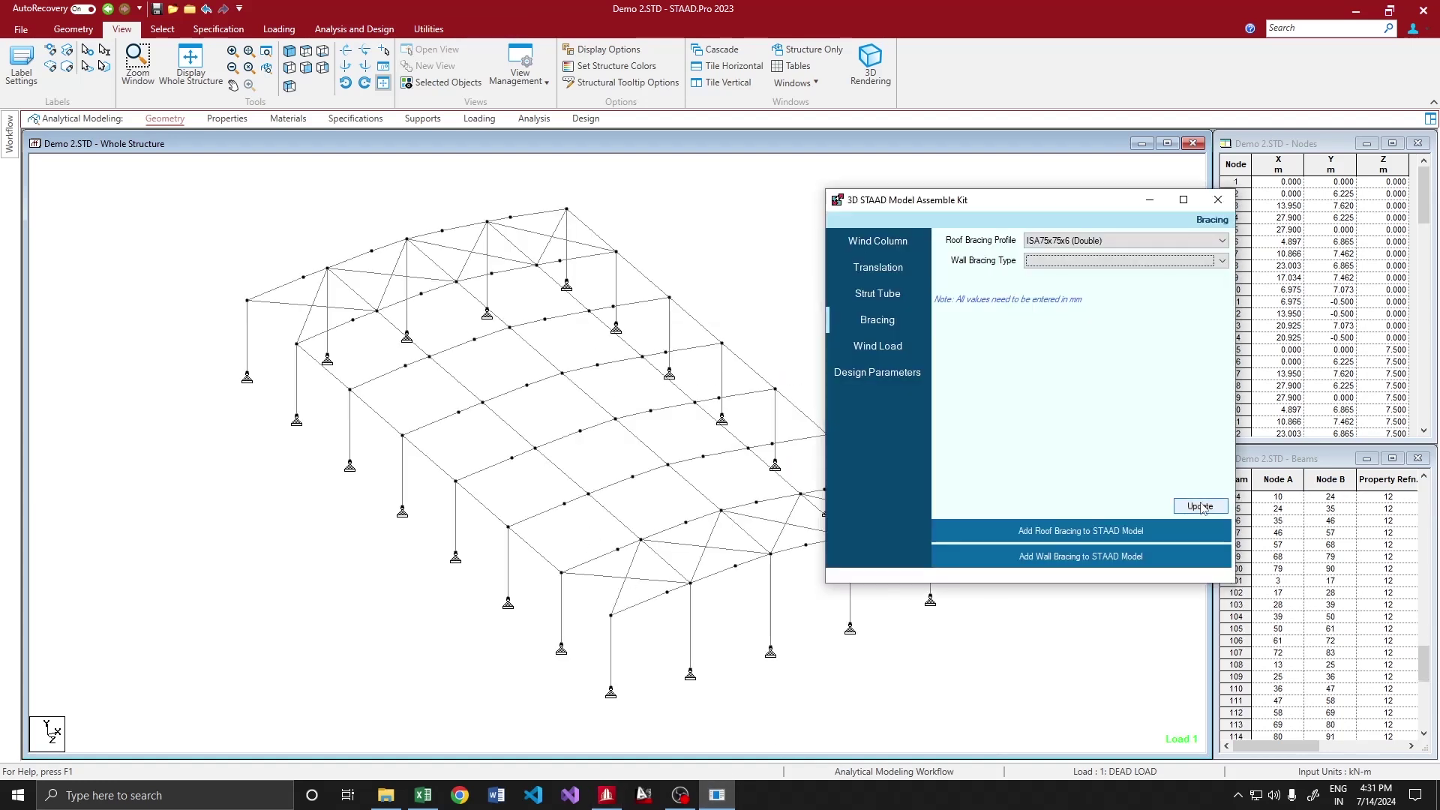
left_click(1200, 507)
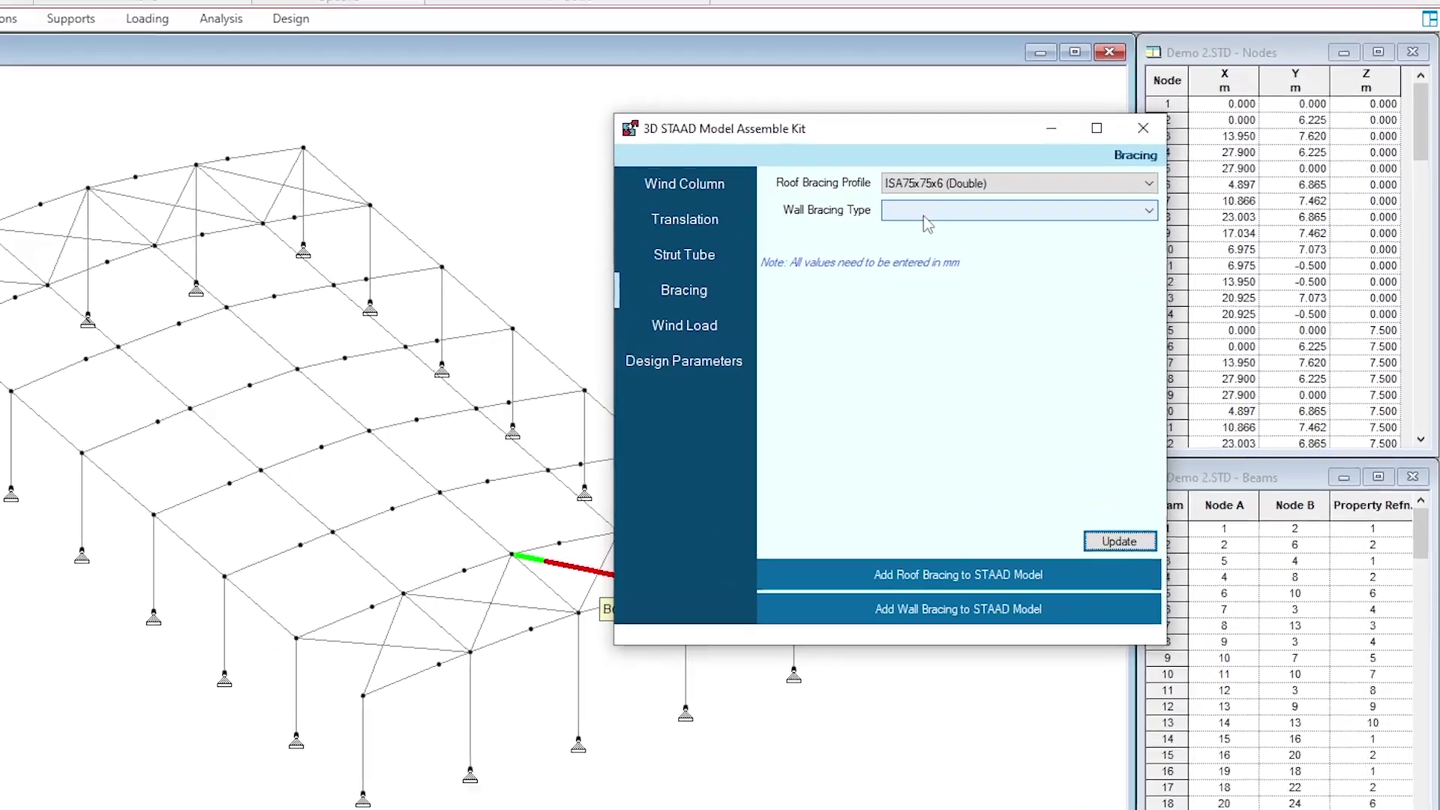
Set wall bracing type to Portal Bracing and fill the P-COL sizes (262, 5, 412, 150, 6)
left_click(1030, 252)
left_click(1034, 266)
left_click(1029, 253)
left_click(821, 211)
left_click(724, 308)
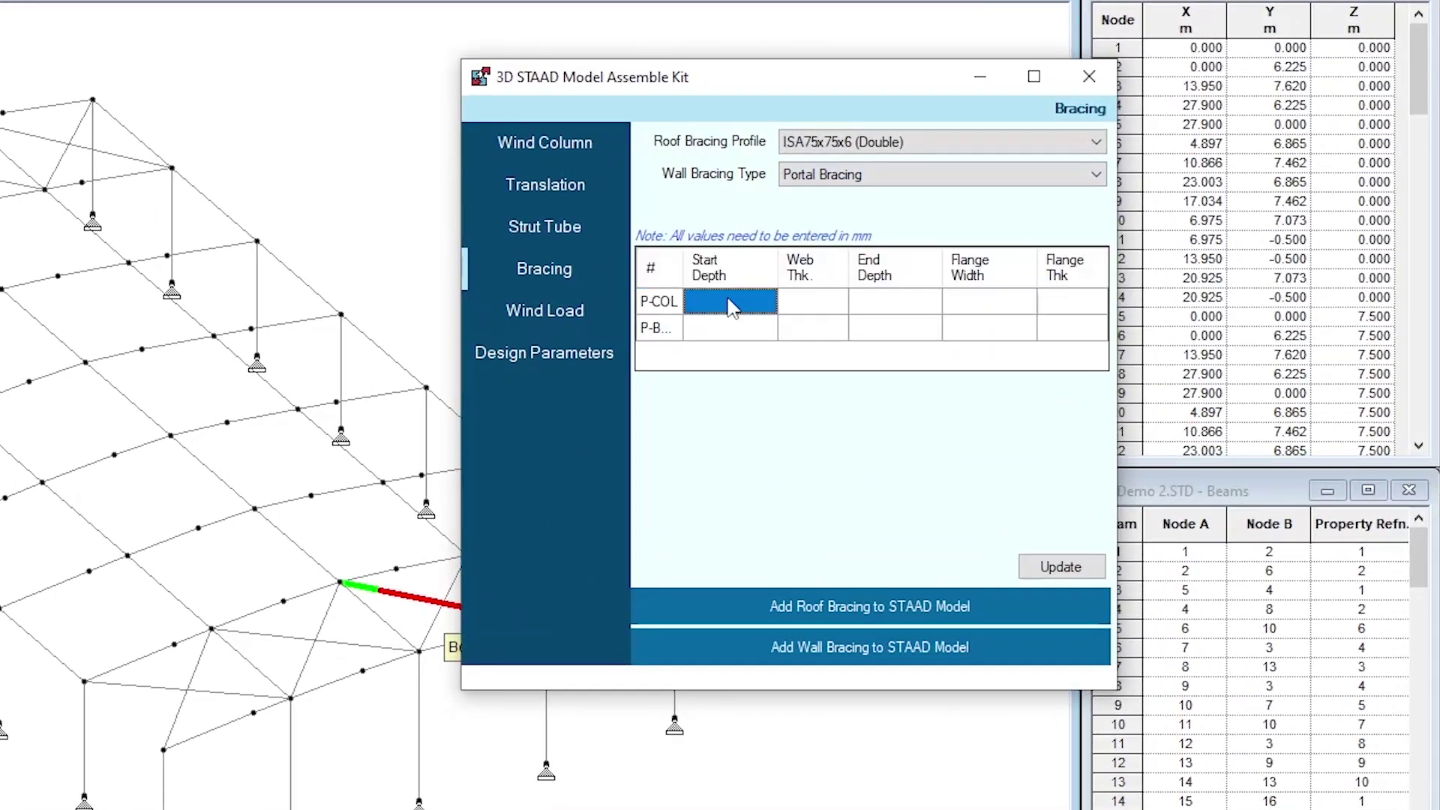
double_click(682, 285)
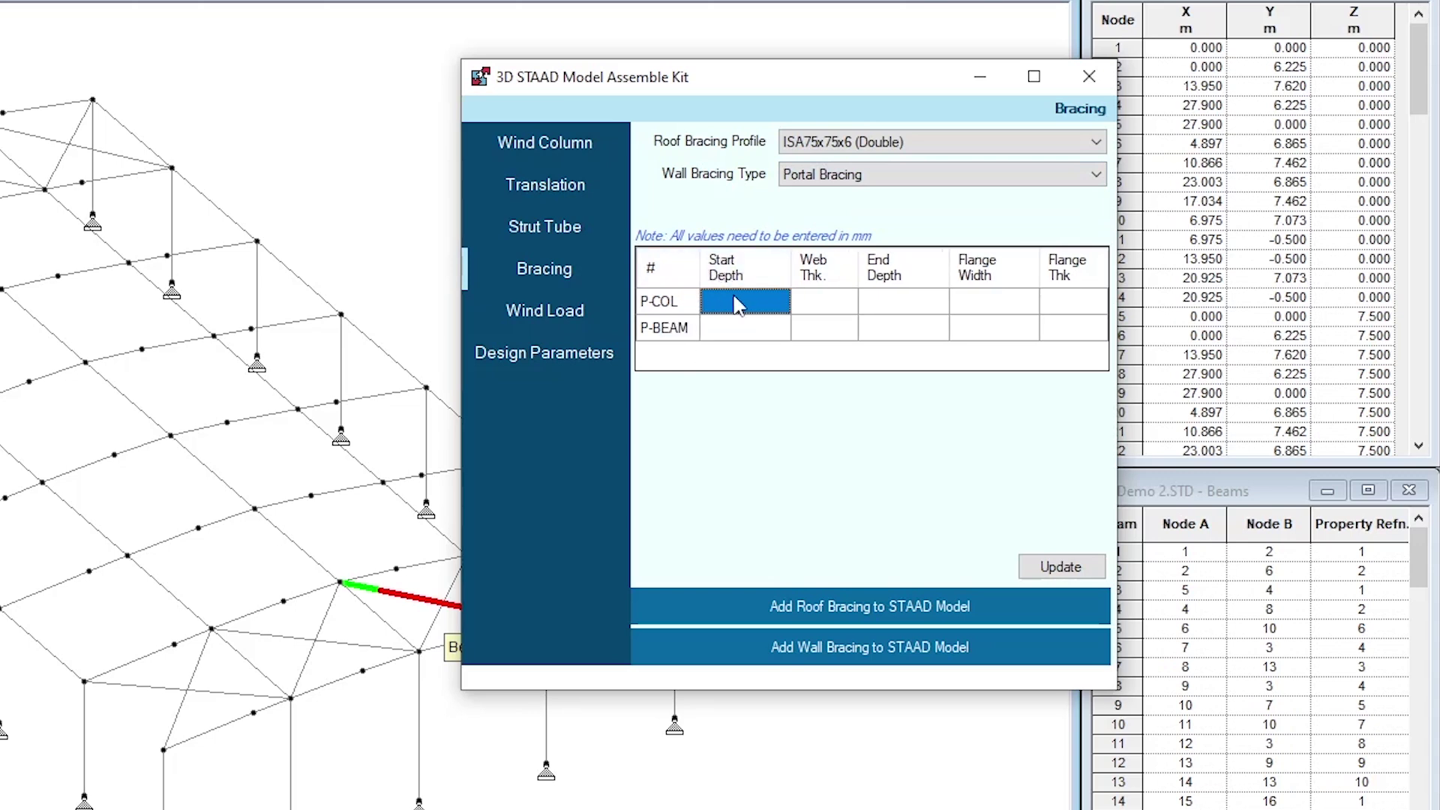
type("262")
key("Tab")
type("5")
key("Tab")
type("412")
key("Tab")
type("150")
key("Tab")
type("6")
key("Tab")
Fill the P-BEAM row with 412, 5, 412, 150 and 6
key("Tab")
type("412")
key("Tab")
type("5")
key("Tab")
type("412")
key("Tab")
type("150")
key("Tab")
type("6")
key("Tab")
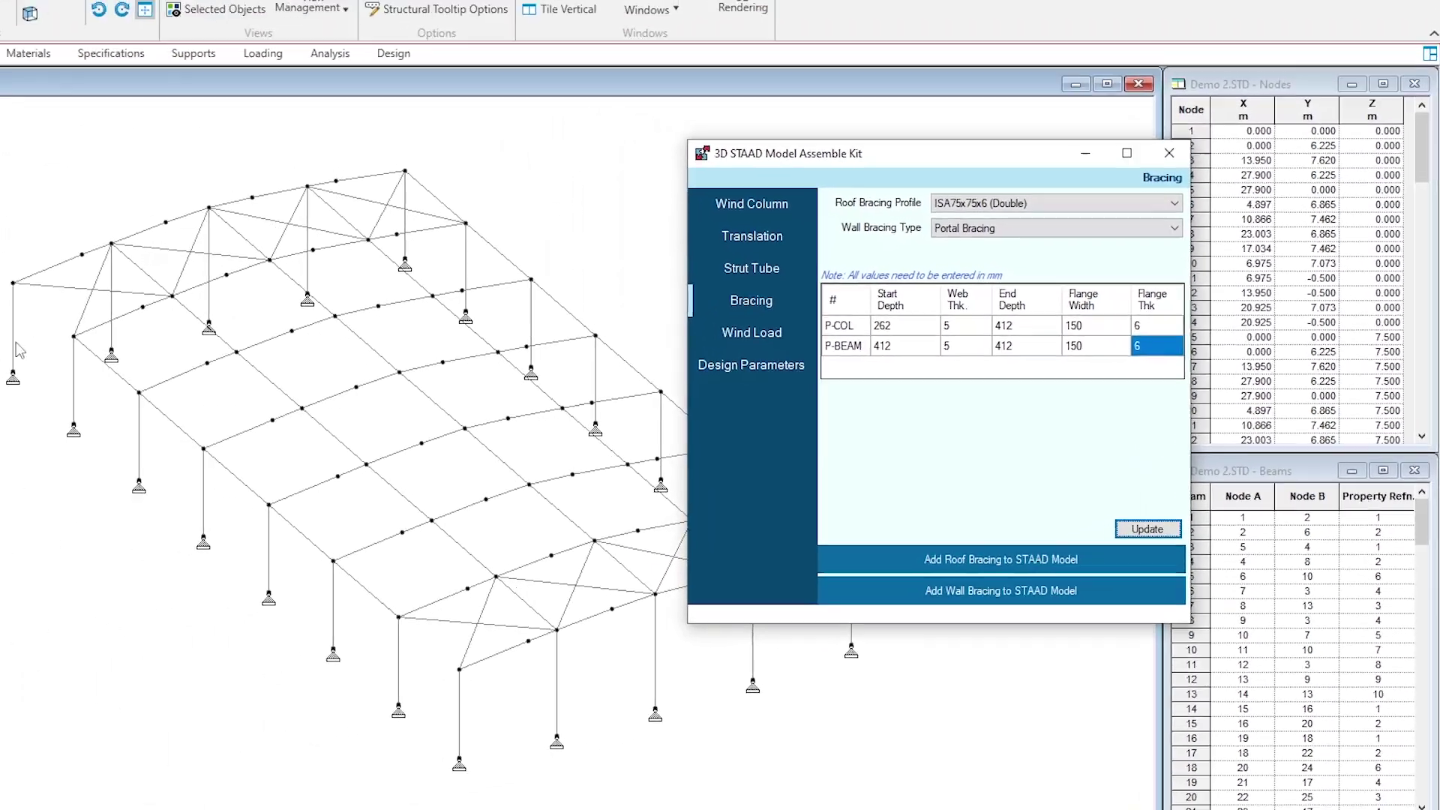
key("Return")
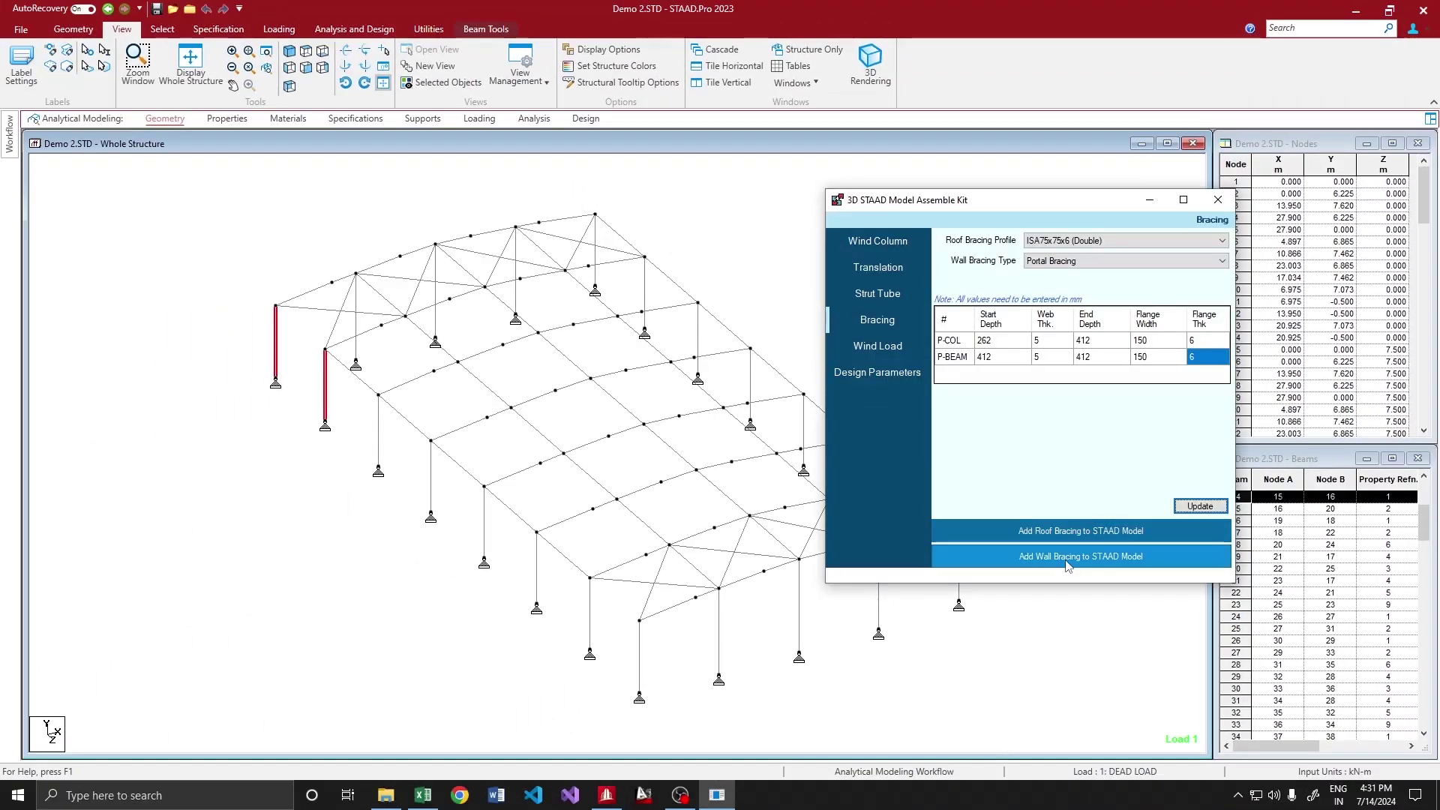
Add portal wall bracing to the model and between the far-end column pair
left_click(1068, 564)
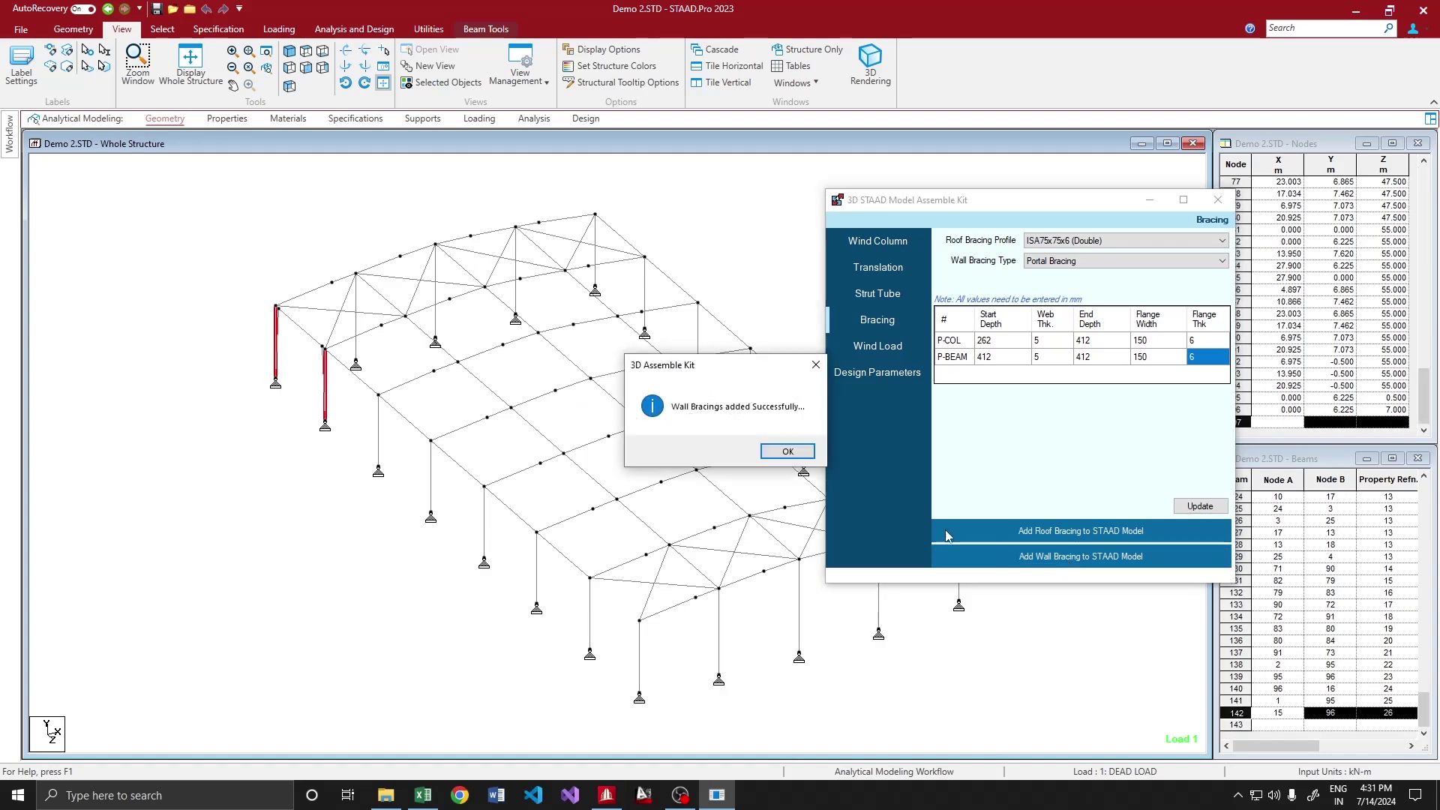
left_click(788, 451)
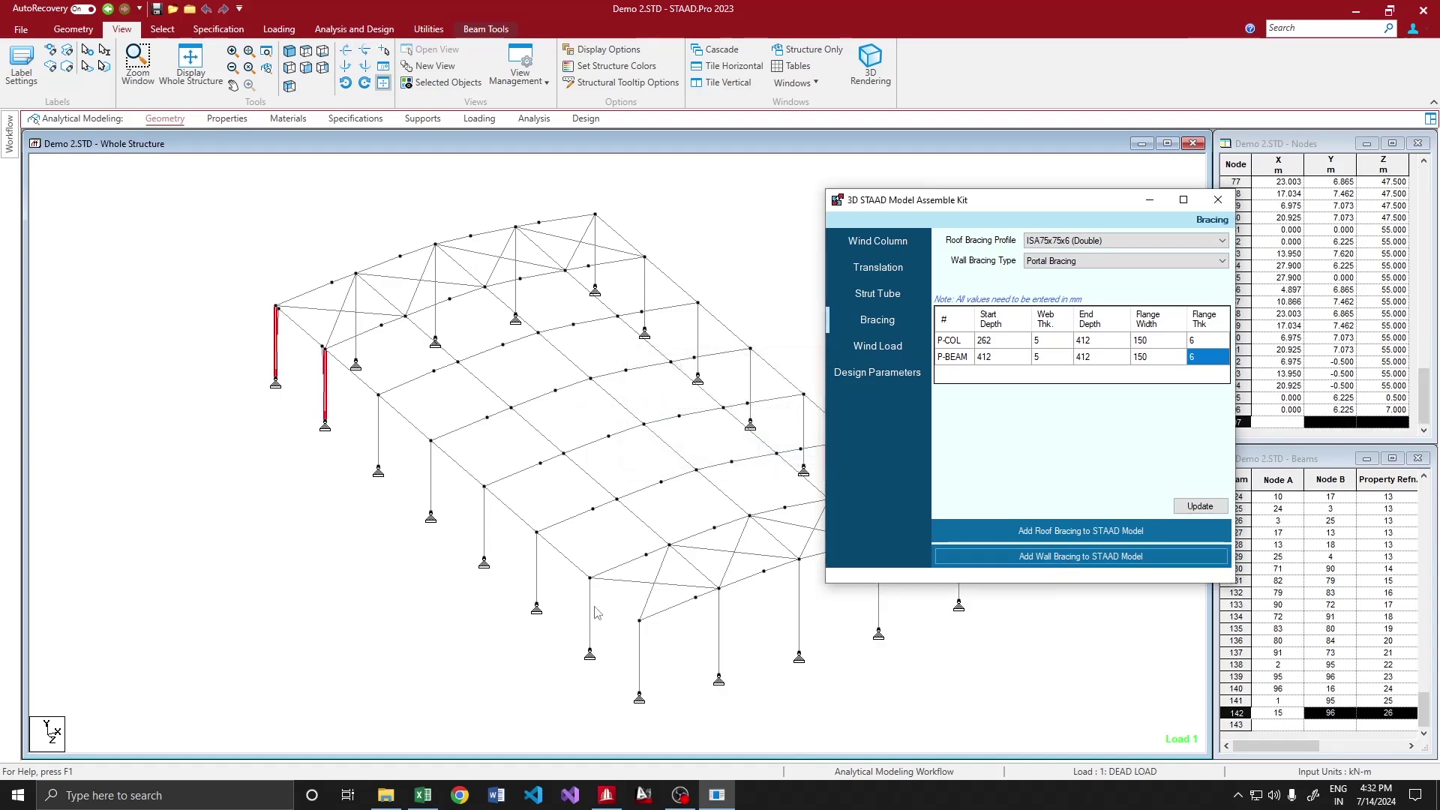
left_click(590, 609)
left_click(641, 642, "ctrl")
key("alt+Tab")
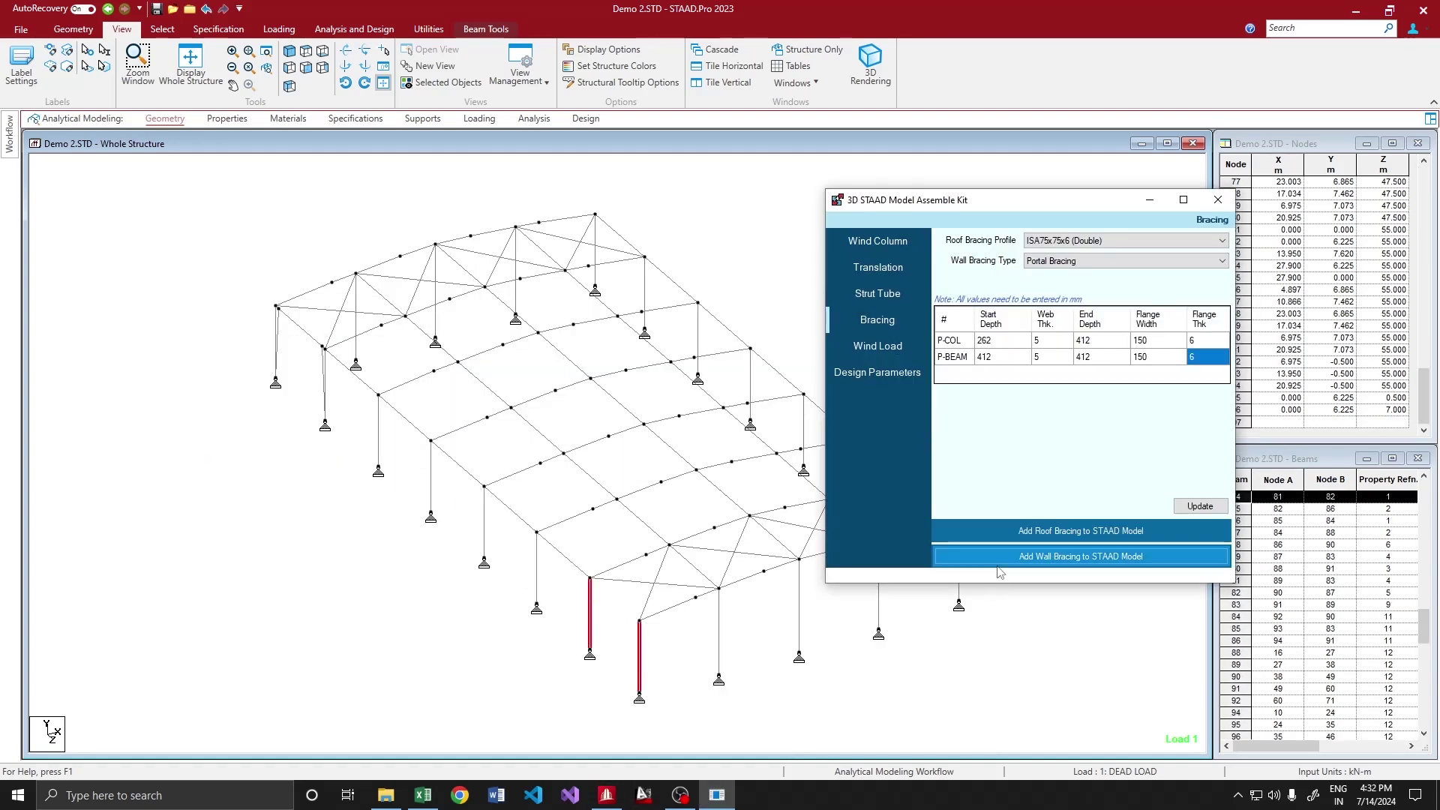
left_click(1067, 556)
left_click(784, 451)
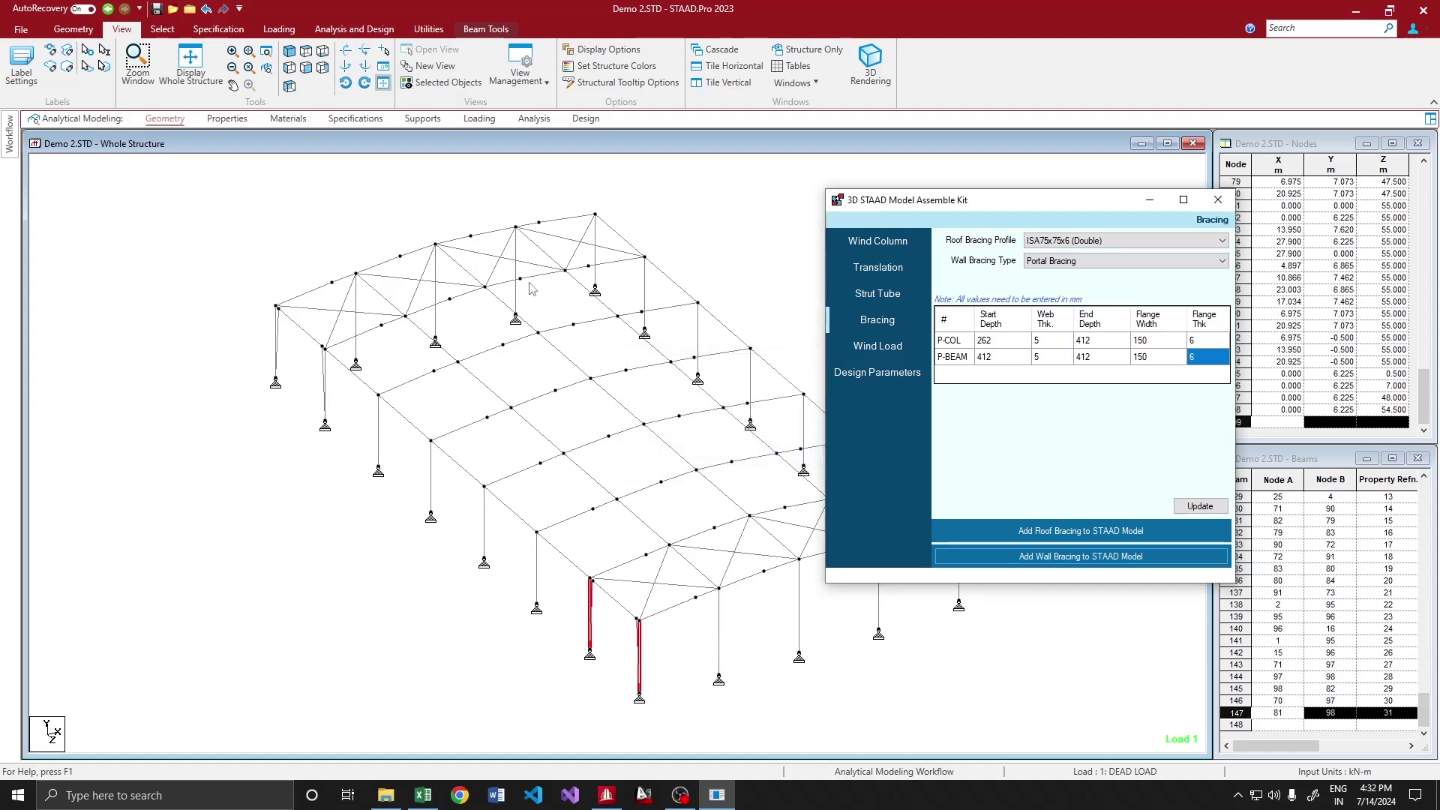
left_click(558, 169)
middle_click_drag(561, 174, 492, 309)
key("alt+Tab")
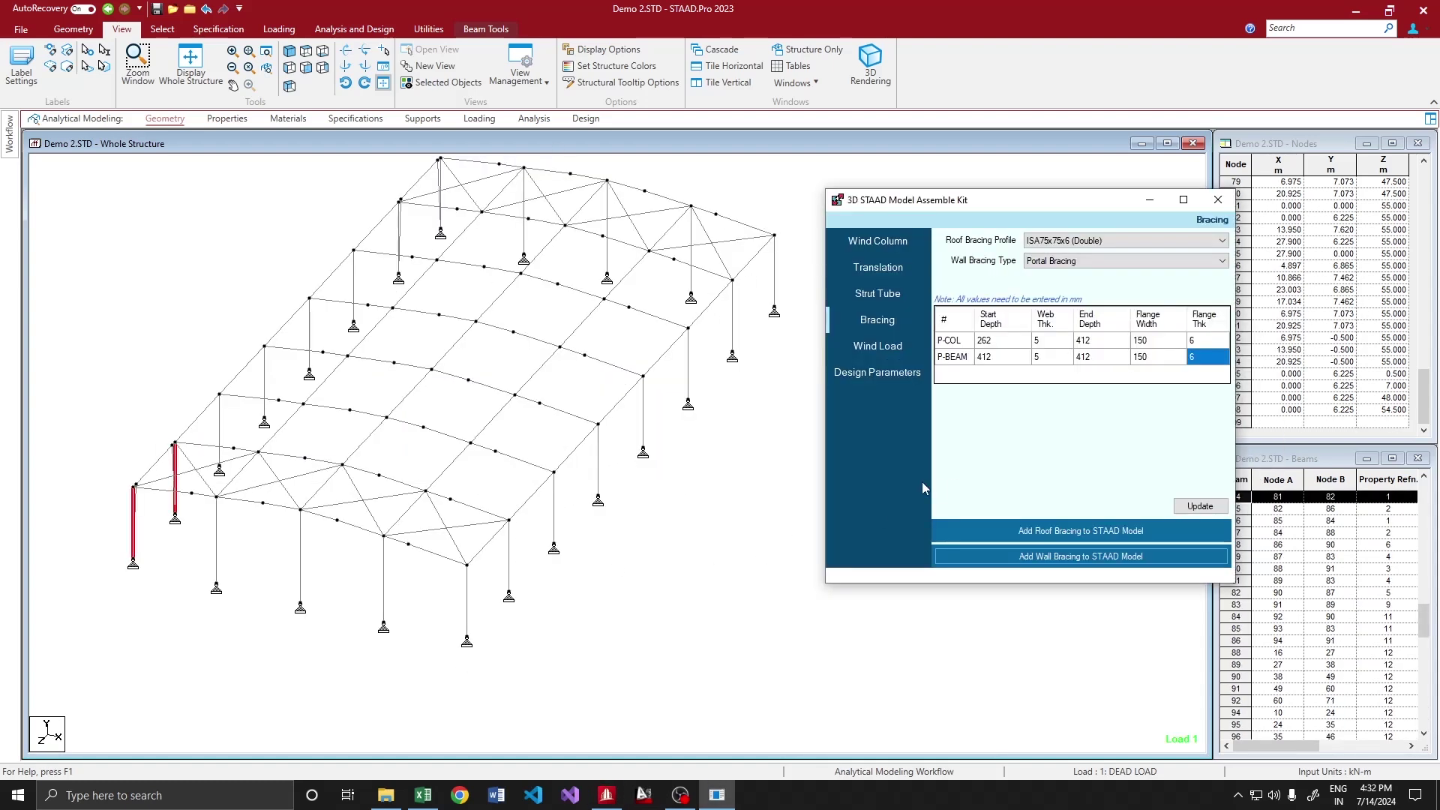
Add Diagonal Bracing with a 139.7x4.5CHS profile between the first column pair
left_click(1117, 260)
left_click(1057, 282)
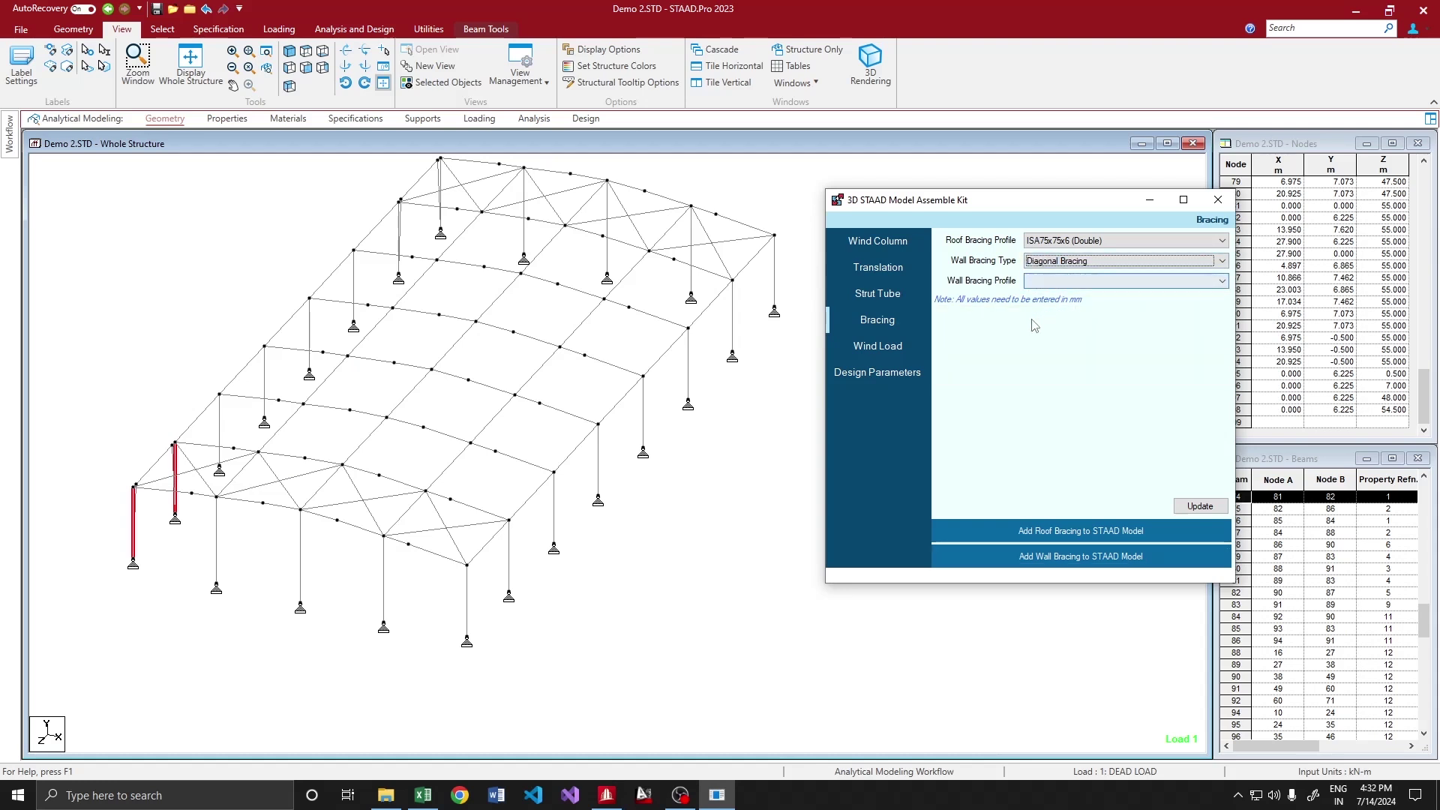
left_click(1057, 280)
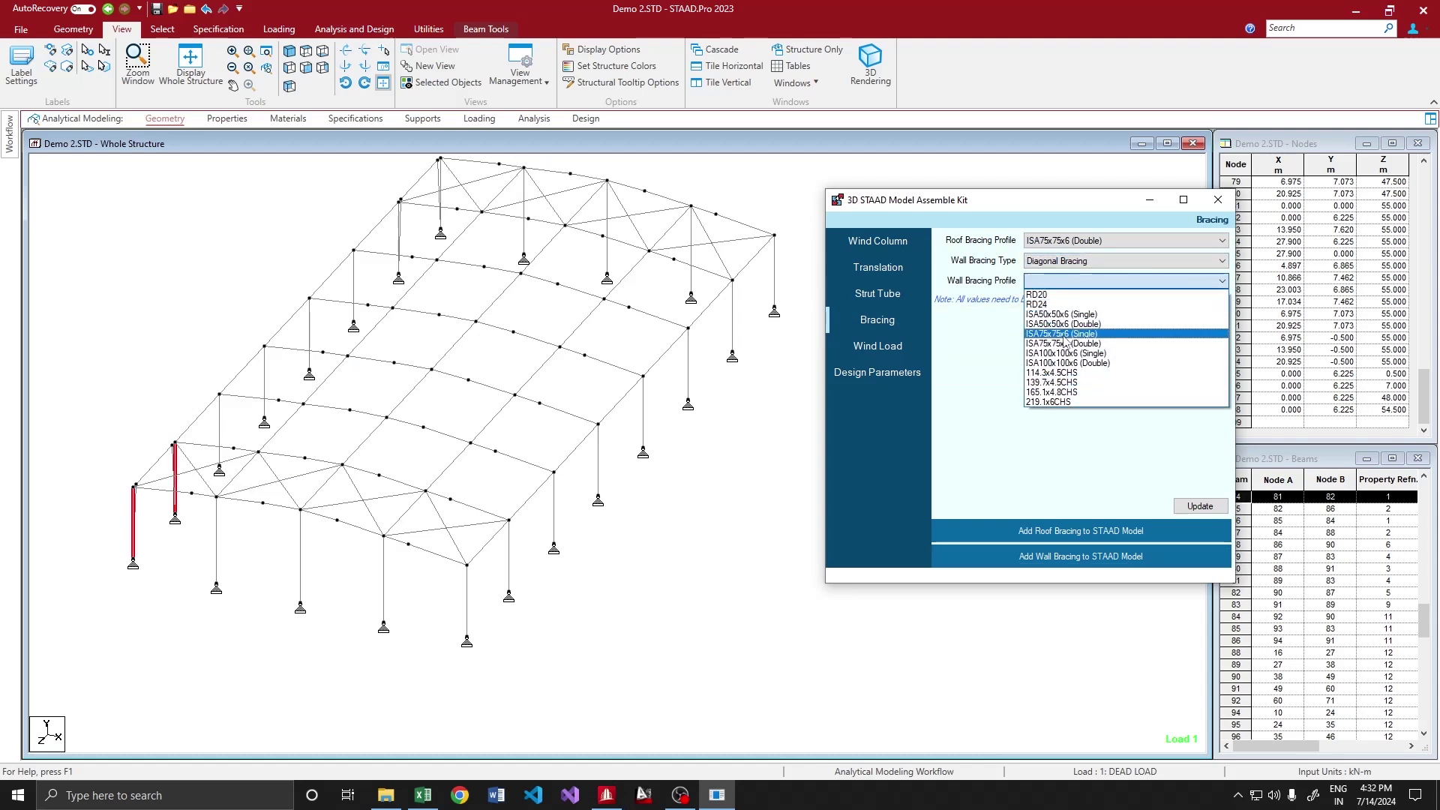
left_click(1053, 382)
left_click(466, 608)
left_click(510, 563, "ctrl")
key("alt+Tab")
left_click(1058, 558)
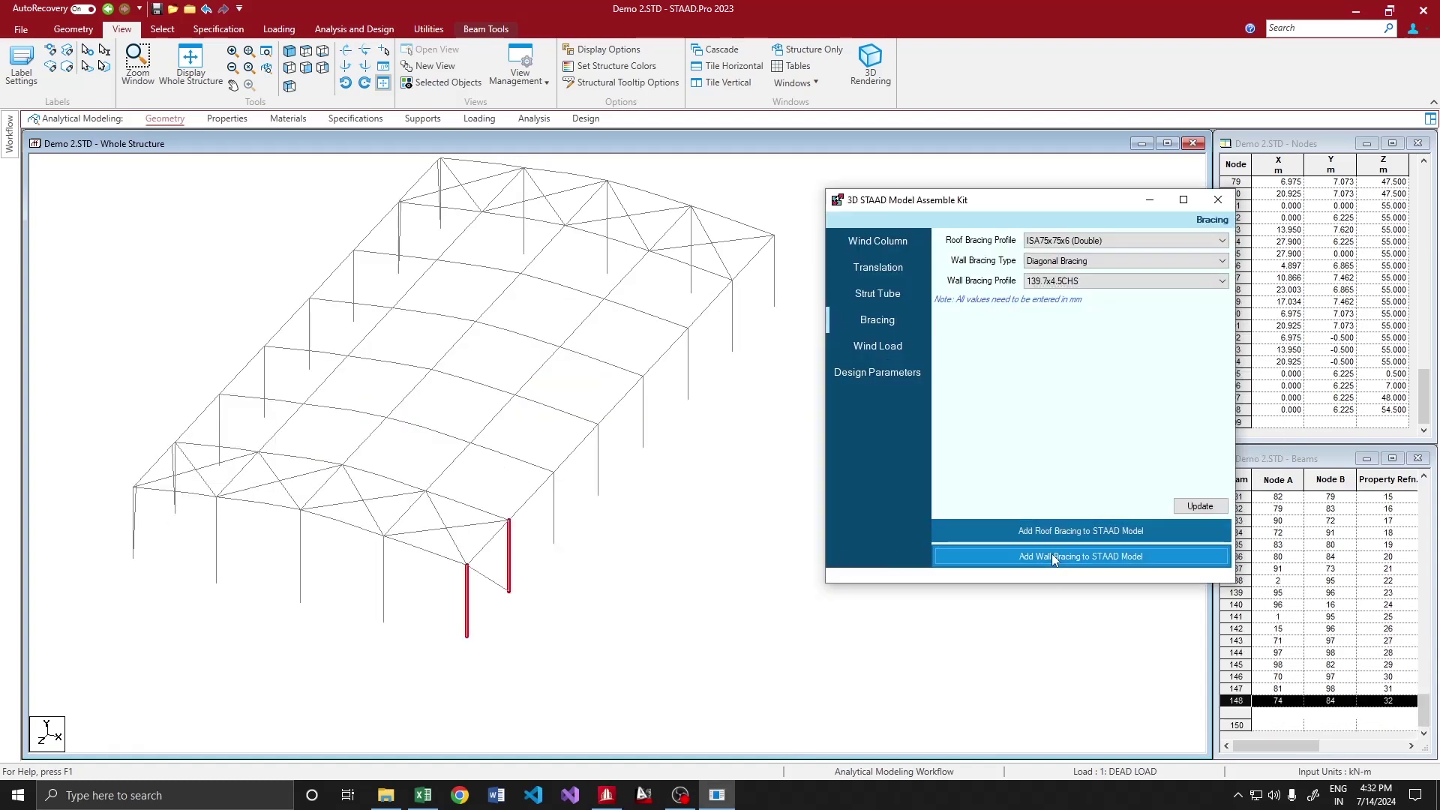
left_click(783, 450)
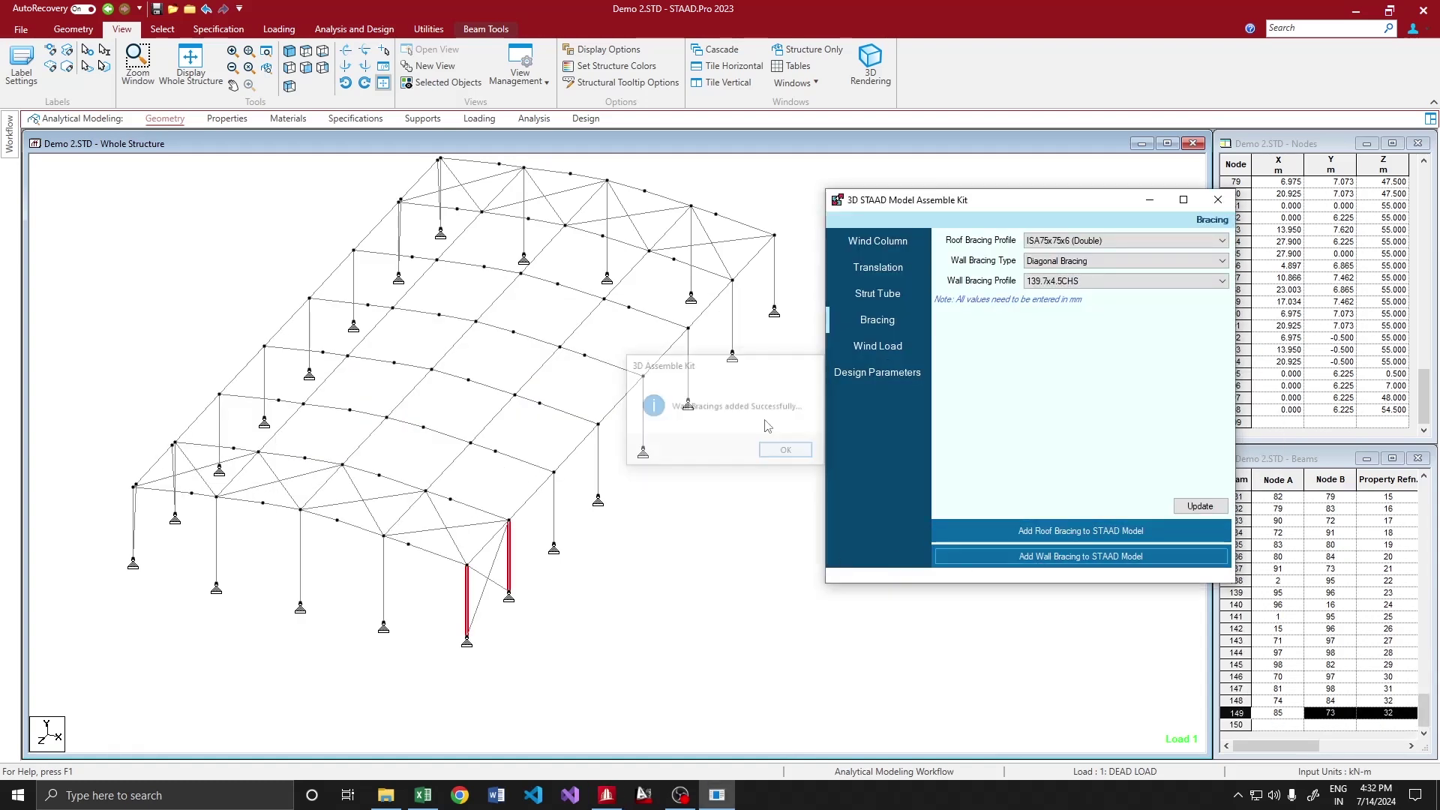
Add the same diagonal bracing between a far-end column pair, then rotate to check it
left_click(731, 339)
left_click(773, 279, "ctrl")
key("alt+Tab")
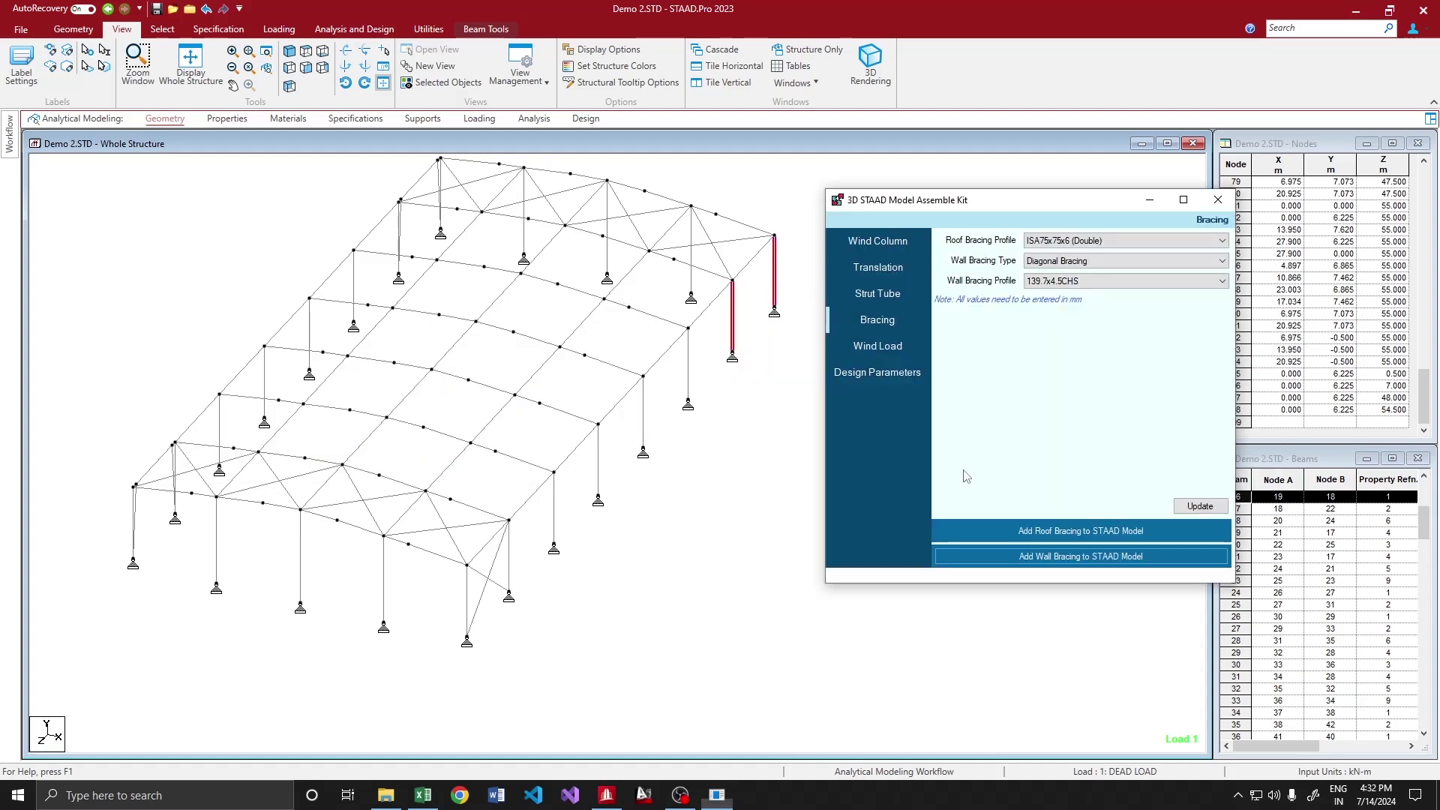
left_click(1053, 556)
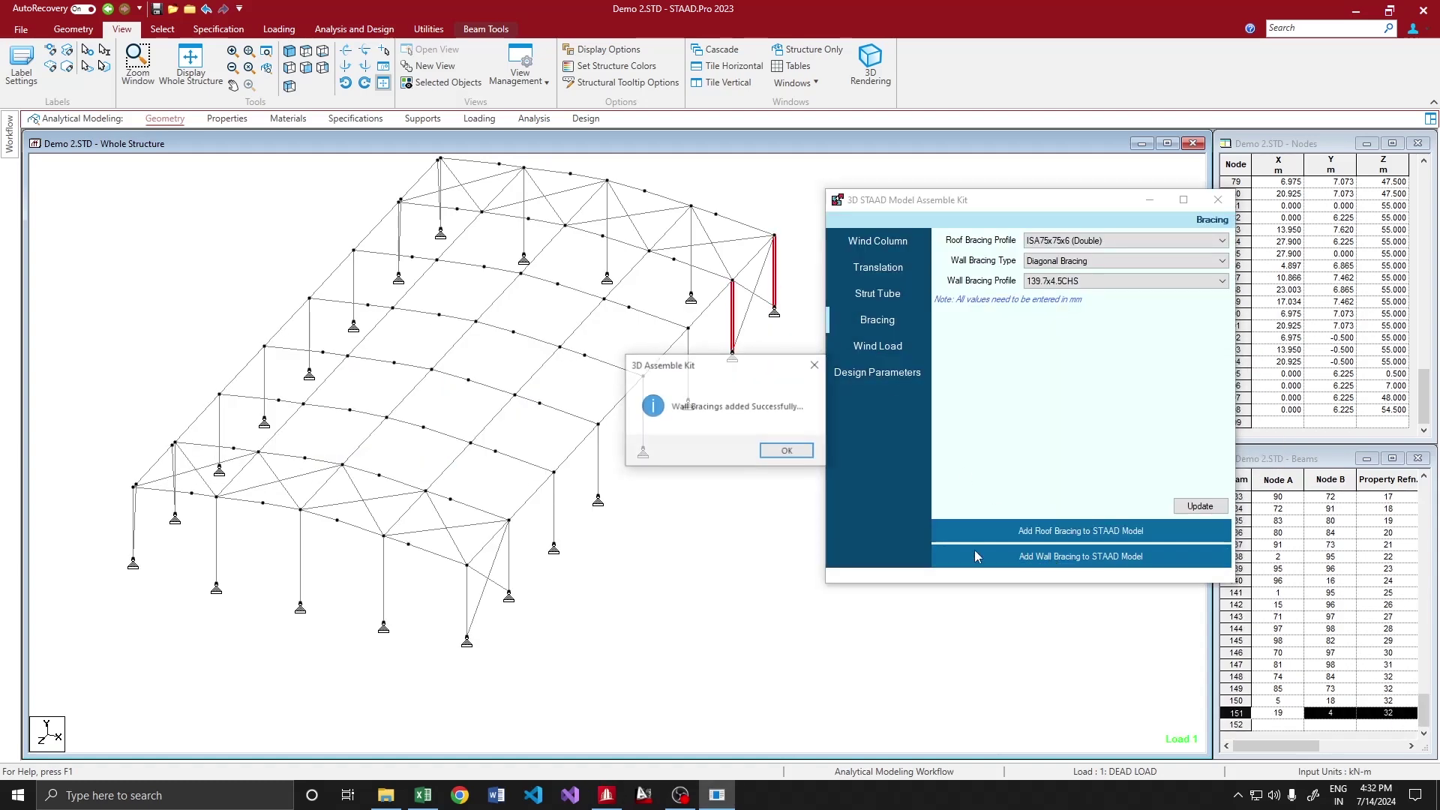
left_click(783, 451)
key("Tab")
key("Tab")
key("Tab")
key("shift+Tab")
left_click(711, 202)
key("Right")
key("Right")
key("Right")
key("Right")
key("Right")
key("Right")
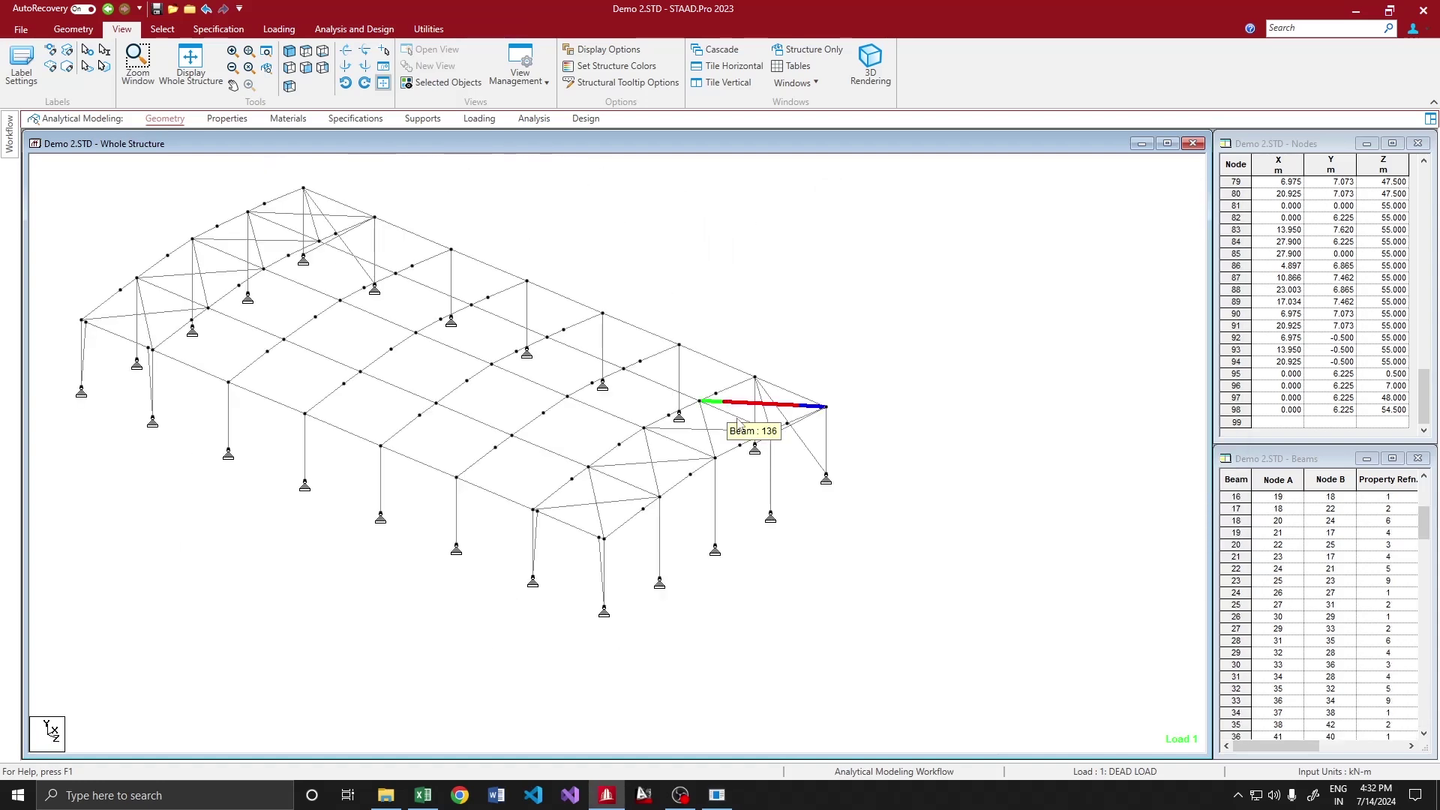
Open the kit's Wind Load page and scroll through the empty LC1–LC8 coefficient table
left_click(717, 795)
left_click(877, 346)
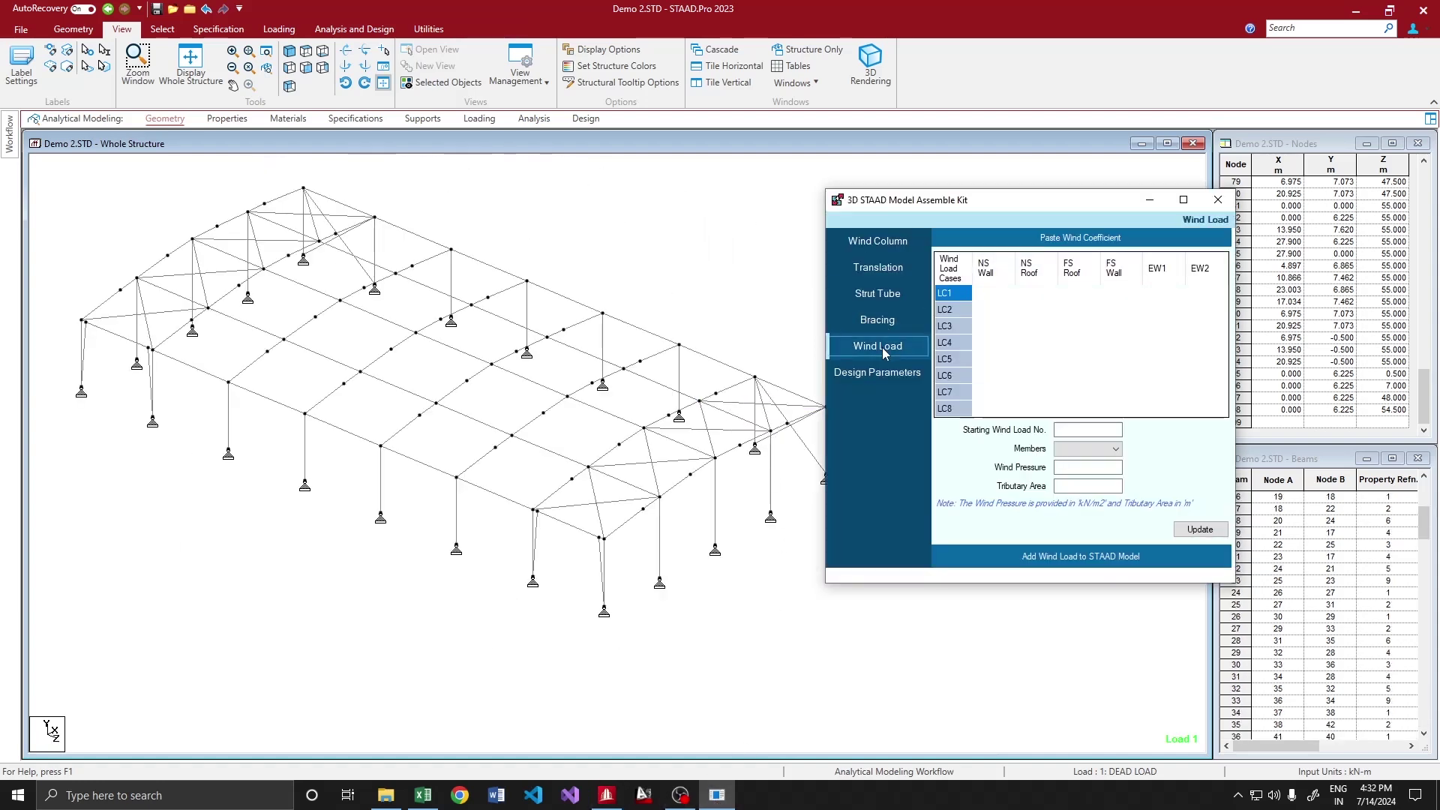
left_click(876, 372)
left_click(878, 346)
scroll(647, 361, "down", 2)
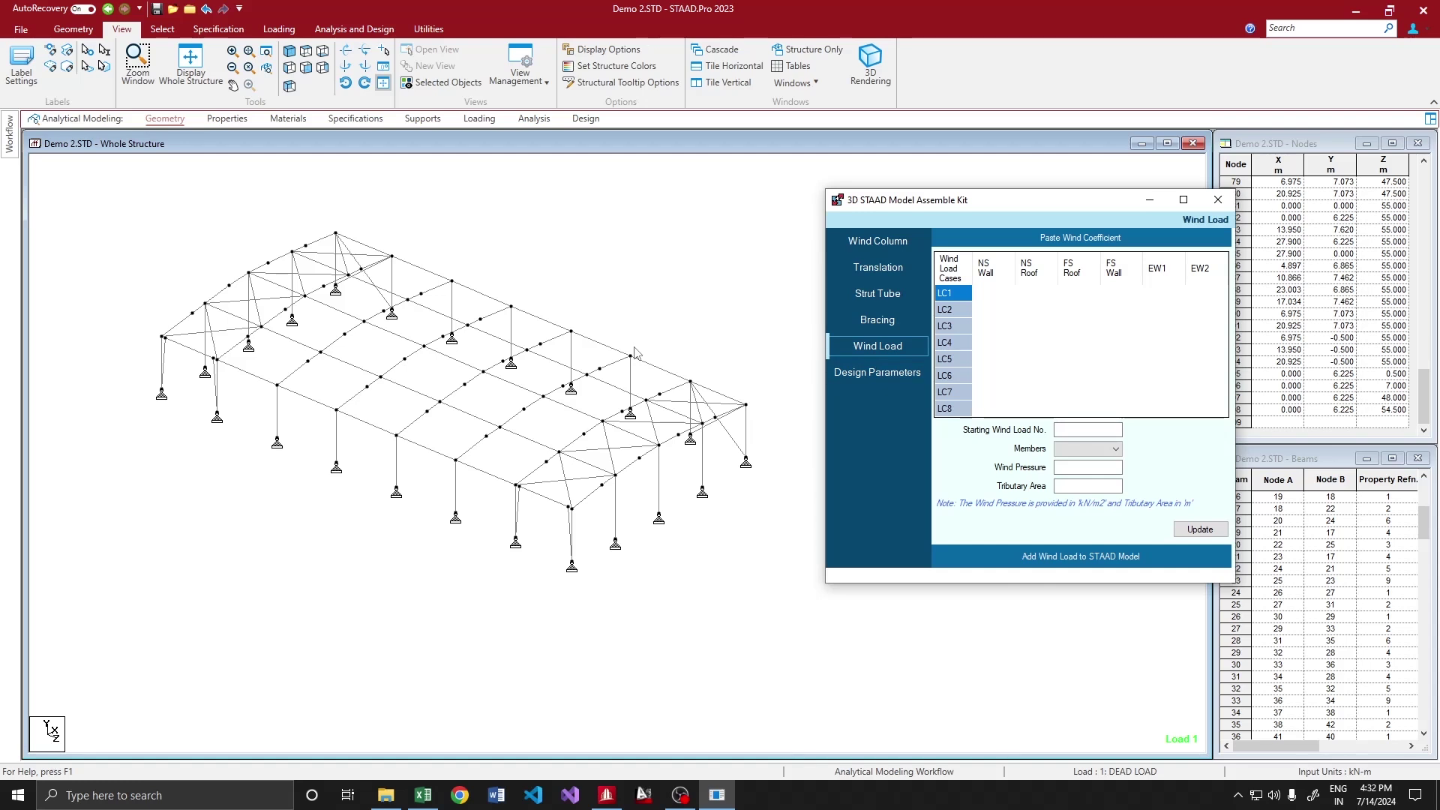
scroll(464, 384, "down", 1)
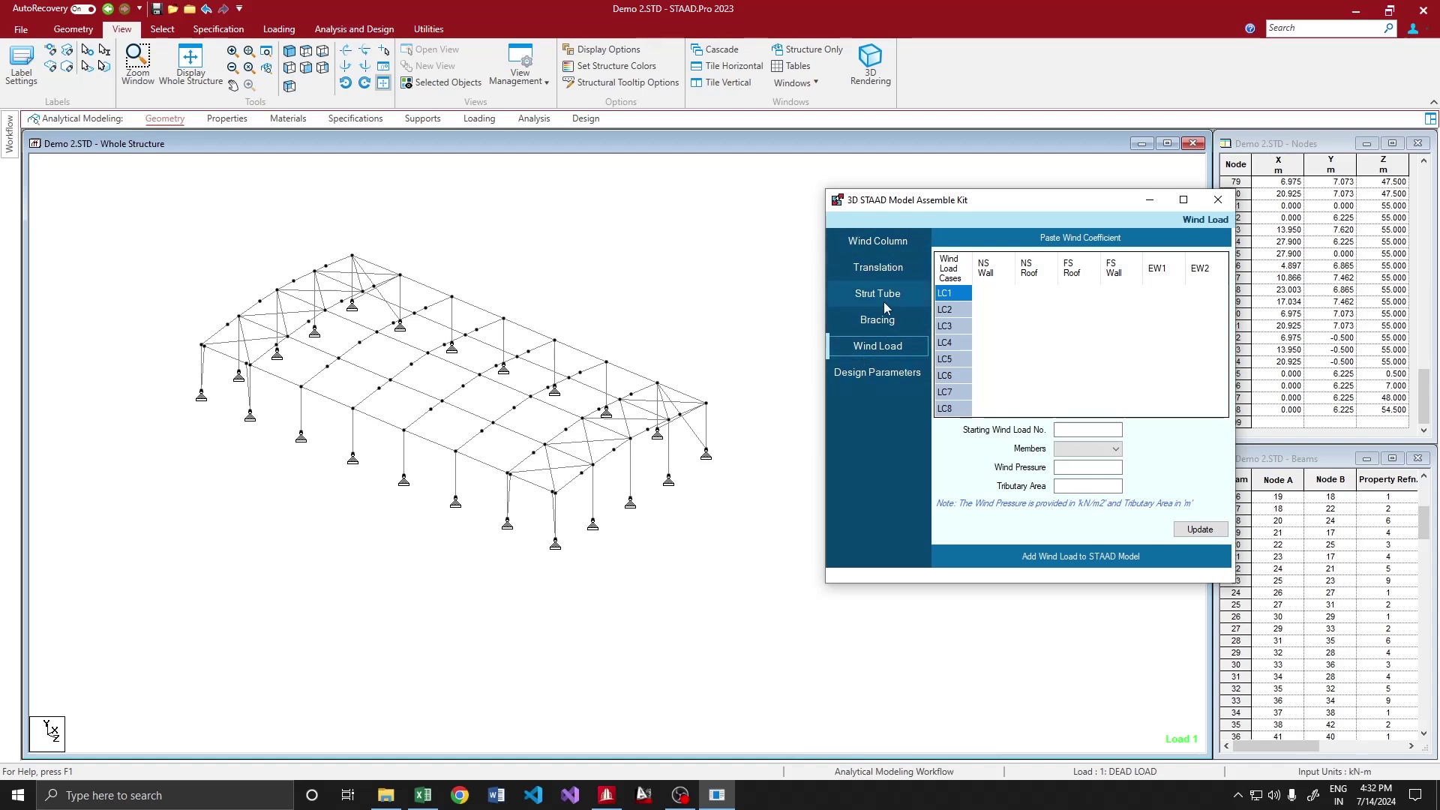
Return to the Bracing page and select five roof beams to brace
left_click(877, 321)
left_click(378, 420)
left_click(416, 390, "ctrl")
left_click(469, 368, "ctrl")
left_click(489, 347, "ctrl")
left_click(538, 332, "ctrl")
key("alt+Tab")
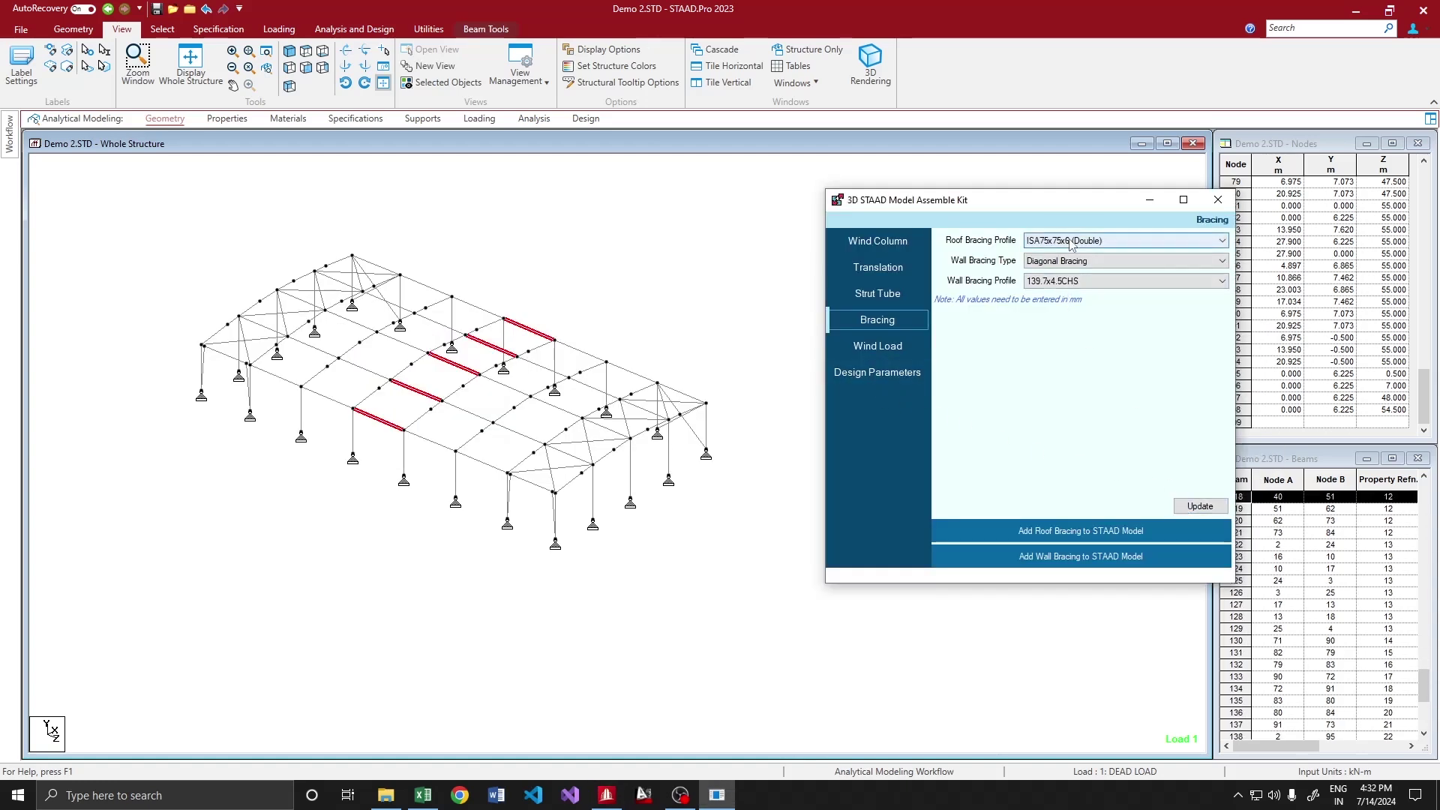
Set the roof bracing profile to RD24, reload, and add roof bracing to the selected bays
left_click(1073, 241)
left_click(1074, 270)
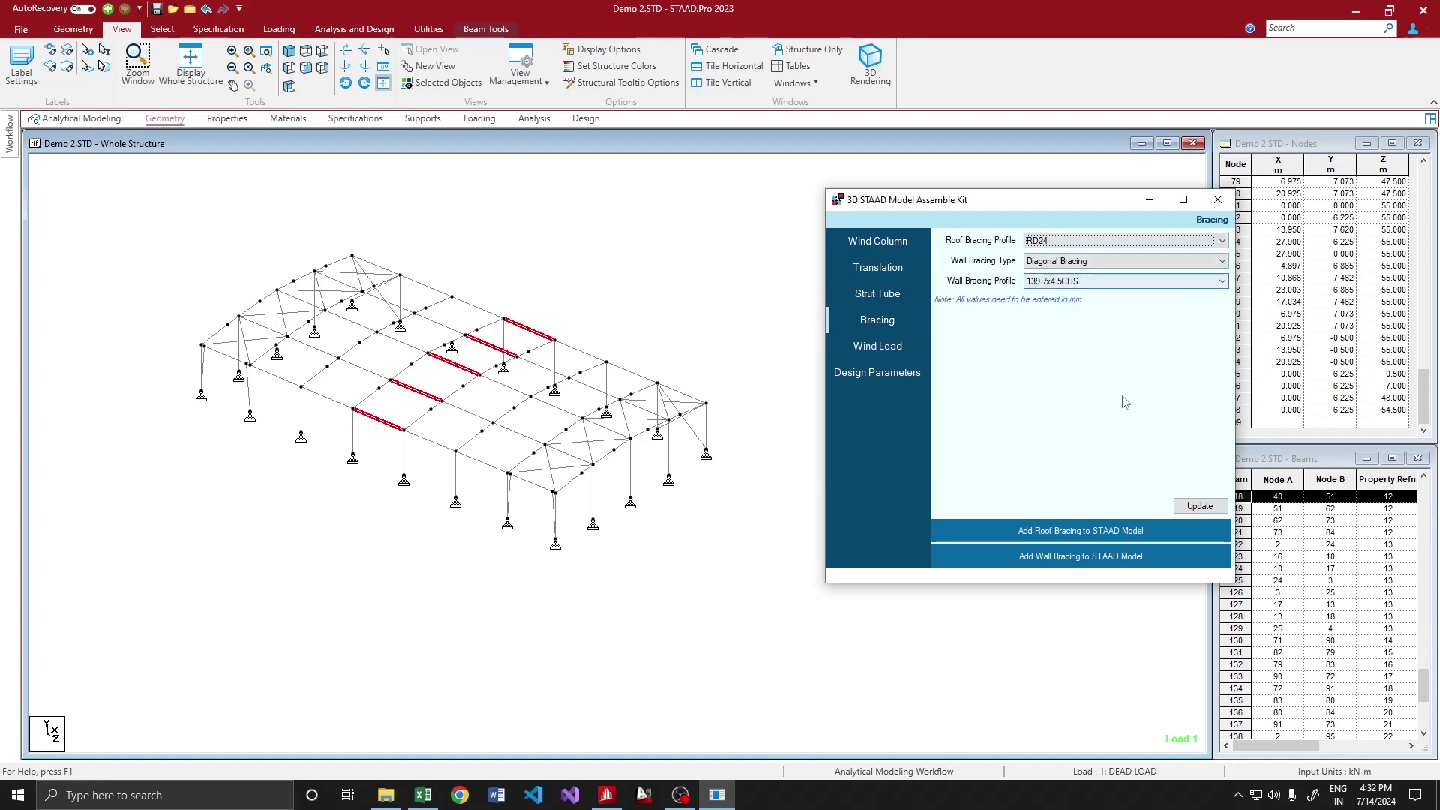
left_click(1199, 507)
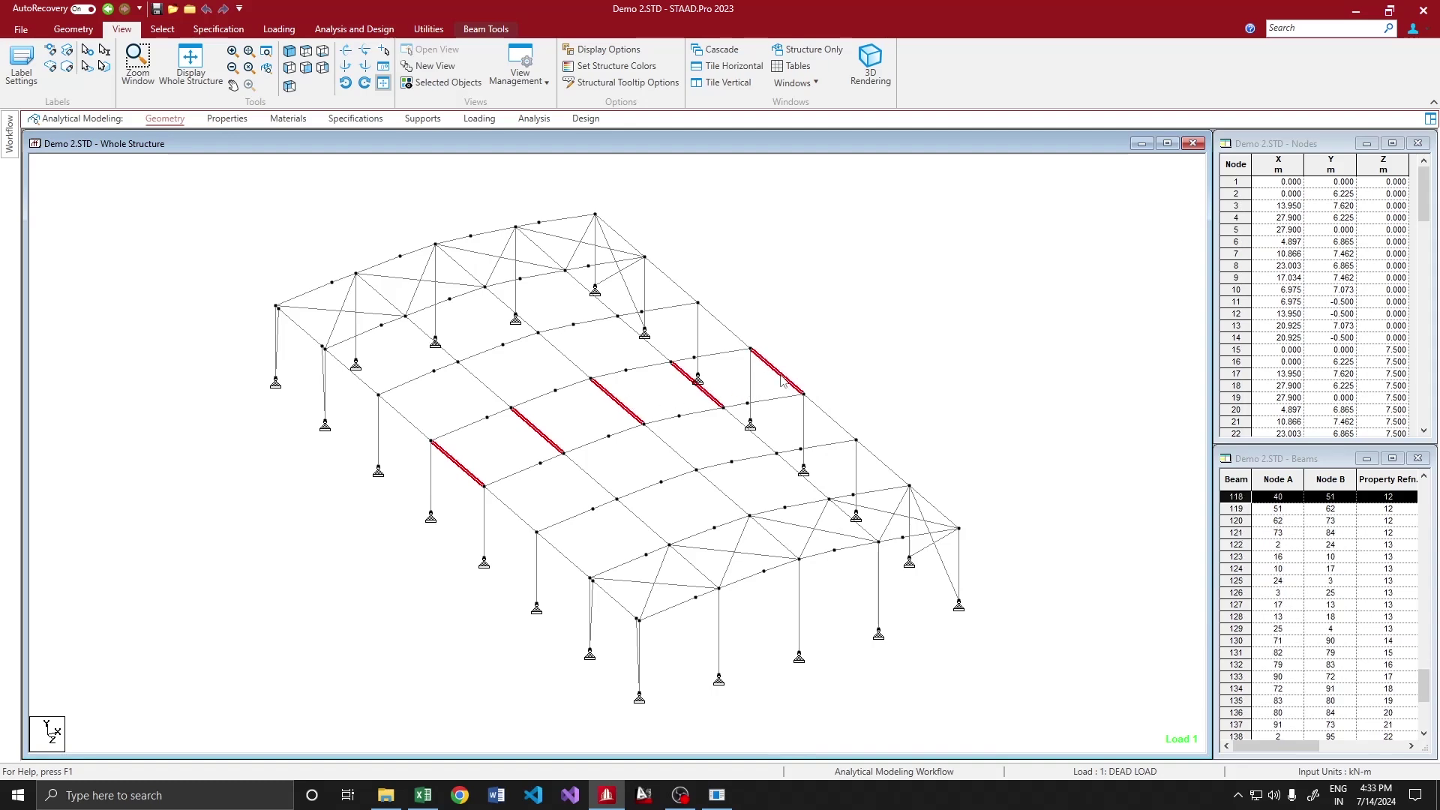
left_click(1088, 530)
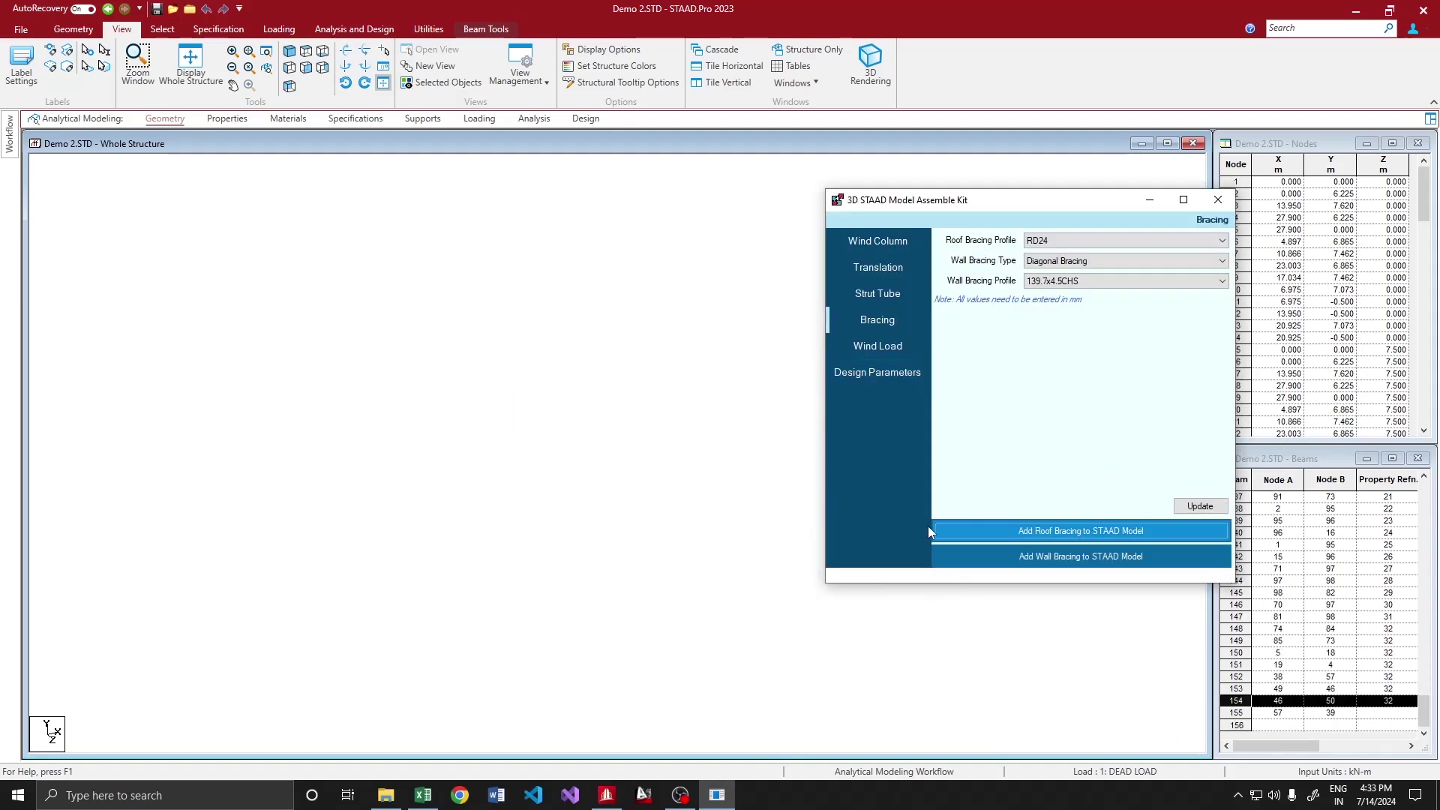
left_click(787, 451)
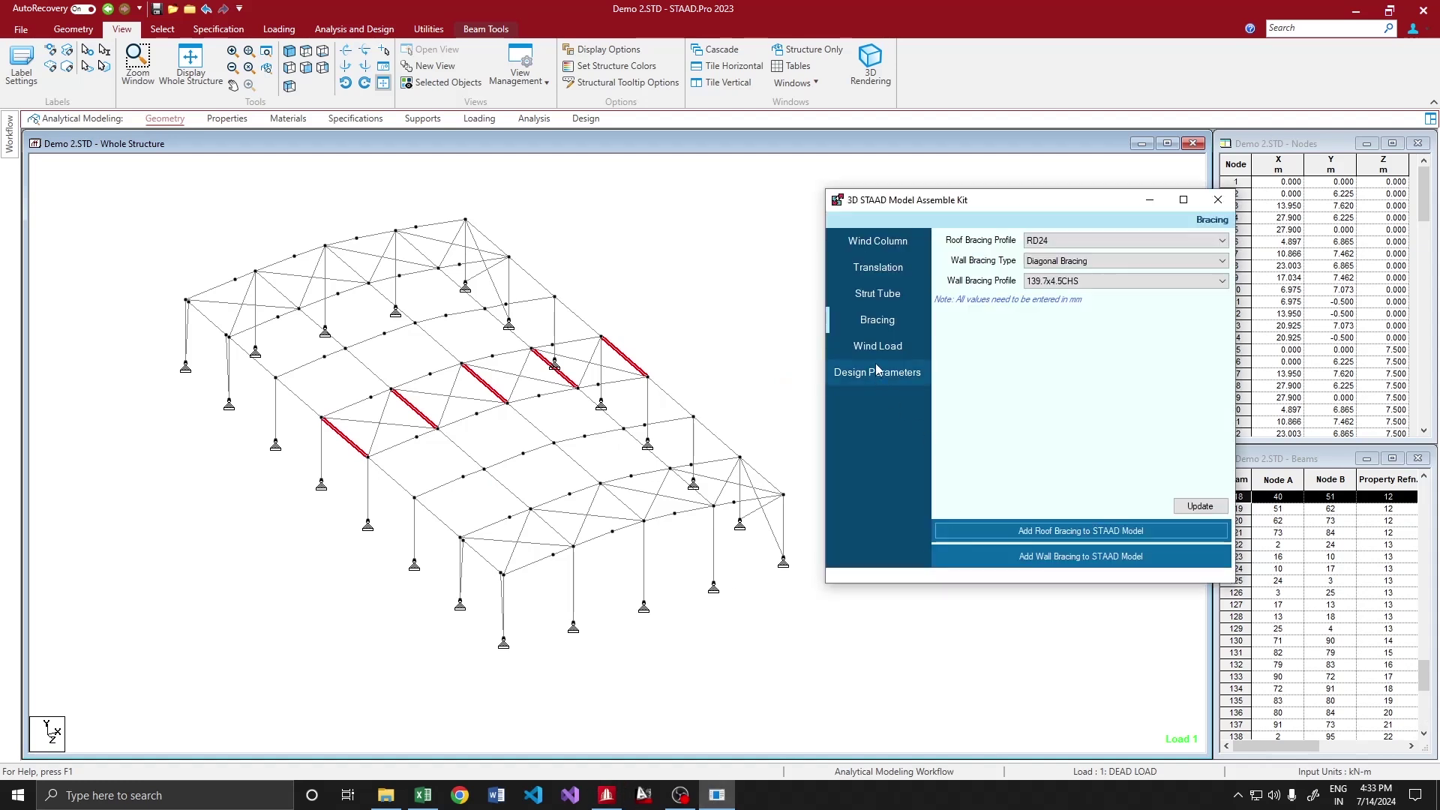
Set the starting wind load number after confirming the first wind case is load 3
left_click(875, 347)
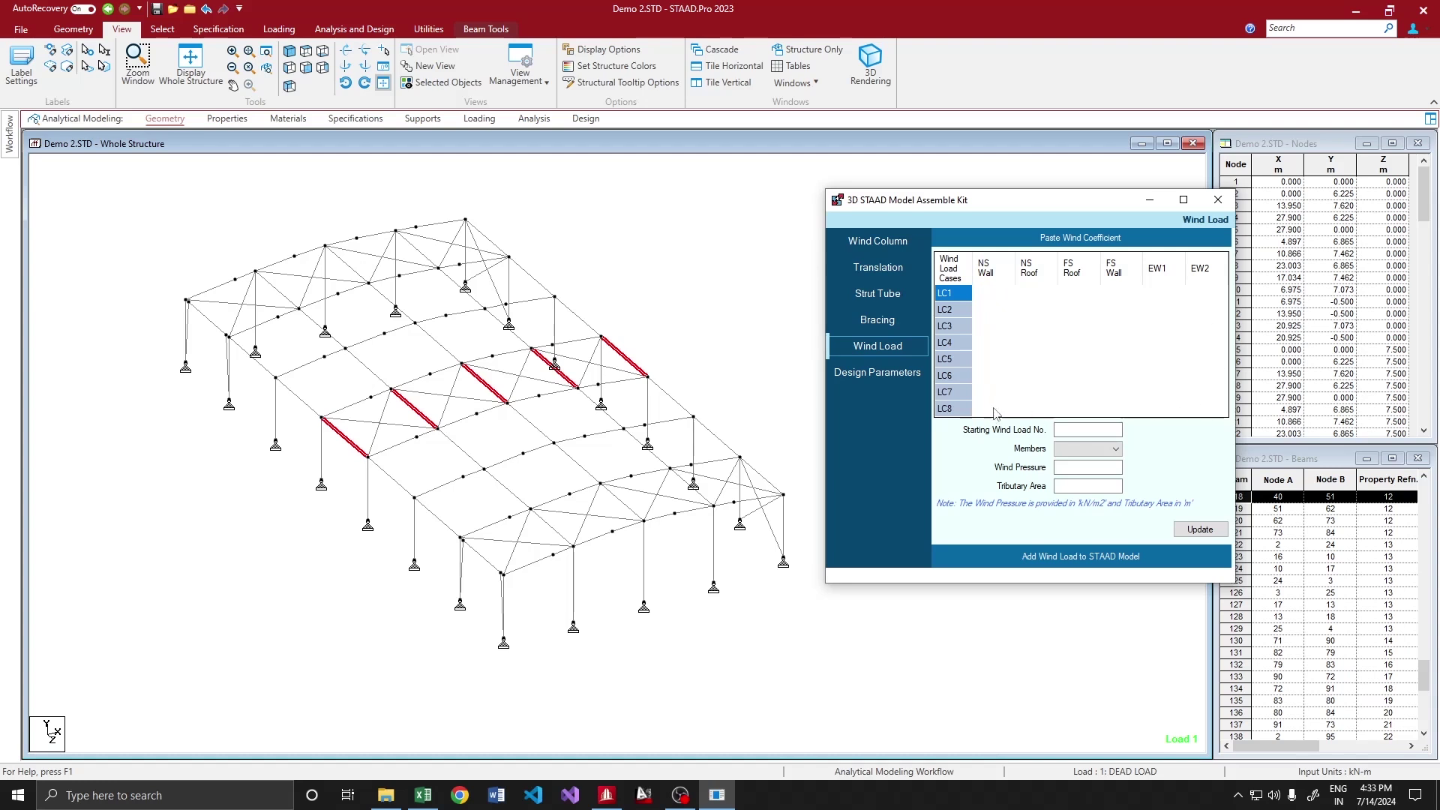
left_click(1094, 432)
left_click(488, 121)
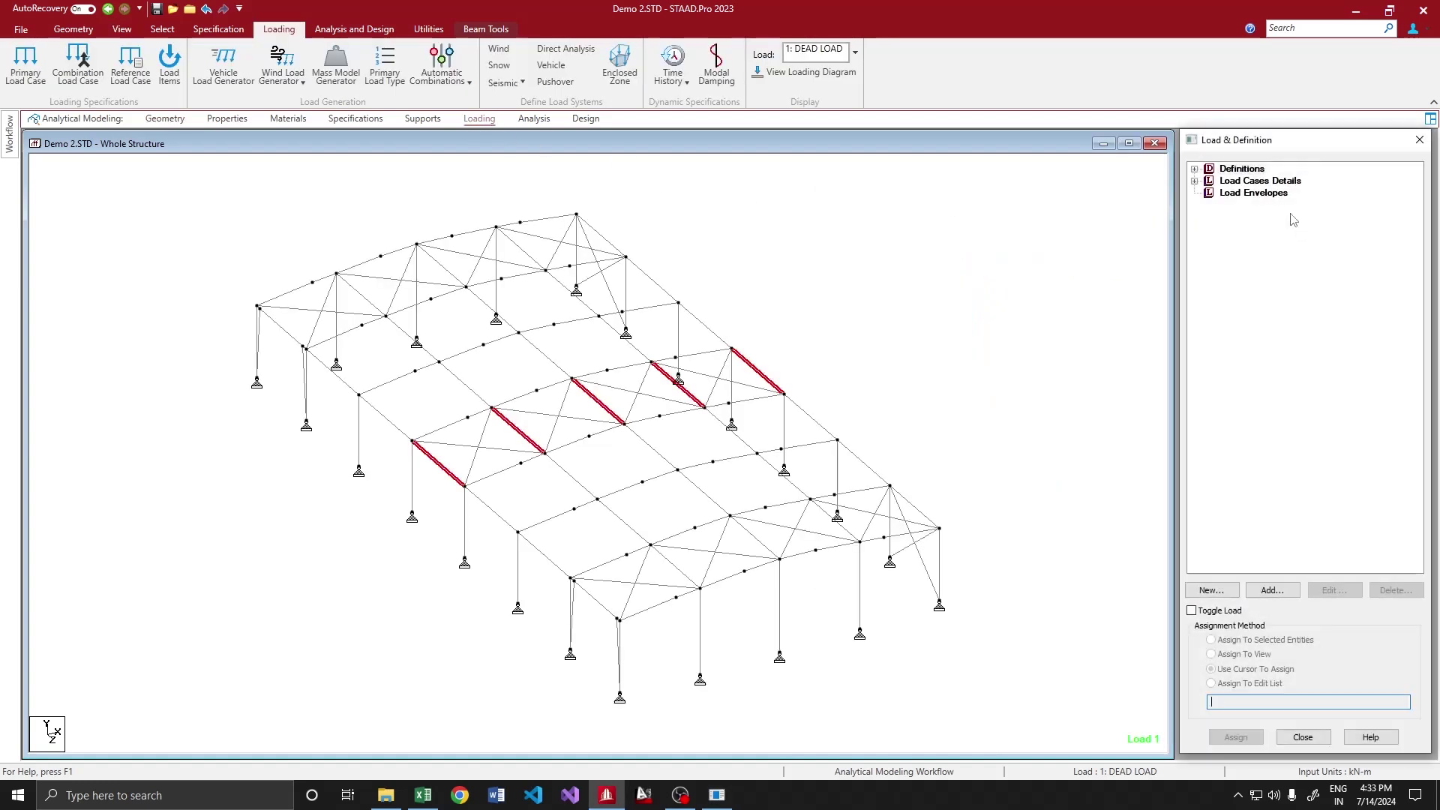
left_click(1280, 204)
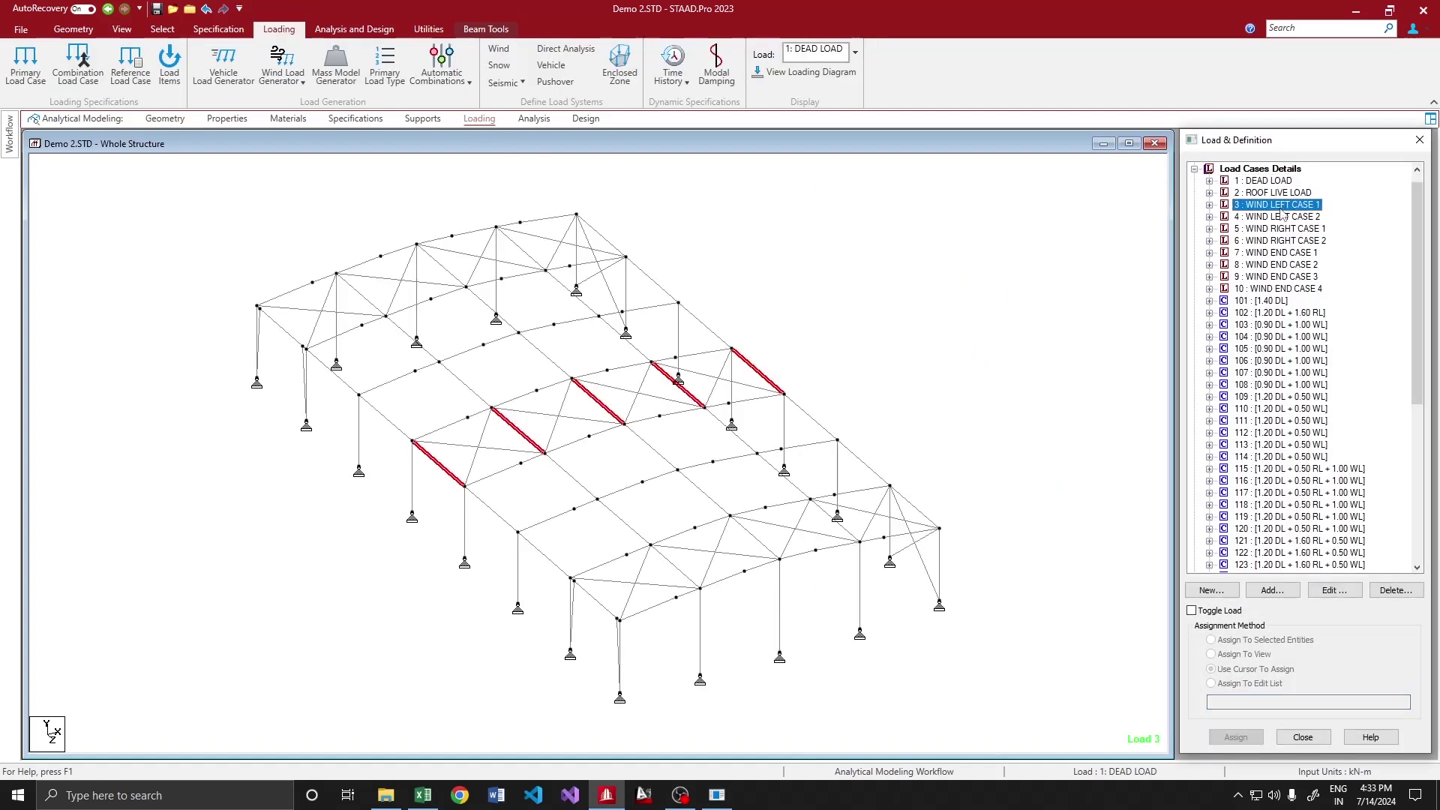
left_click(717, 794)
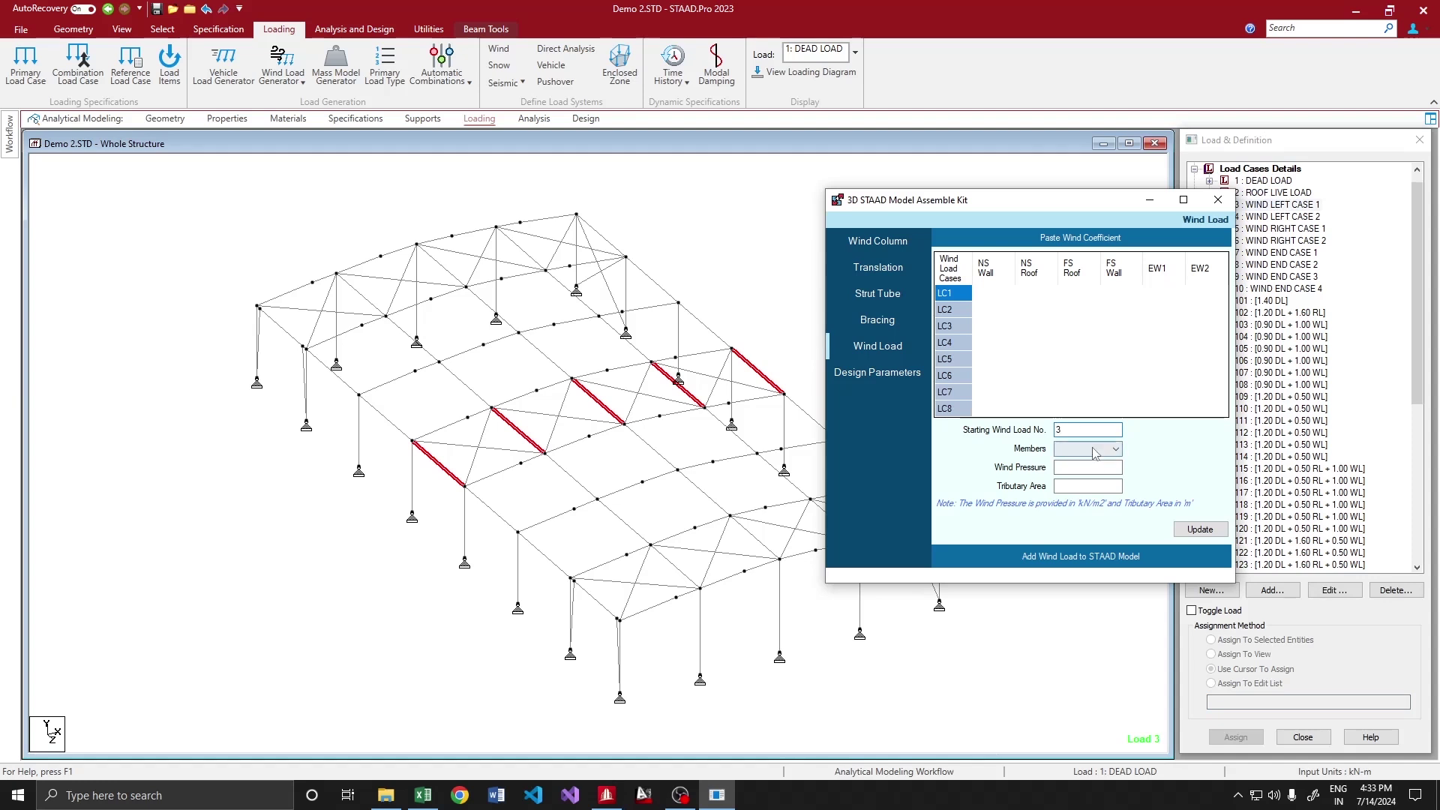
Choose End Wall 1 as loaded members with its columns selected, and select EW1 coefficients for LC1–LC8
left_click(1094, 450)
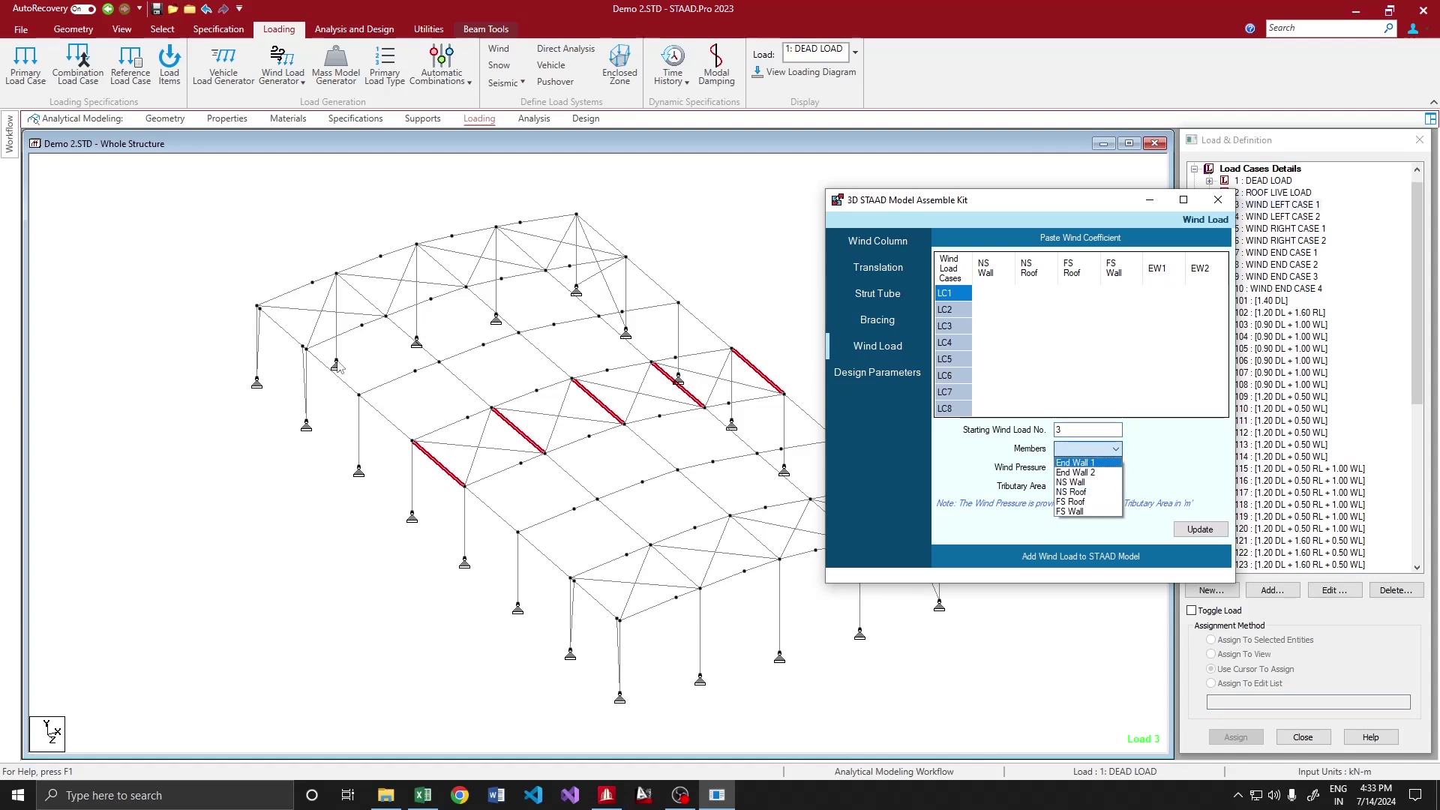
left_click(337, 360)
left_click(417, 330, "ctrl")
left_click(717, 795)
left_click(1061, 450)
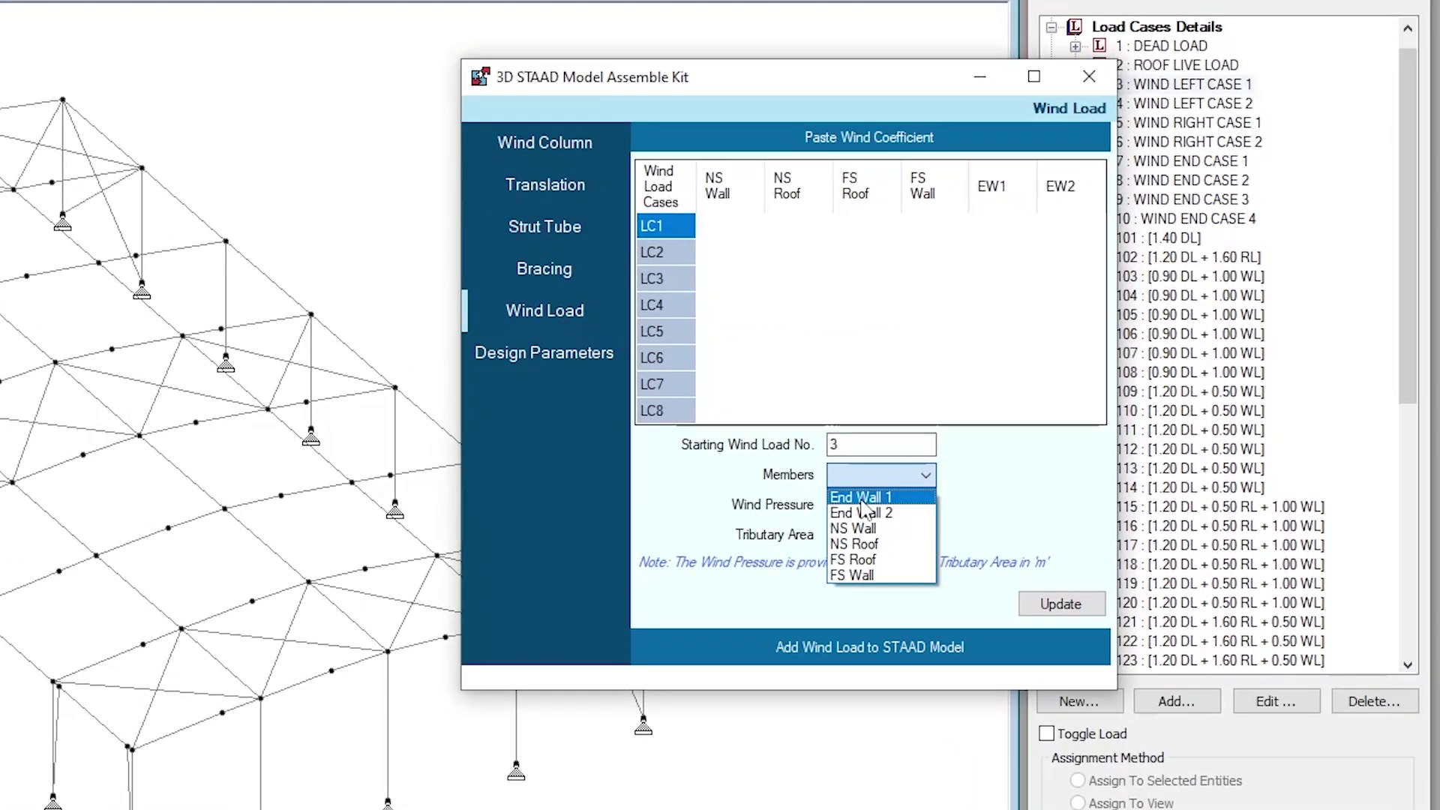
left_click(907, 490)
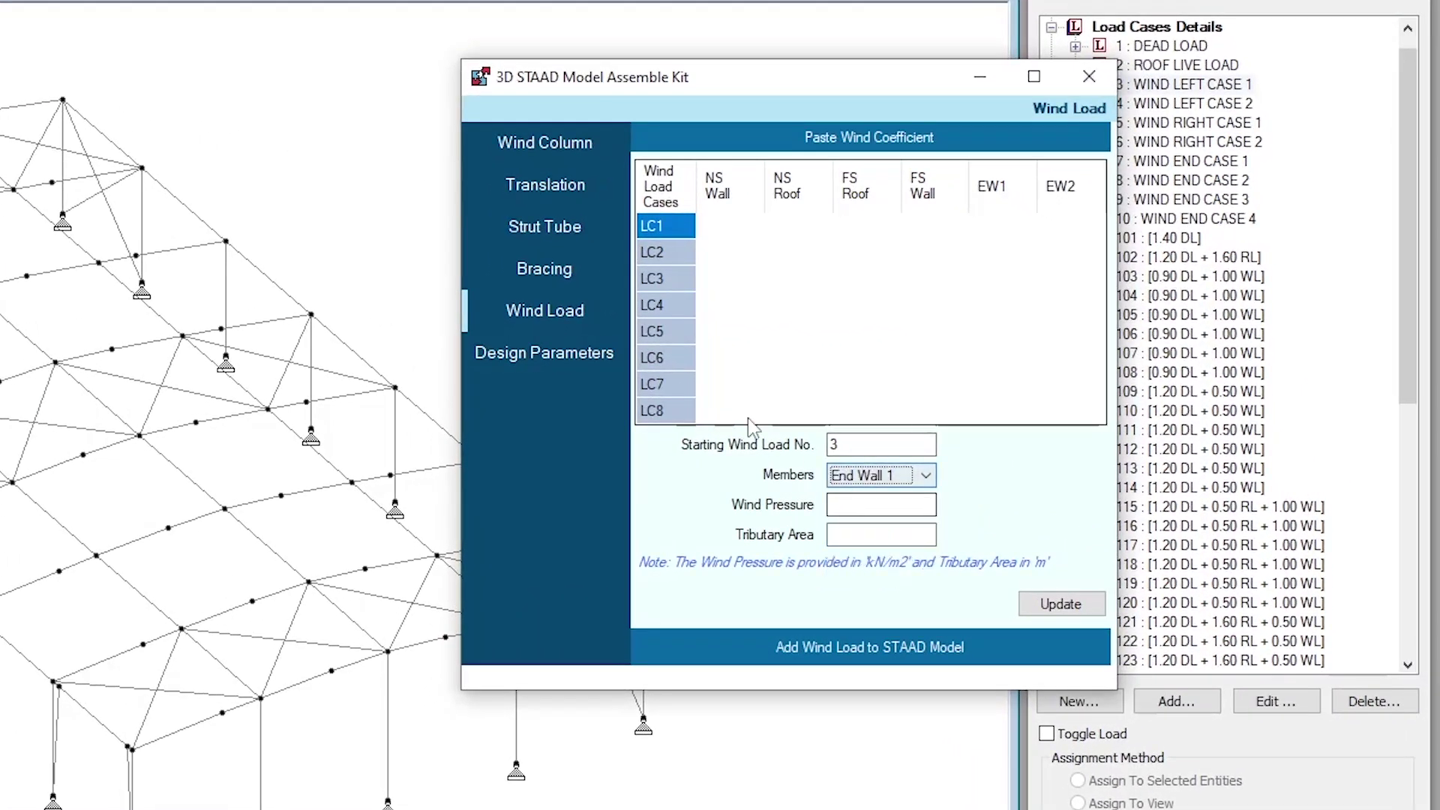
left_click_drag(987, 225, 993, 440)
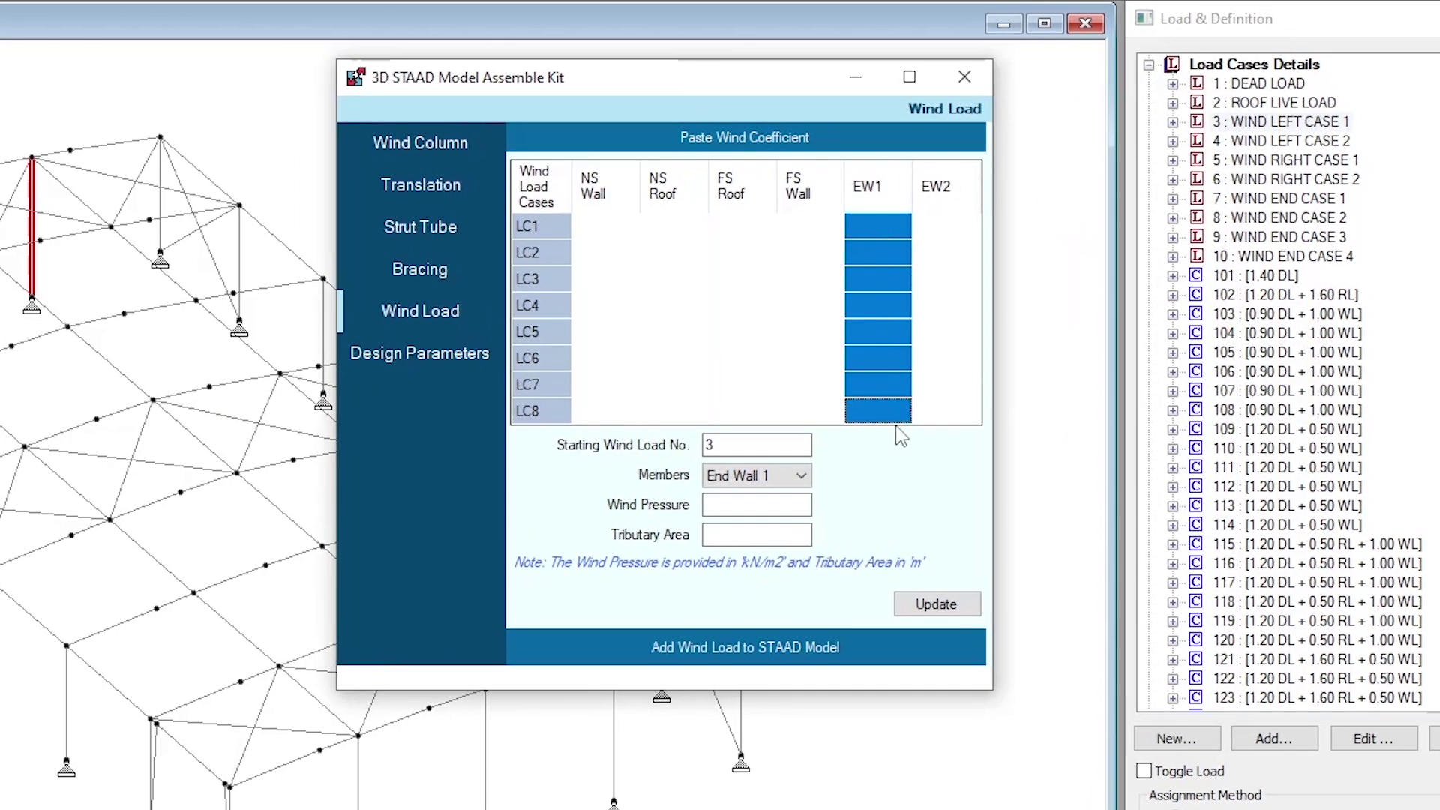
left_click(746, 533)
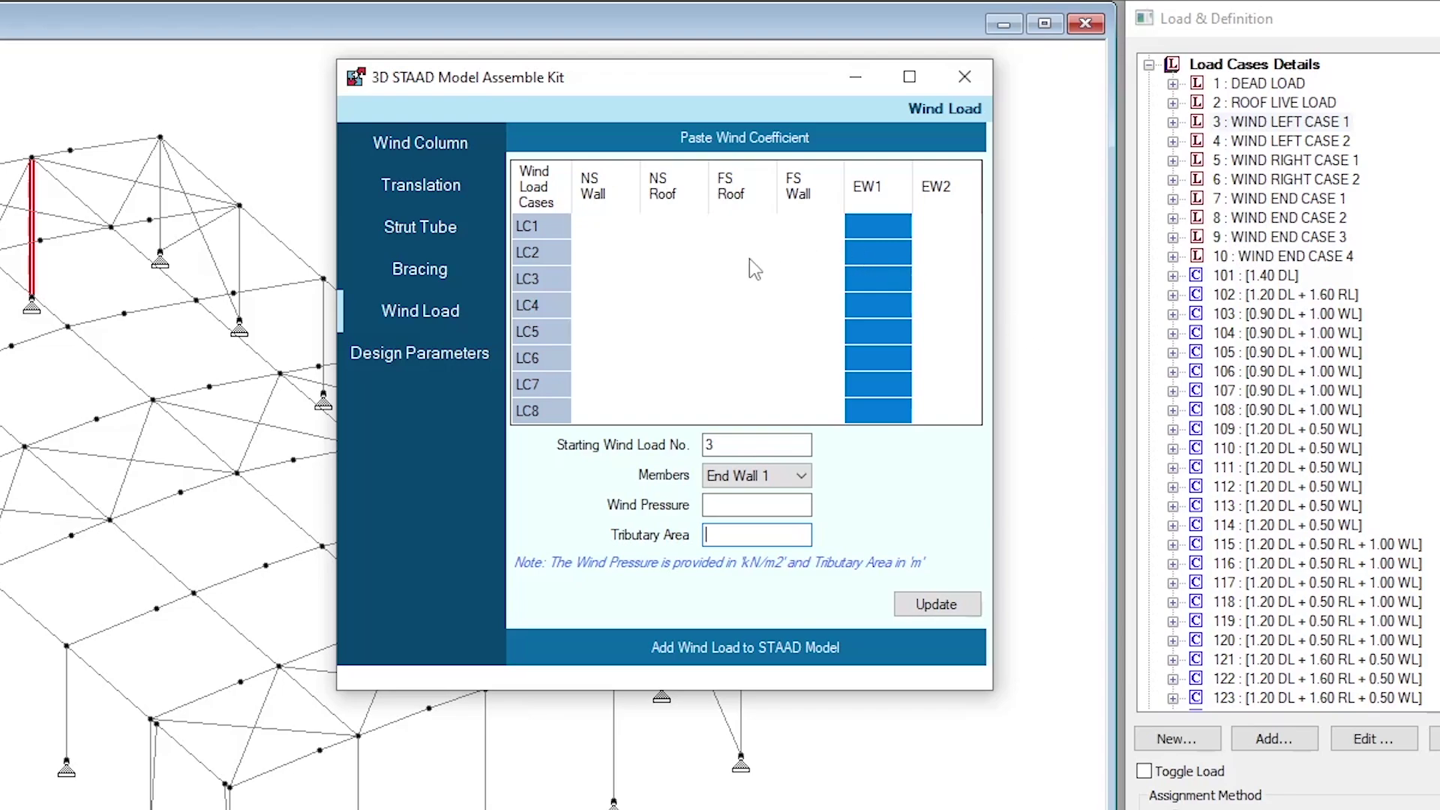
key("alt+Tab")
key("Tab")
key("Tab")
key("Tab")
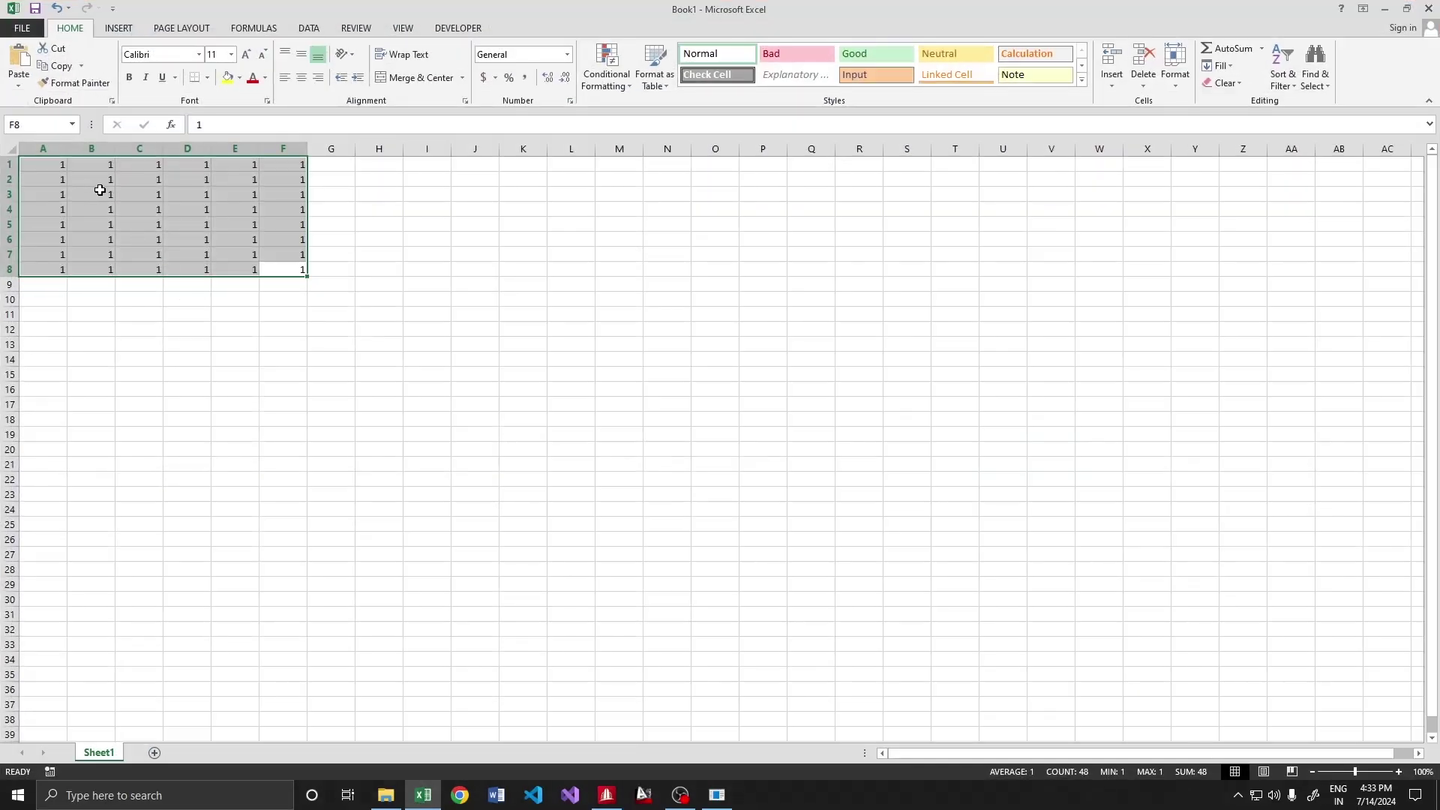
Paste the A1:F8 coefficients from Excel, set wind pressure 1, and update the model
key("ctrl+c")
key("alt+Tab")
left_click(879, 219)
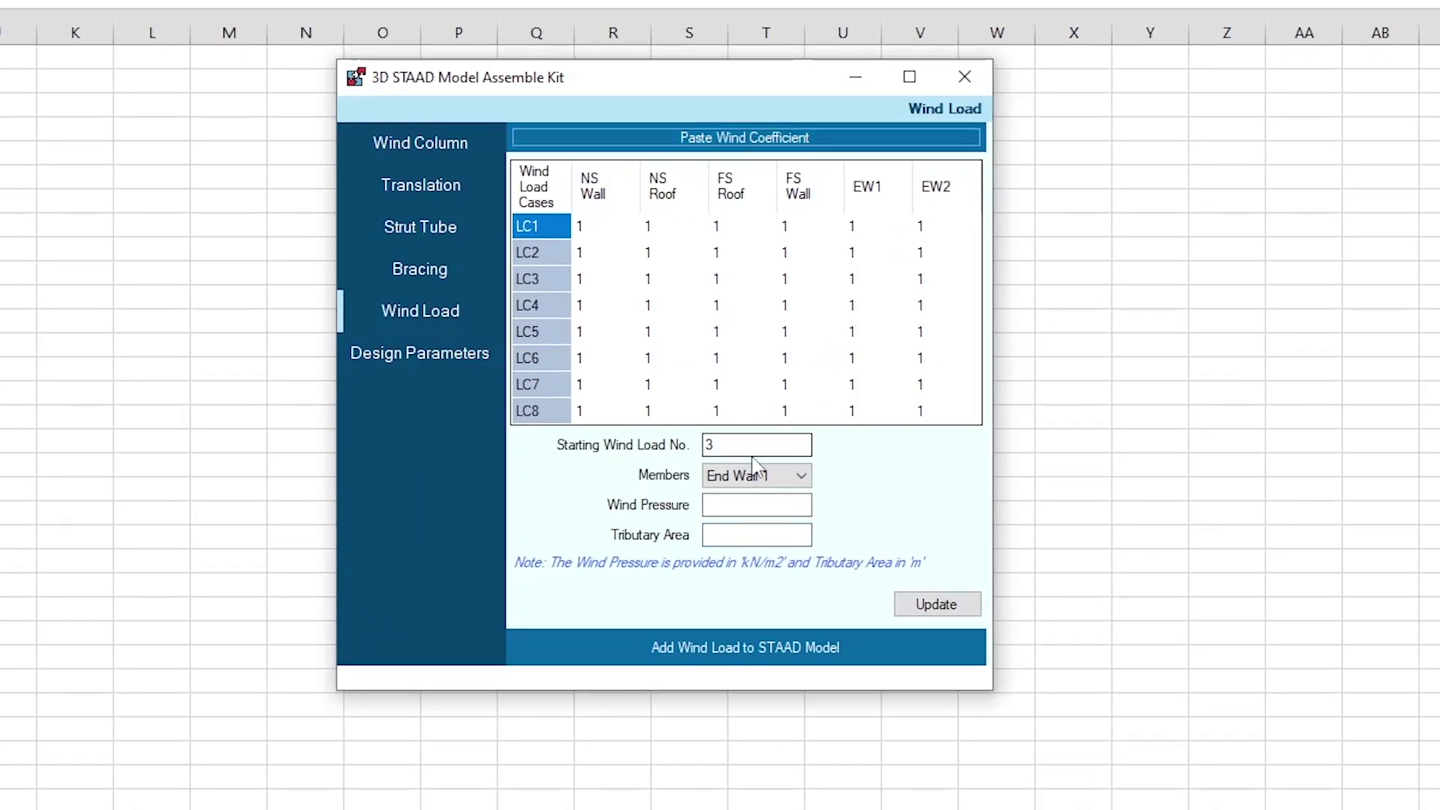
left_click(718, 505)
type("1")
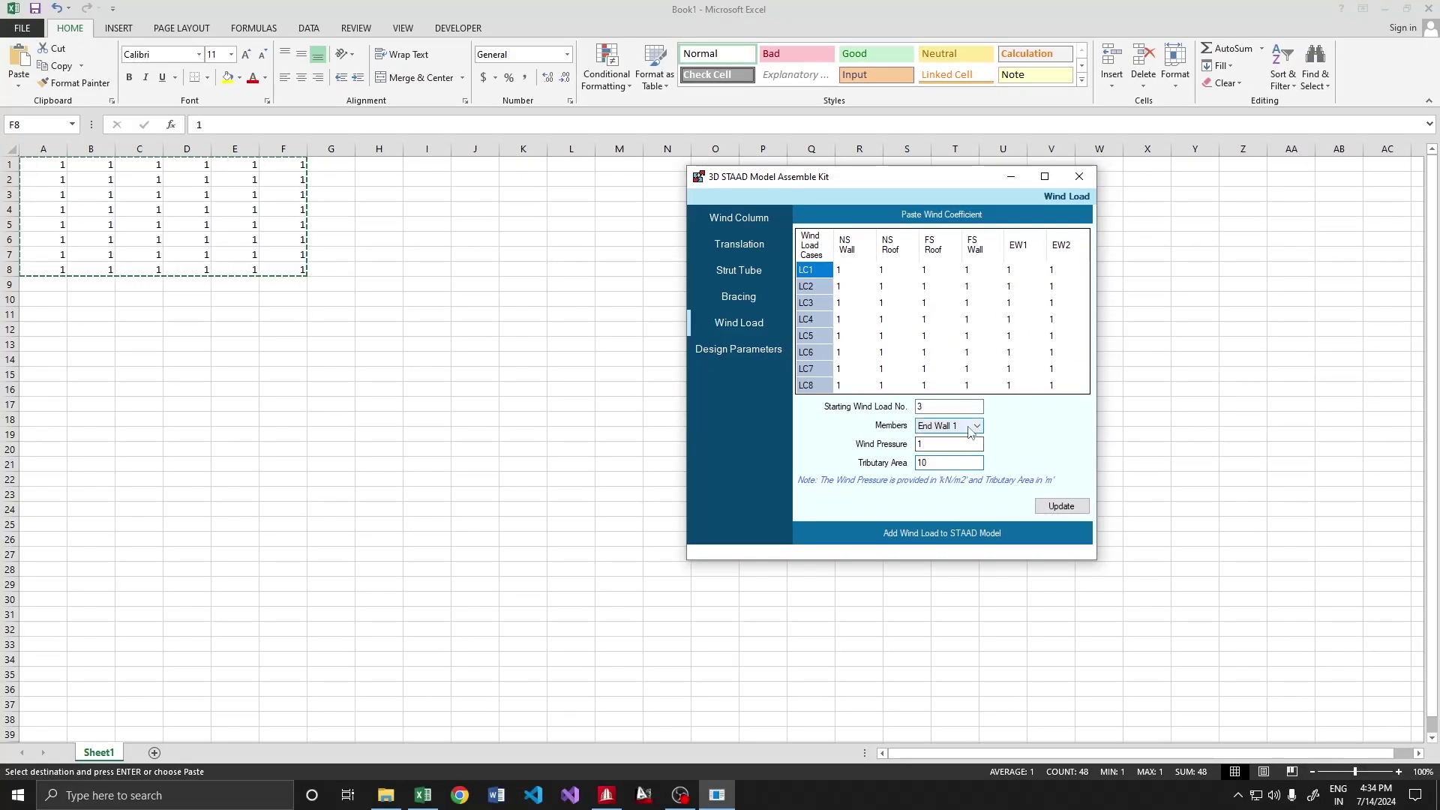
key("alt+Tab")
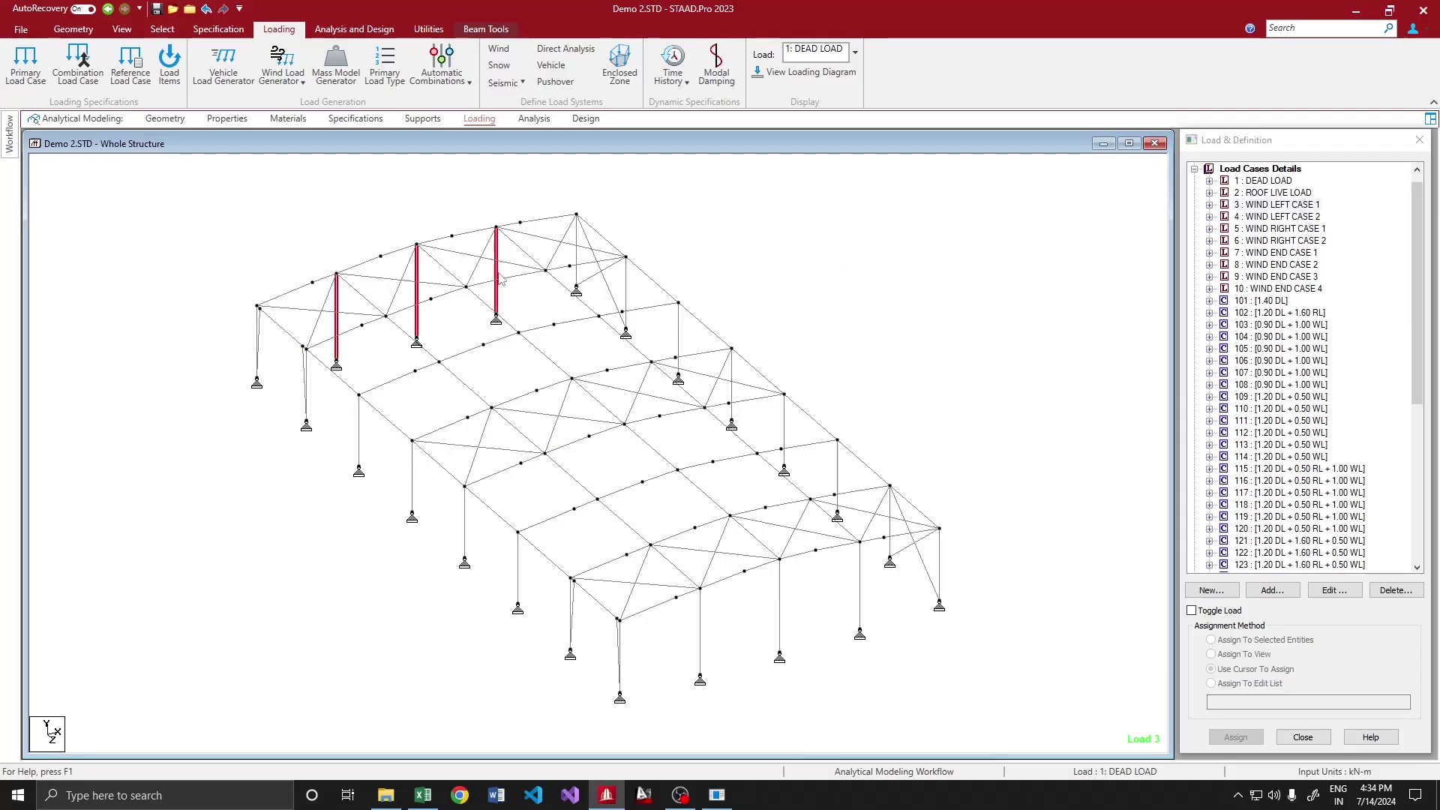
left_click(717, 795)
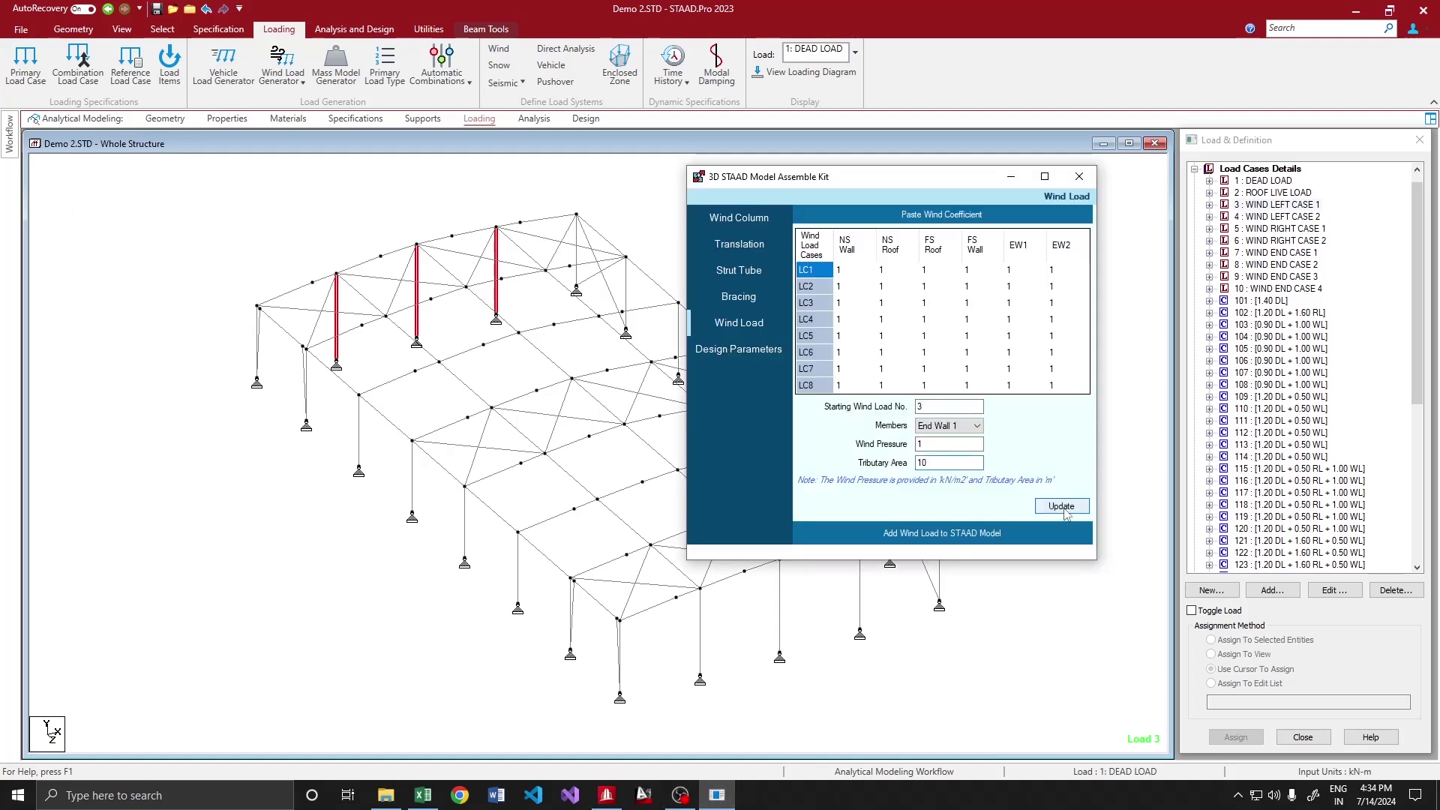
left_click(1062, 506)
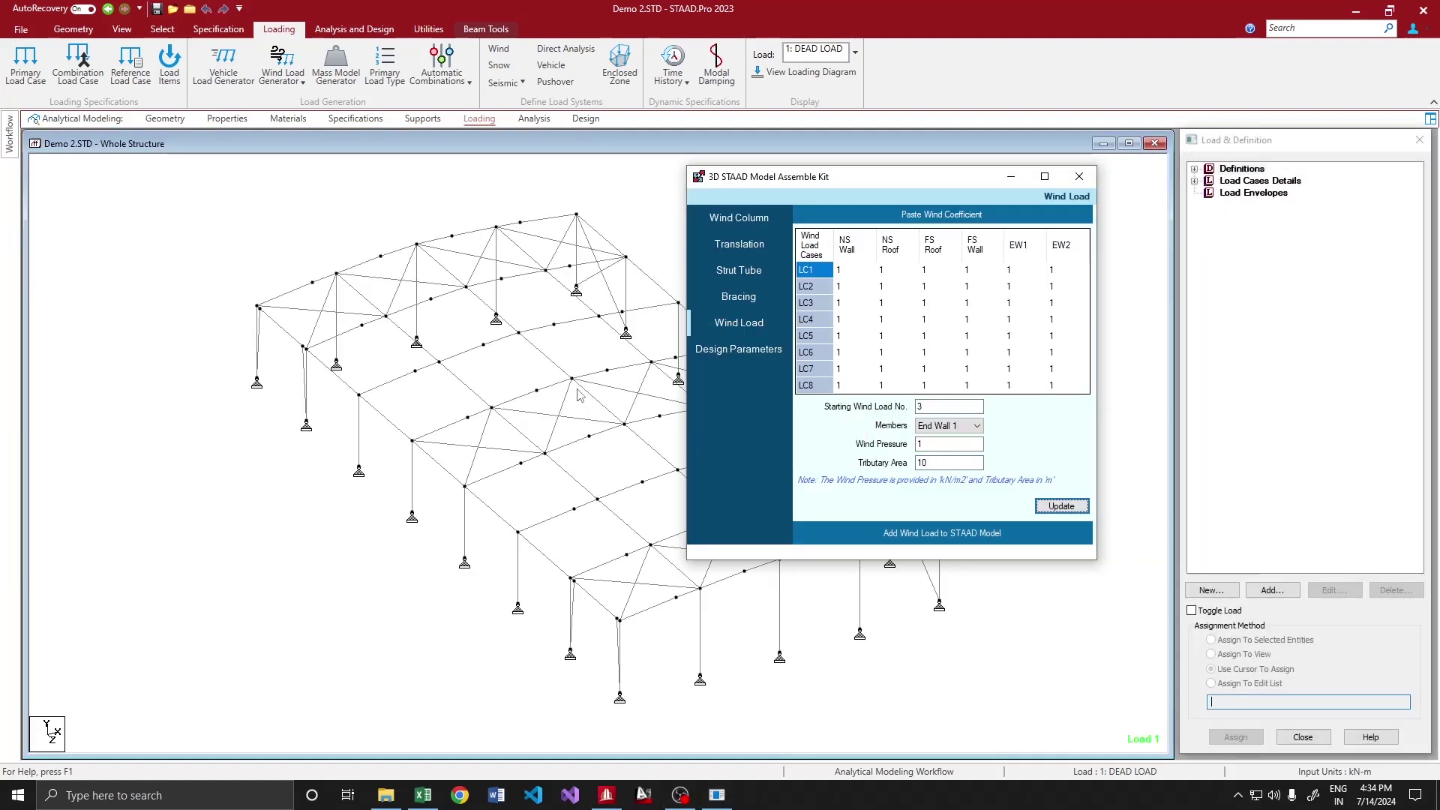
Apply wind load to the three End Wall 1 columns and verify UNI GZ 10 kN/m in WIND LEFT CASE 1
left_click(337, 352)
left_click(417, 336, "ctrl")
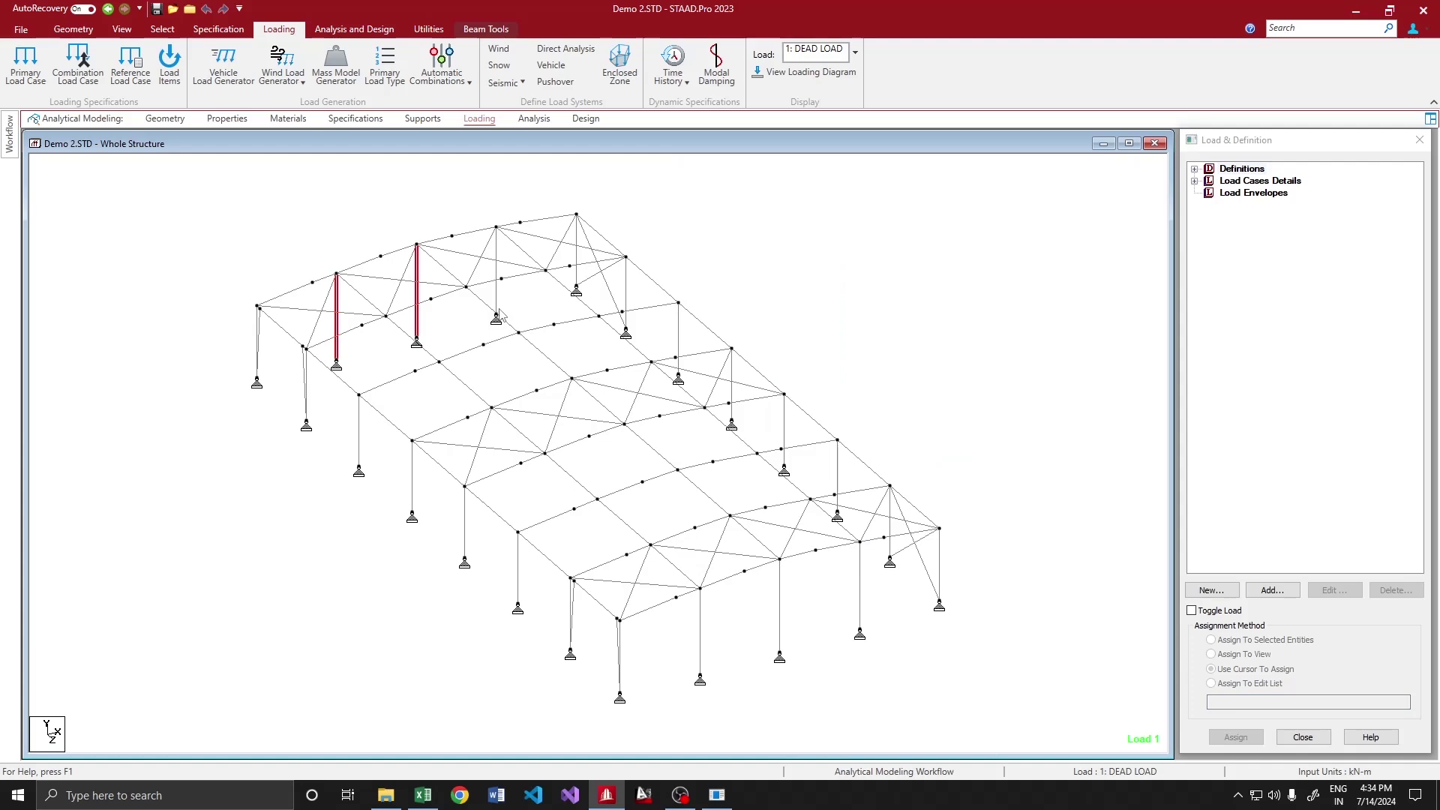
left_click(496, 312, "ctrl")
left_click(716, 795)
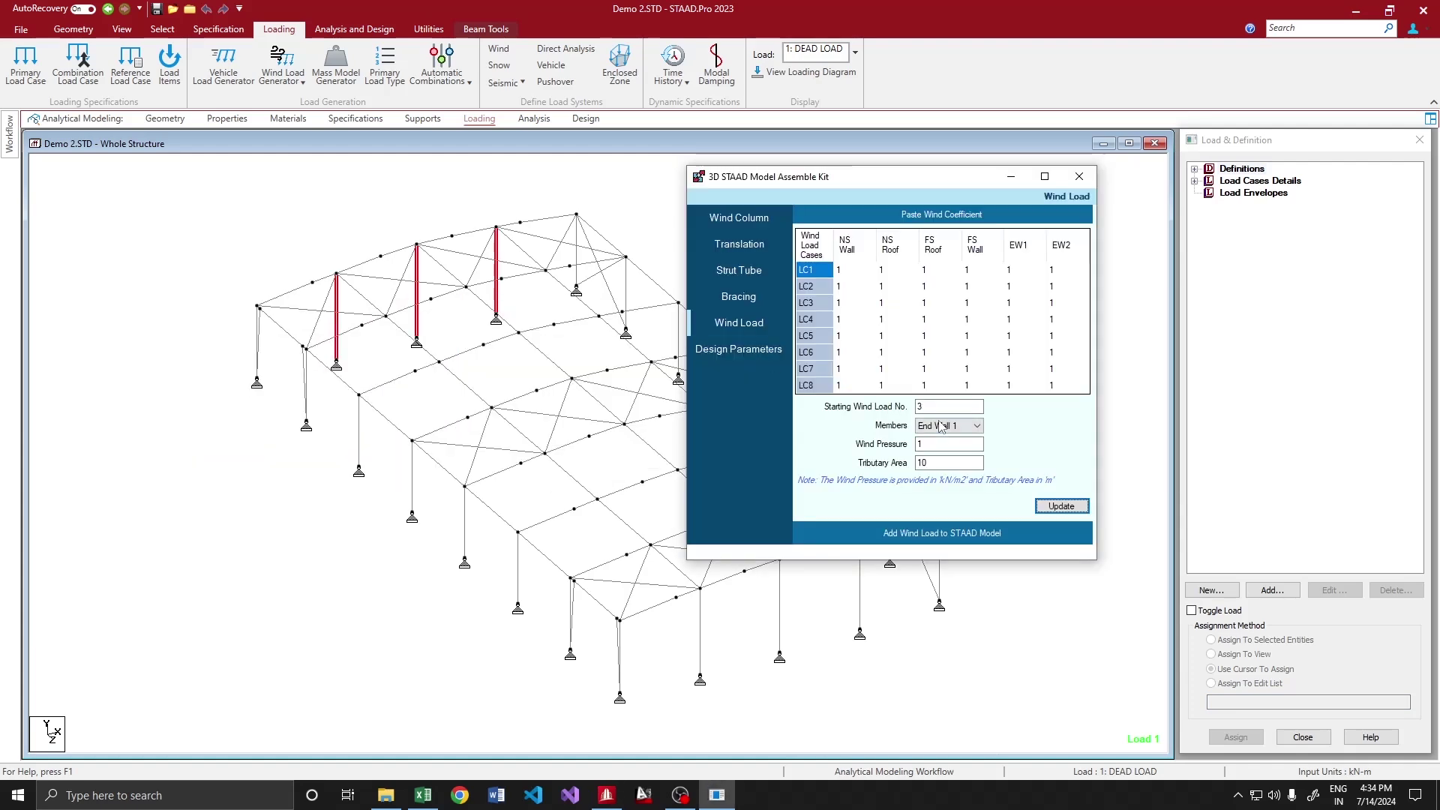
left_click(972, 534)
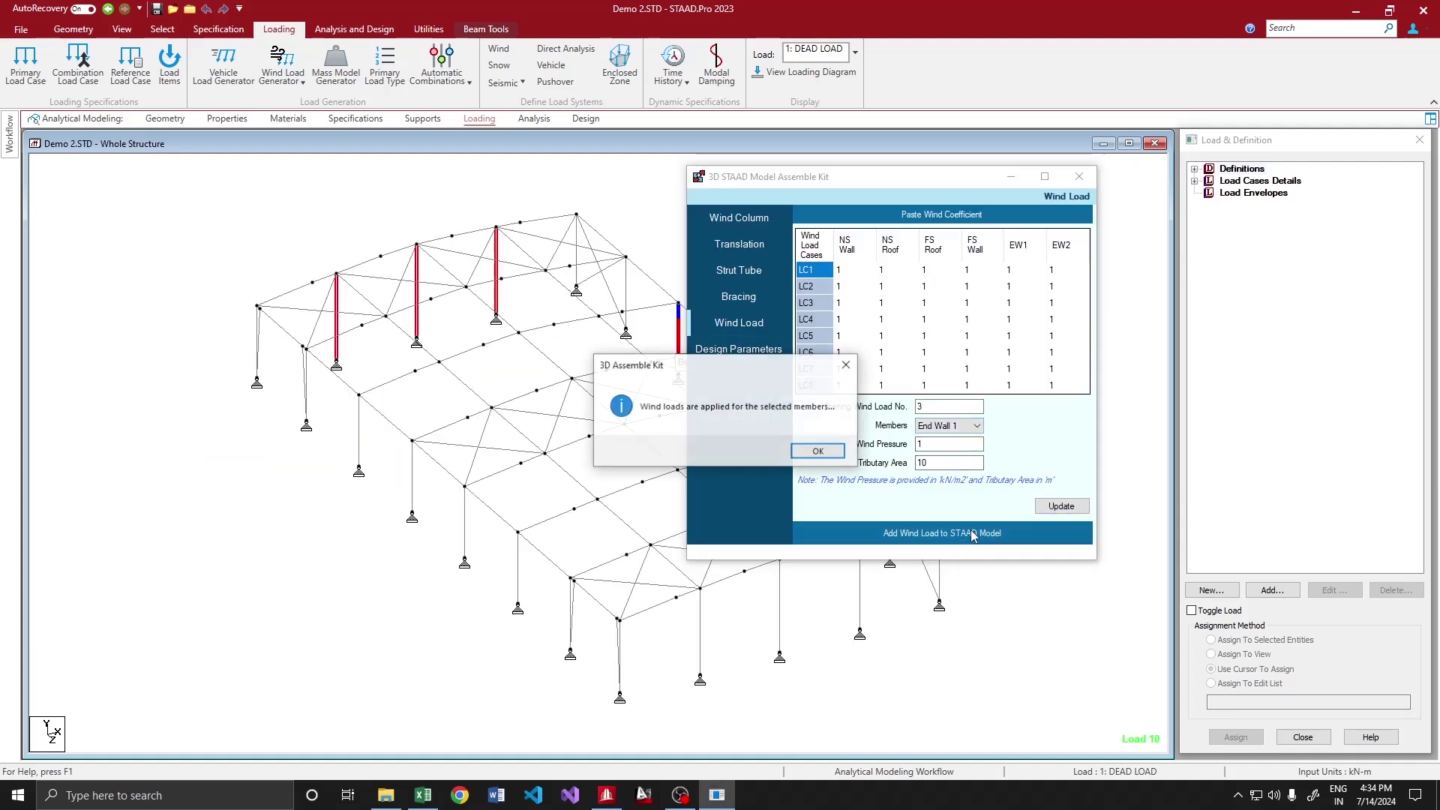
left_click(818, 452)
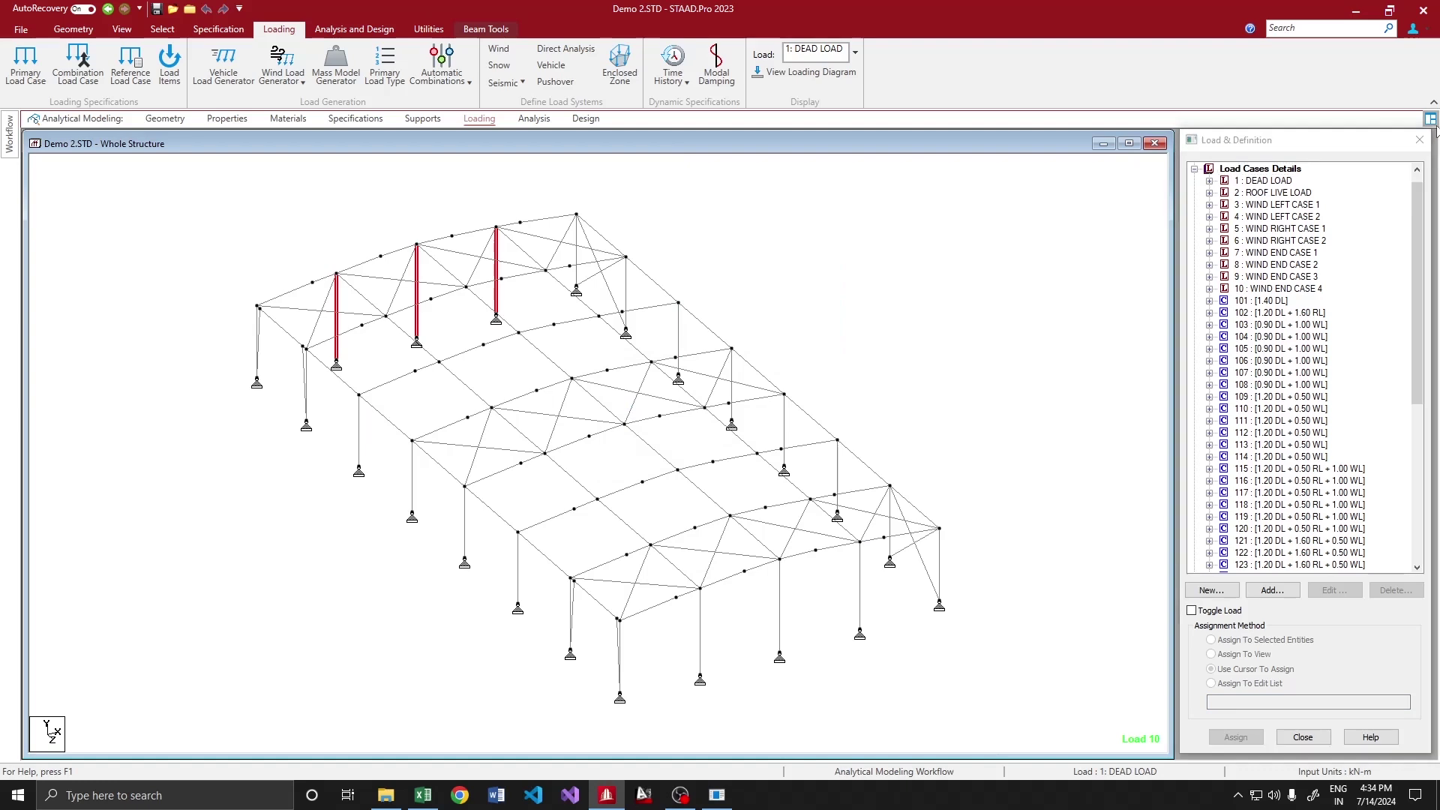
left_click(1195, 181)
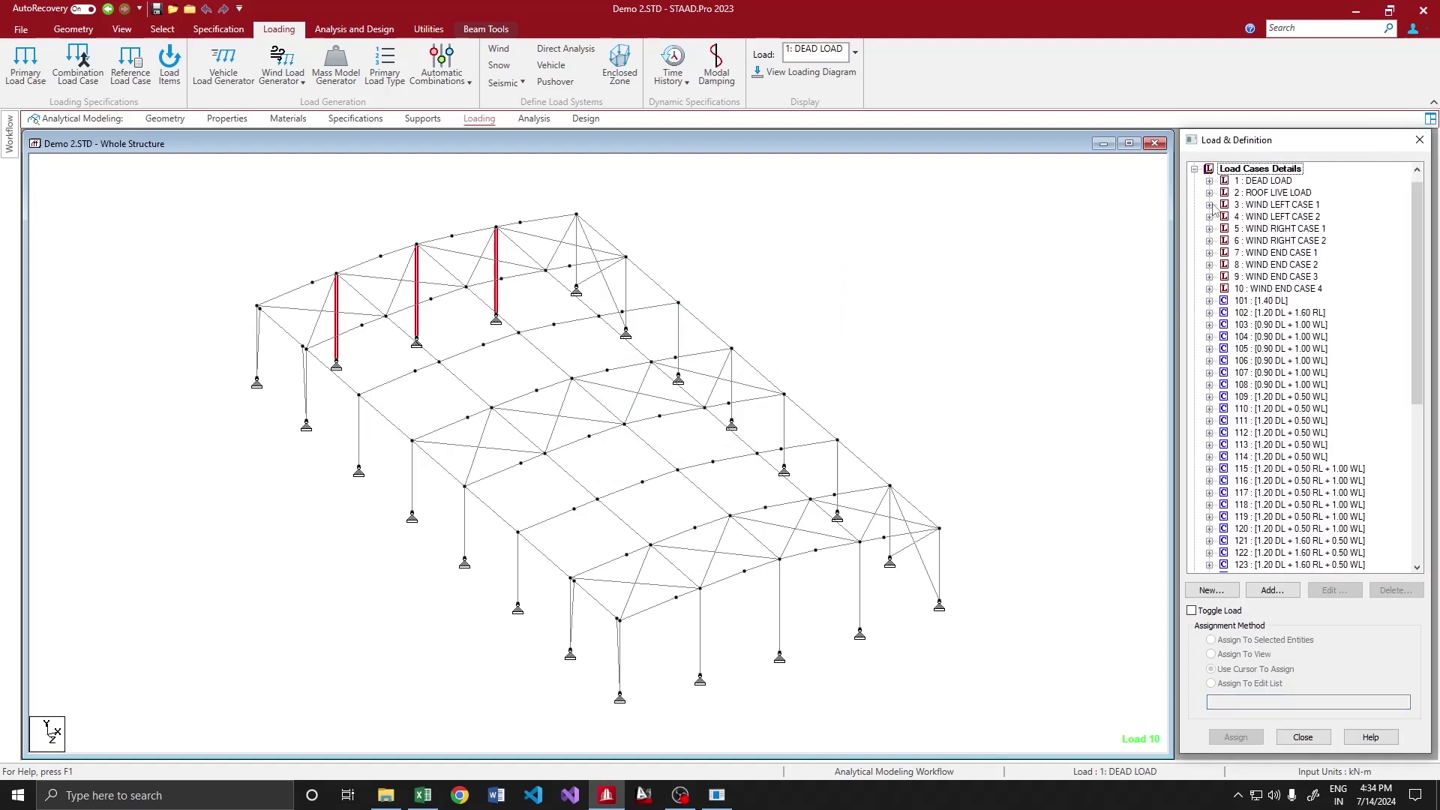
left_click(1209, 205)
left_click(1268, 265)
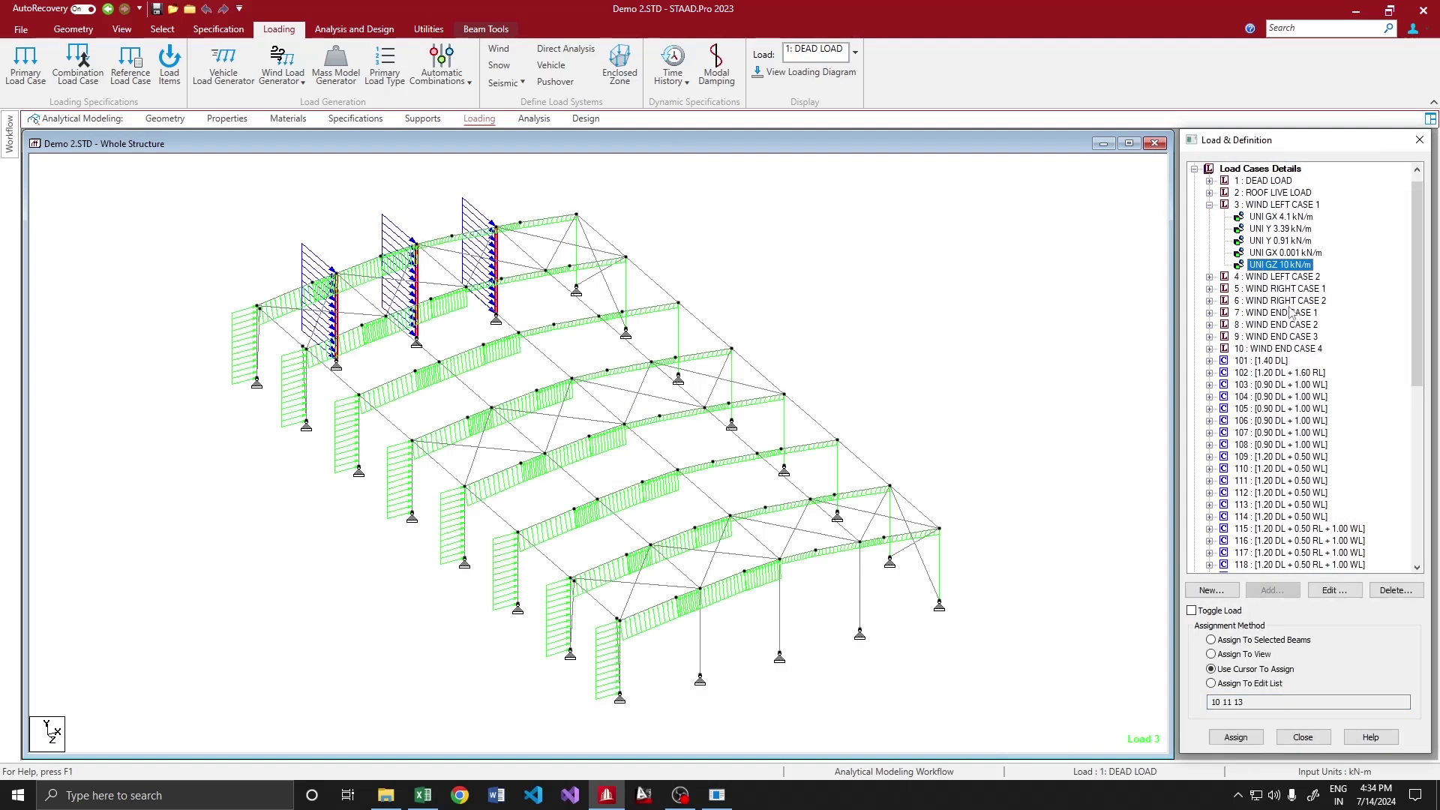
Select the three opposite end-wall columns and open the member group list
key("alt+Tab")
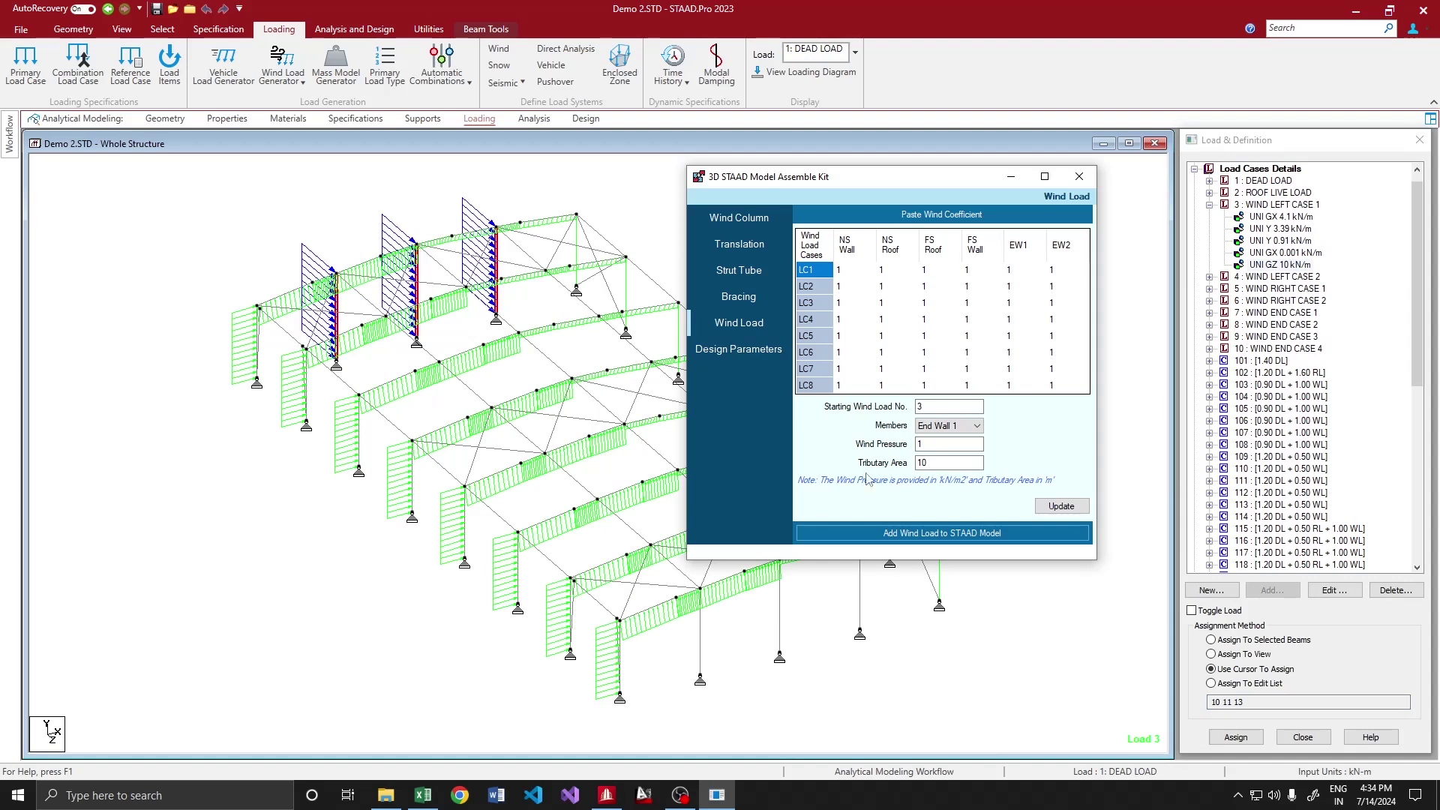
left_click(702, 632)
left_click(780, 604)
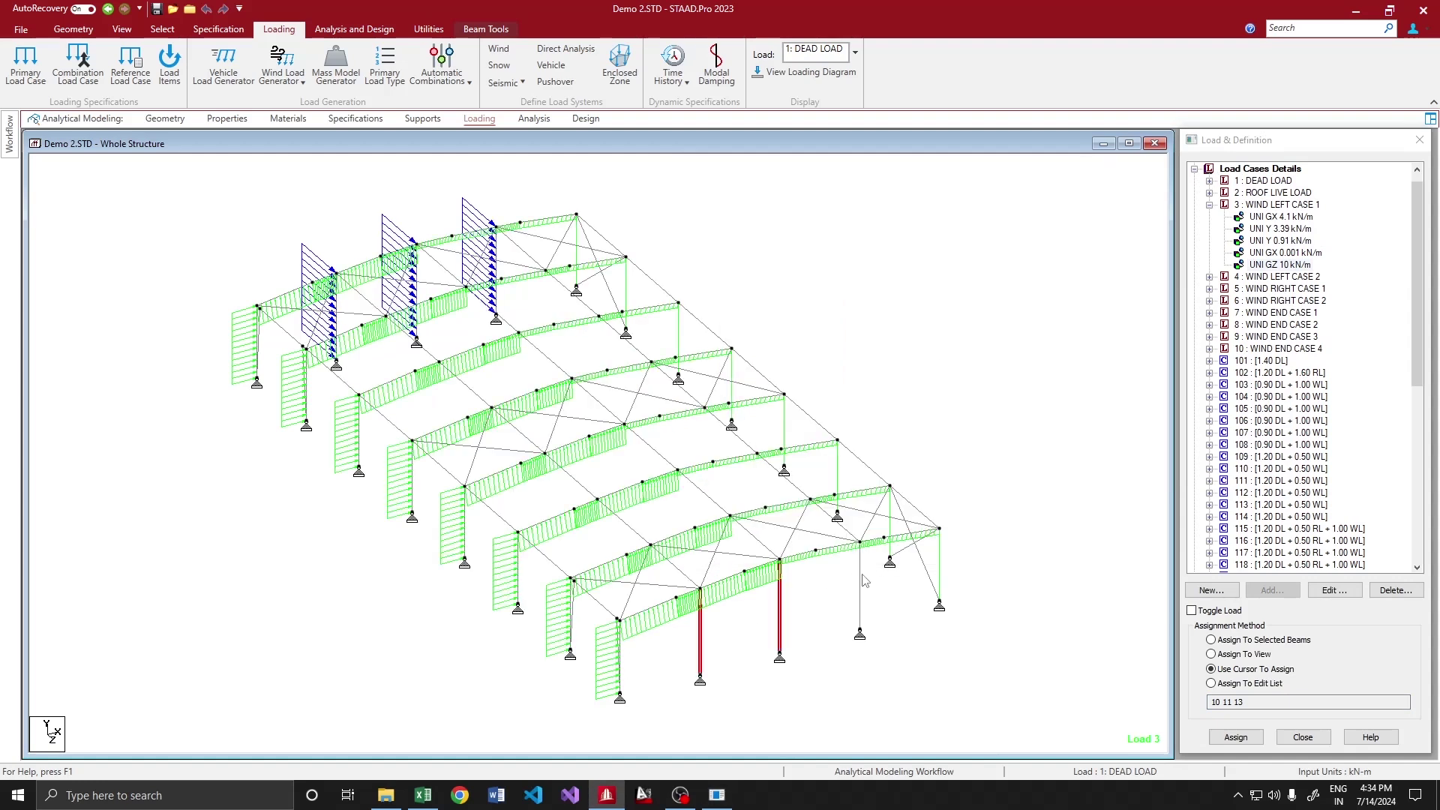
left_click(860, 585)
key("alt+Tab")
left_click(948, 426)
Apply the wind load to the End Wall 2 members with tributary area 5
left_click(950, 449)
left_click(921, 445)
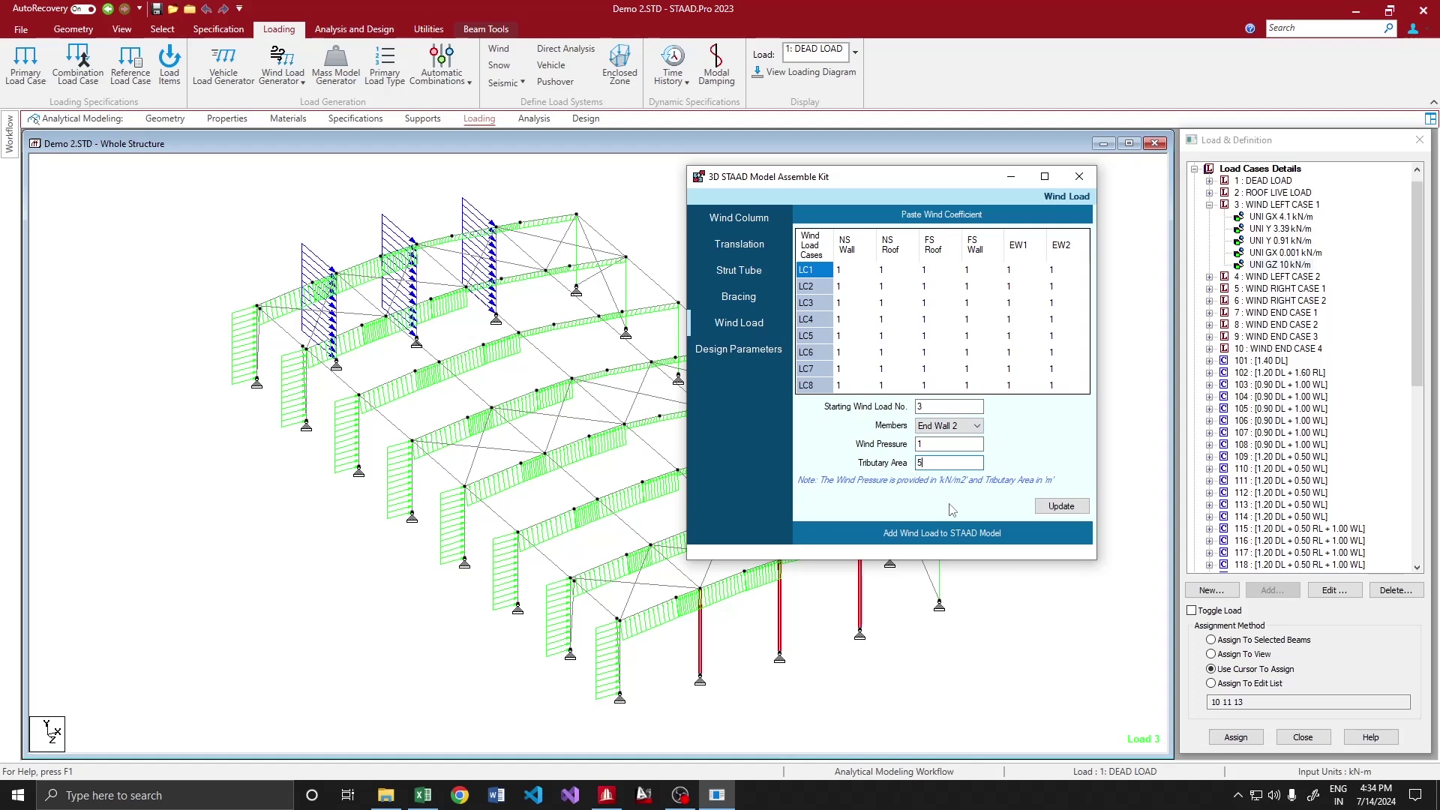
left_click(1004, 529)
left_click(796, 453)
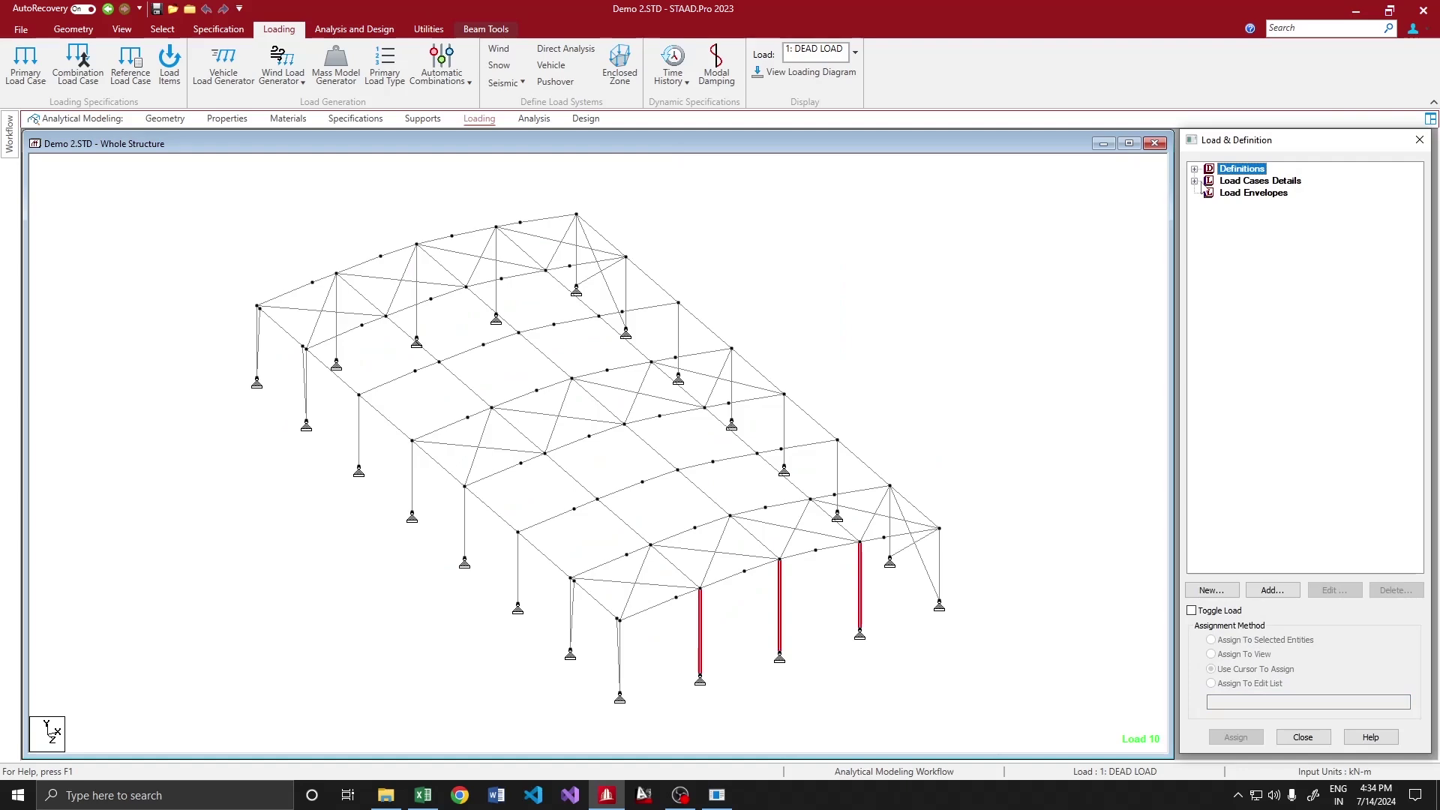
Expand WIND END CASE 2 and display its GZ -5 kN/m uniform load on the model
left_click(1193, 181)
left_click(1209, 265)
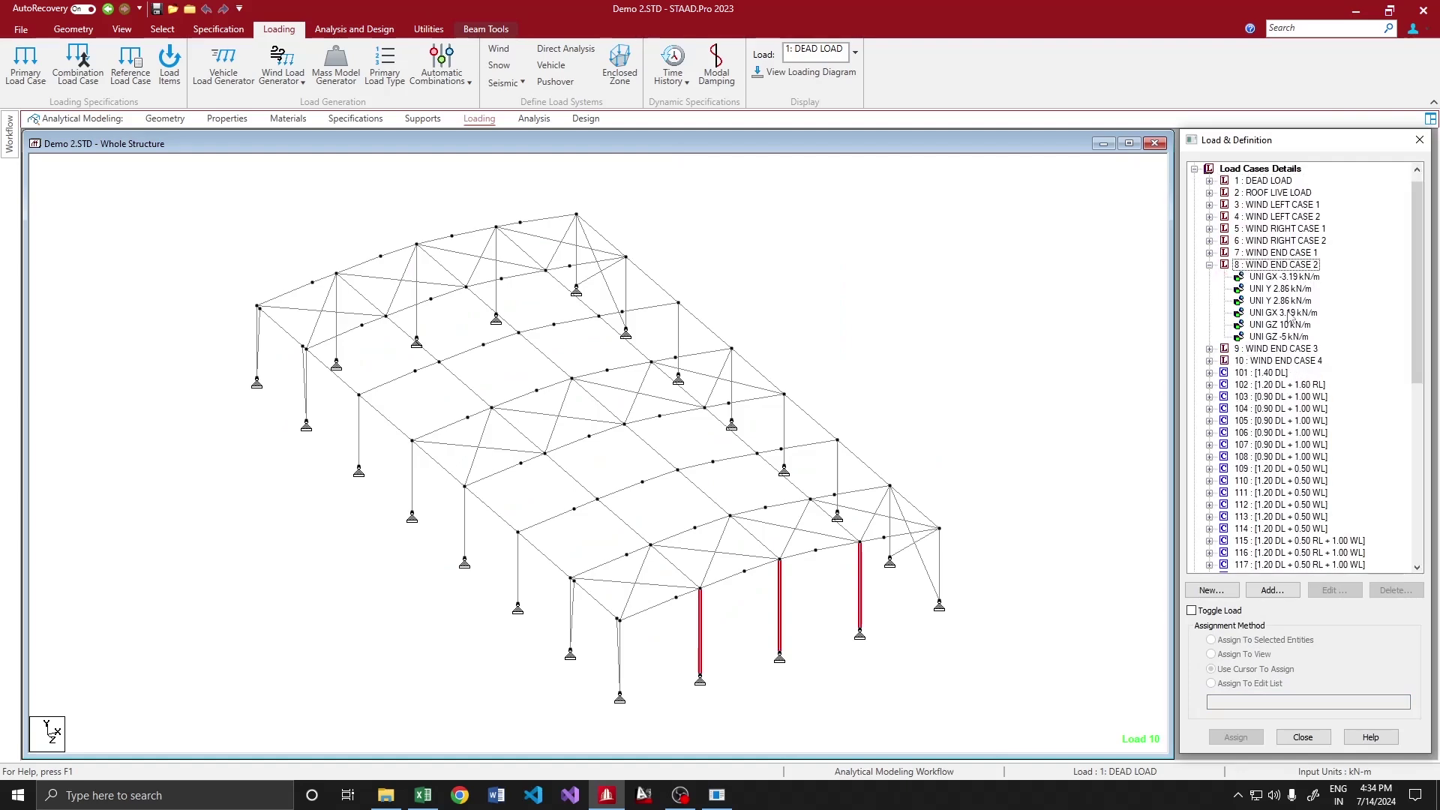
left_click(1283, 336)
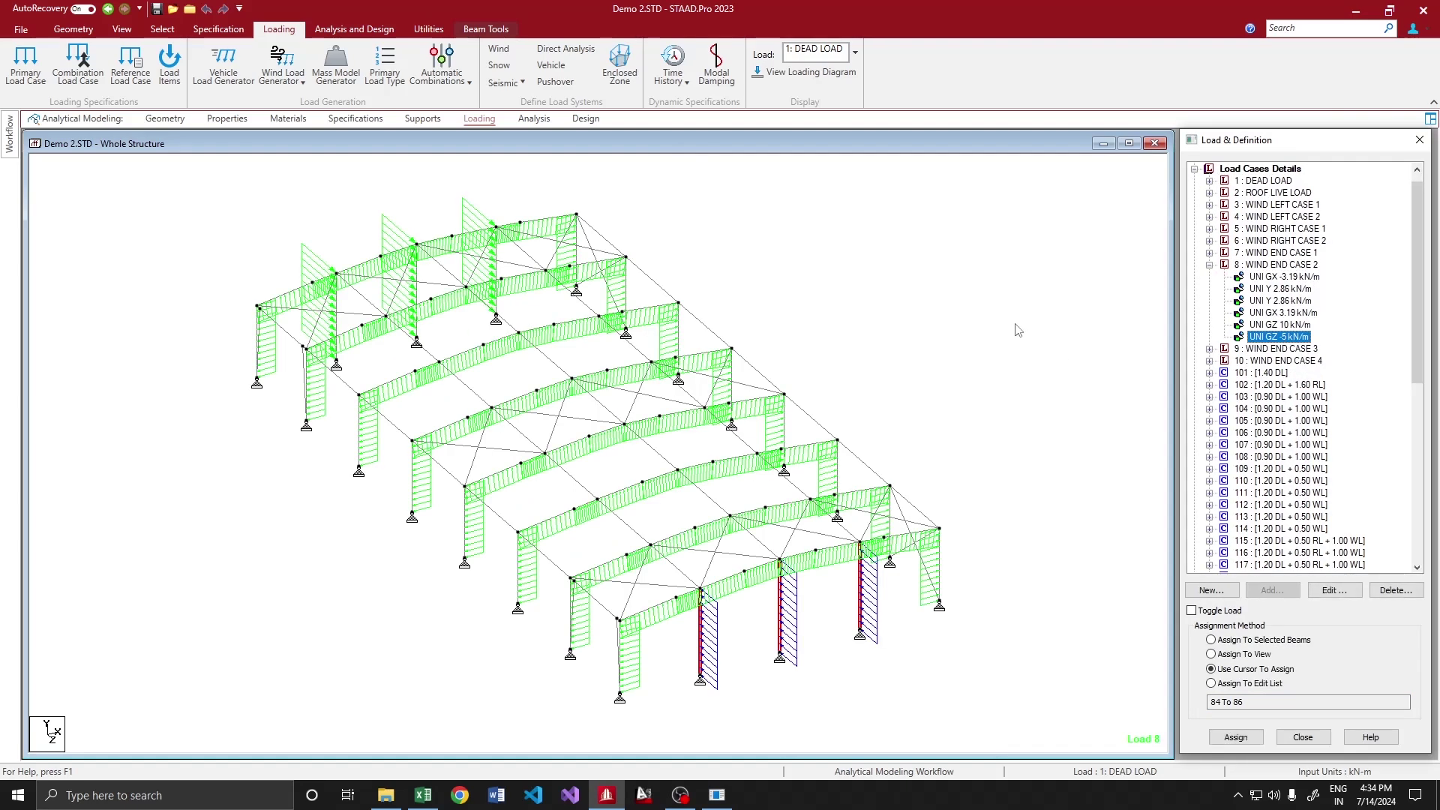
key("alt+Tab")
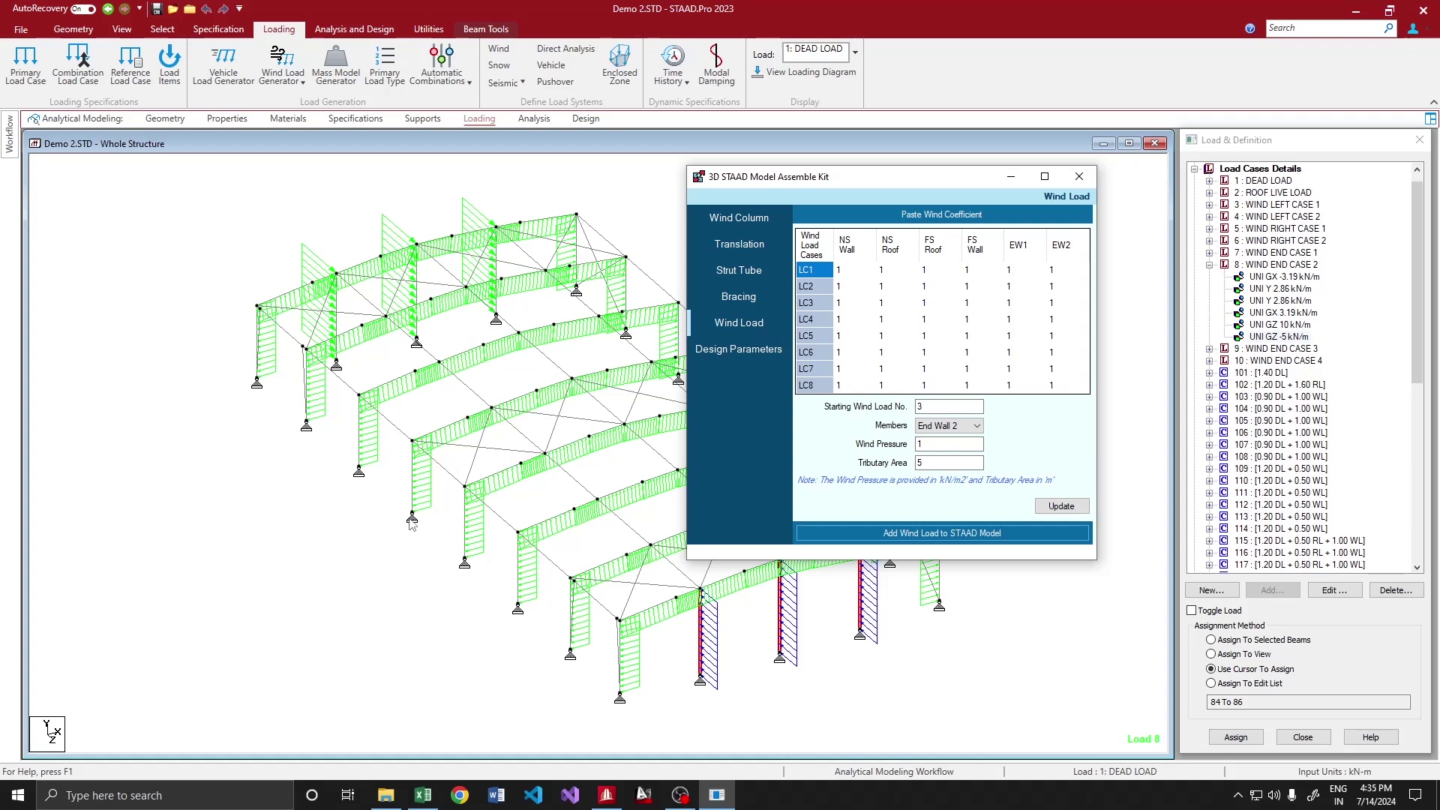
Select the wall columns and generate NS Wall wind loads in the STAAD model
left_click(460, 544)
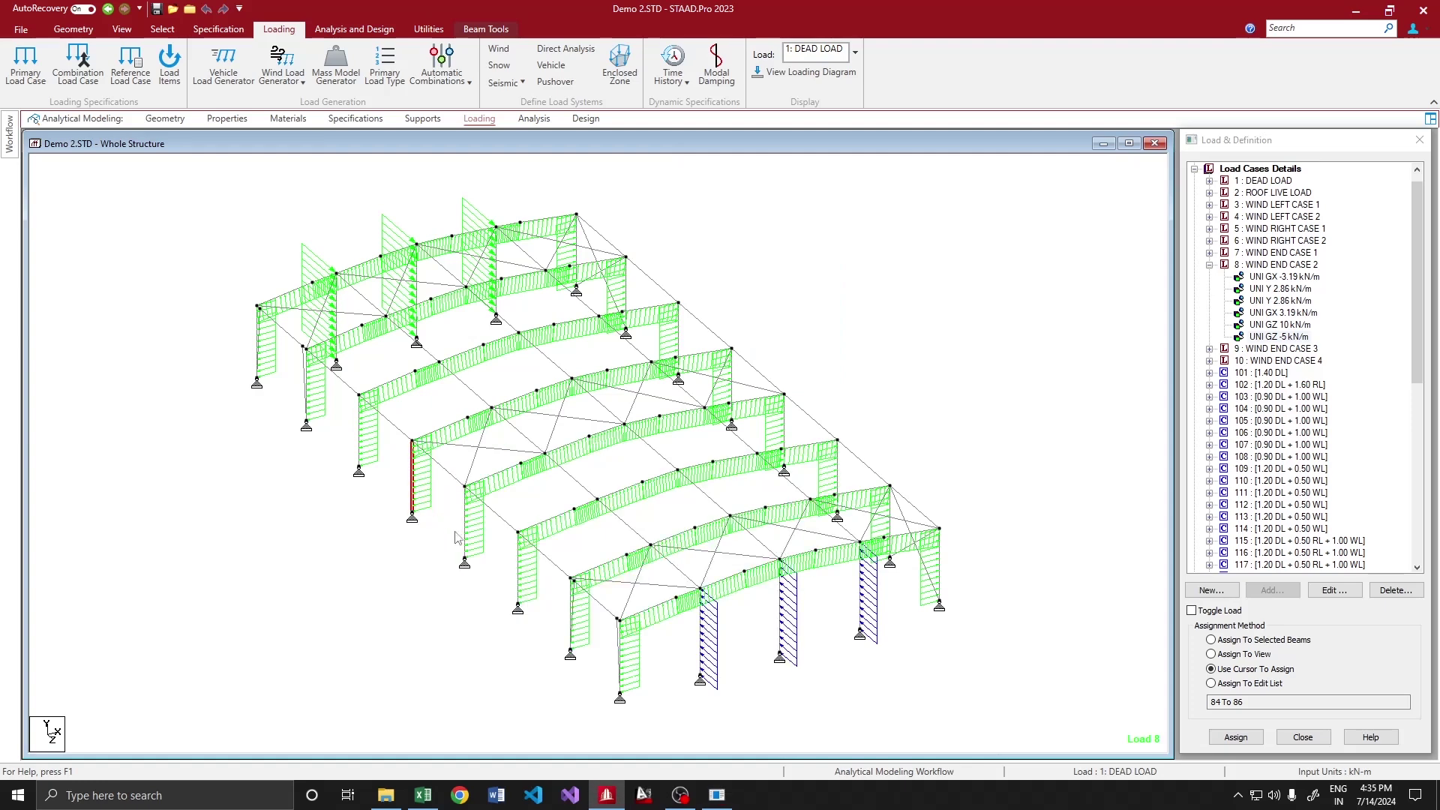
left_click(468, 553)
left_click(516, 575)
key("alt+Tab")
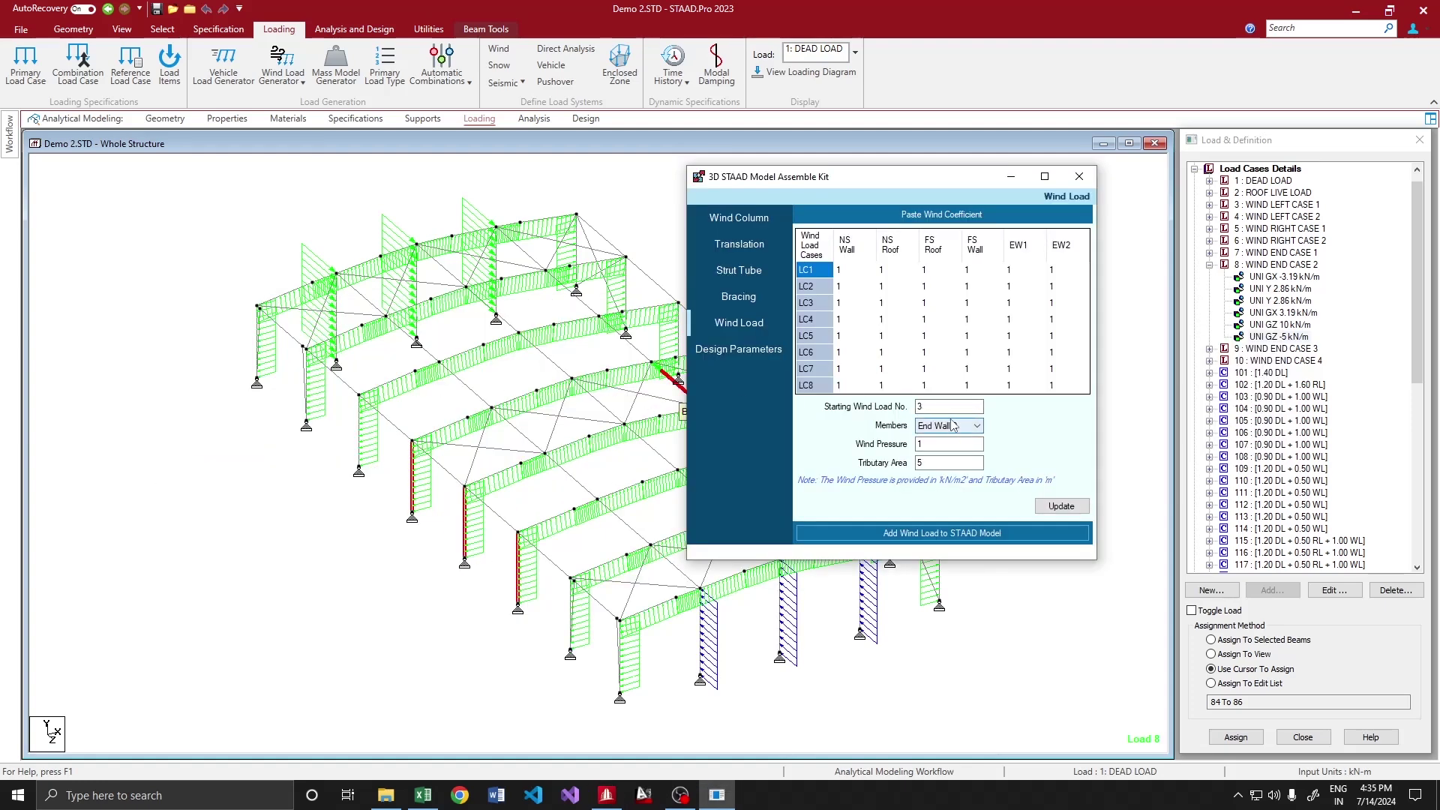
left_click(952, 426)
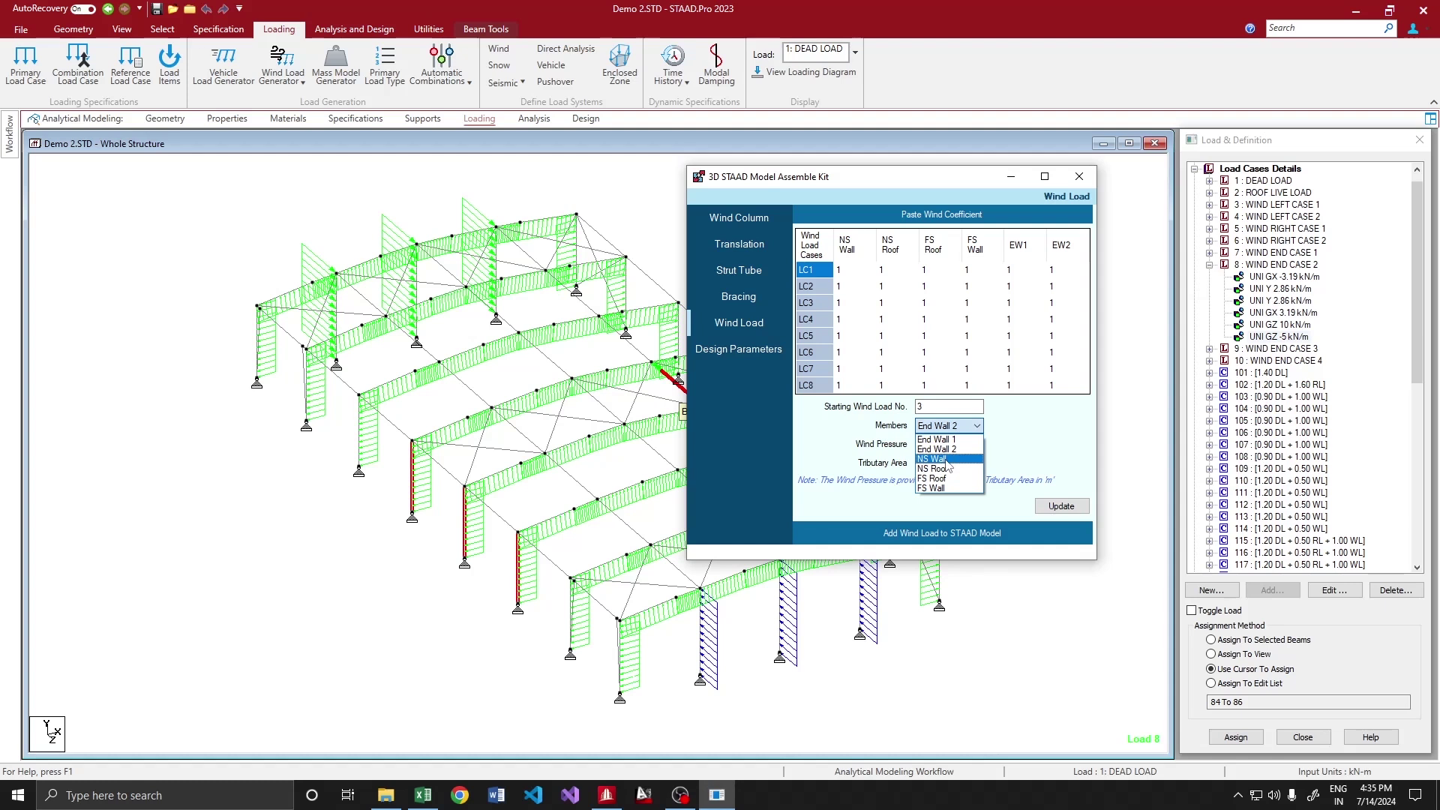
left_click(941, 436)
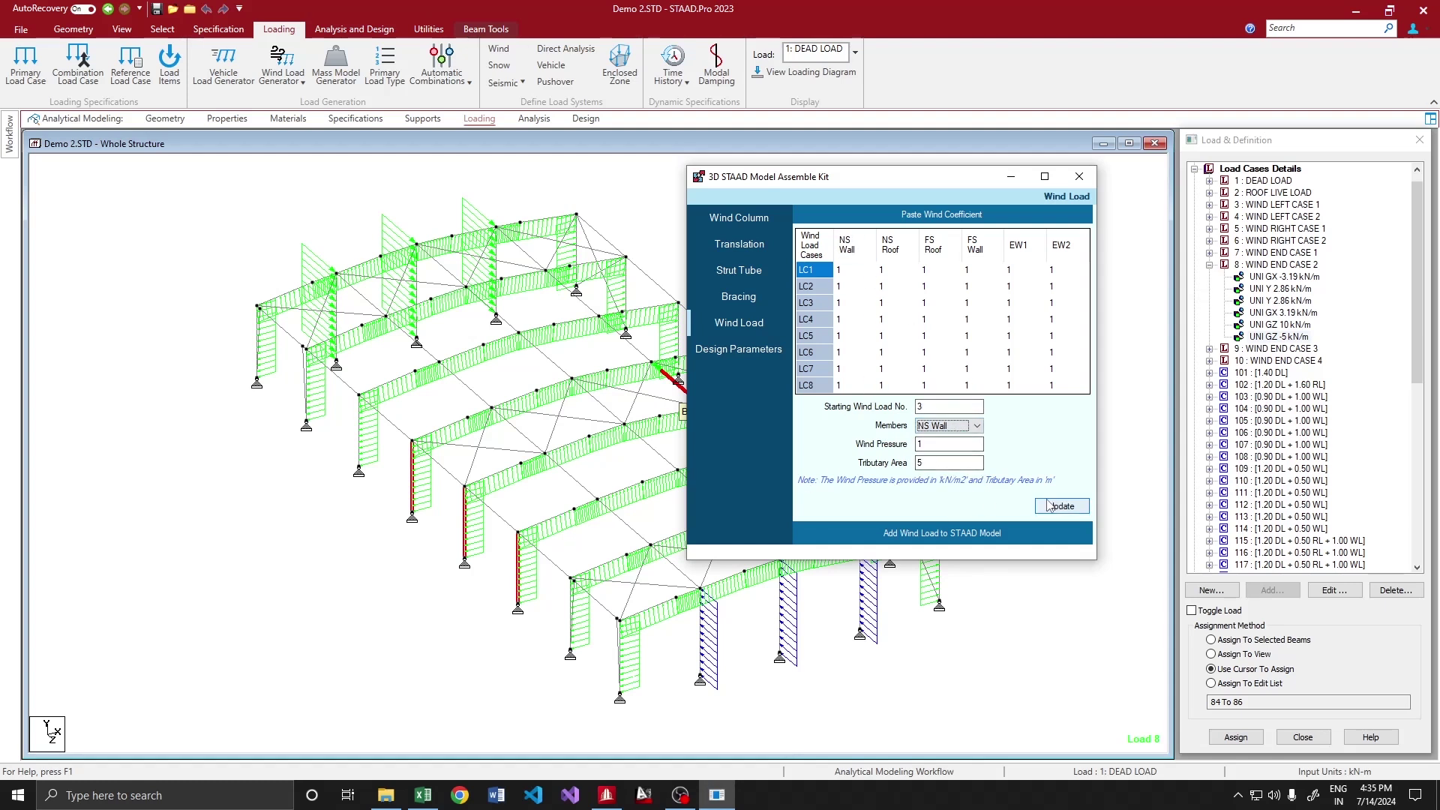
left_click(1060, 507)
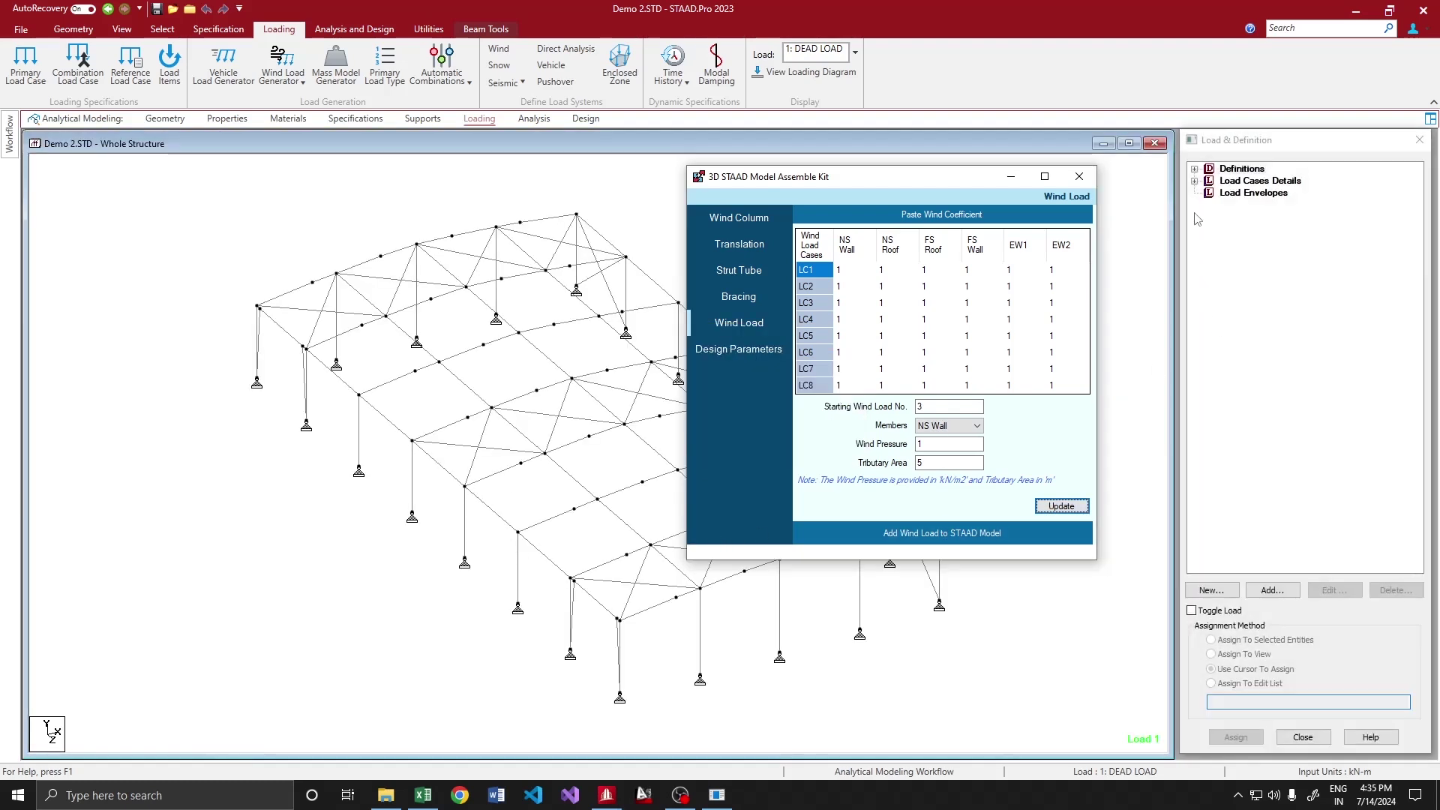
Inspect load case 6's wind loads on the model, then go to the kit's Design Parameters page
left_click(1234, 210)
left_click(1194, 180)
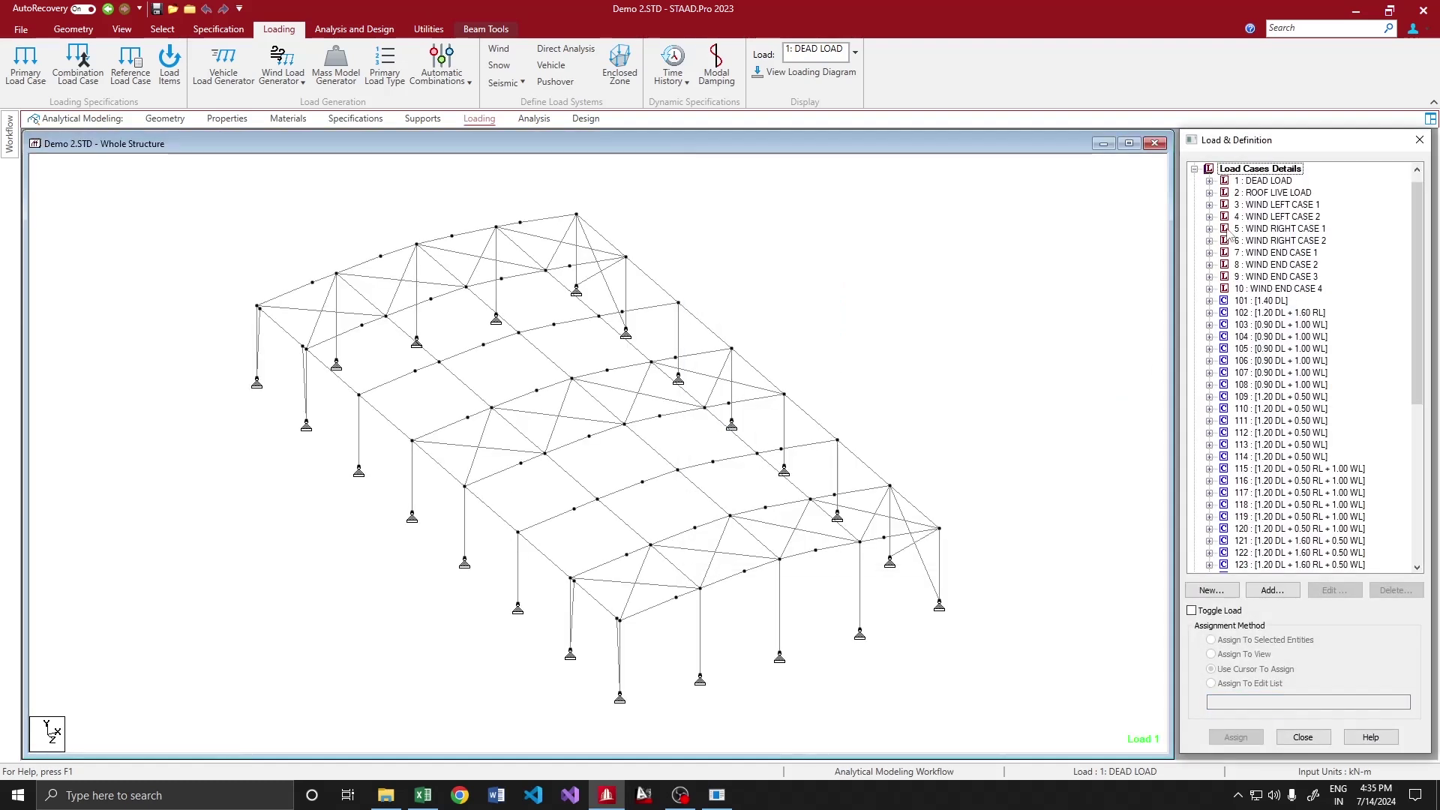
left_click(1232, 240)
left_click(1194, 181)
left_click(1209, 241)
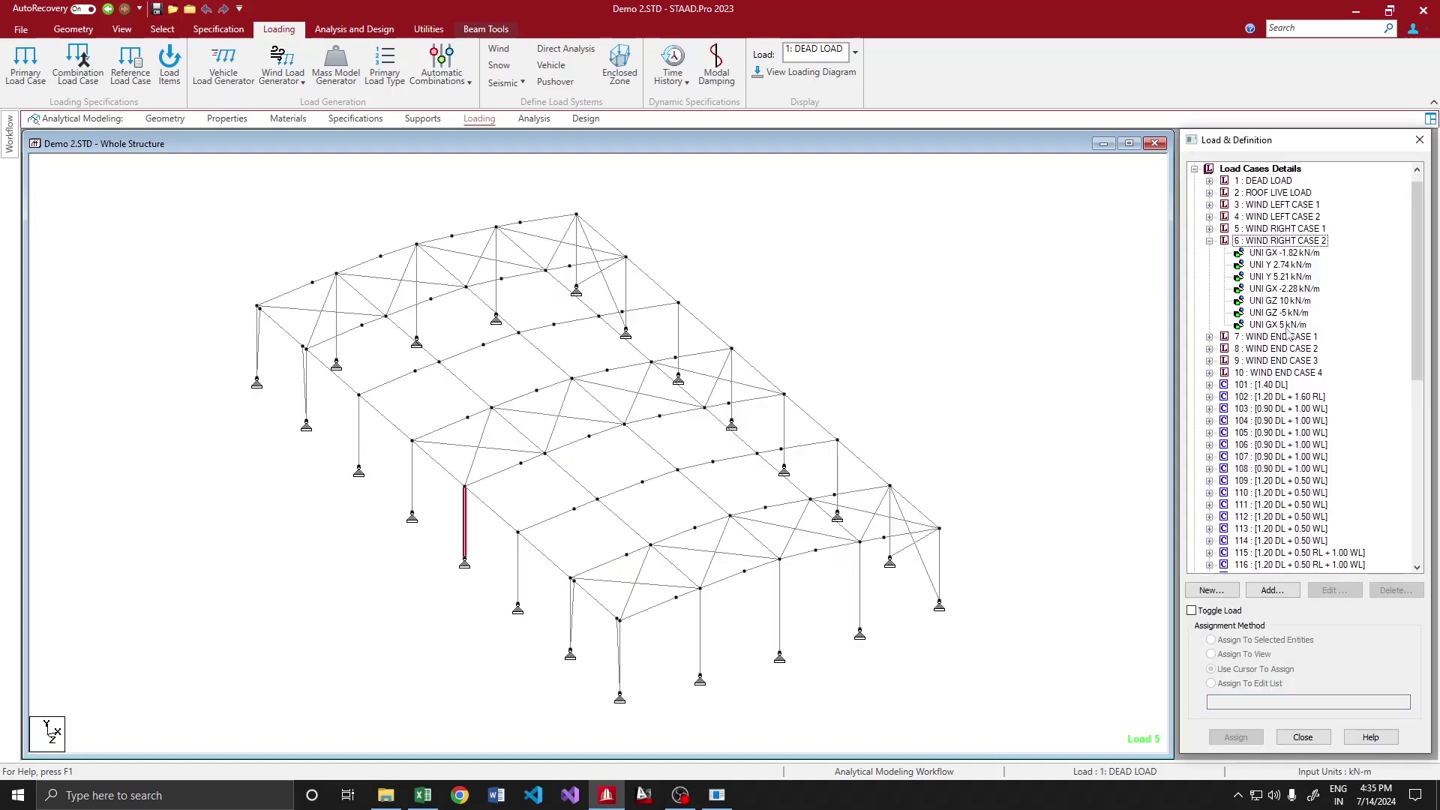
left_click(1279, 324)
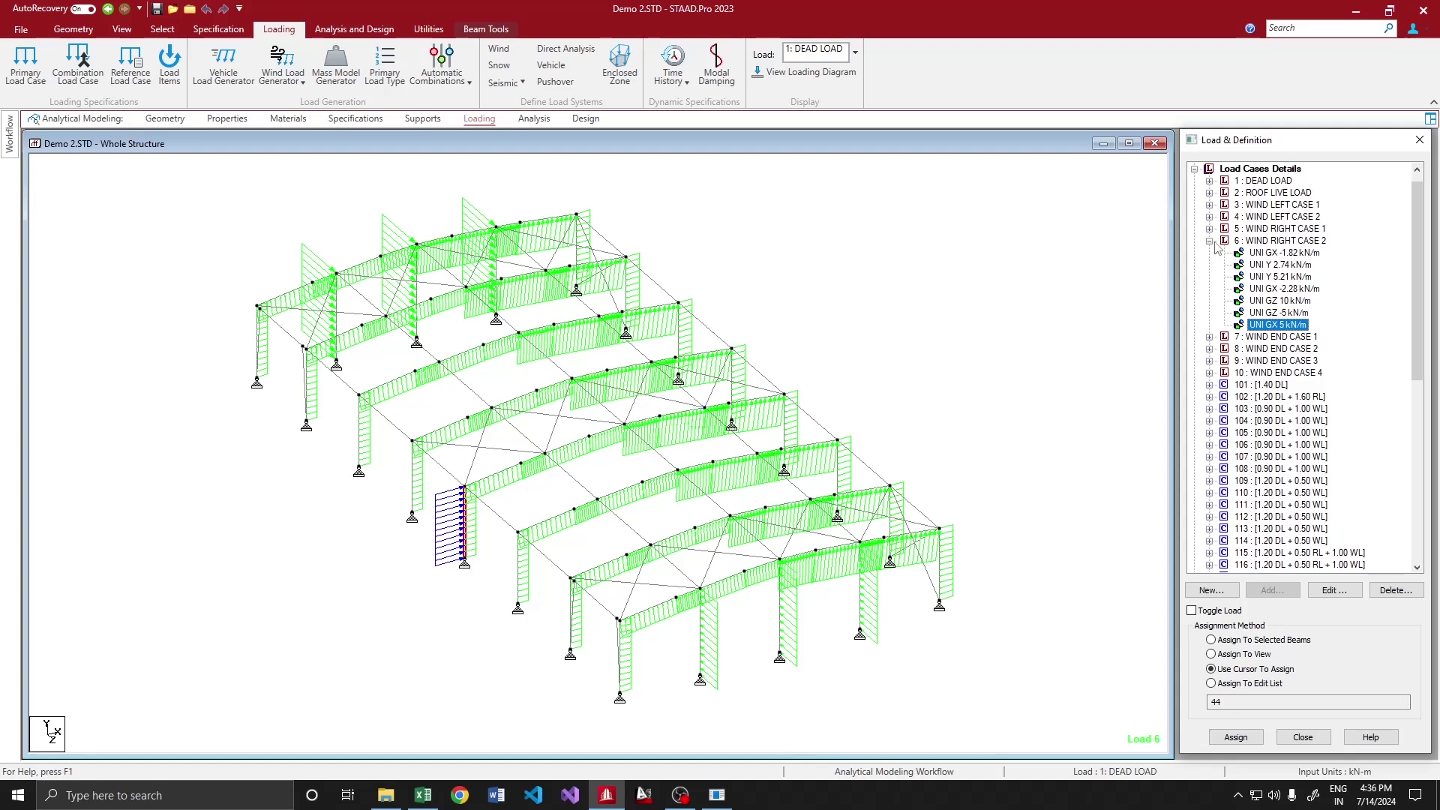
left_click(1208, 240)
key("alt+Tab")
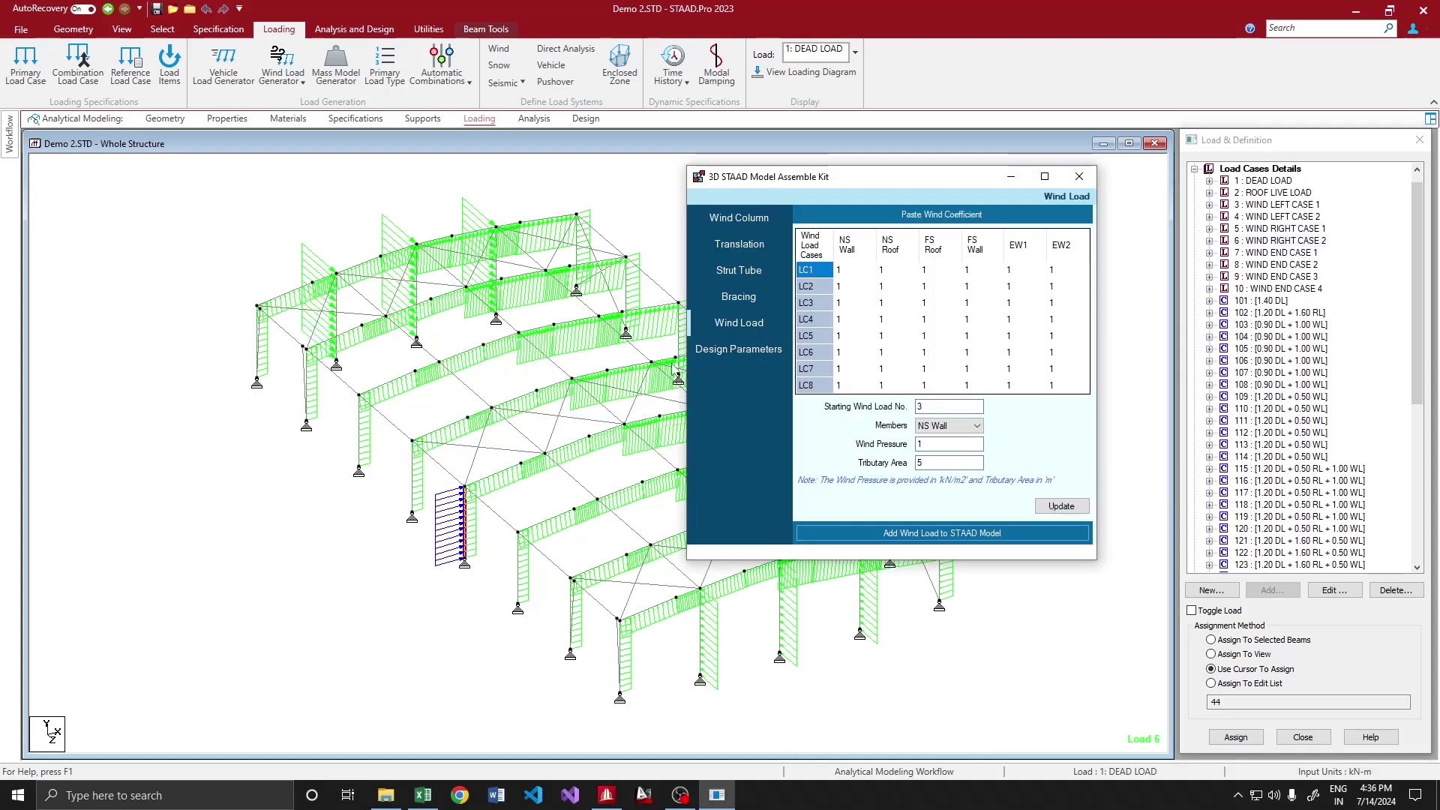
left_click(747, 349)
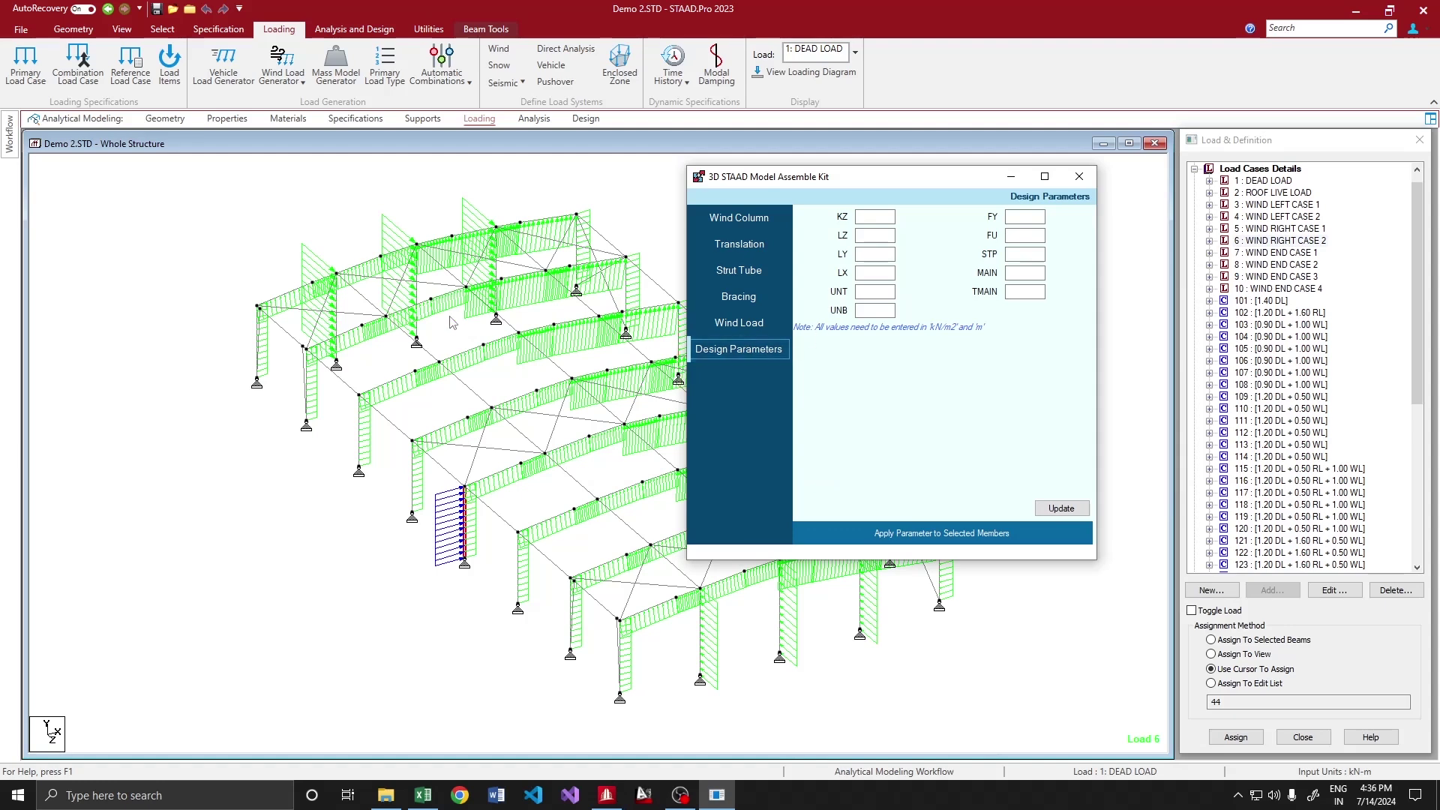
Select the three wind columns in the STAAD model
left_click(371, 372)
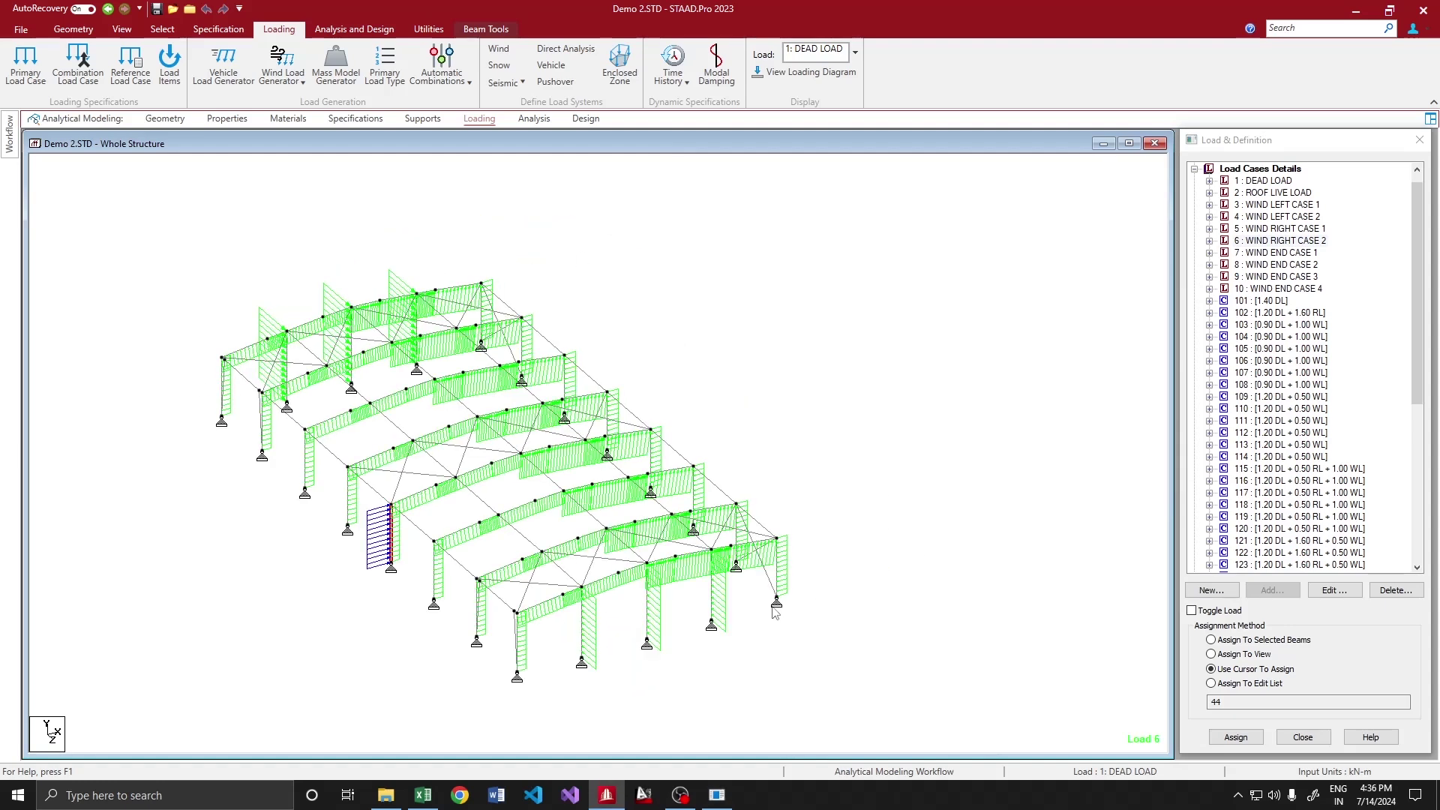
left_click(290, 378)
left_click(352, 378)
left_click(420, 357)
key("alt+Tab")
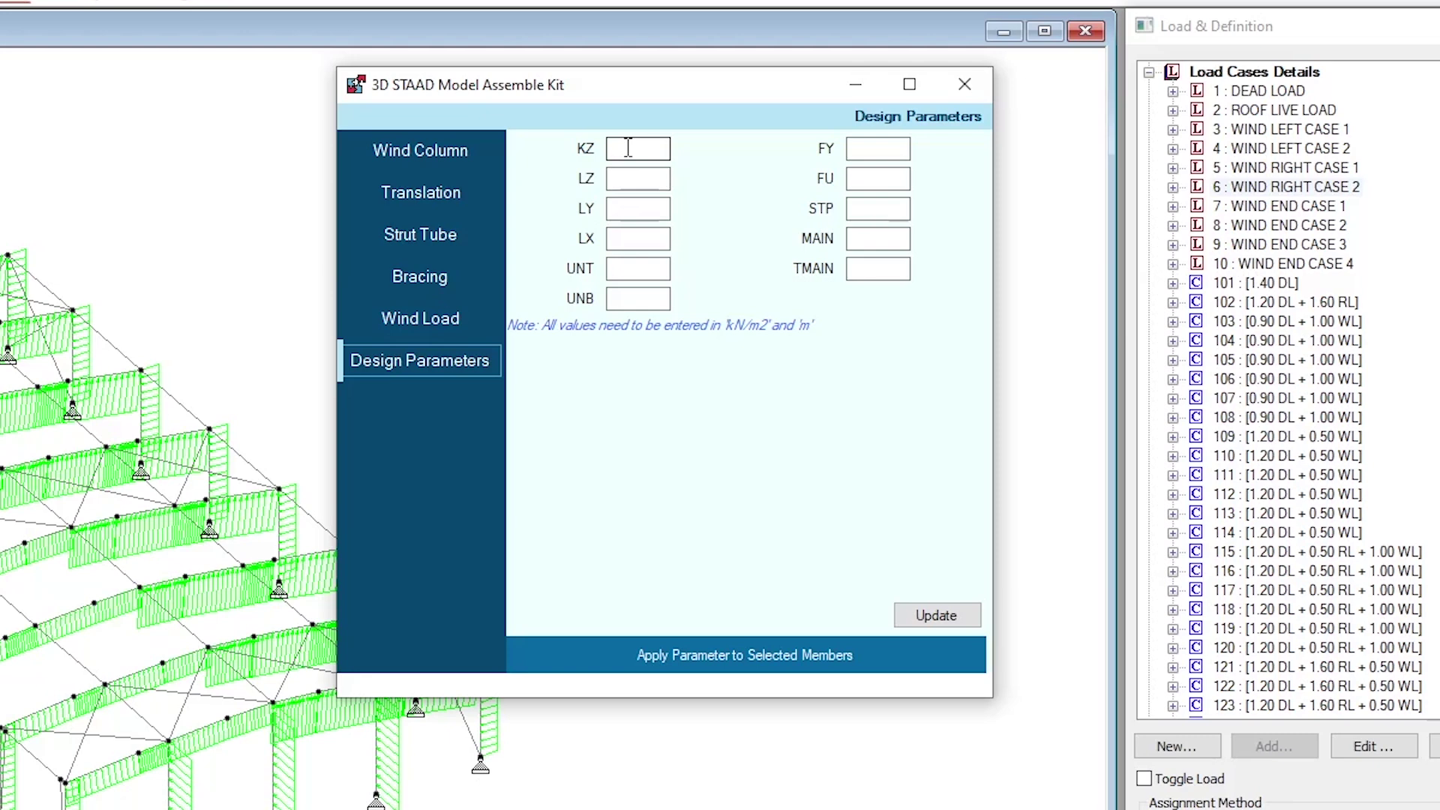
Enter design parameters KZ 1, LZ 6.5, LY 3, LX 3.6, FY 250000, FU 410000, STP 2
left_click(628, 147)
type("1")
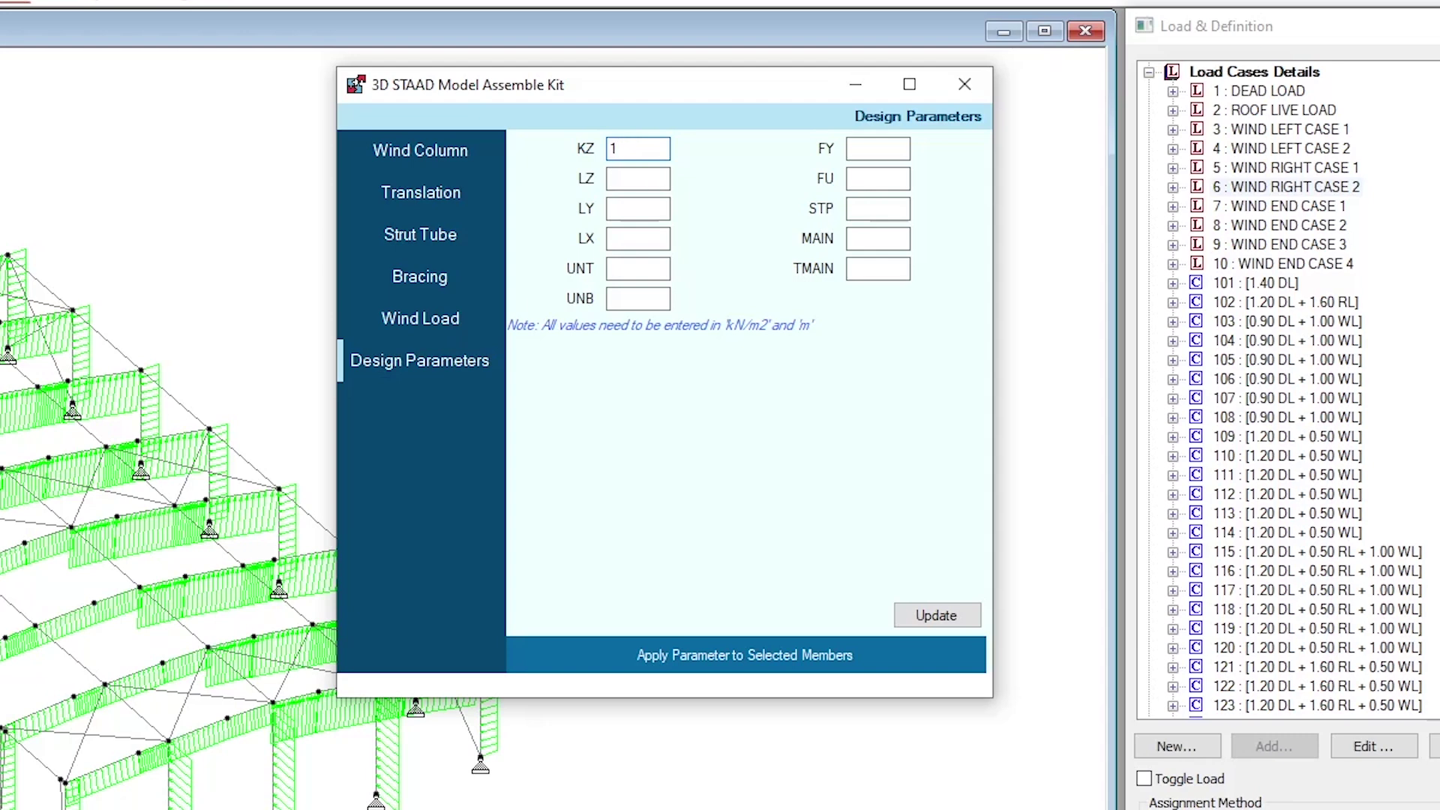
left_click(637, 177)
left_click(637, 208)
left_click(637, 268)
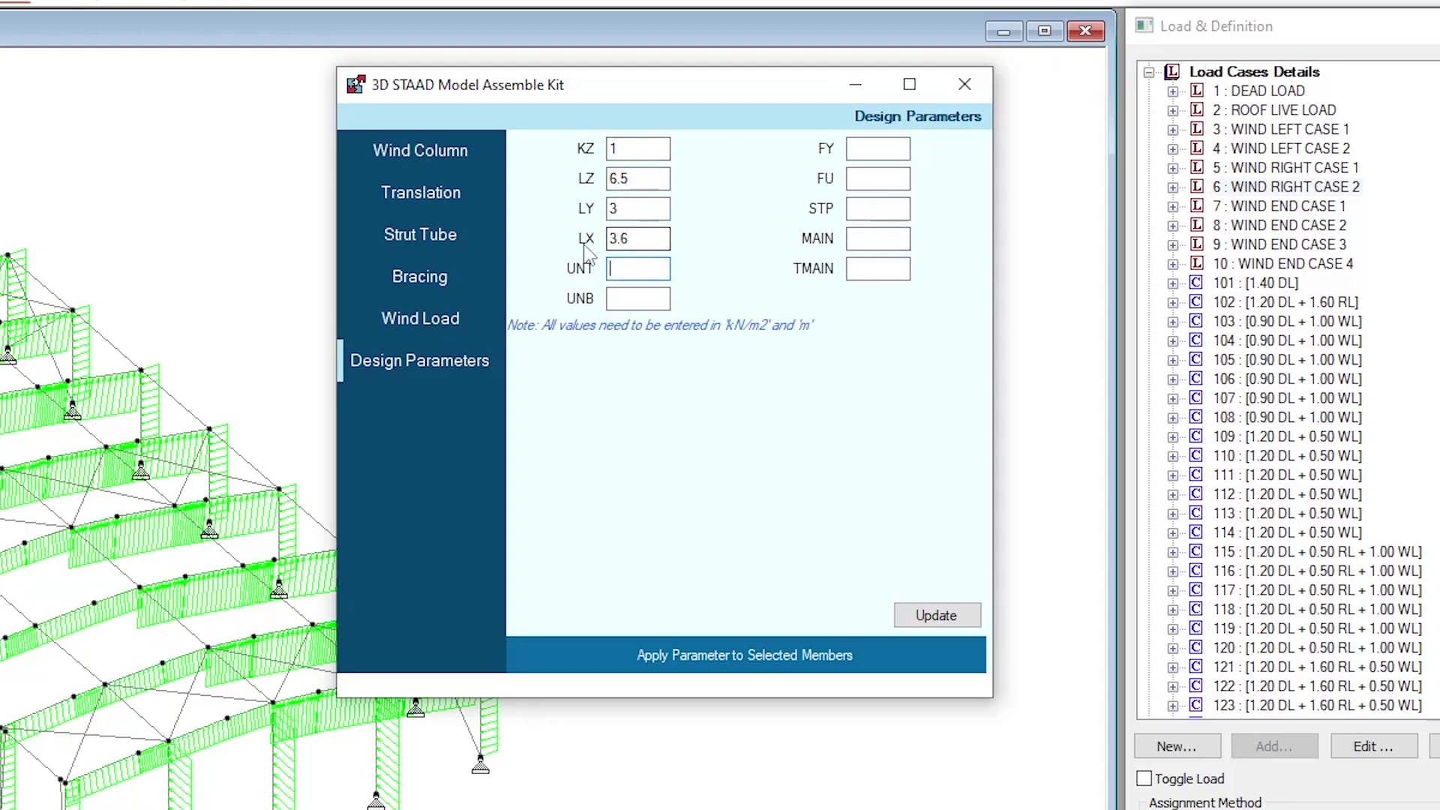
left_click(874, 148)
type("250000")
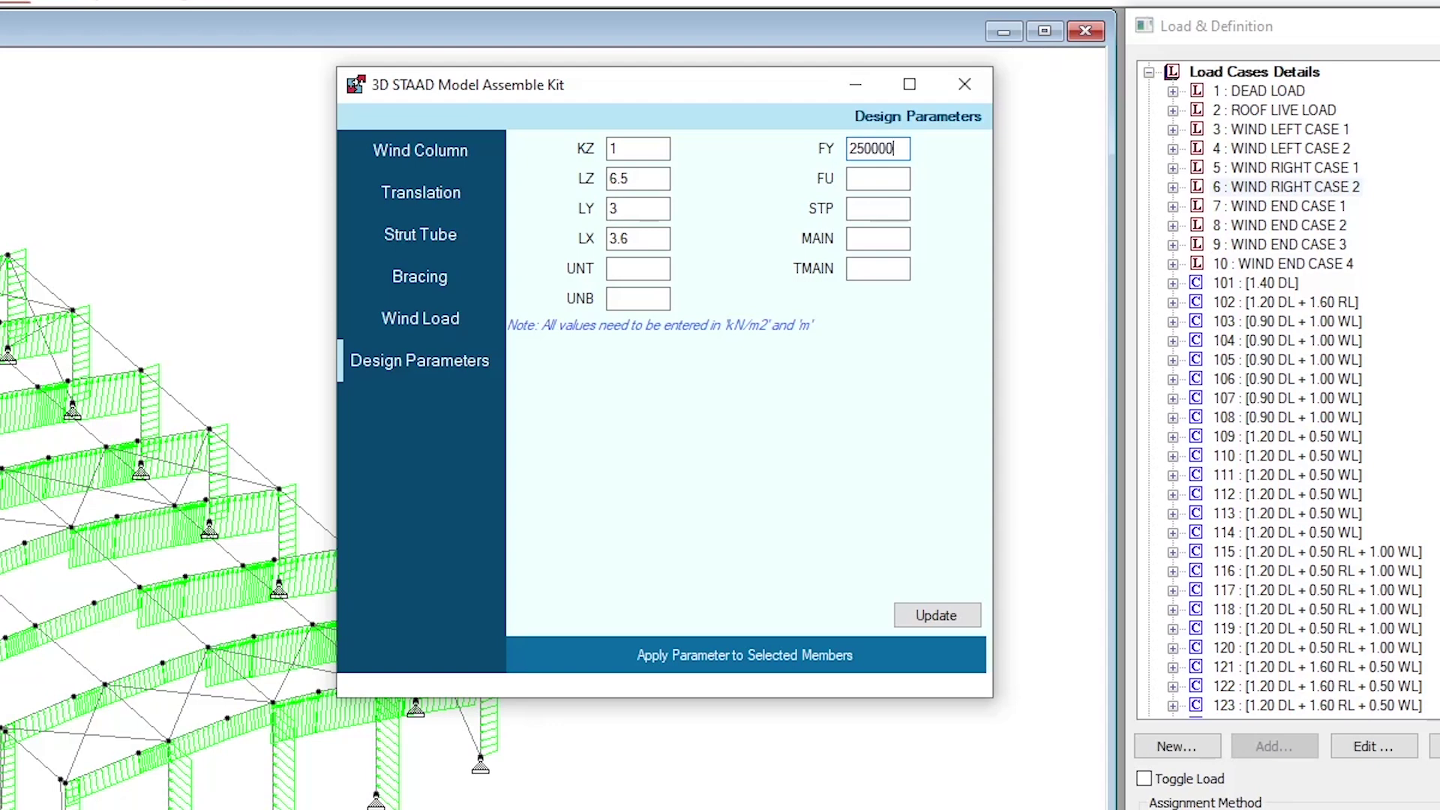
left_click(877, 178)
type("410000")
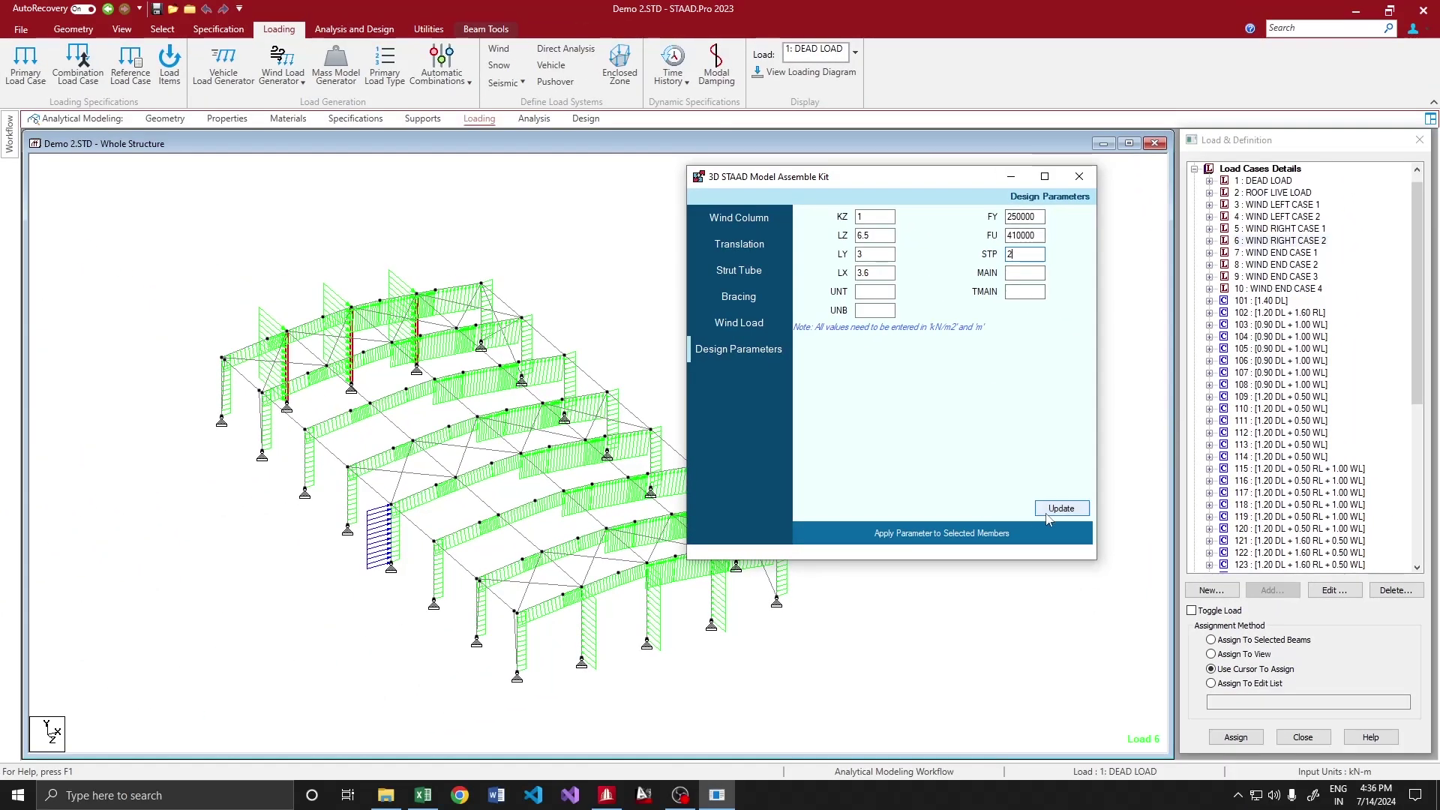
Apply the entered design parameters to the three selected wind columns
left_click(1052, 511)
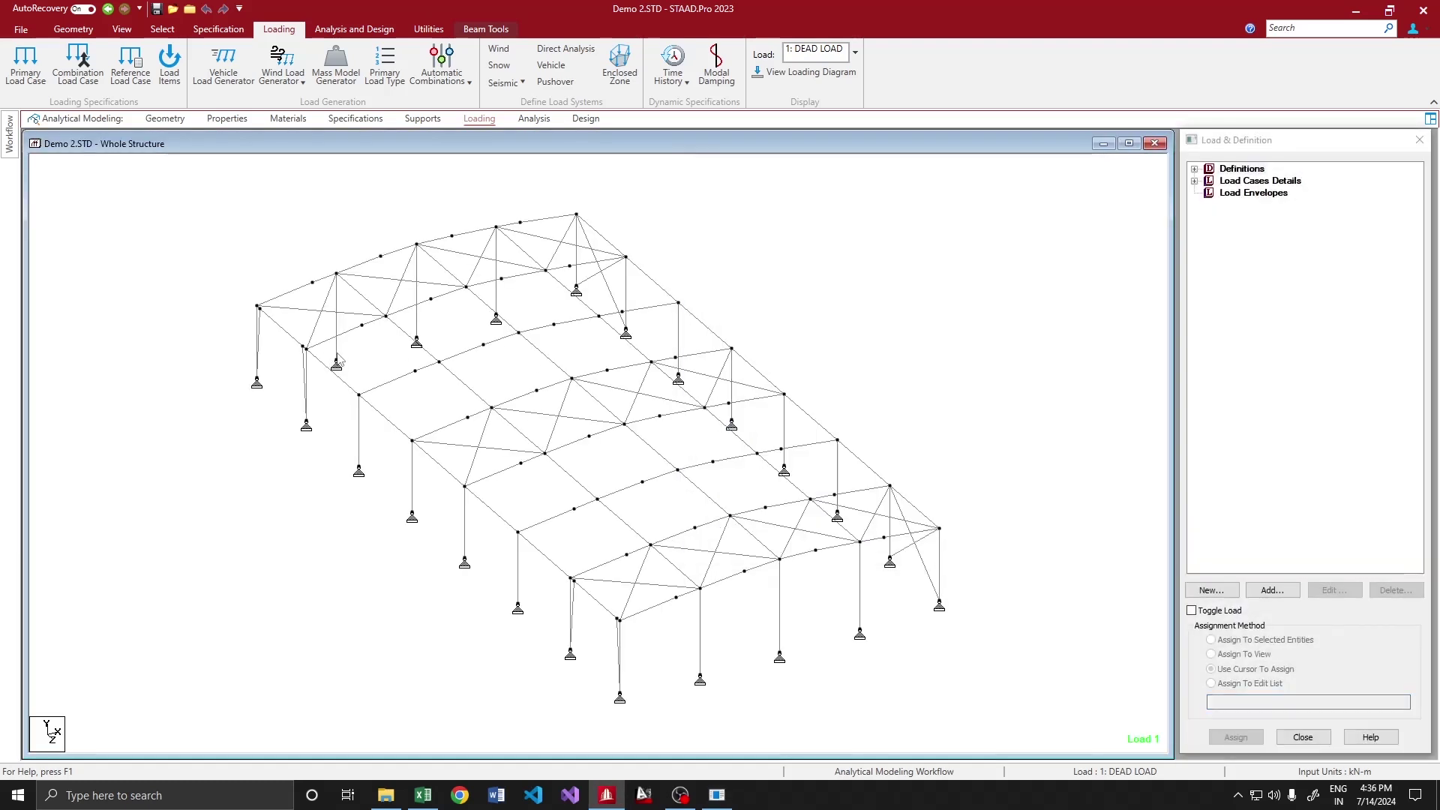
left_click(336, 338)
left_click(418, 330, "ctrl")
left_click(497, 308, "ctrl")
left_click(717, 794)
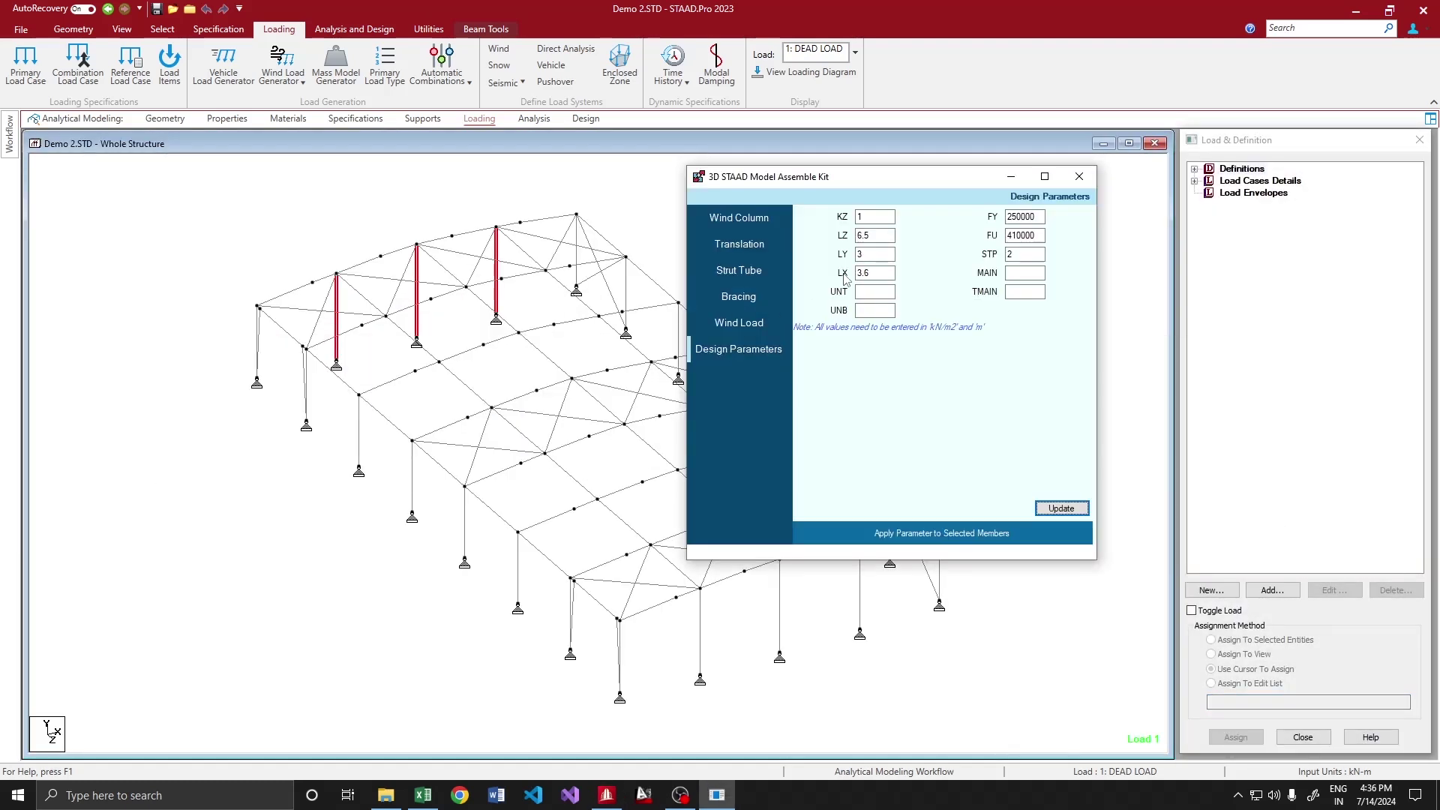
left_click(948, 531)
left_click(818, 450)
Check PARAMETER 1's LZ 6.5, LX 3.6 and LY 3 members, then select two front wind columns
left_click(593, 130)
left_click(586, 118)
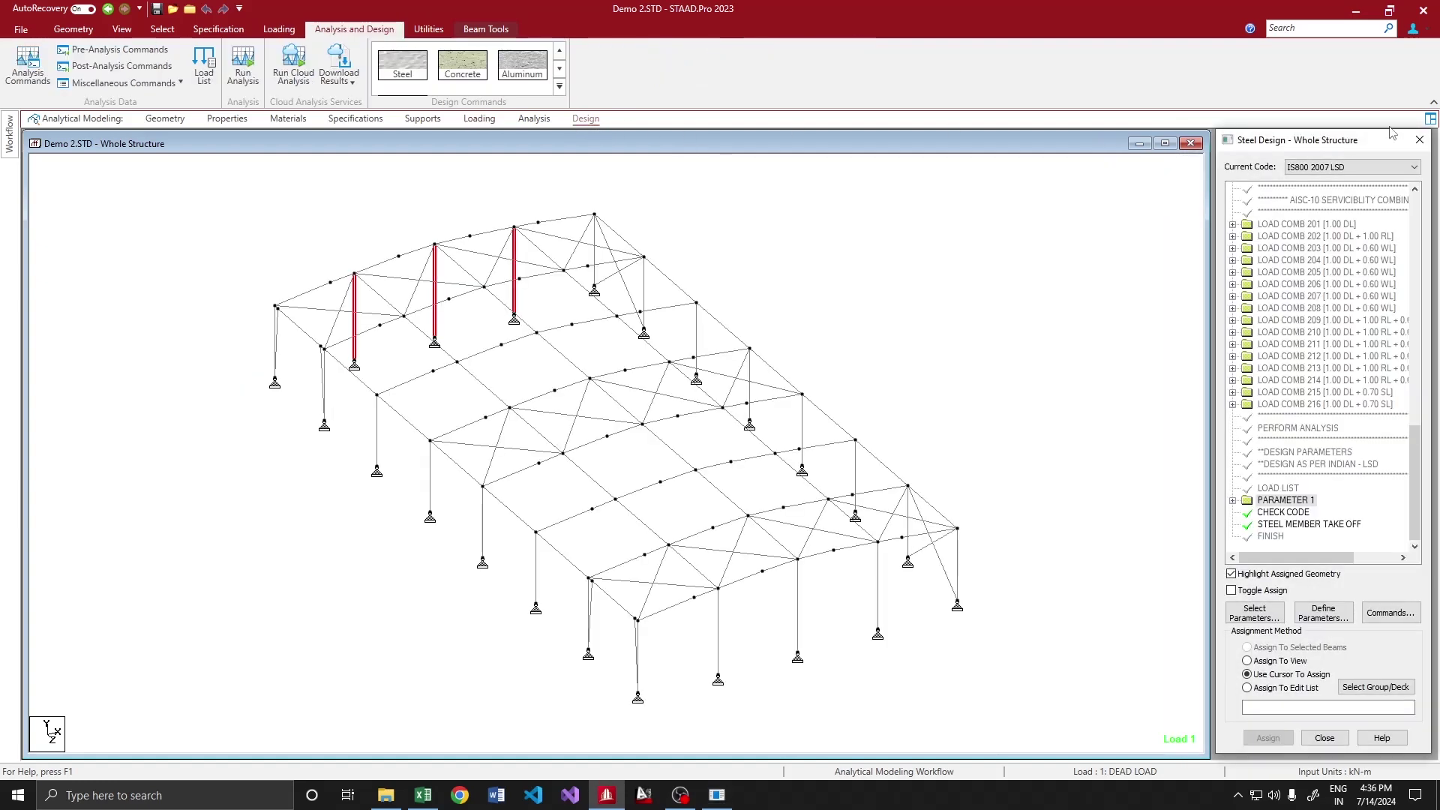
double_click(1244, 501)
scroll(1318, 436, "down", 1)
left_click(1284, 476)
left_click(1285, 500)
left_click(1281, 488)
left_click(718, 632)
left_click(798, 604, "ctrl")
Assign STP 1, LX 1.8 and LY 1.5 to the three front wind columns
left_click(878, 587, "ctrl")
key("alt+Tab")
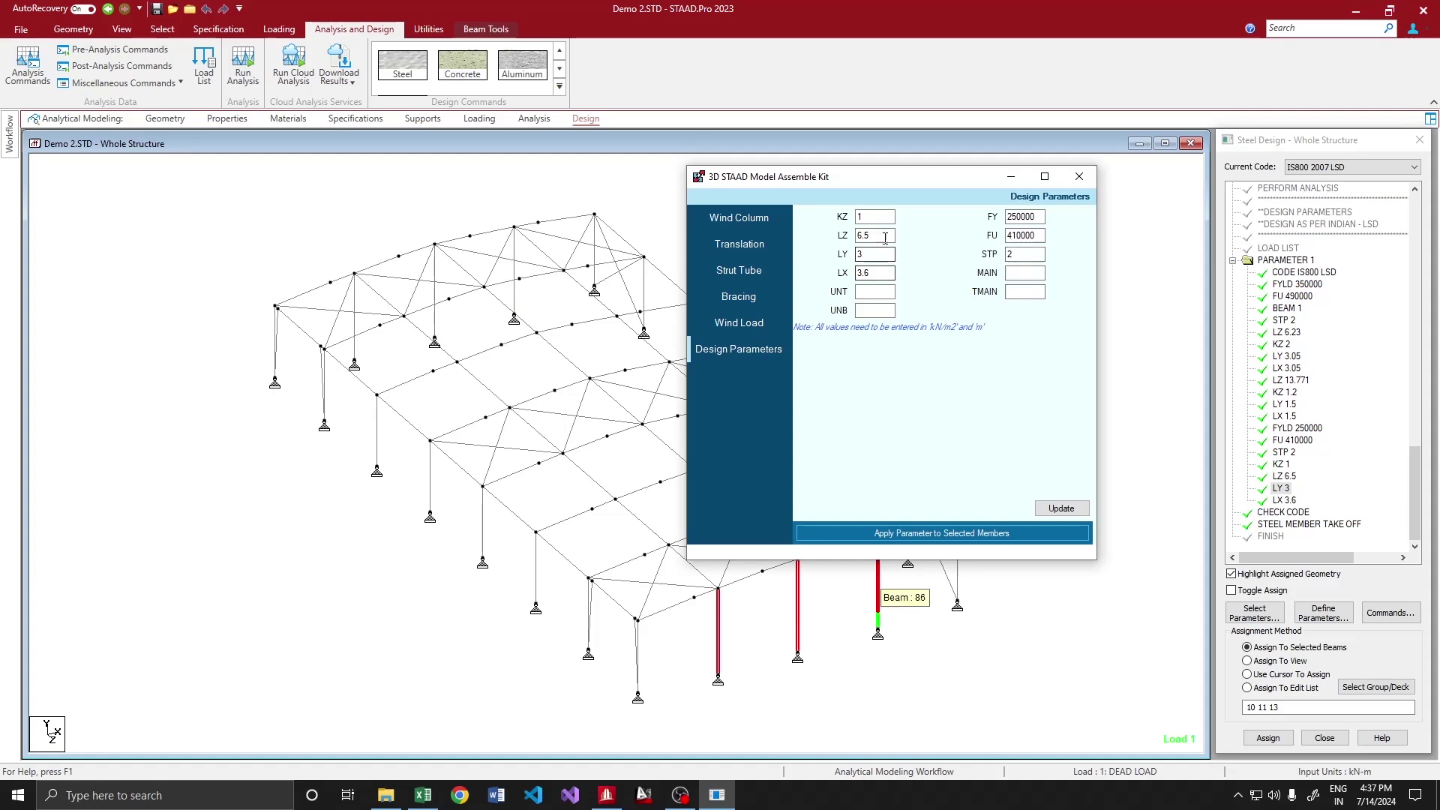
double_click(1017, 255)
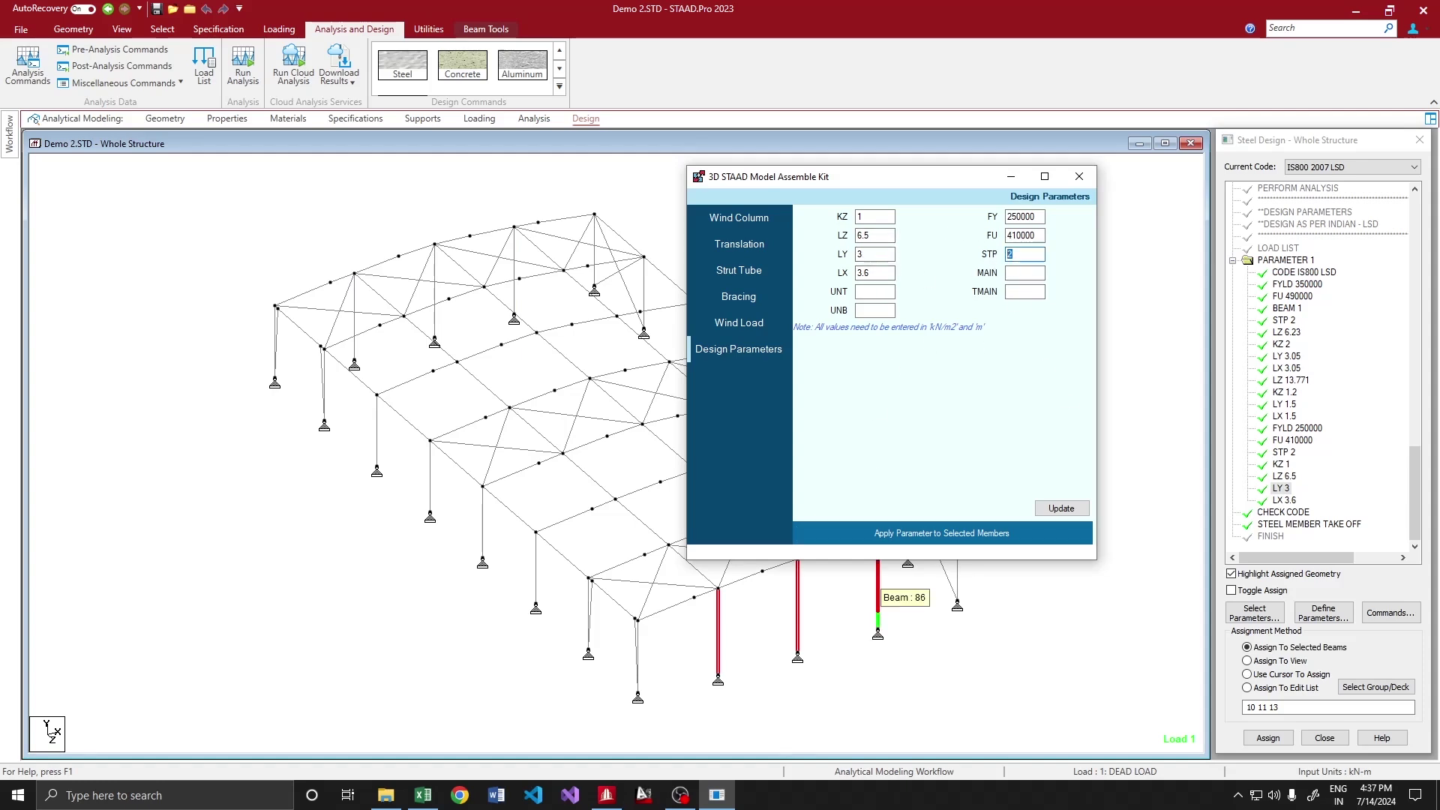
type("1")
double_click(863, 271)
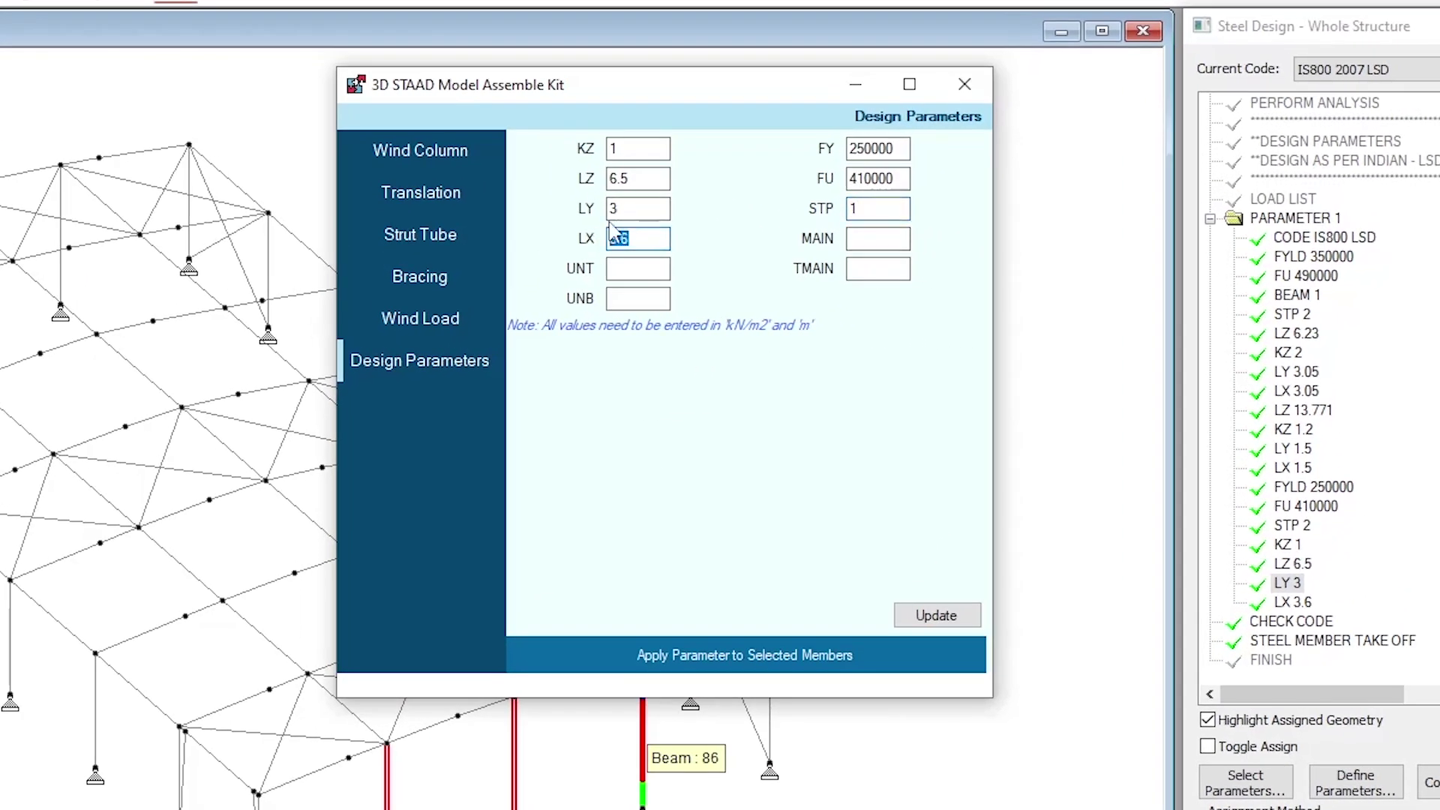
type("1.8")
double_click(624, 208)
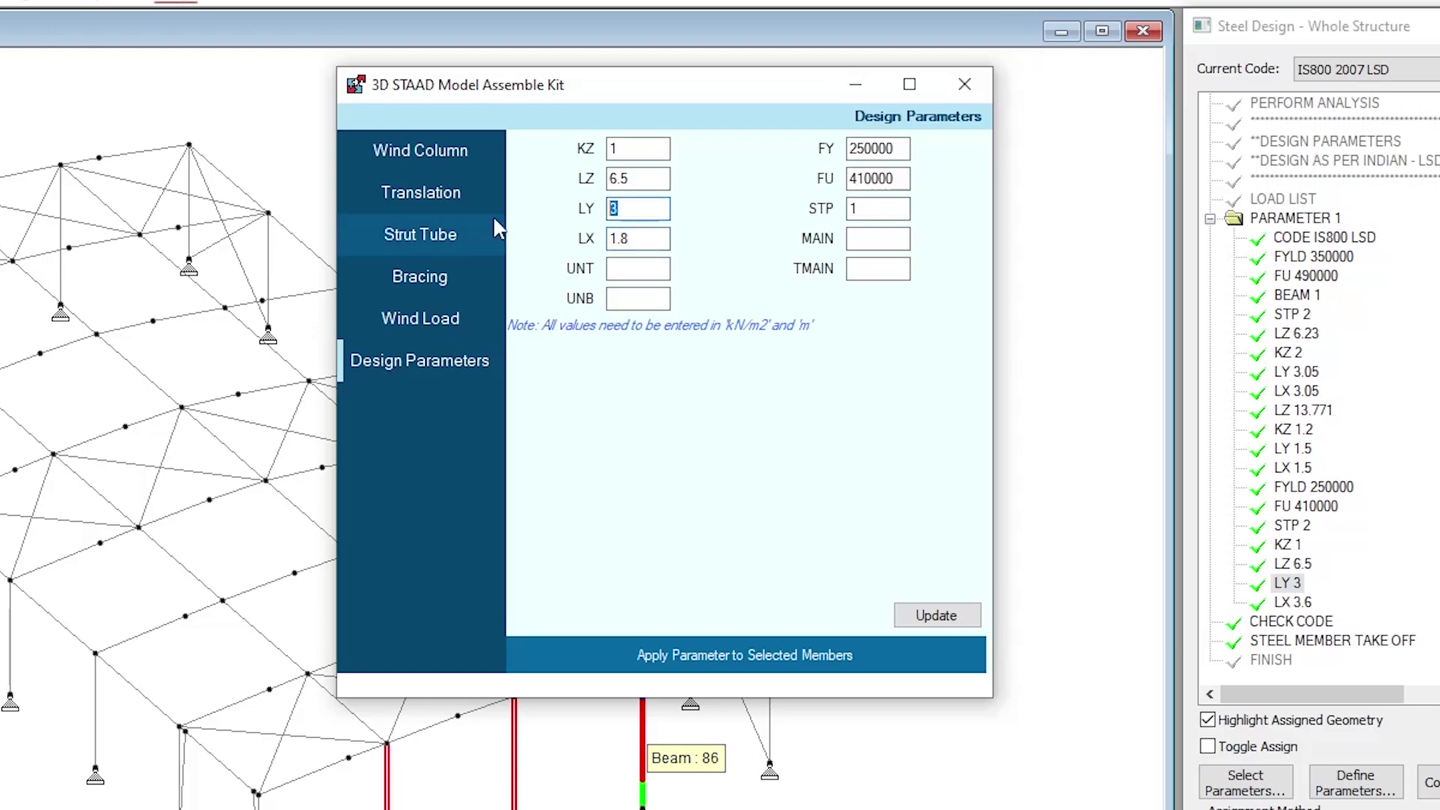
type("1.5")
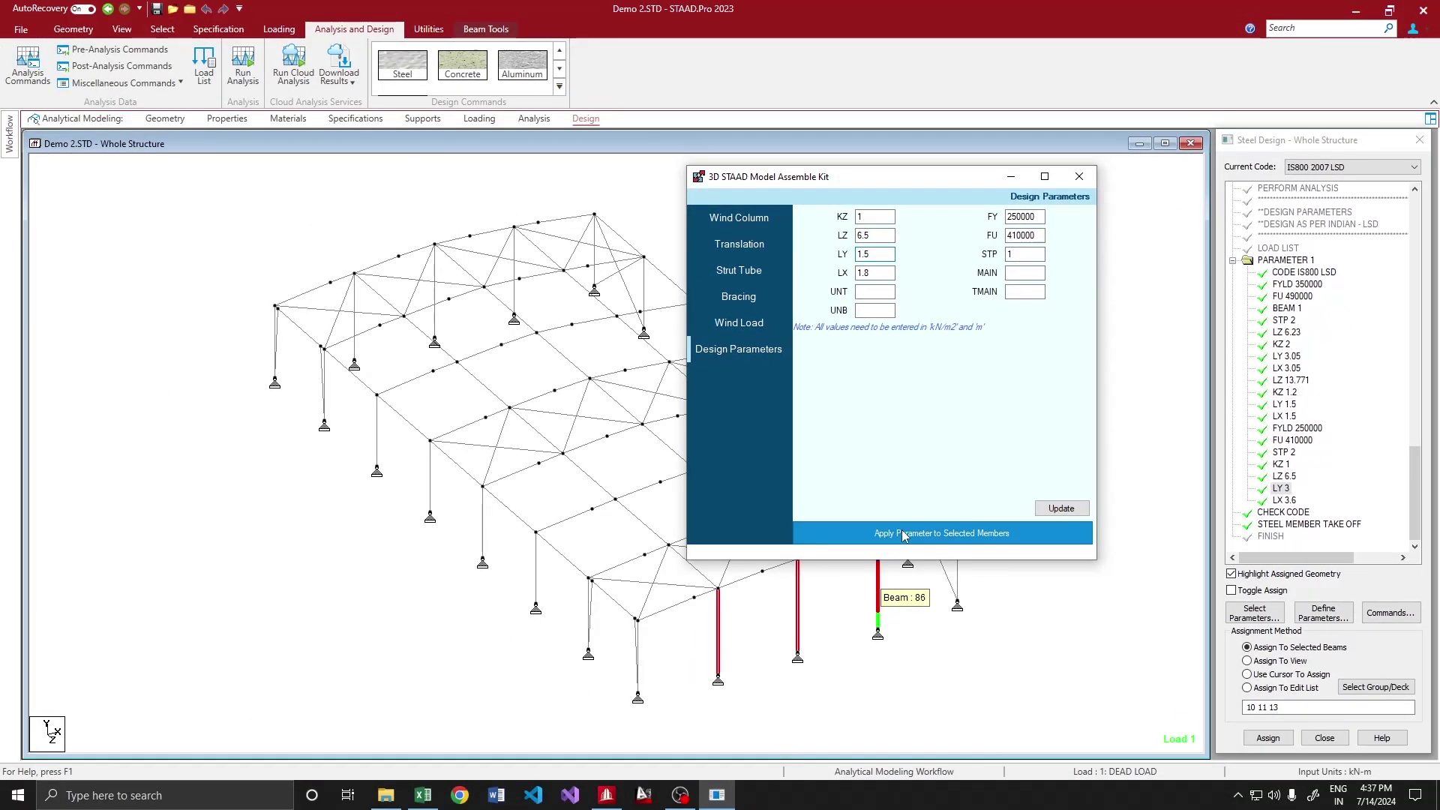
left_click(904, 533)
left_click(829, 466)
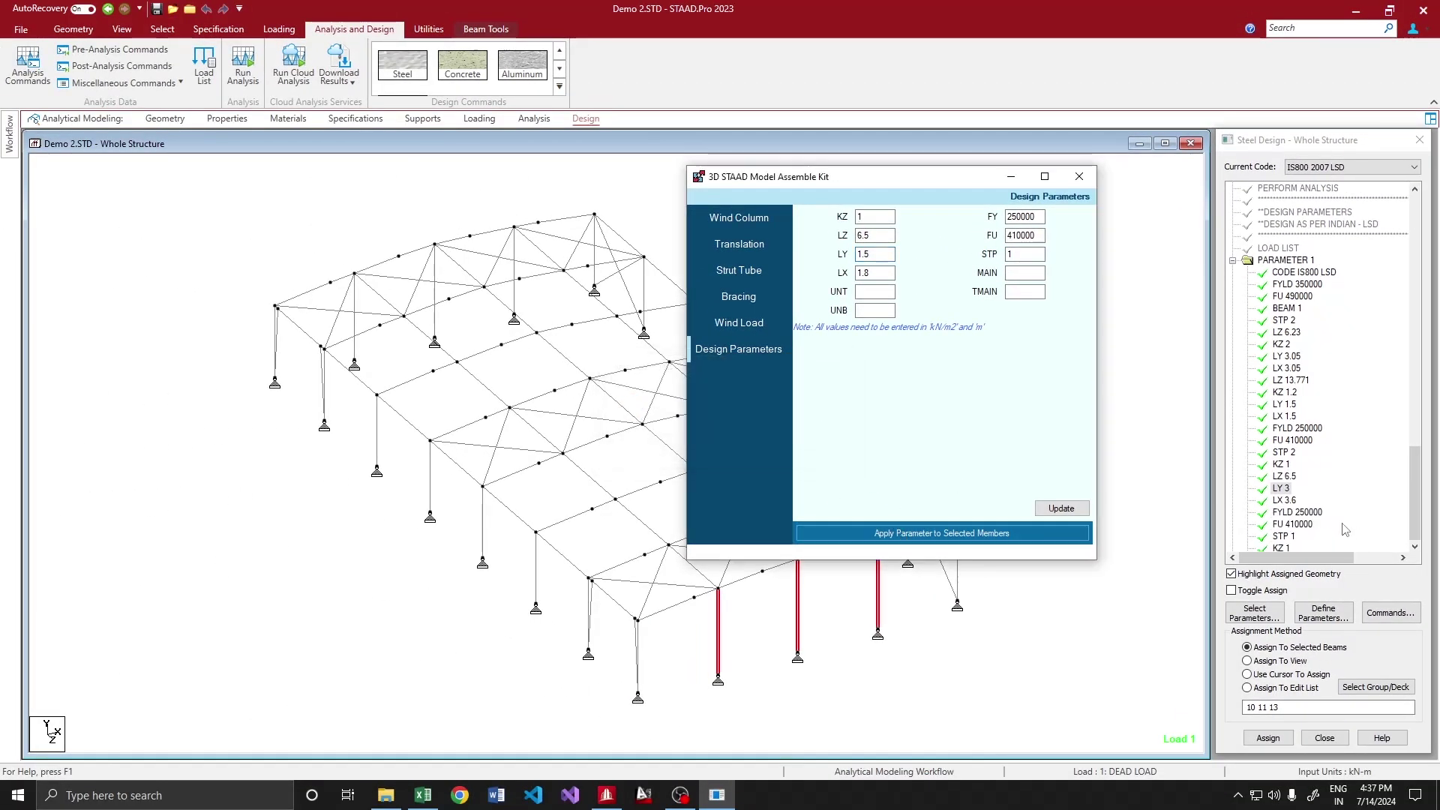
Highlight members carrying FU 410000, STP 1 and LY 3, then move the Assemble Kit window left
left_click(1154, 195)
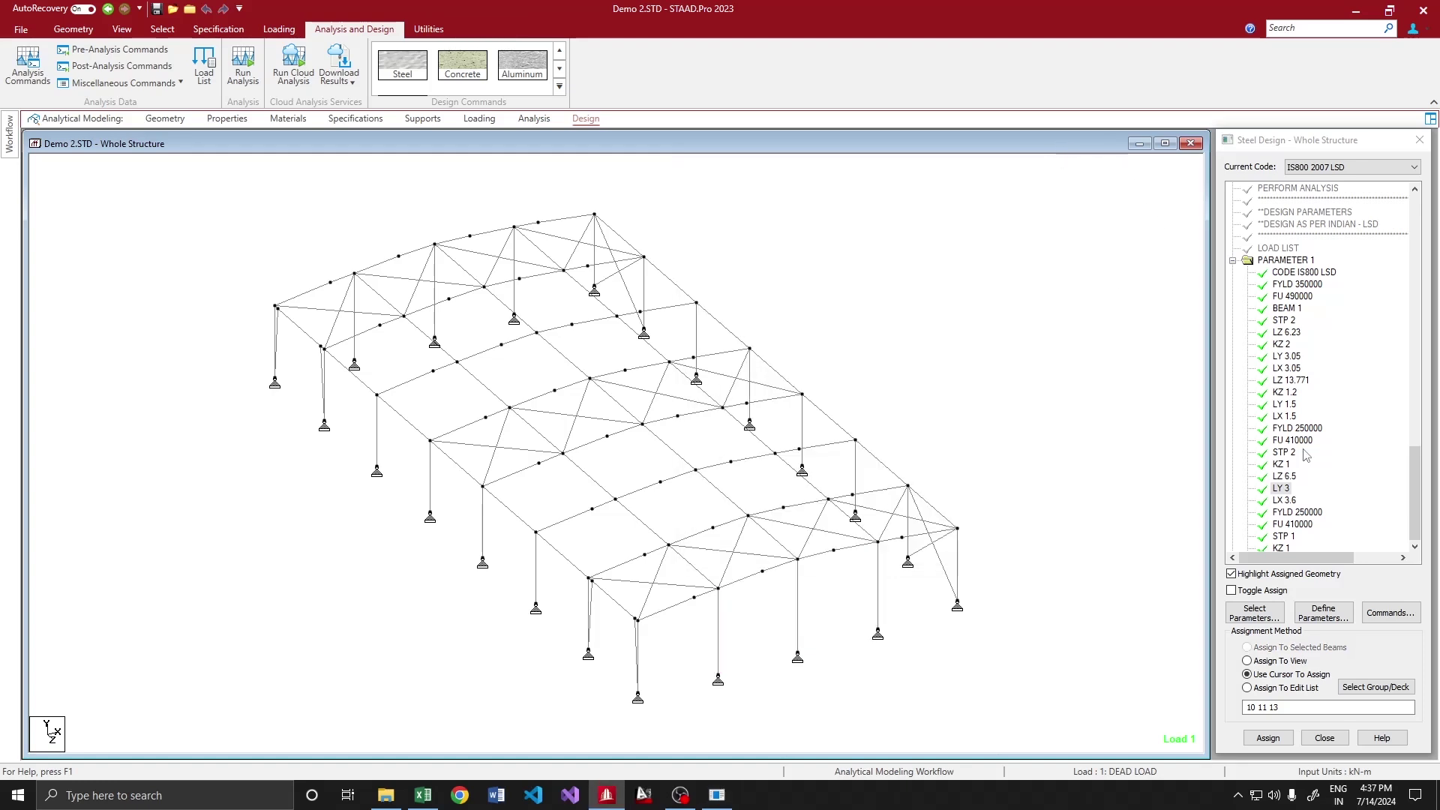
left_click(1291, 523)
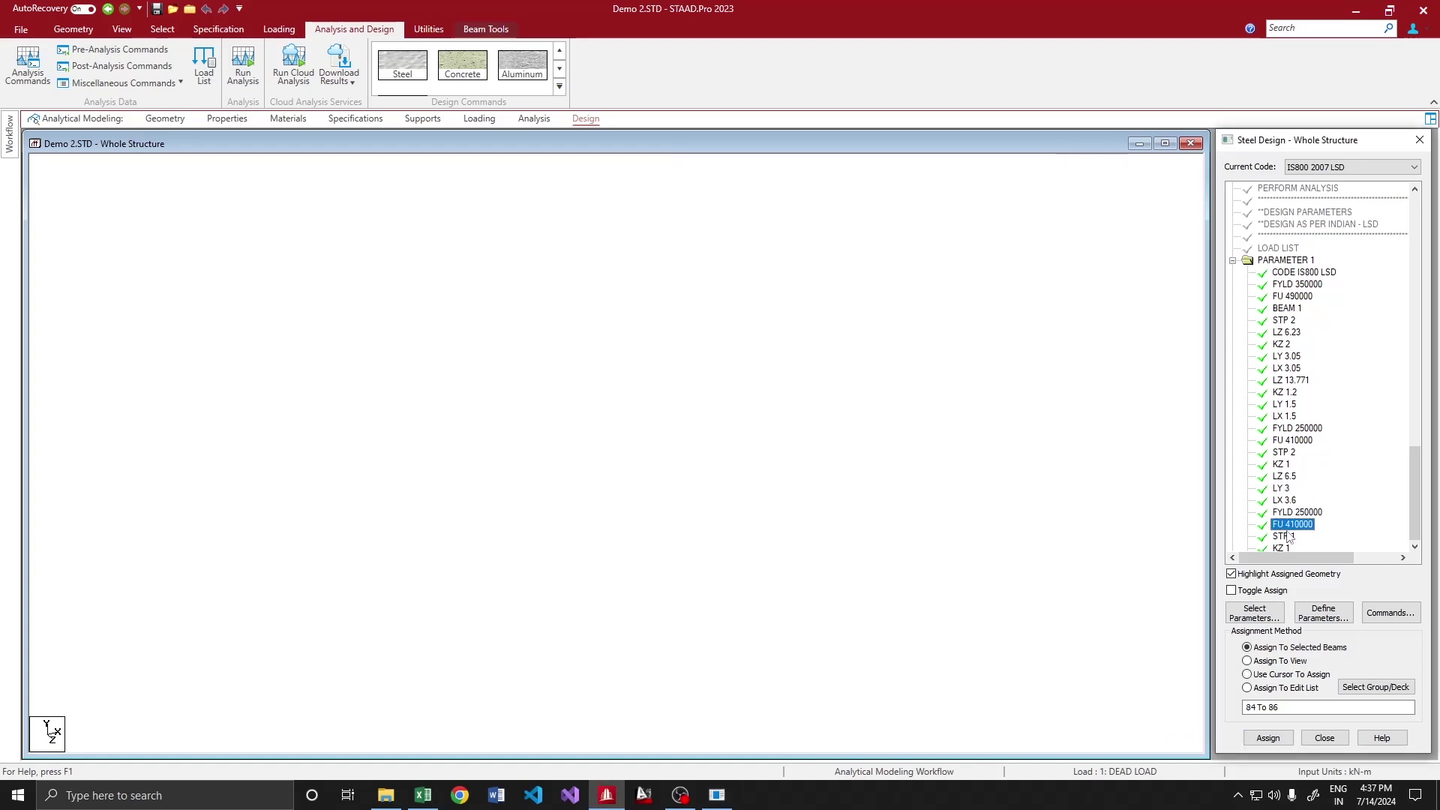
left_click(1284, 536)
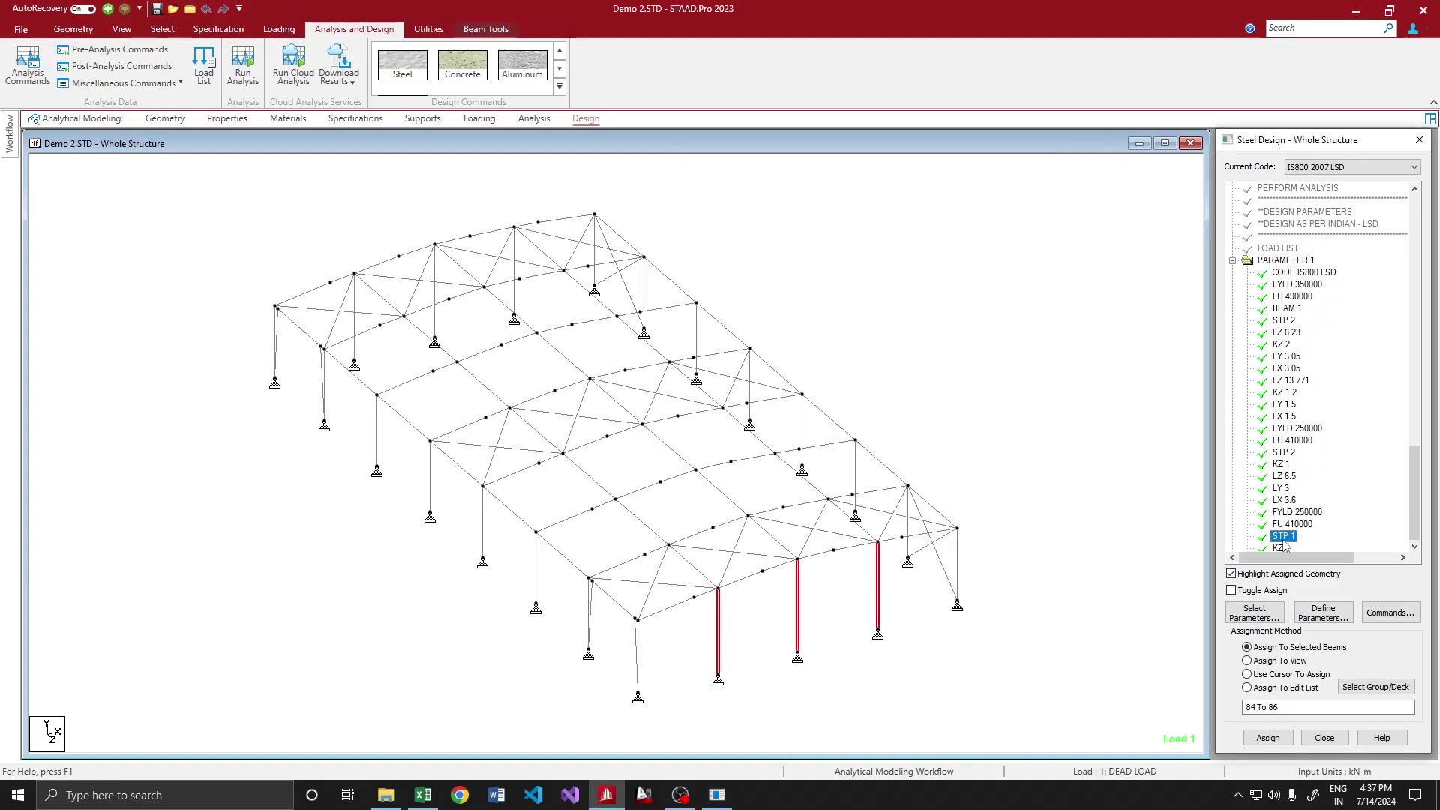
left_click(1281, 487)
left_click(852, 306)
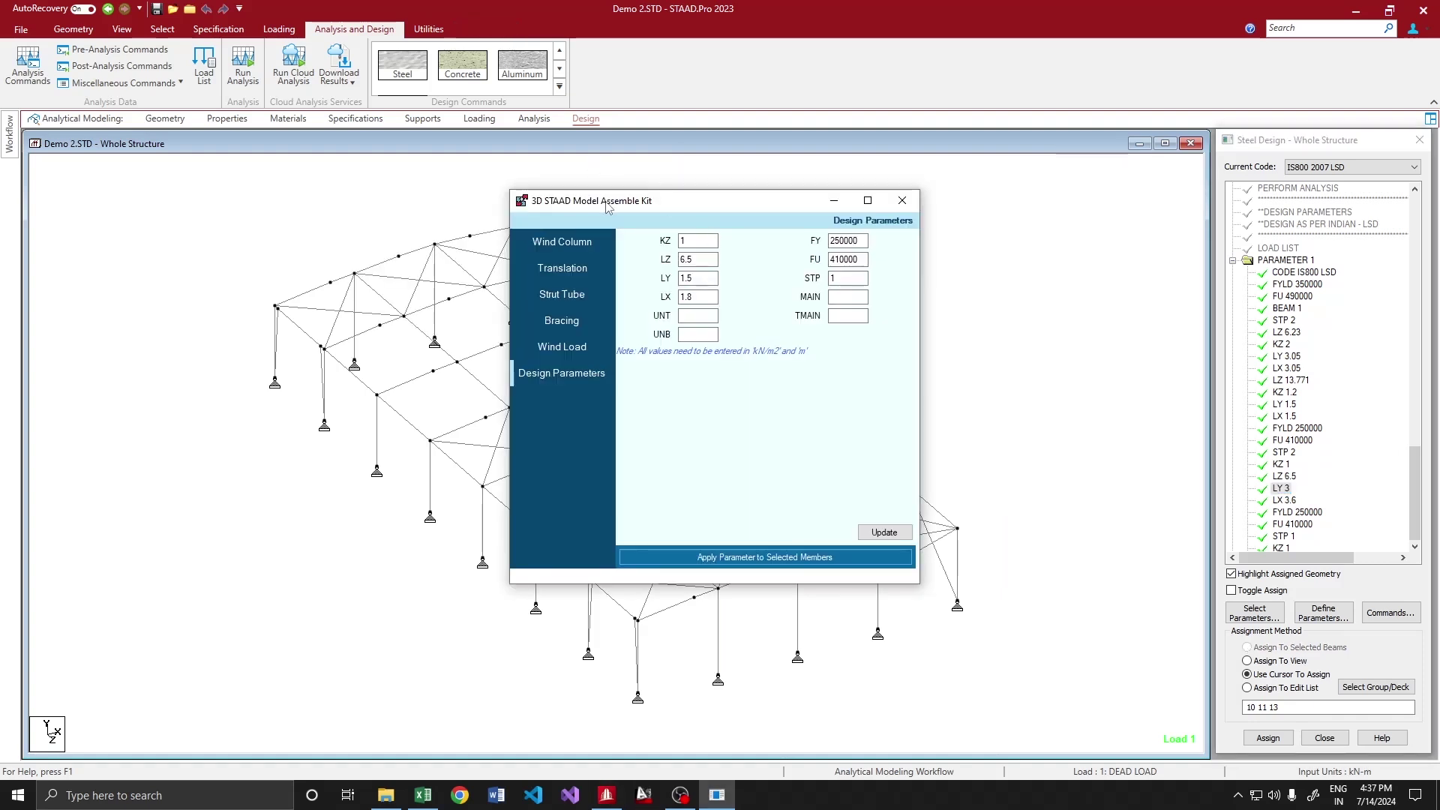
left_click_drag(607, 208, 425, 209)
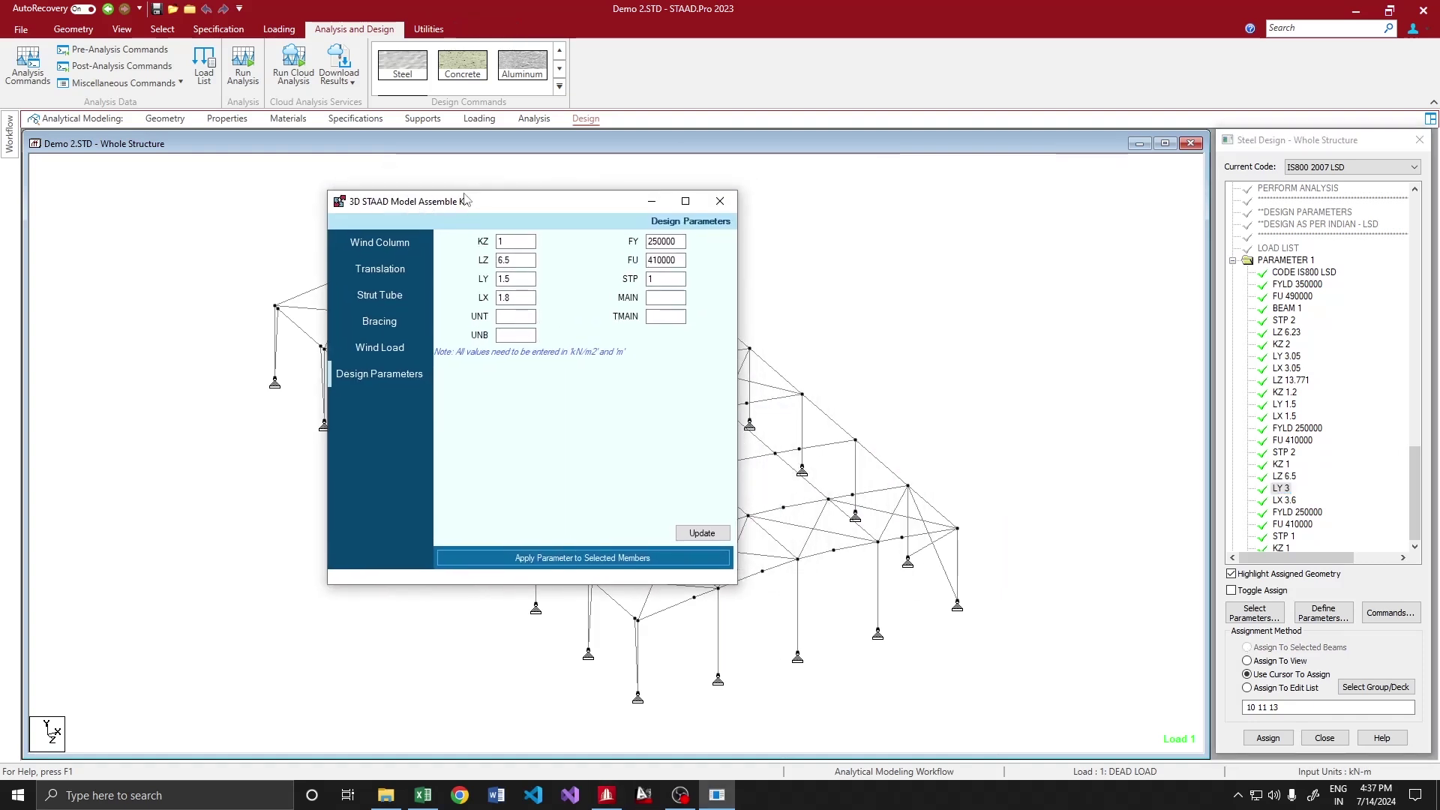